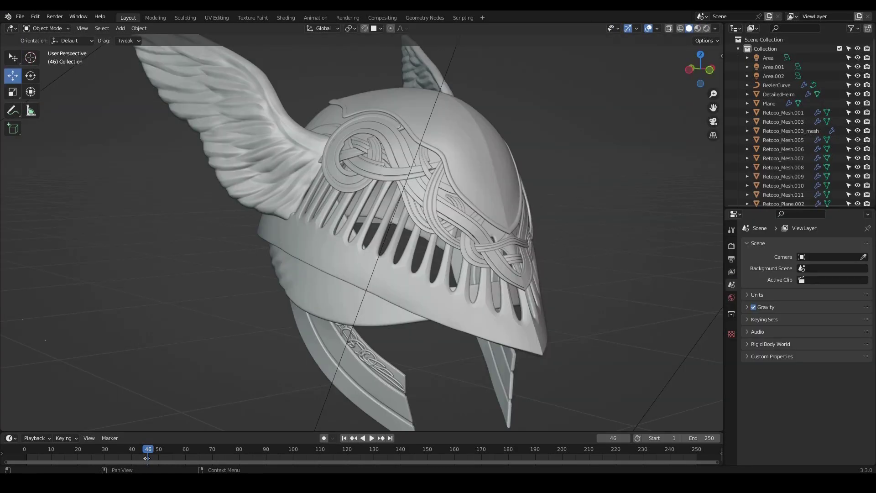
- Examine the placement of the area light Area.001 relative to the winged helmet from several angles
{"action": "middle_click_drag", "start_coordinate": [582, 182], "coordinate": [549, 208]}
{"action": "scroll", "coordinate": [549, 208], "scroll_direction": "down", "scroll_amount": 5}
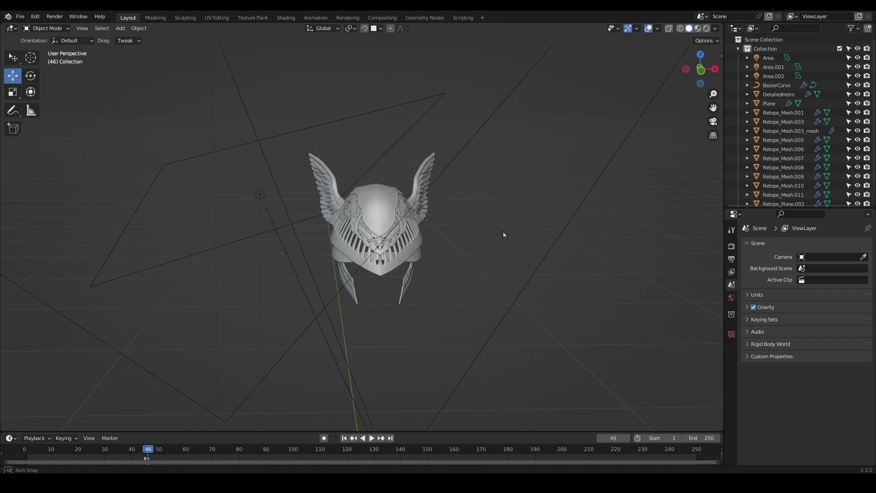
{"action": "middle_click_drag", "start_coordinate": [504, 235], "coordinate": [470, 249]}
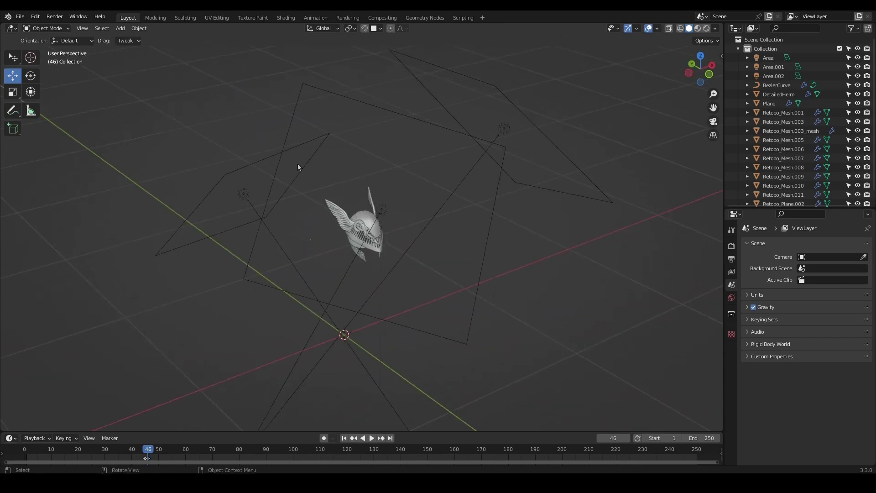
{"action": "left_click", "coordinate": [299, 167]}
{"action": "middle_click_drag", "start_coordinate": [378, 204], "coordinate": [402, 212]}
{"action": "middle_click_drag", "start_coordinate": [401, 211], "coordinate": [467, 238], "text": "shift"}
{"action": "scroll", "coordinate": [363, 229], "scroll_direction": "up", "scroll_amount": 2}
{"action": "scroll", "coordinate": [429, 258], "scroll_direction": "down", "scroll_amount": 1}
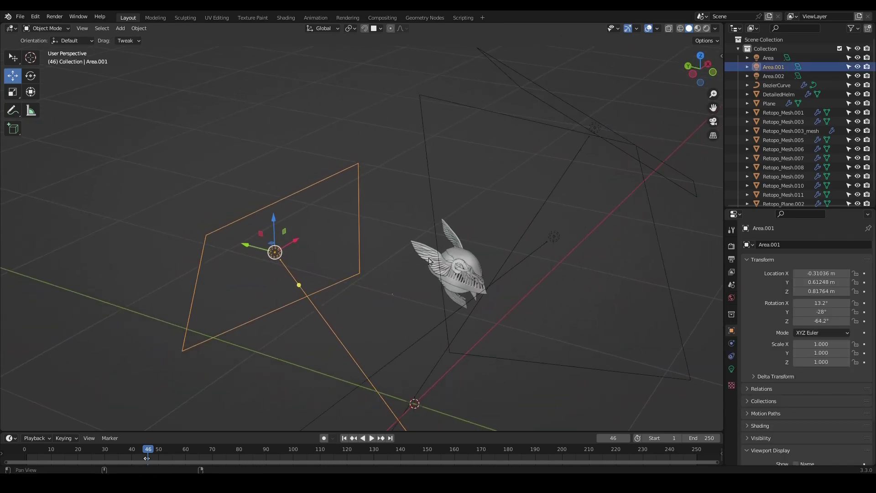
{"action": "middle_click_drag", "start_coordinate": [429, 261], "coordinate": [413, 229], "text": "shift"}
{"action": "mouse_move", "coordinate": [413, 229]}
{"action": "middle_mouse_down"}
{"action": "mouse_move", "coordinate": [404, 219]}
{"action": "mouse_move", "coordinate": [426, 241]}
{"action": "mouse_move", "coordinate": [410, 247]}
{"action": "mouse_move", "coordinate": [415, 224]}
{"action": "middle_mouse_up"}
{"action": "scroll", "coordinate": [370, 186], "scroll_direction": "up", "scroll_amount": 4}
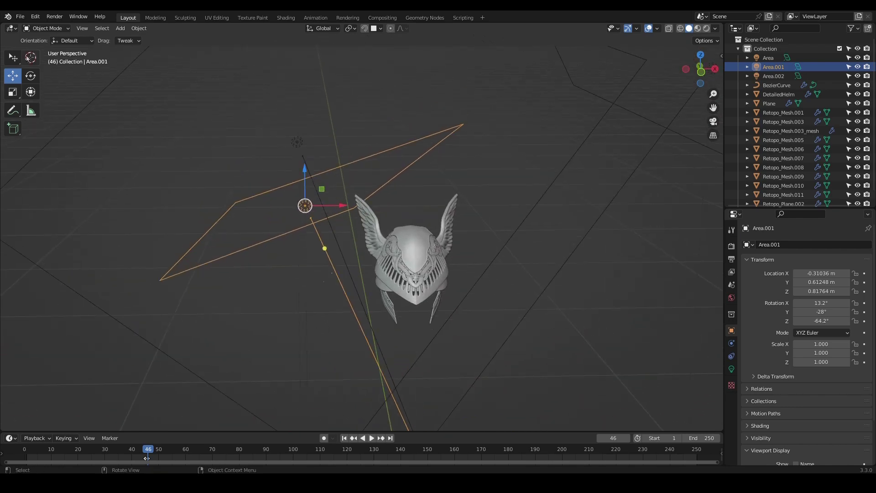
- Switch to the Tweak selection tool and examine the placement of the lights Area.002 and Area around the helmet
{"action": "left_click", "coordinate": [15, 58]}
{"action": "scroll", "coordinate": [374, 219], "scroll_direction": "up", "scroll_amount": 2}
{"action": "scroll", "coordinate": [432, 235], "scroll_direction": "down", "scroll_amount": 5}
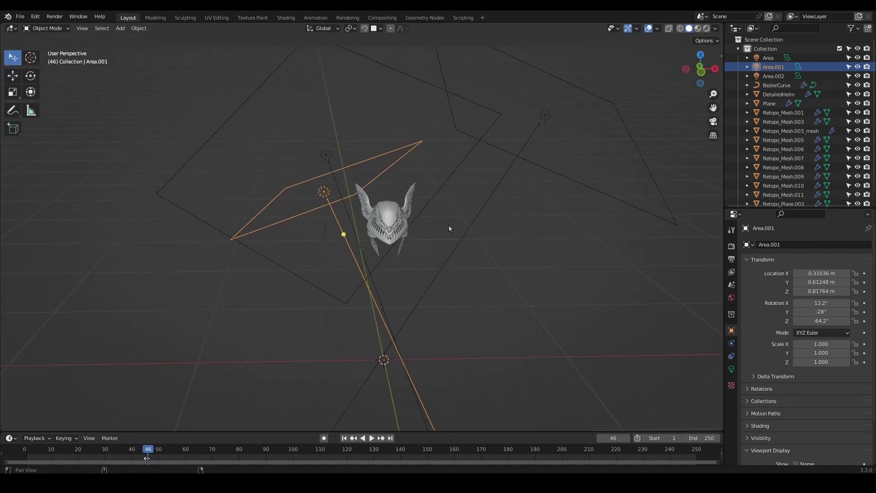
{"action": "mouse_move", "coordinate": [448, 224]}
{"action": "middle_mouse_down"}
{"action": "mouse_move", "coordinate": [470, 209]}
{"action": "mouse_move", "coordinate": [437, 219]}
{"action": "mouse_move", "coordinate": [462, 235]}
{"action": "mouse_move", "coordinate": [469, 217]}
{"action": "middle_mouse_up"}
{"action": "left_click", "coordinate": [433, 238]}
{"action": "scroll", "coordinate": [433, 239], "scroll_direction": "up", "scroll_amount": 1}
{"action": "mouse_move", "coordinate": [394, 268]}
{"action": "middle_mouse_down"}
{"action": "mouse_move", "coordinate": [439, 262]}
{"action": "mouse_move", "coordinate": [469, 225]}
{"action": "middle_mouse_up"}
{"action": "scroll", "coordinate": [469, 224], "scroll_direction": "up", "scroll_amount": 3}
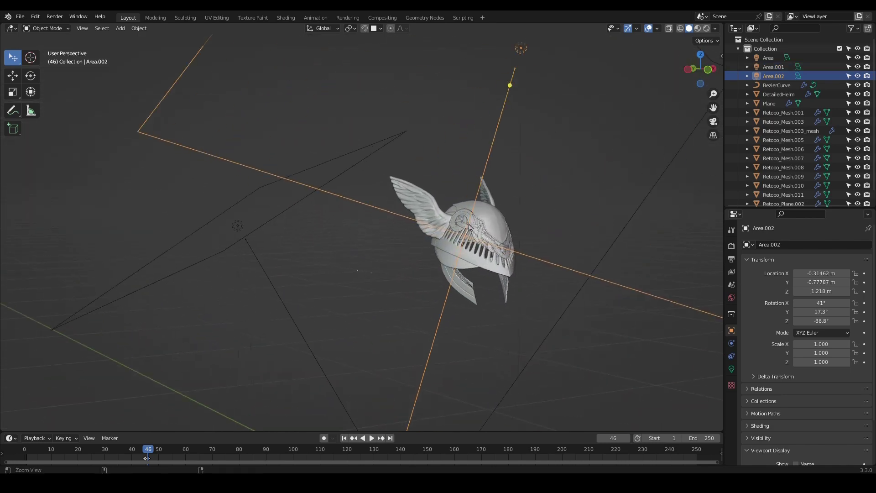
{"action": "middle_click_drag", "start_coordinate": [454, 187], "coordinate": [485, 210]}
{"action": "left_click", "coordinate": [495, 182]}
{"action": "left_click", "coordinate": [464, 140]}
{"action": "scroll", "coordinate": [483, 207], "scroll_direction": "up", "scroll_amount": 2}
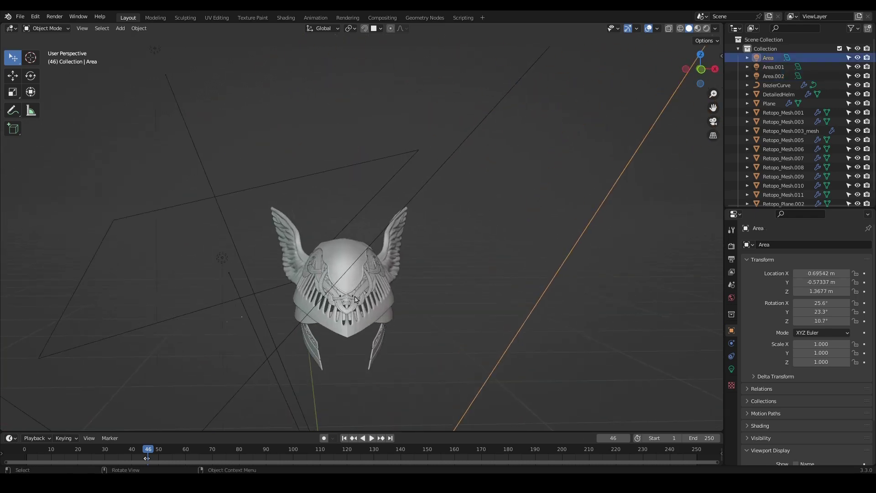
{"action": "scroll", "coordinate": [469, 251], "scroll_direction": "down", "scroll_amount": 2}
{"action": "mouse_move", "coordinate": [469, 251]}
{"action": "middle_mouse_down"}
{"action": "mouse_move", "coordinate": [485, 269]}
{"action": "mouse_move", "coordinate": [467, 268]}
{"action": "mouse_move", "coordinate": [474, 265]}
{"action": "middle_mouse_up"}
{"action": "left_click", "coordinate": [556, 173]}
{"action": "middle_click_drag", "start_coordinate": [301, 191], "coordinate": [456, 279]}
{"action": "middle_click_drag", "start_coordinate": [456, 279], "coordinate": [532, 245], "text": "shift"}
{"action": "middle_click_drag", "start_coordinate": [533, 245], "coordinate": [614, 208], "text": "shift"}
- Preview the lit helmet in rendered shading from both sides and return the viewport to solid shading
{"action": "left_click", "coordinate": [707, 29]}
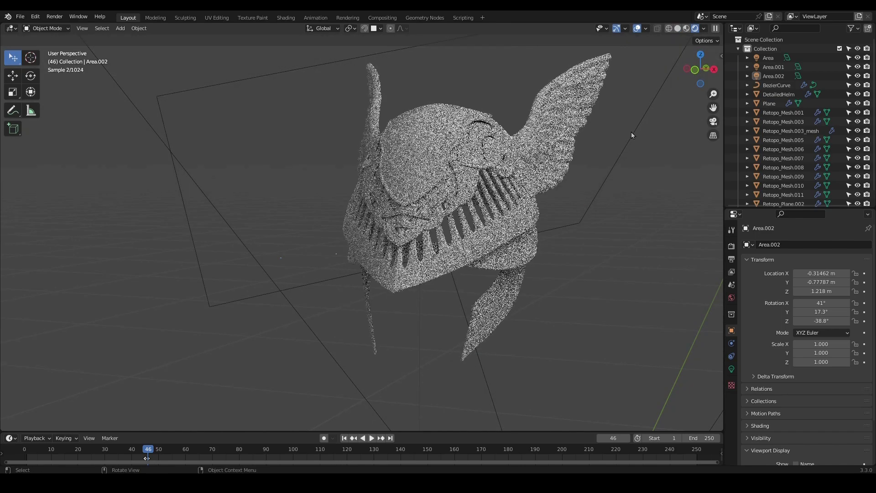
{"action": "mouse_move", "coordinate": [609, 255]}
{"action": "middle_mouse_down"}
{"action": "mouse_move", "coordinate": [677, 259]}
{"action": "mouse_move", "coordinate": [597, 249]}
{"action": "mouse_move", "coordinate": [600, 214]}
{"action": "mouse_move", "coordinate": [586, 242]}
{"action": "middle_mouse_up"}
{"action": "left_click_drag", "start_coordinate": [586, 243], "coordinate": [557, 219], "text": "ctrl+alt"}
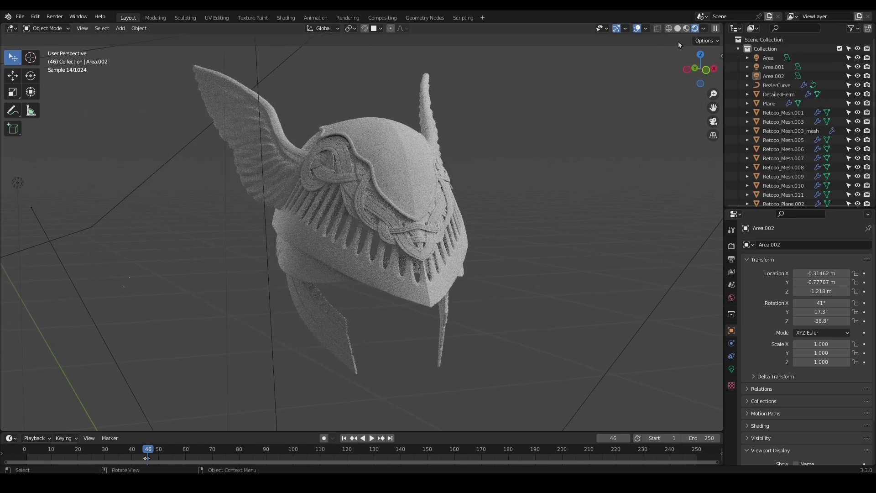
{"action": "left_click", "coordinate": [678, 29]}
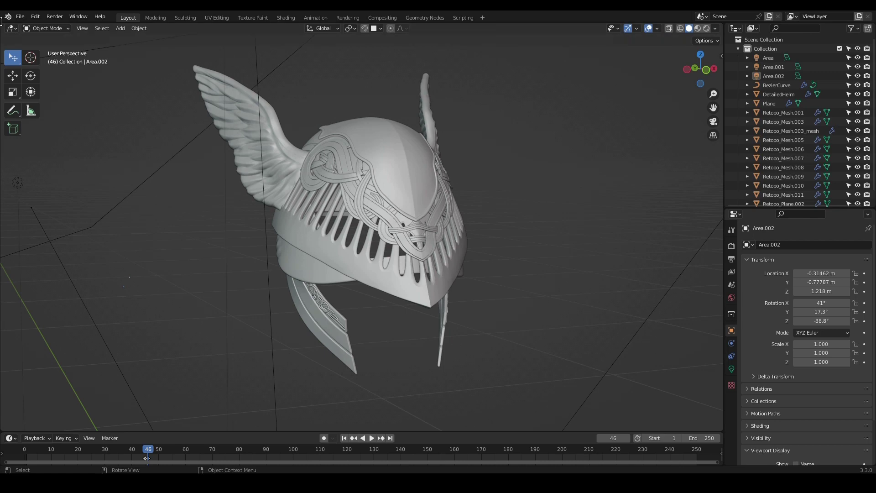
- Split the 3D viewport into two side-by-side areas and turn one into a Shader Editor with its sidebar hidden
{"action": "left_click_drag", "start_coordinate": [8, 22], "coordinate": [419, 101]}
{"action": "scroll", "coordinate": [247, 126], "scroll_direction": "up", "scroll_amount": 3}
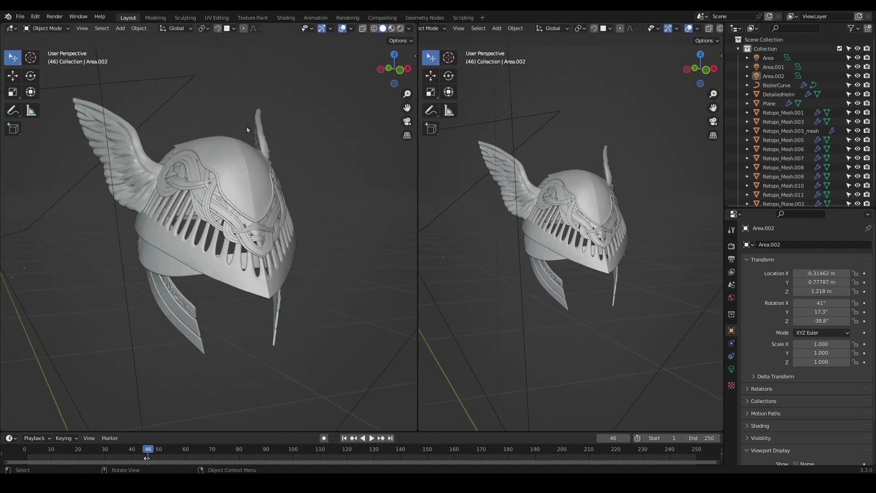
{"action": "left_click", "coordinate": [12, 29]}
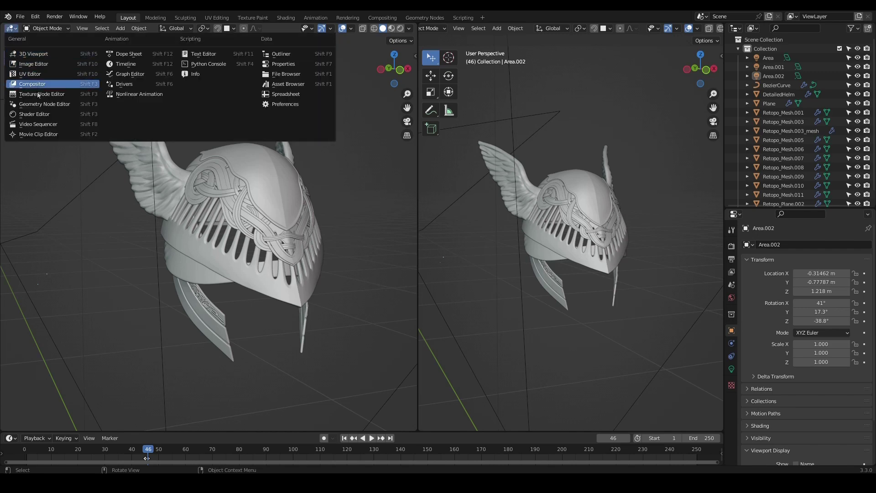
{"action": "left_click", "coordinate": [34, 114]}
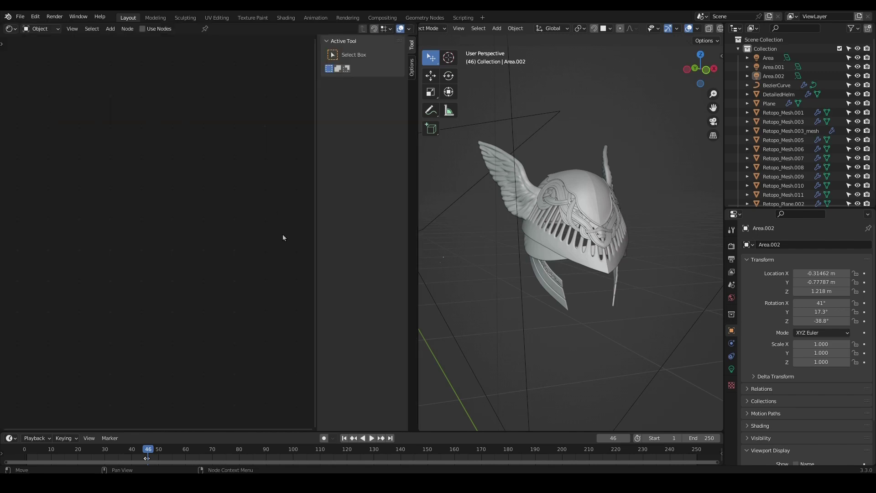
{"action": "key", "text": "n"}
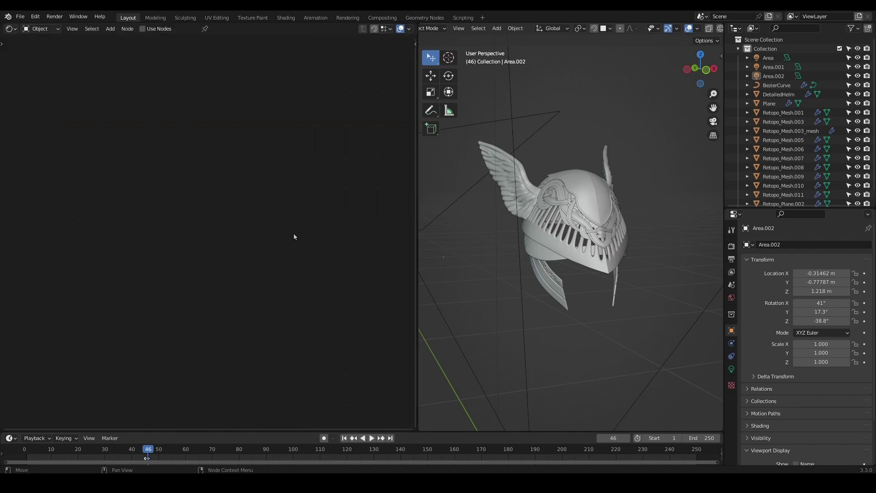
- Select the helmet's smooth dome piece, Retopo_Mesh.003, and give it a new material
{"action": "left_click", "coordinate": [590, 198]}
{"action": "scroll", "coordinate": [590, 198], "scroll_direction": "up", "scroll_amount": 6}
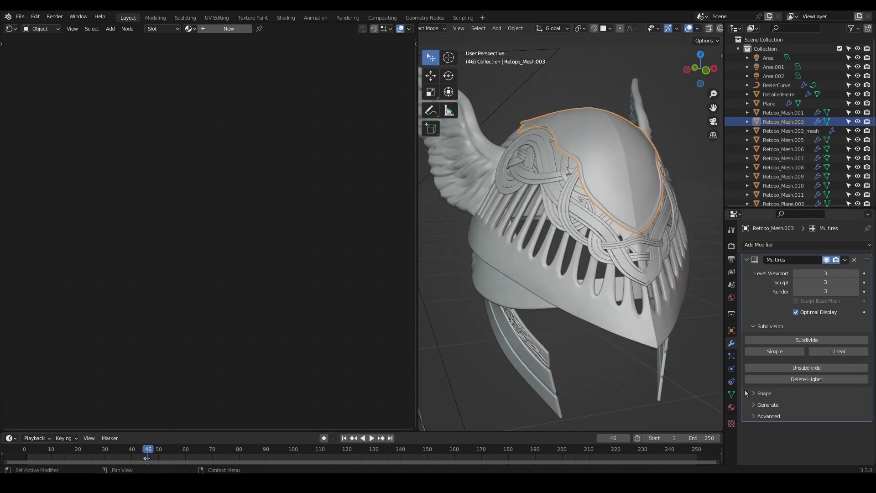
{"action": "left_click", "coordinate": [732, 406]}
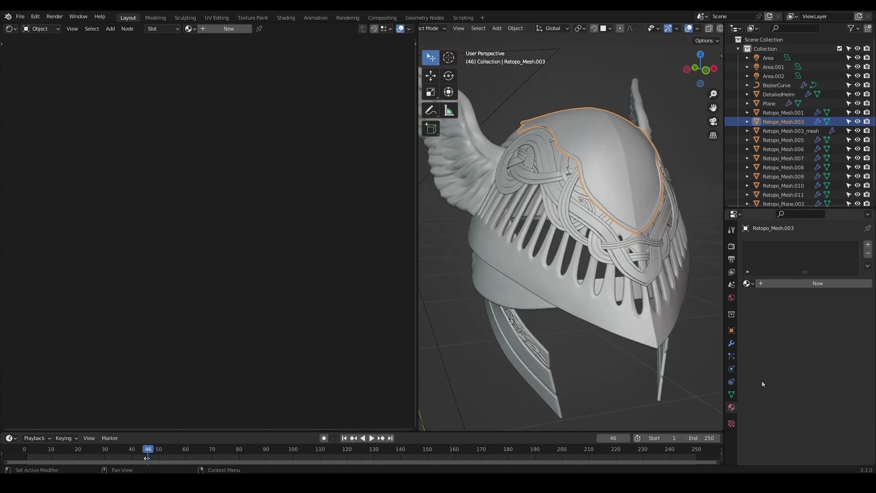
{"action": "left_click", "coordinate": [797, 283]}
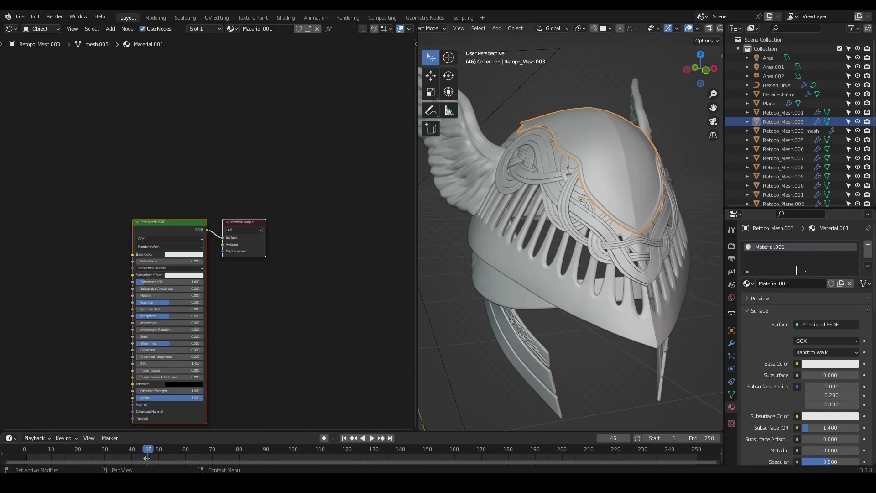
- Rename the dome's new material to Metal_mat
{"action": "double_click", "coordinate": [775, 248]}
{"action": "type", "text": "et"}
{"action": "key", "text": "BackSpace"}
{"action": "key", "text": "BackSpace"}
{"action": "type", "text": "Metal_at"}
{"action": "key", "text": "Return"}
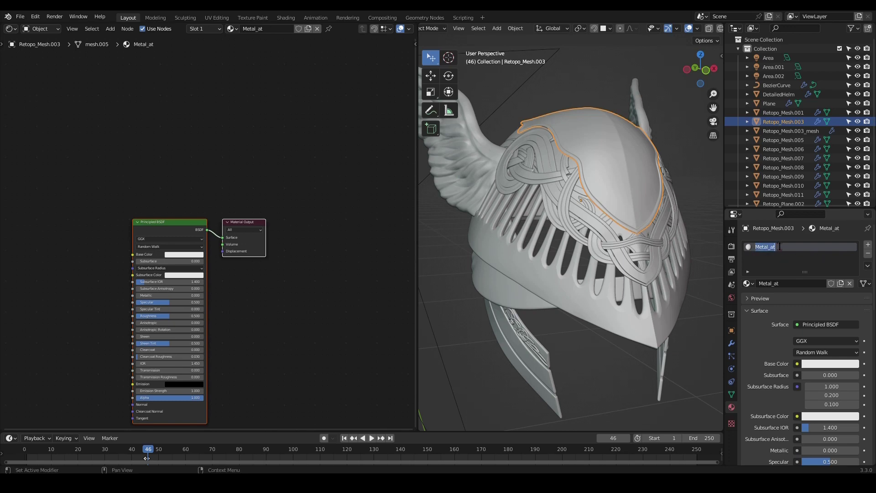
{"action": "double_click", "coordinate": [778, 246]}
{"action": "double_click", "coordinate": [779, 248]}
{"action": "type", "text": "m"}
{"action": "key", "text": "Return"}
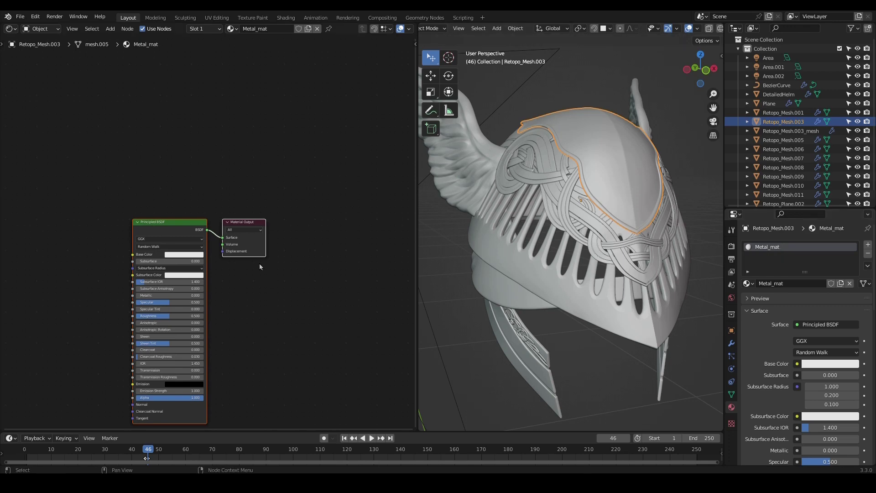
- Show the helmet in rendered shading and enlarge the Properties editor to check the render settings
{"action": "mouse_move", "coordinate": [274, 301]}
{"action": "middle_mouse_down"}
{"action": "mouse_move", "coordinate": [352, 262]}
{"action": "mouse_move", "coordinate": [337, 257]}
{"action": "middle_mouse_up"}
{"action": "scroll", "coordinate": [351, 262], "scroll_direction": "up", "scroll_amount": 2}
{"action": "scroll", "coordinate": [698, 29], "scroll_direction": "right", "scroll_amount": 3}
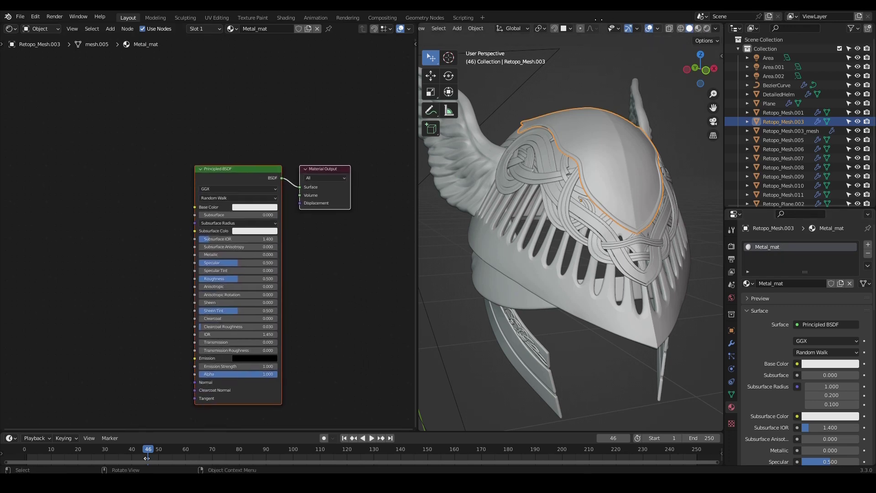
{"action": "left_click", "coordinate": [707, 28]}
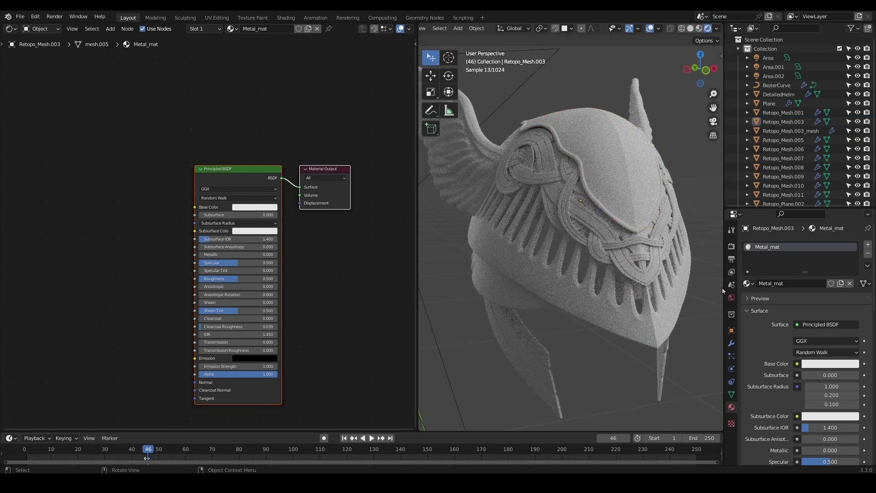
{"action": "left_click_drag", "start_coordinate": [781, 209], "coordinate": [780, 147]}
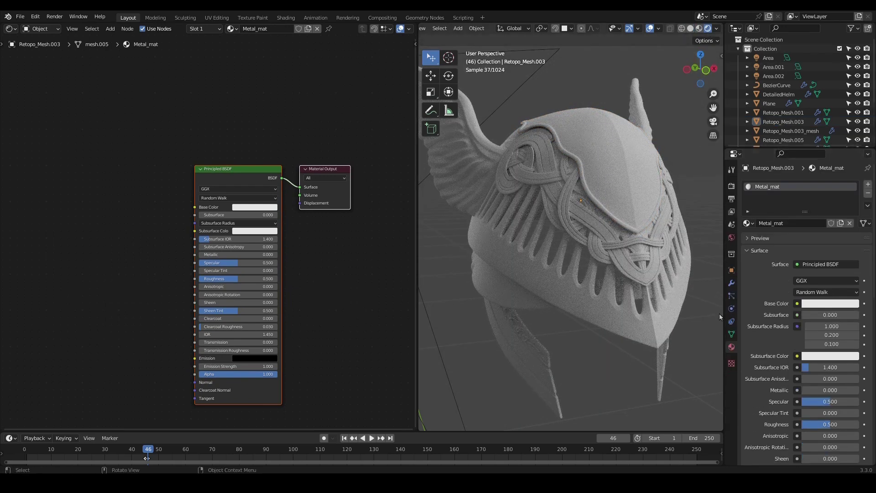
{"action": "left_click", "coordinate": [731, 186]}
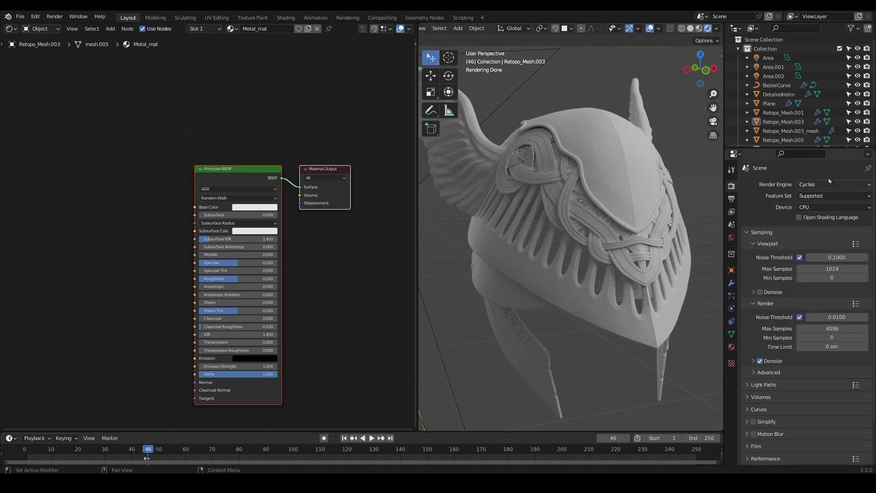
{"action": "left_click", "coordinate": [731, 170]}
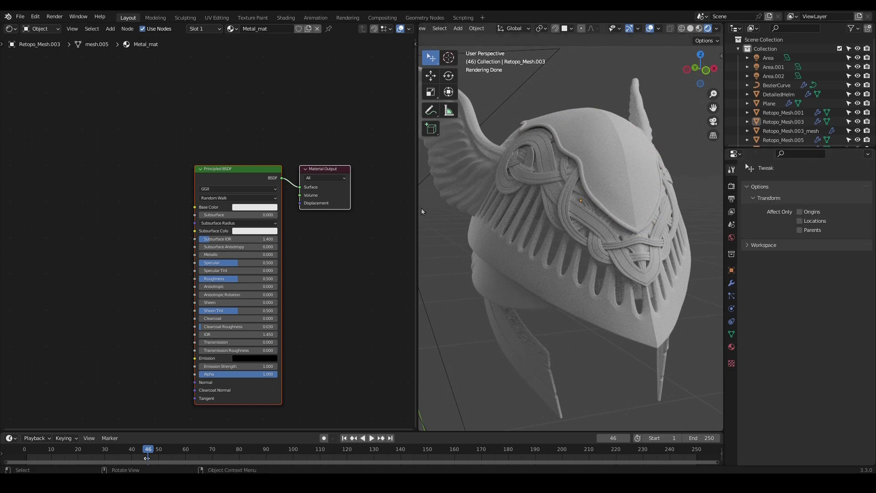
- Move the Principled BSDF node slightly away from the Material Output and set its Metallic value to 1.000
{"action": "scroll", "coordinate": [140, 159], "scroll_direction": "up", "scroll_amount": 2}
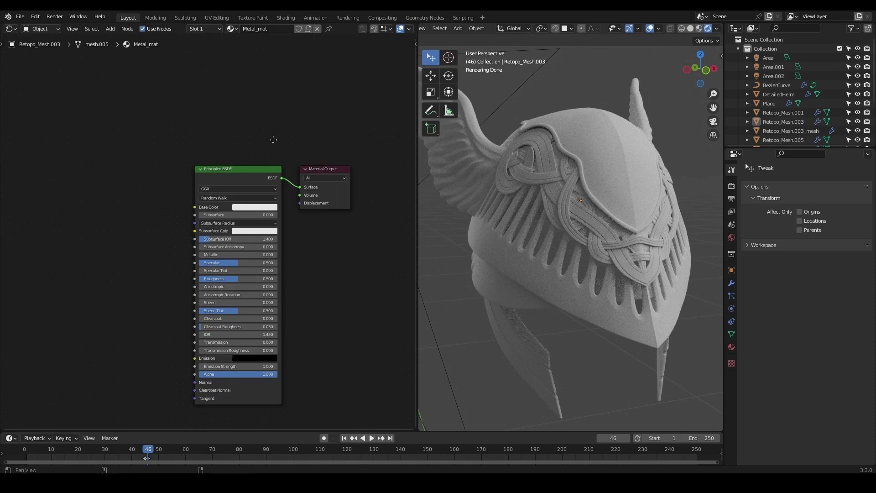
{"action": "middle_click_drag", "start_coordinate": [274, 141], "coordinate": [256, 136]}
{"action": "scroll", "coordinate": [320, 246], "scroll_direction": "up", "scroll_amount": 1}
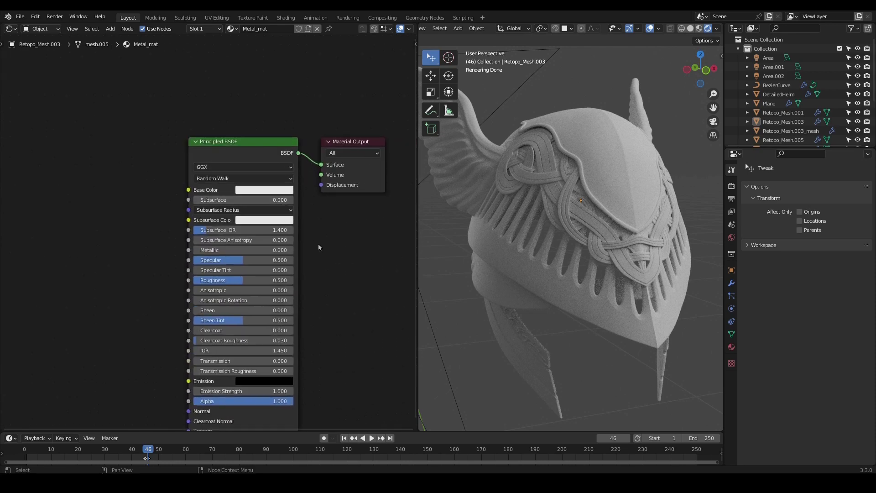
{"action": "middle_click_drag", "start_coordinate": [321, 239], "coordinate": [287, 227]}
{"action": "left_click_drag", "start_coordinate": [200, 132], "coordinate": [188, 117]}
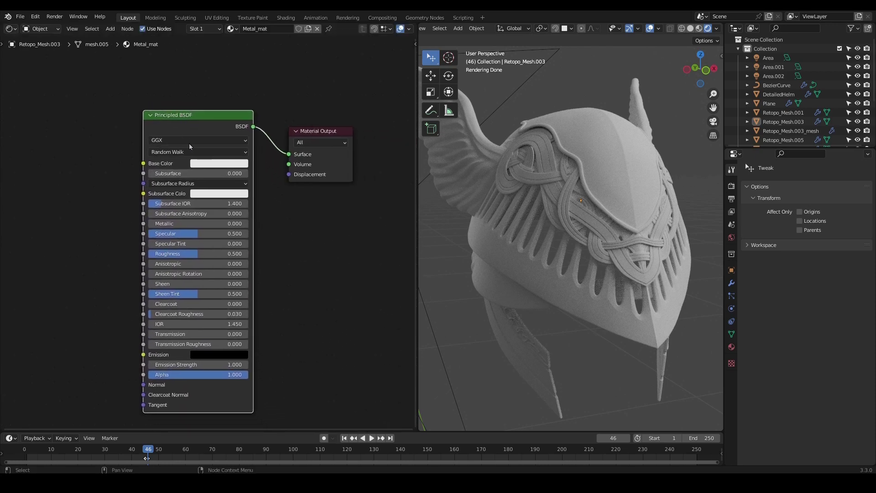
{"action": "scroll", "coordinate": [221, 183], "scroll_direction": "up", "scroll_amount": 1}
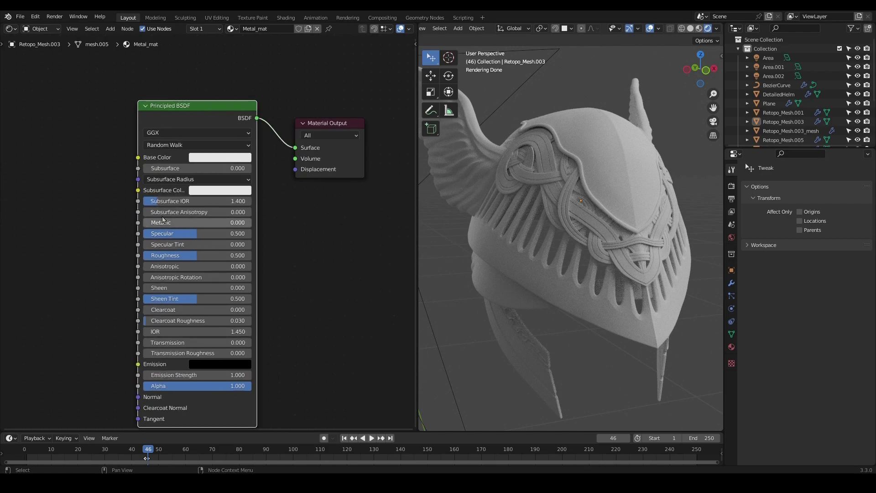
{"action": "left_click_drag", "start_coordinate": [161, 223], "coordinate": [252, 223]}
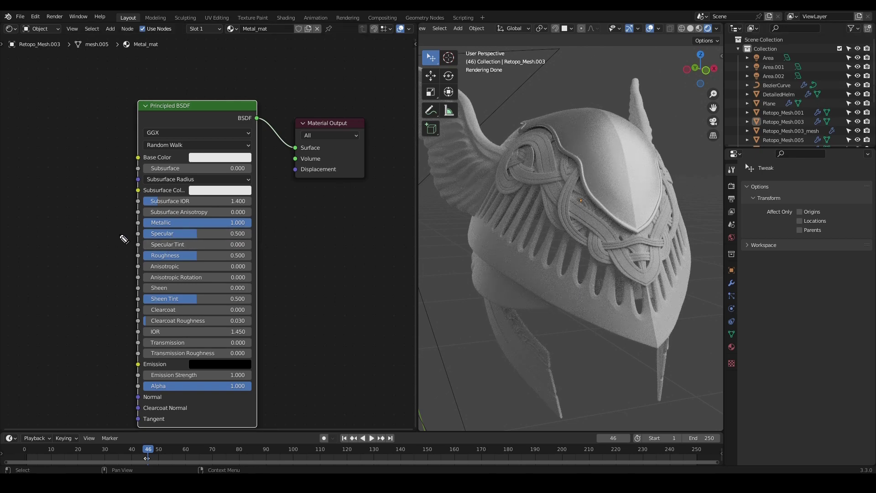
- Set the Metal_mat Principled BSDF's Specular to 0.577 and Roughness to 0.268
{"action": "right_click_drag", "start_coordinate": [132, 238], "coordinate": [158, 237], "text": "ctrl"}
{"action": "right_click_drag", "start_coordinate": [115, 257], "coordinate": [138, 256], "text": "ctrl"}
{"action": "mouse_move", "coordinate": [185, 233]}
{"action": "left_mouse_down"}
{"action": "mouse_move", "coordinate": [227, 233]}
{"action": "mouse_move", "coordinate": [205, 233]}
{"action": "mouse_move", "coordinate": [181, 254]}
{"action": "mouse_move", "coordinate": [140, 254]}
{"action": "left_mouse_up"}
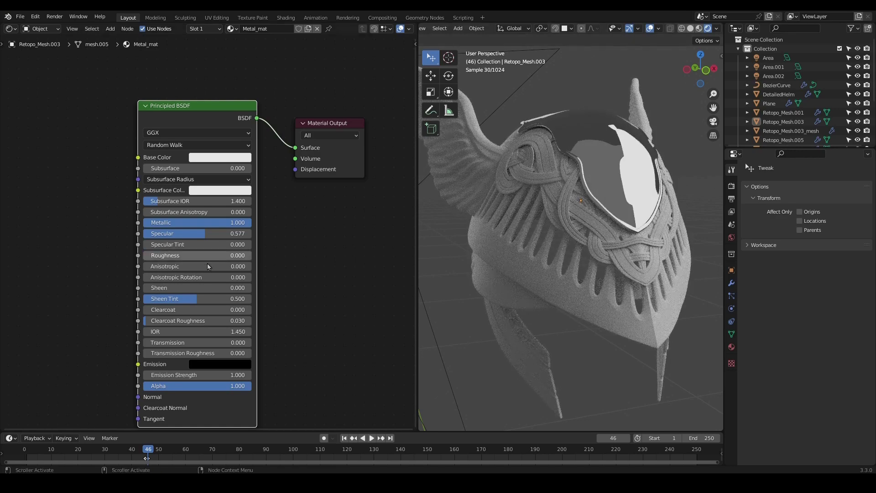
{"action": "left_click_drag", "start_coordinate": [163, 257], "coordinate": [192, 256]}
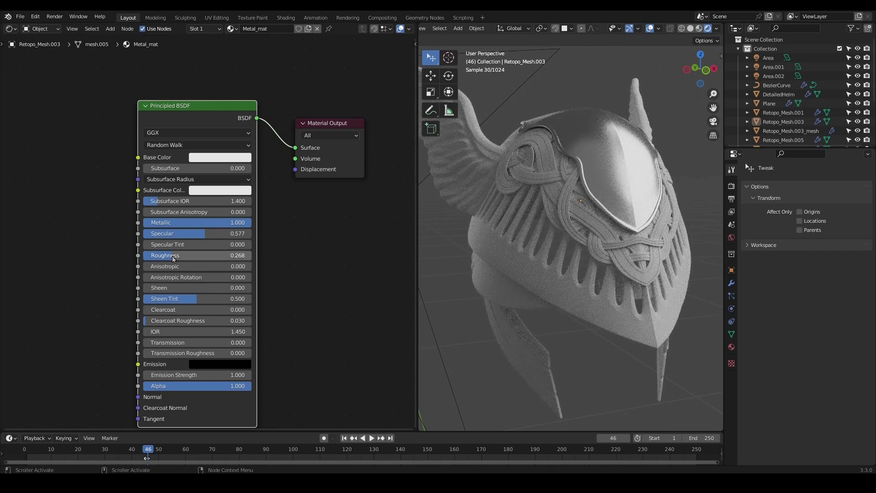
- Return the viewport to solid shading and activate the Select Box tool
{"action": "middle_click_drag", "start_coordinate": [613, 157], "coordinate": [637, 172]}
{"action": "left_click", "coordinate": [638, 172]}
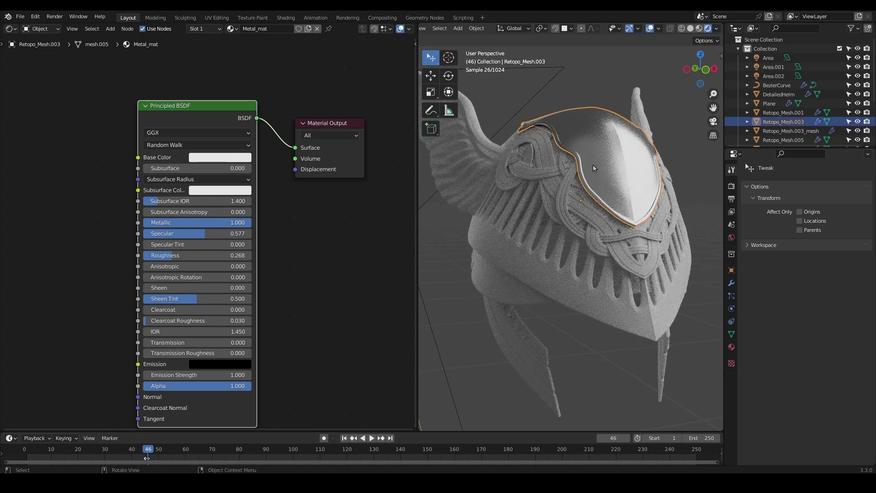
{"action": "left_click", "coordinate": [563, 266]}
{"action": "left_click", "coordinate": [540, 353]}
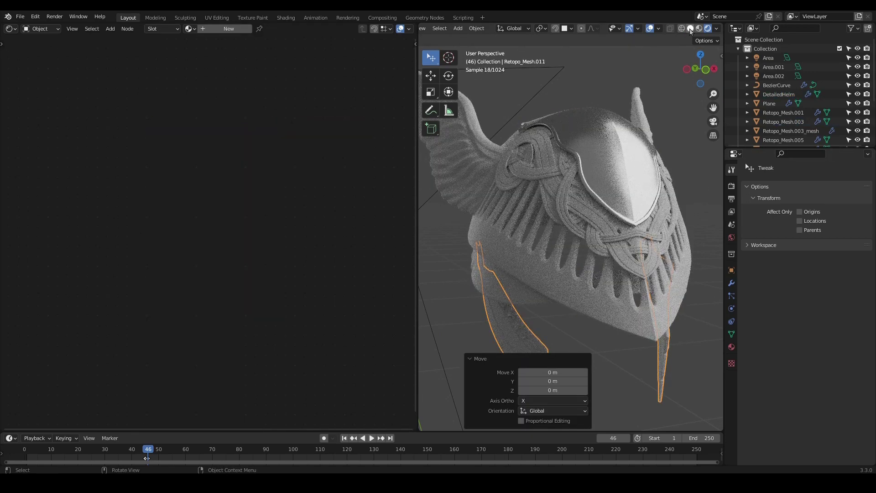
{"action": "left_click", "coordinate": [690, 28]}
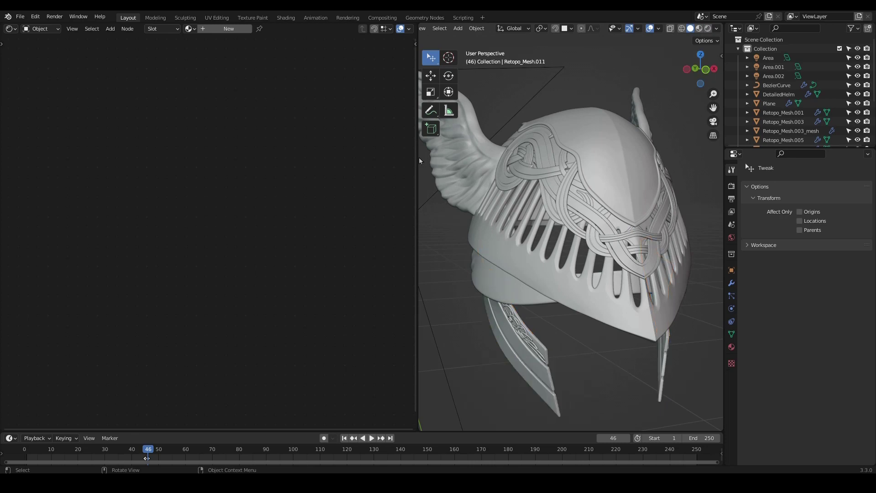
{"action": "left_click_drag", "start_coordinate": [430, 57], "coordinate": [456, 78]}
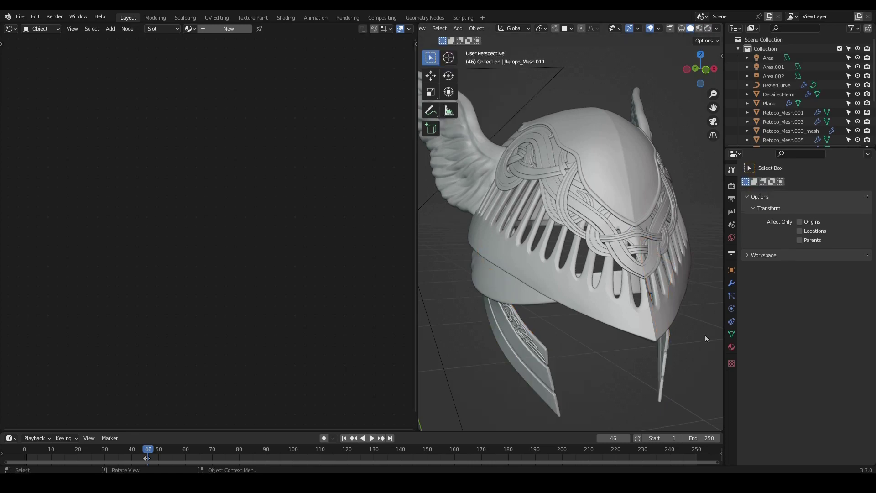
- Select the helmet parts with the dome as the active object and link its Metal_mat material to all of them
{"action": "left_click_drag", "start_coordinate": [695, 394], "coordinate": [454, 231]}
{"action": "middle_click_drag", "start_coordinate": [548, 232], "coordinate": [491, 248]}
{"action": "scroll", "coordinate": [602, 239], "scroll_direction": "up", "scroll_amount": 4}
{"action": "left_click", "coordinate": [595, 203], "text": "shift"}
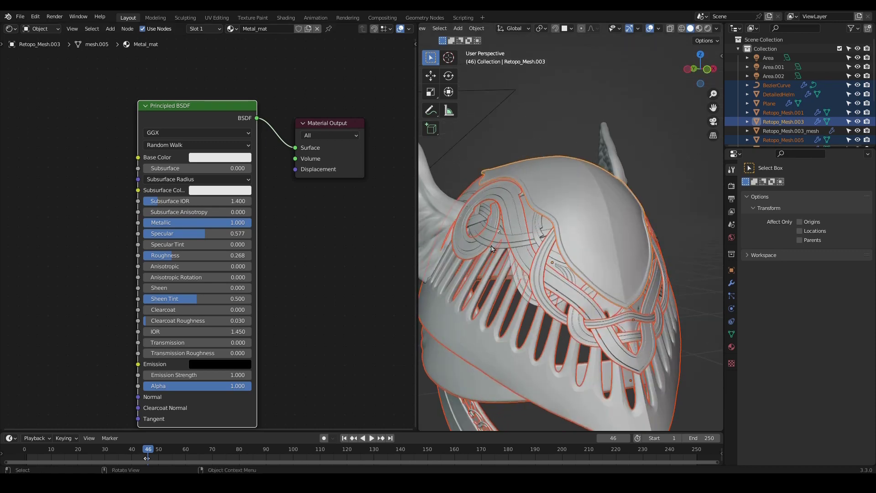
{"action": "key", "text": "ctrl+l"}
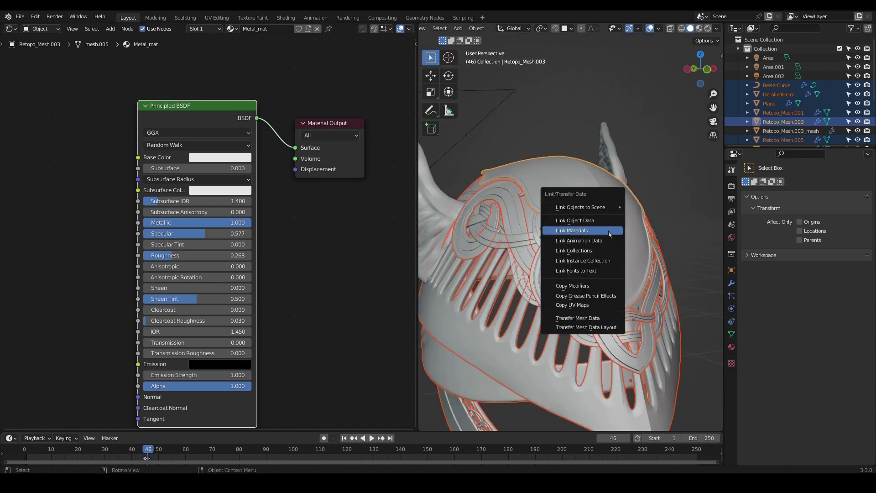
{"action": "left_click", "coordinate": [609, 231]}
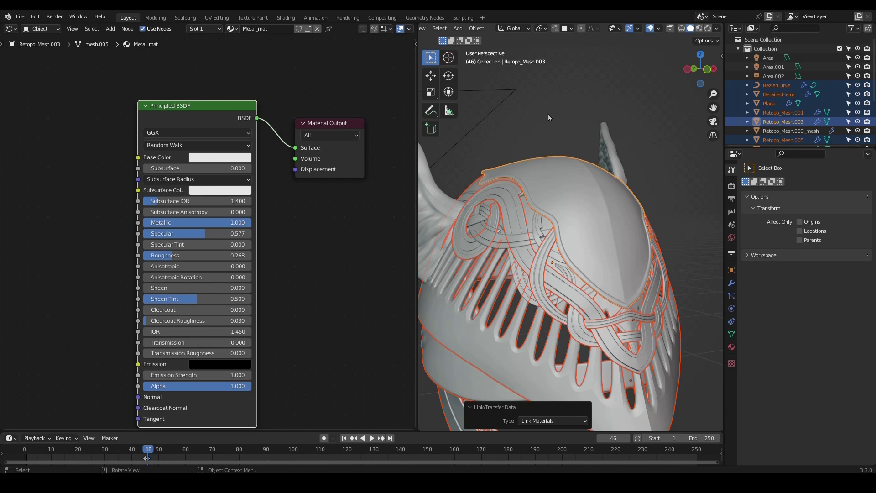
- Check the material assigned to the slotted DetailedHelm piece, the cheek guards and the knotwork ornament
{"action": "scroll", "coordinate": [574, 181], "scroll_direction": "down", "scroll_amount": 1}
{"action": "middle_click_drag", "start_coordinate": [575, 181], "coordinate": [593, 121], "text": "shift"}
{"action": "left_click", "coordinate": [517, 287]}
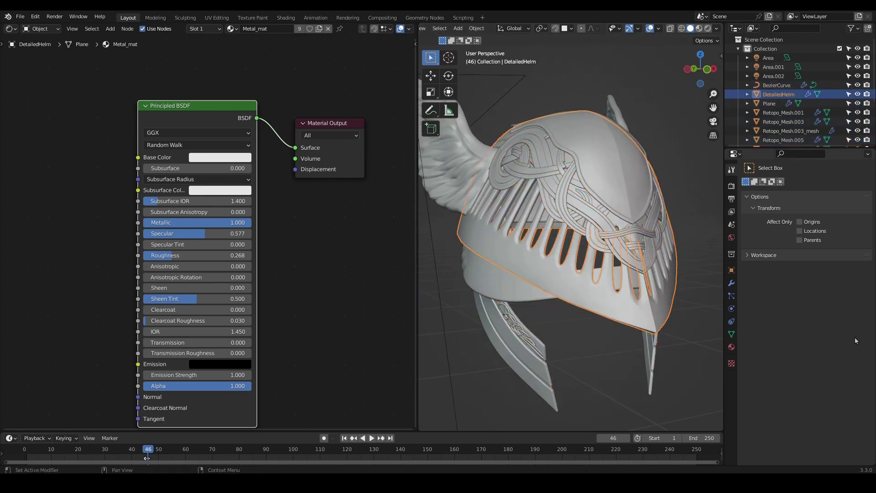
{"action": "left_click", "coordinate": [731, 347]}
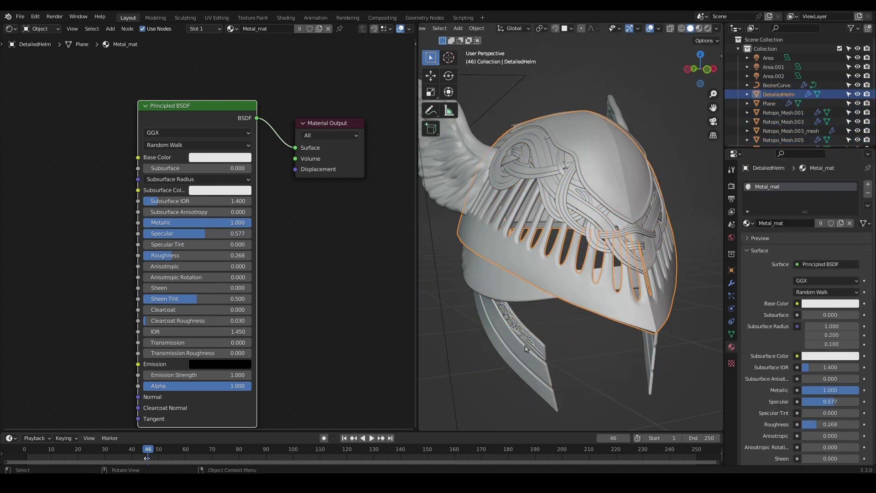
{"action": "left_click", "coordinate": [524, 296]}
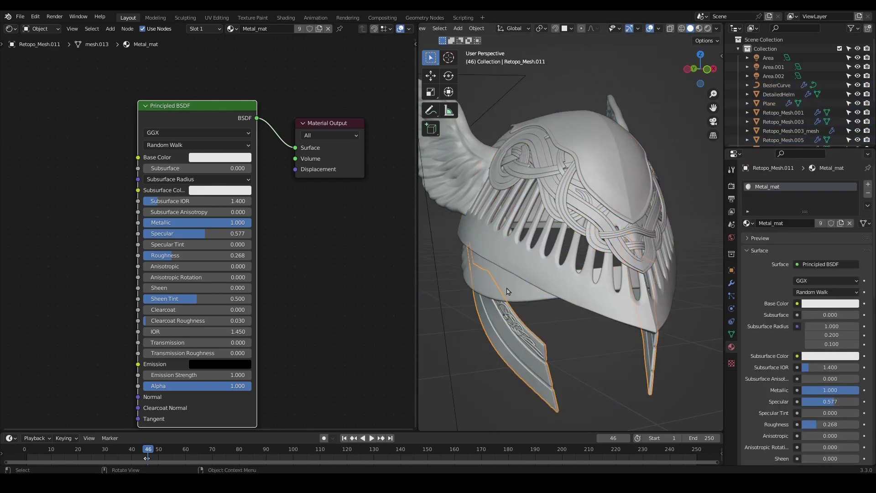
{"action": "left_click", "coordinate": [569, 225]}
- Assign the existing Metal_mat material to the helmet's wings
{"action": "middle_click_drag", "start_coordinate": [635, 168], "coordinate": [667, 200], "text": "shift"}
{"action": "left_click", "coordinate": [464, 198]}
{"action": "middle_click_drag", "start_coordinate": [638, 232], "coordinate": [592, 270]}
{"action": "left_click", "coordinate": [749, 223]}
{"action": "key", "text": "Return"}
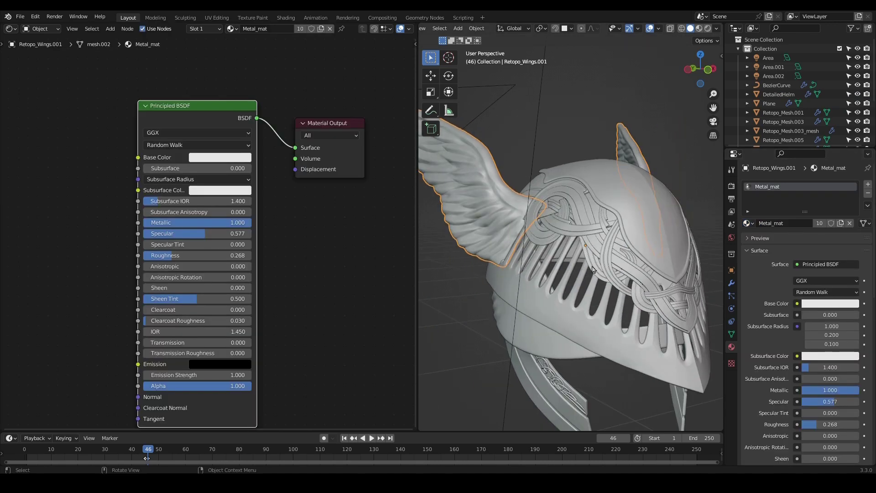
- Enlarge the 3D viewport, define a render region around the helmet and show it in rendered shading
{"action": "left_click_drag", "start_coordinate": [416, 293], "coordinate": [292, 294]}
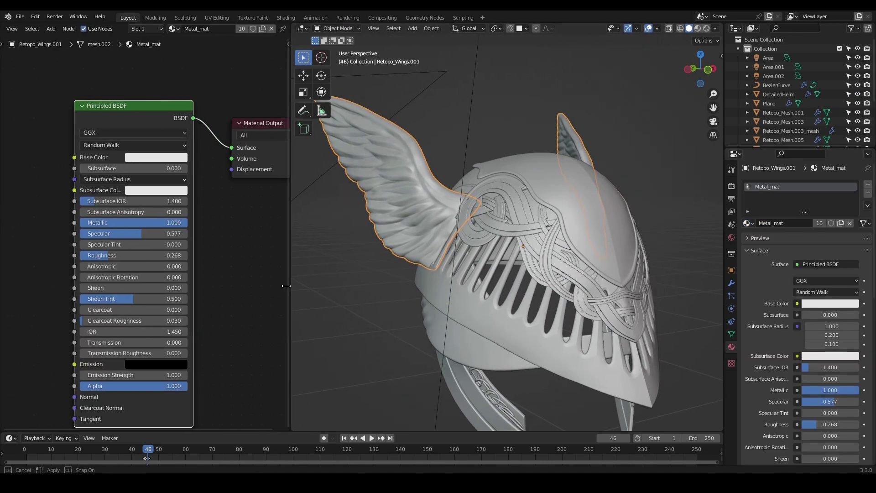
{"action": "middle_click_drag", "start_coordinate": [524, 255], "coordinate": [556, 222]}
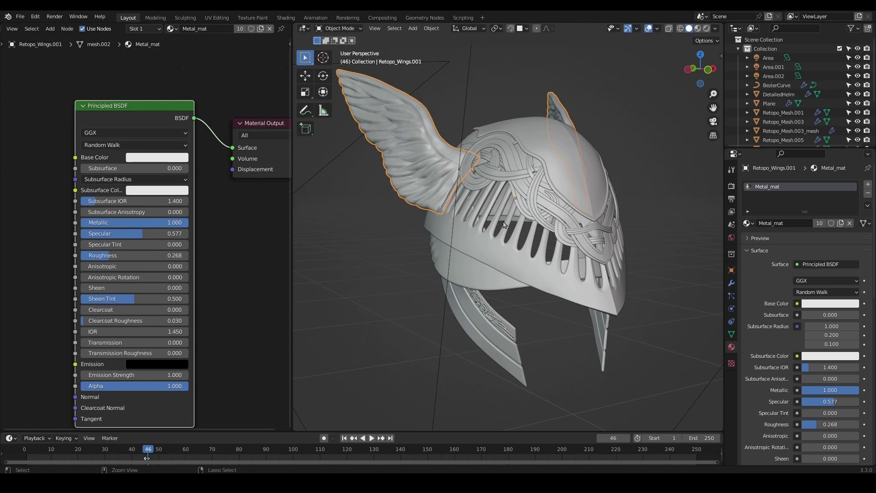
{"action": "key", "text": "ctrl+b"}
{"action": "left_click_drag", "start_coordinate": [641, 326], "coordinate": [392, 96]}
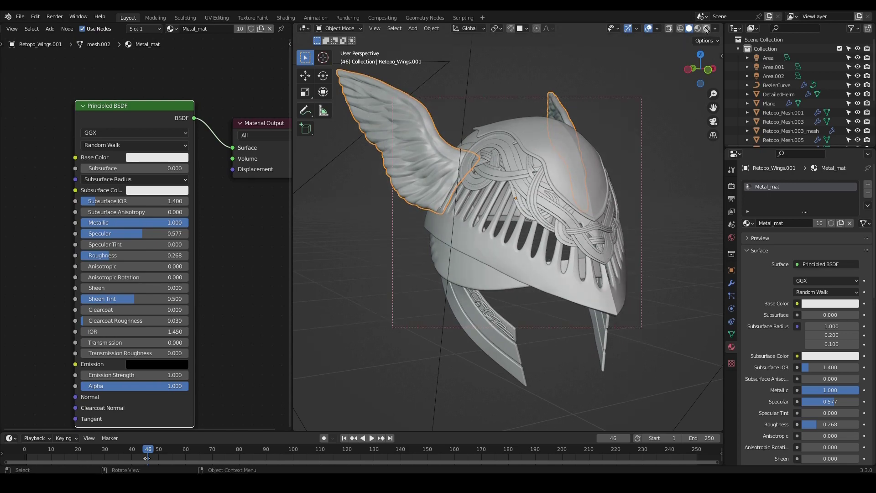
{"action": "left_click", "coordinate": [706, 28]}
{"action": "middle_click_drag", "start_coordinate": [577, 184], "coordinate": [469, 184]}
- Assign Metal_mat to the ornament pieces Retopo_Mesh.003_mesh and Retopo_Mesh.009 beside the dome
{"action": "left_click", "coordinate": [477, 174]}
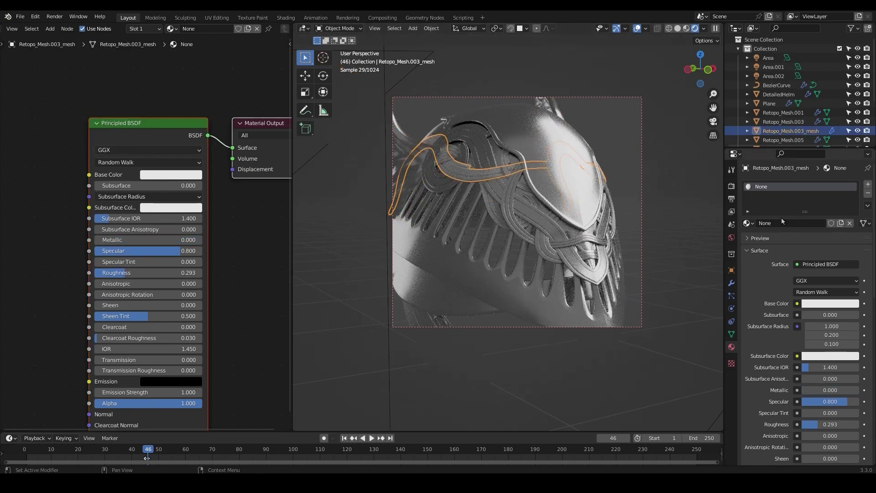
{"action": "left_click", "coordinate": [748, 223]}
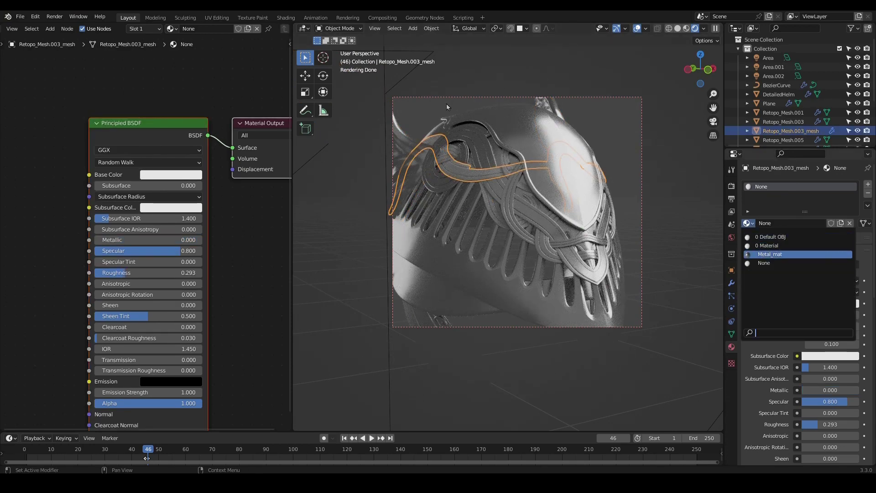
{"action": "left_click", "coordinate": [770, 254]}
{"action": "left_click", "coordinate": [509, 172]}
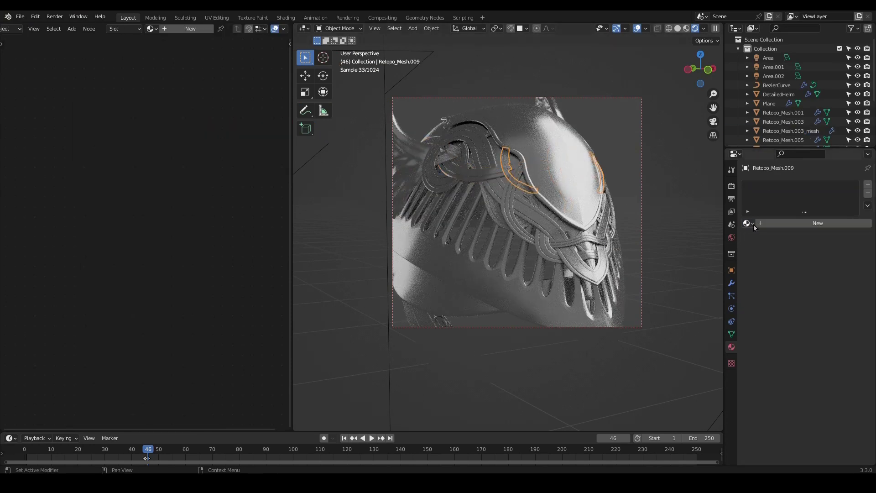
{"action": "left_click", "coordinate": [748, 223]}
{"action": "left_click", "coordinate": [746, 255]}
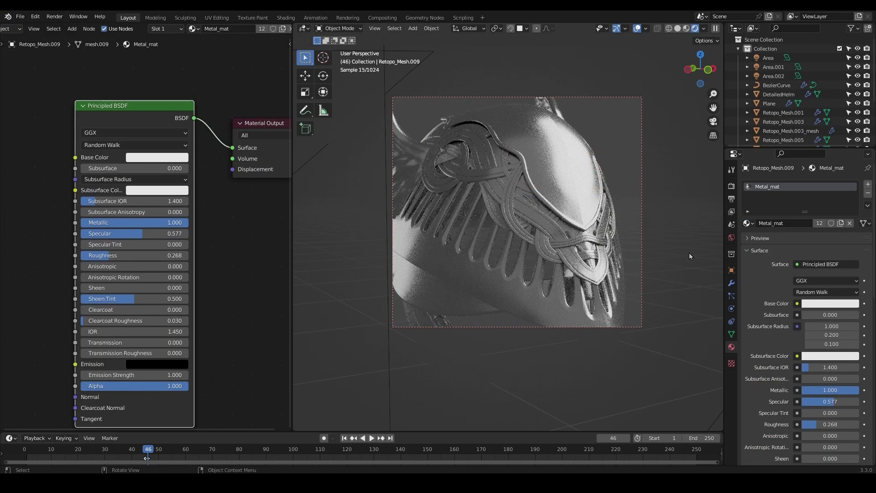
- Assign Metal_mat to the side knotwork strands Retopo_Mesh.010 and Retopo_Mesh.006
{"action": "middle_click_drag", "start_coordinate": [622, 272], "coordinate": [576, 180]}
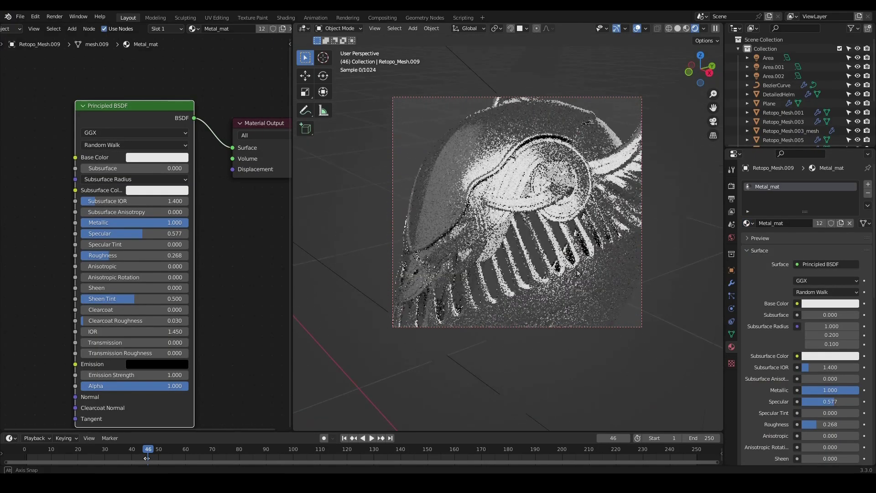
{"action": "left_click", "coordinate": [561, 191]}
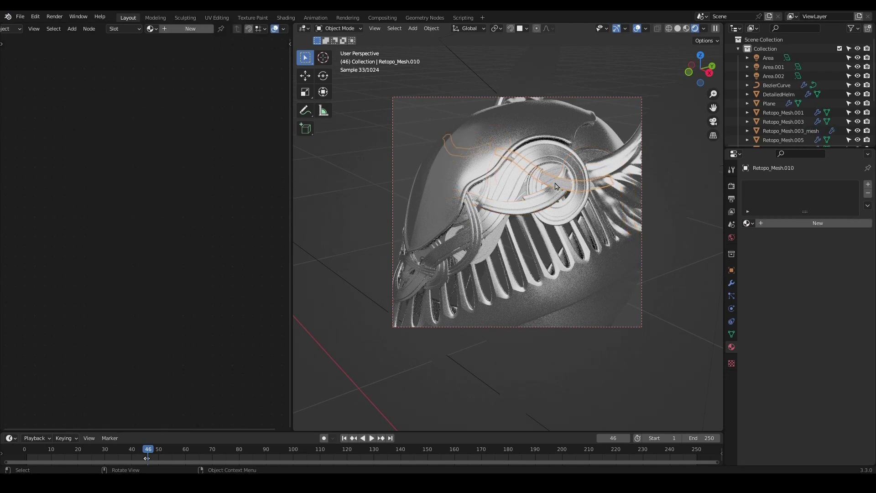
{"action": "left_click", "coordinate": [748, 223]}
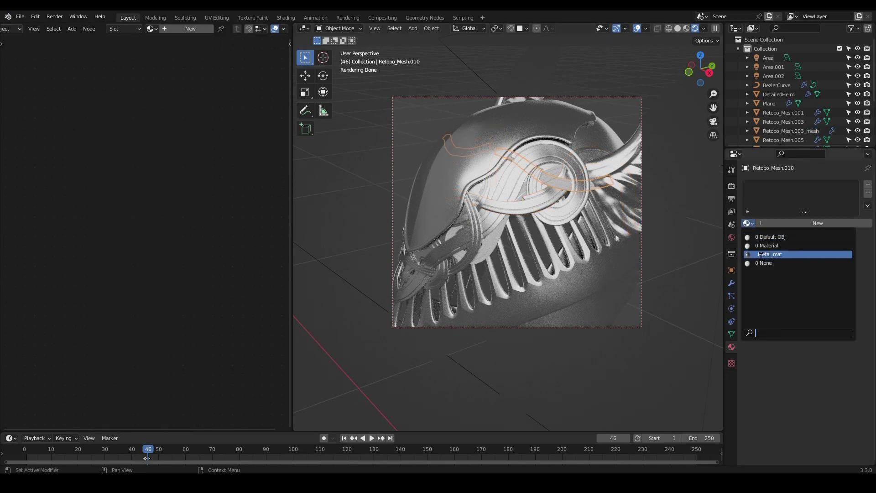
{"action": "left_click", "coordinate": [757, 254]}
{"action": "left_click", "coordinate": [552, 182]}
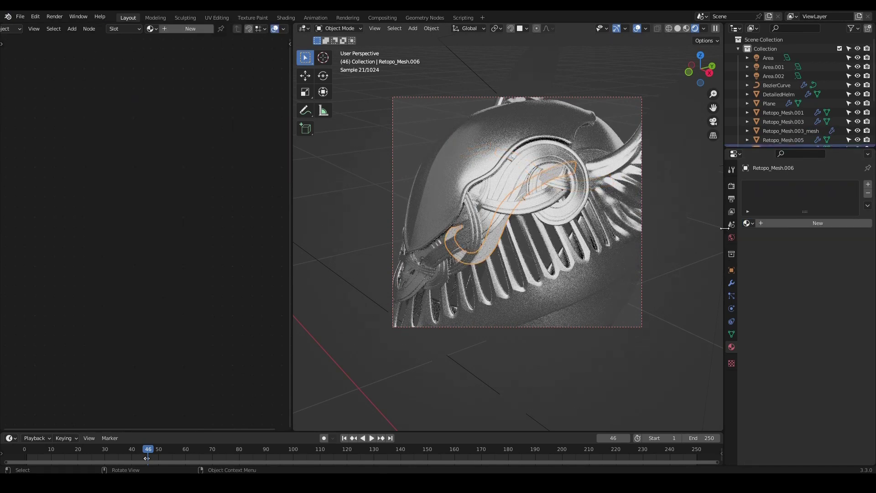
{"action": "left_click", "coordinate": [748, 223]}
{"action": "left_click", "coordinate": [757, 254]}
- Return the viewport to solid shading, clear the render region and study the knotwork on the reference helmet photo
{"action": "left_click", "coordinate": [659, 111]}
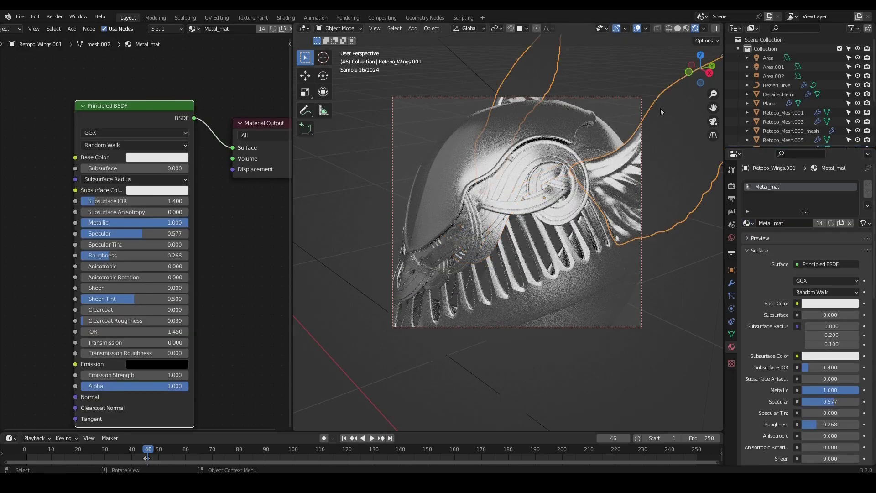
{"action": "middle_click_drag", "start_coordinate": [623, 187], "coordinate": [748, 49]}
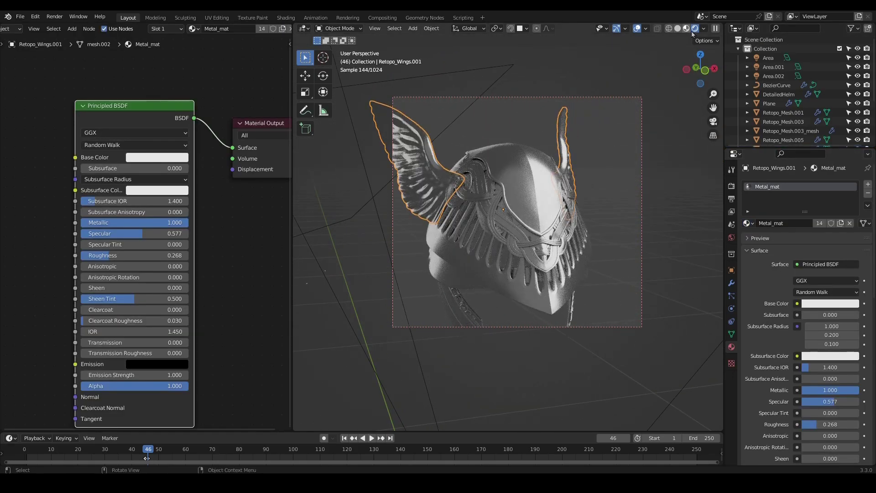
{"action": "left_click", "coordinate": [678, 29]}
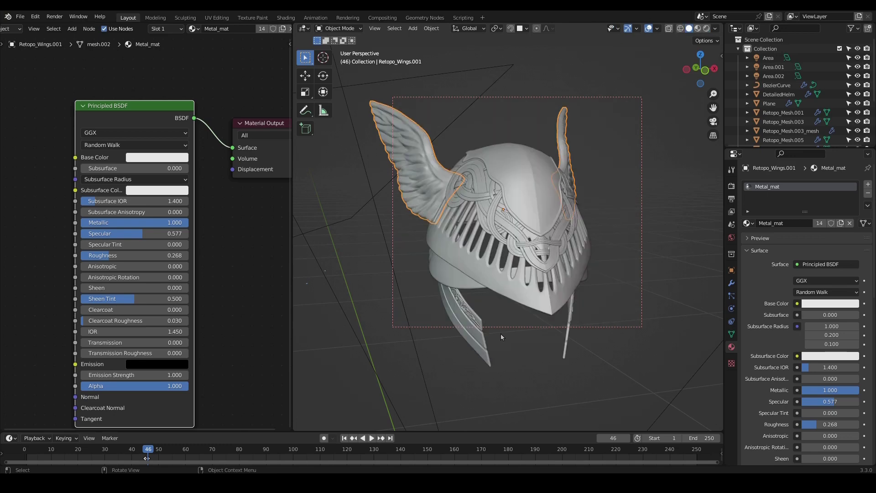
{"action": "left_click", "coordinate": [510, 365]}
{"action": "key", "text": "ctrl+alt+b"}
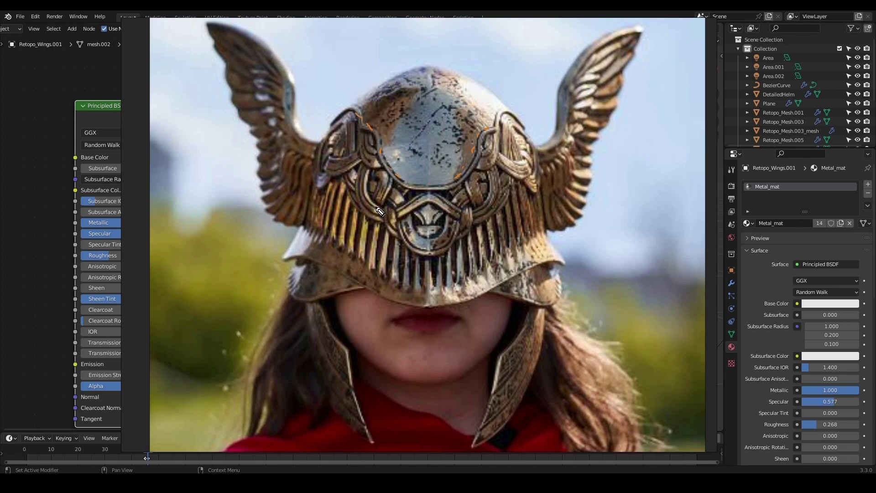
{"action": "mouse_move", "coordinate": [419, 198]}
{"action": "left_mouse_down"}
{"action": "mouse_move", "coordinate": [400, 208]}
{"action": "mouse_move", "coordinate": [444, 201]}
{"action": "mouse_move", "coordinate": [448, 246]}
{"action": "mouse_move", "coordinate": [408, 245]}
{"action": "left_mouse_up"}
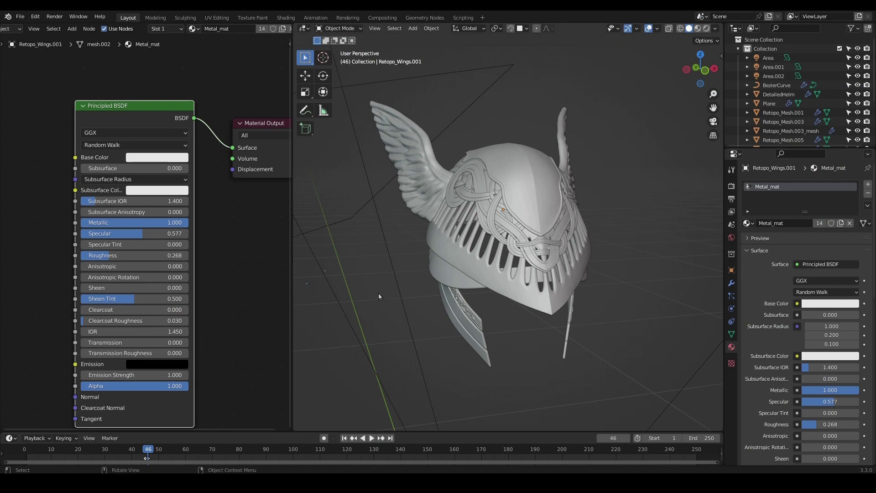
- Widen the Shader Editor and add a Geometry node to the Metal_mat node tree
{"action": "left_click_drag", "start_coordinate": [291, 322], "coordinate": [495, 321]}
{"action": "scroll", "coordinate": [326, 247], "scroll_direction": "down", "scroll_amount": 6}
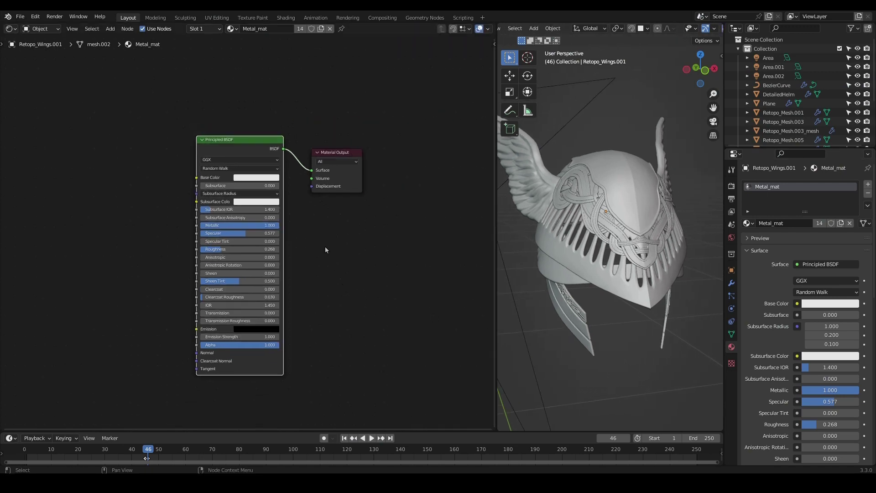
{"action": "middle_click_drag", "start_coordinate": [322, 234], "coordinate": [418, 262]}
{"action": "scroll", "coordinate": [291, 179], "scroll_direction": "up", "scroll_amount": 3}
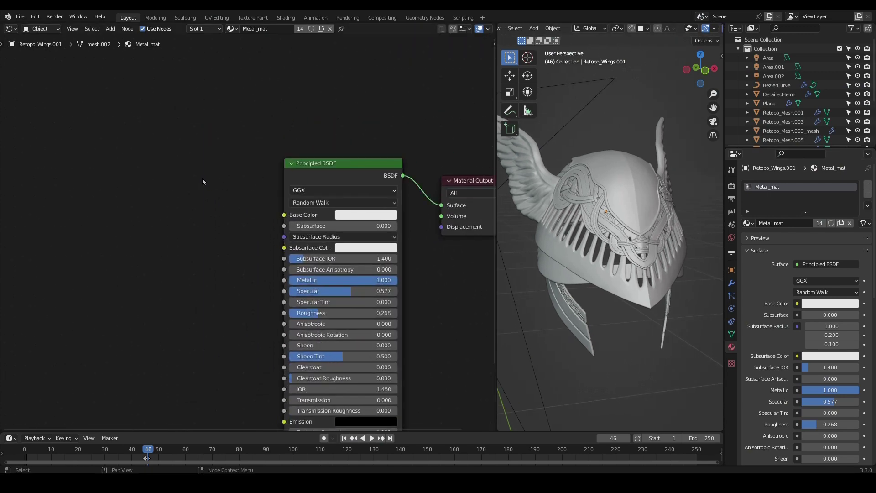
{"action": "key", "text": "shift+a"}
{"action": "left_click", "coordinate": [199, 178]}
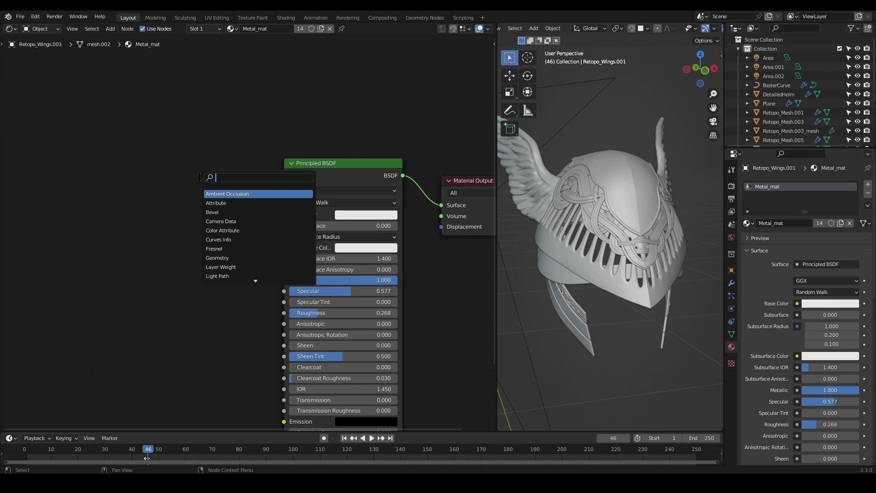
{"action": "type", "text": "geo"}
{"action": "key", "text": "Return"}
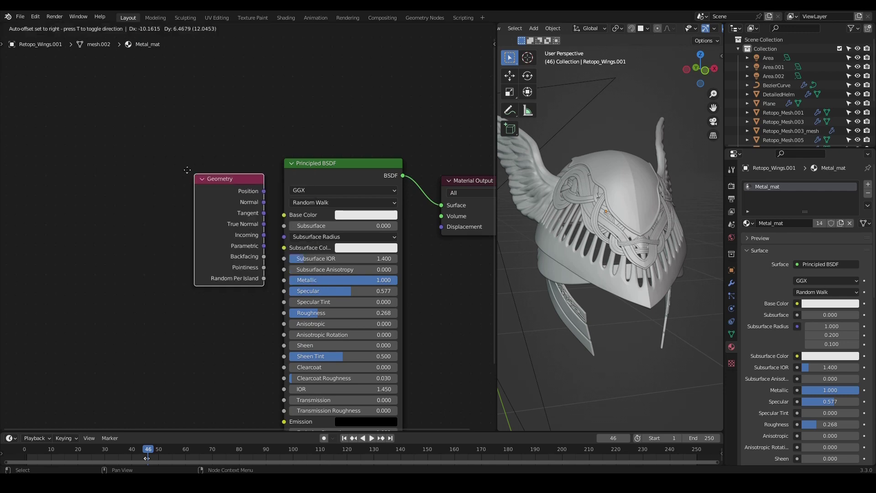
{"action": "left_click", "coordinate": [122, 106]}
- Reposition the Geometry node before the Principled BSDF, leaving room for another node between them
{"action": "scroll", "coordinate": [149, 110], "scroll_direction": "up", "scroll_amount": 1}
{"action": "left_click_drag", "start_coordinate": [158, 110], "coordinate": [131, 116]}
{"action": "scroll", "coordinate": [219, 153], "scroll_direction": "up", "scroll_amount": 1}
{"action": "middle_click_drag", "start_coordinate": [243, 163], "coordinate": [333, 232]}
{"action": "left_click_drag", "start_coordinate": [214, 170], "coordinate": [148, 144]}
{"action": "scroll", "coordinate": [294, 231], "scroll_direction": "up", "scroll_amount": 1}
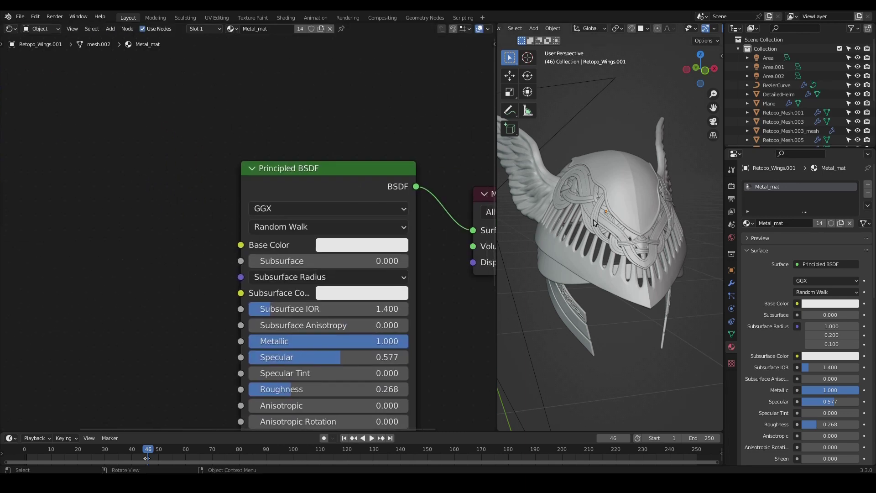
{"action": "scroll", "coordinate": [593, 220], "scroll_direction": "up", "scroll_amount": 1}
{"action": "scroll", "coordinate": [593, 220], "scroll_direction": "down", "scroll_amount": 3}
{"action": "scroll", "coordinate": [593, 220], "scroll_direction": "up", "scroll_amount": 1}
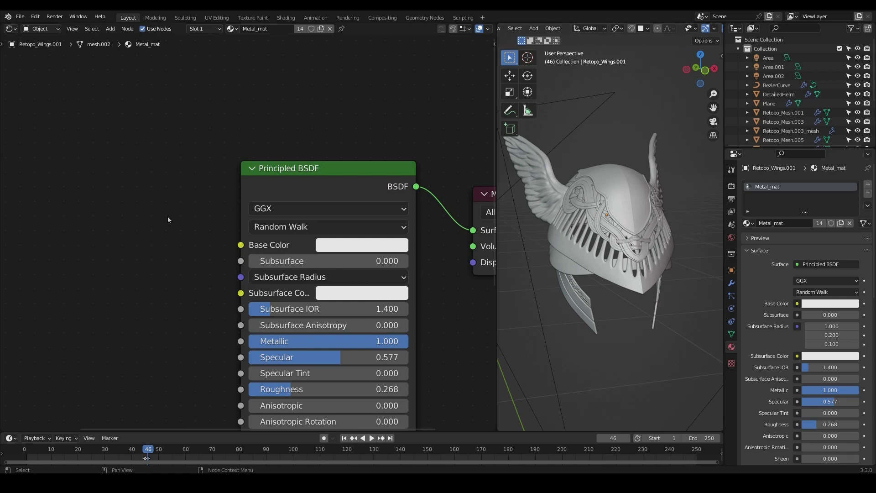
{"action": "middle_click_drag", "start_coordinate": [95, 195], "coordinate": [190, 212]}
{"action": "scroll", "coordinate": [190, 211], "scroll_direction": "down", "scroll_amount": 1}
{"action": "left_click_drag", "start_coordinate": [89, 125], "coordinate": [167, 169]}
{"action": "left_click", "coordinate": [168, 172]}
- Add a ColorRamp node beside the Geometry node and connect the Geometry's Pointiness output to its Fac input
{"action": "key", "text": "shift+a"}
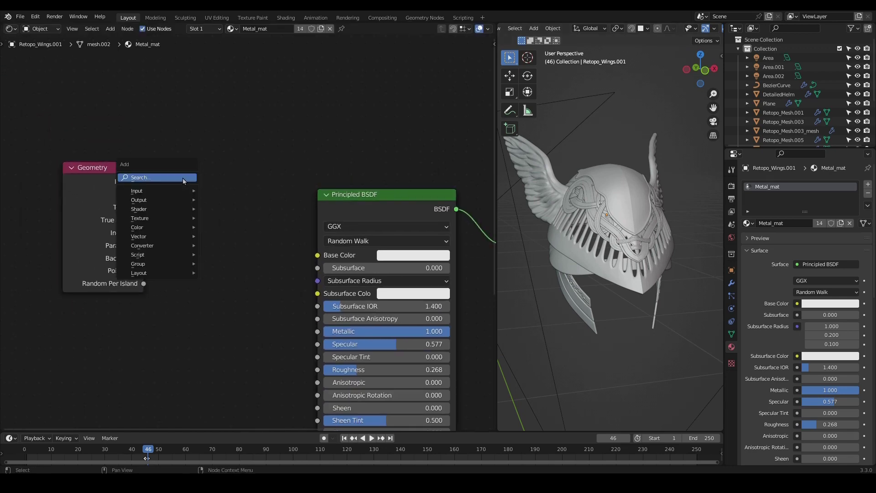
{"action": "left_click", "coordinate": [183, 178]}
{"action": "type", "text": "co"}
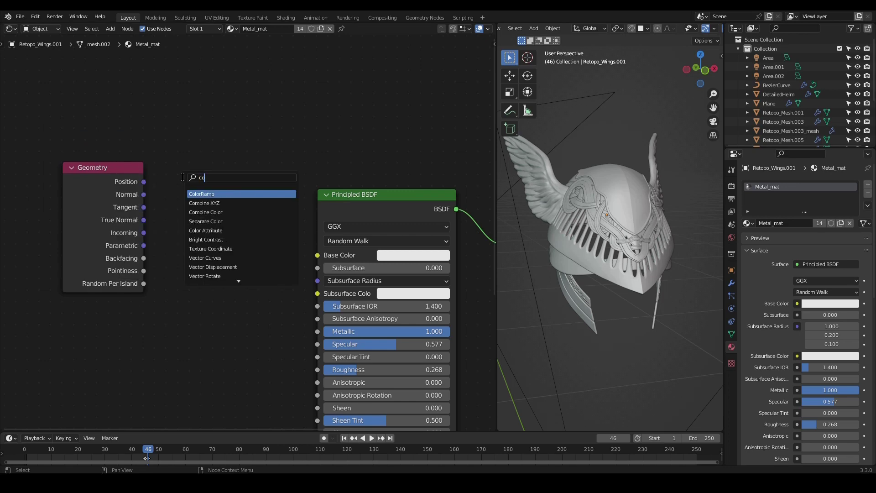
{"action": "key", "text": "Return"}
{"action": "left_click", "coordinate": [160, 110]}
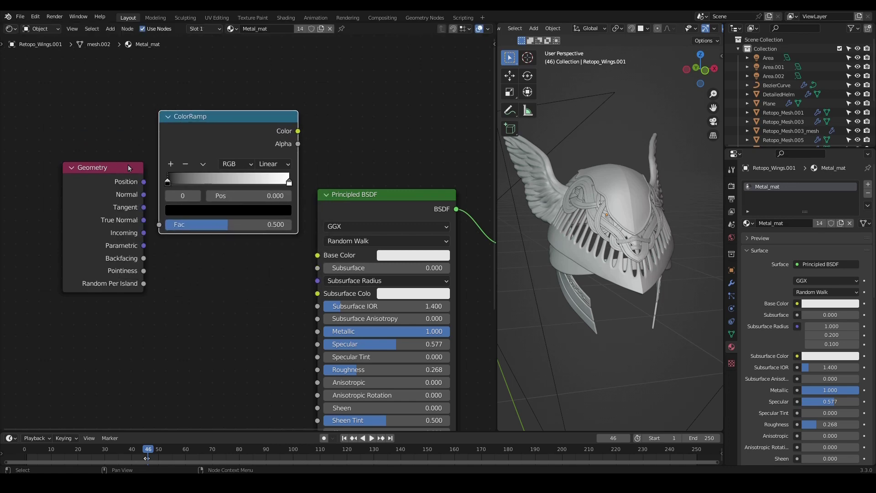
{"action": "left_click_drag", "start_coordinate": [128, 164], "coordinate": [92, 124]}
{"action": "left_click_drag", "start_coordinate": [113, 233], "coordinate": [159, 225]}
- Move the Geometry and ColorRamp nodes clear of the Principled BSDF and connect the ramp's Color to Base Color
{"action": "scroll", "coordinate": [122, 131], "scroll_direction": "down", "scroll_amount": 4}
{"action": "left_click_drag", "start_coordinate": [103, 86], "coordinate": [329, 262]}
{"action": "key", "text": "g"}
{"action": "left_click", "coordinate": [188, 216]}
{"action": "scroll", "coordinate": [278, 253], "scroll_direction": "up", "scroll_amount": 4}
{"action": "scroll", "coordinate": [284, 259], "scroll_direction": "up", "scroll_amount": 1}
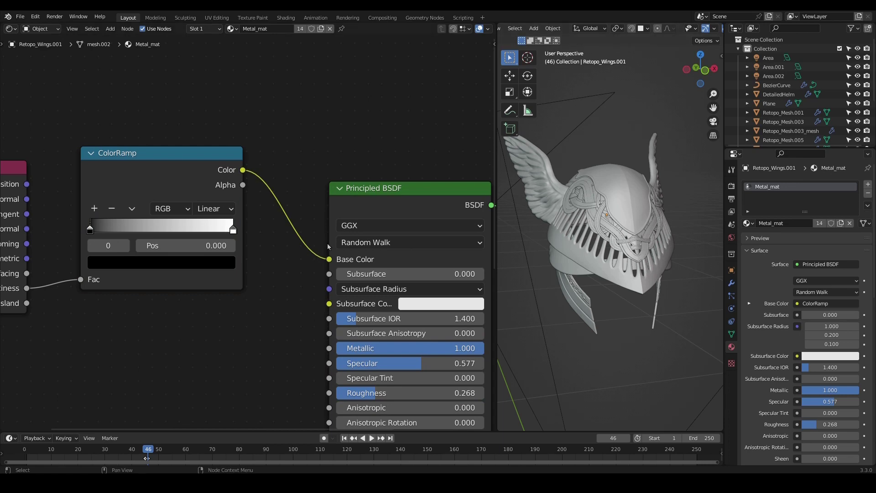
{"action": "middle_click_drag", "start_coordinate": [287, 325], "coordinate": [281, 268]}
{"action": "scroll", "coordinate": [232, 258], "scroll_direction": "down", "scroll_amount": 1}
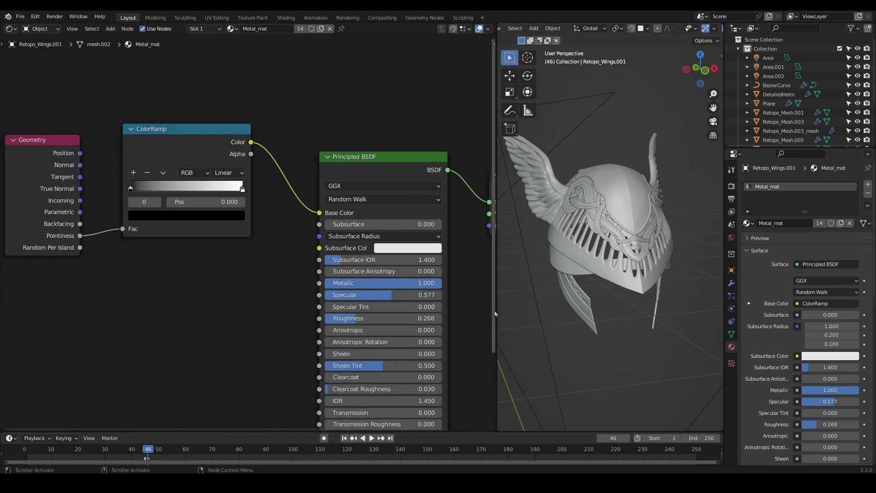
- Enlarge the 3D viewport and preview a render region around the helmet's front ornament in Rendered shading
{"action": "left_click_drag", "start_coordinate": [496, 310], "coordinate": [279, 307]}
{"action": "scroll", "coordinate": [579, 284], "scroll_direction": "up", "scroll_amount": 4}
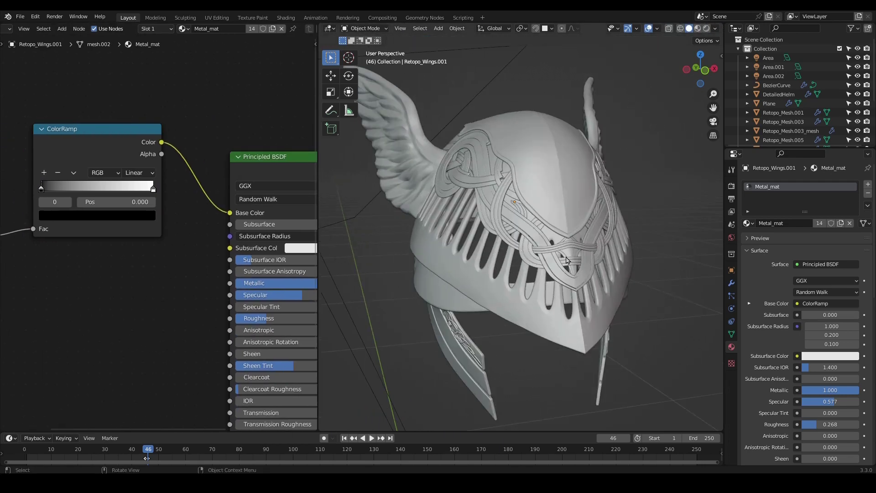
{"action": "scroll", "coordinate": [537, 237], "scroll_direction": "up", "scroll_amount": 5}
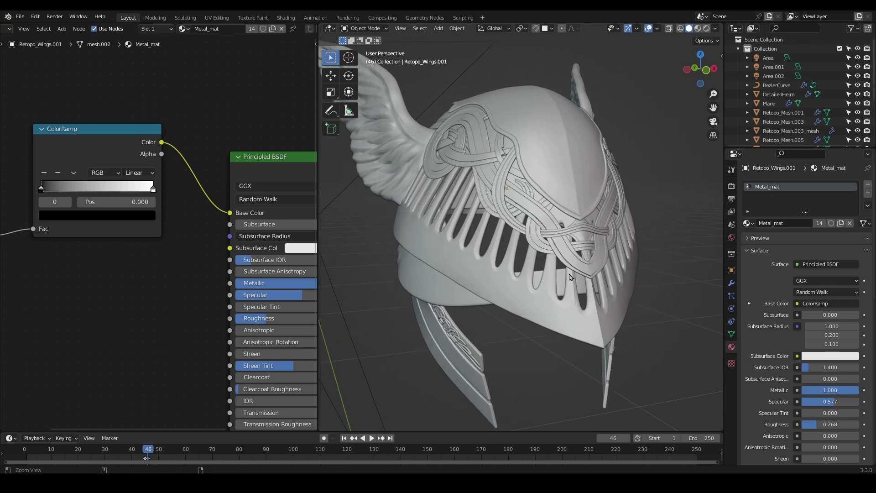
{"action": "scroll", "coordinate": [536, 237], "scroll_direction": "up", "scroll_amount": 3}
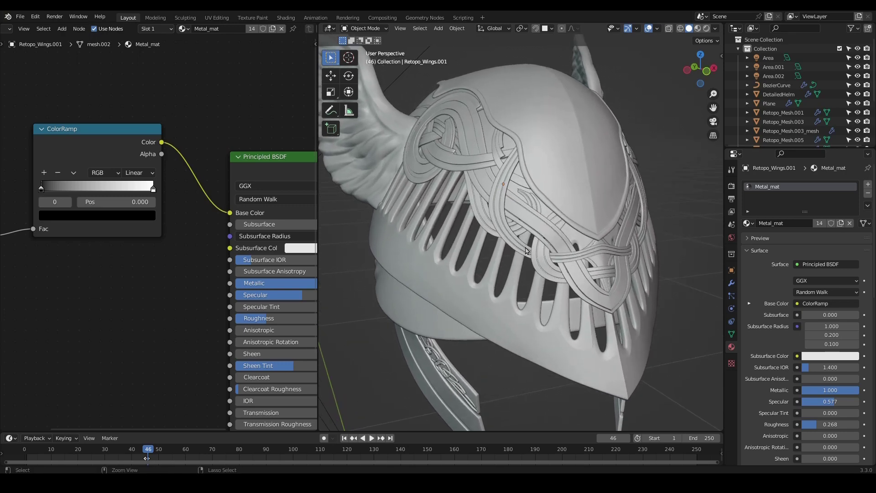
{"action": "key", "text": "b"}
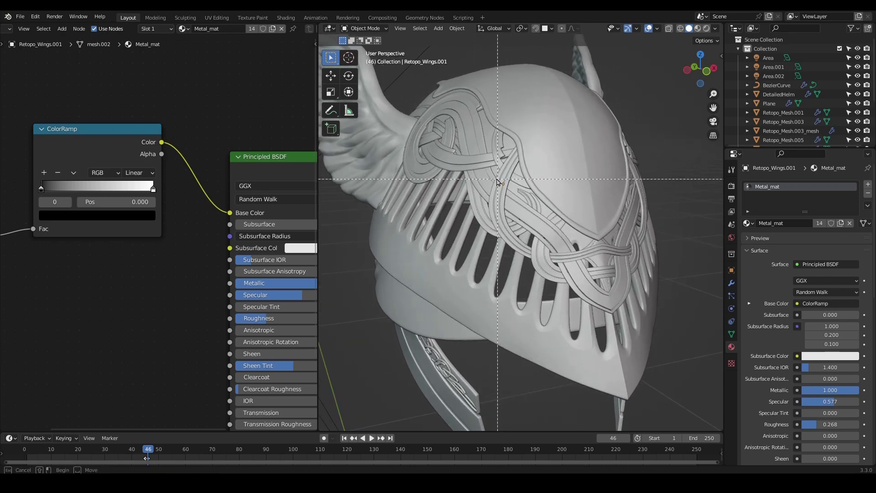
{"action": "left_click_drag", "start_coordinate": [479, 155], "coordinate": [636, 289]}
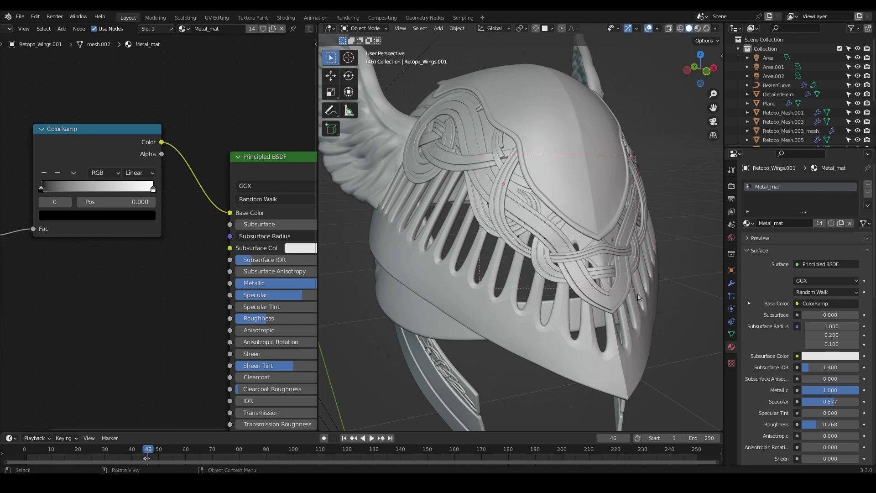
{"action": "left_click", "coordinate": [706, 29]}
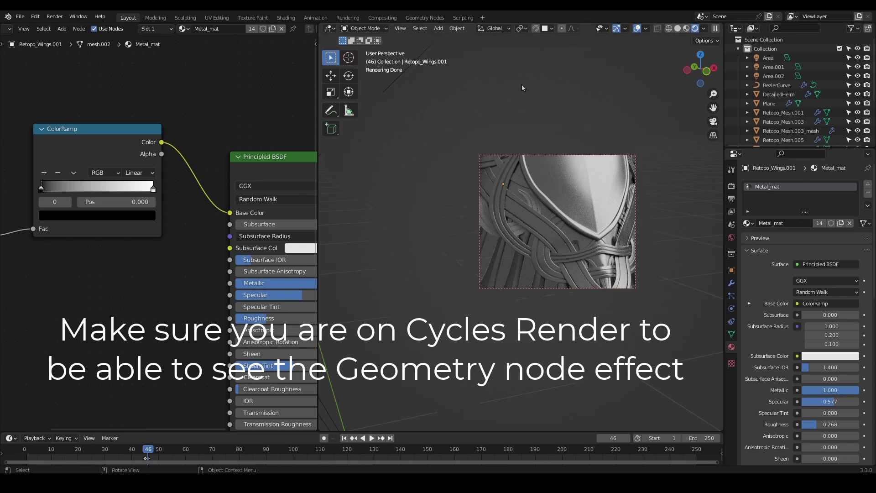
- Move the ColorRamp's black stop to position 0.468
{"action": "middle_click_drag", "start_coordinate": [219, 236], "coordinate": [315, 259]}
{"action": "scroll", "coordinate": [245, 295], "scroll_direction": "up", "scroll_amount": 2}
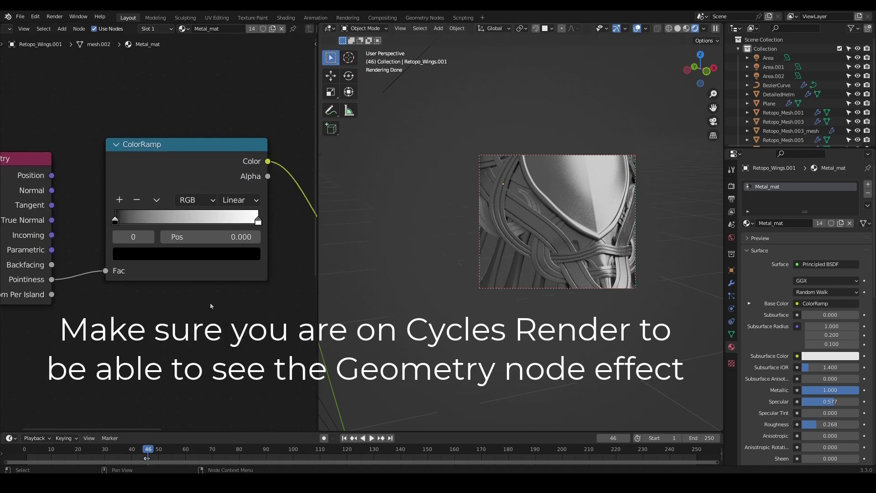
{"action": "middle_click_drag", "start_coordinate": [210, 302], "coordinate": [183, 306]}
{"action": "scroll", "coordinate": [198, 292], "scroll_direction": "up", "scroll_amount": 1}
{"action": "scroll", "coordinate": [197, 292], "scroll_direction": "down", "scroll_amount": 1}
{"action": "scroll", "coordinate": [185, 185], "scroll_direction": "down", "scroll_amount": 1}
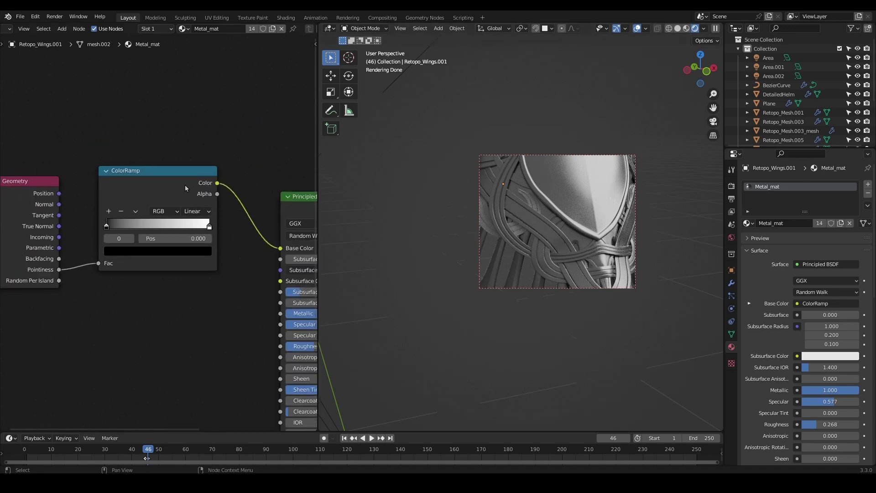
{"action": "left_click_drag", "start_coordinate": [185, 187], "coordinate": [187, 178]}
{"action": "scroll", "coordinate": [109, 218], "scroll_direction": "up", "scroll_amount": 2}
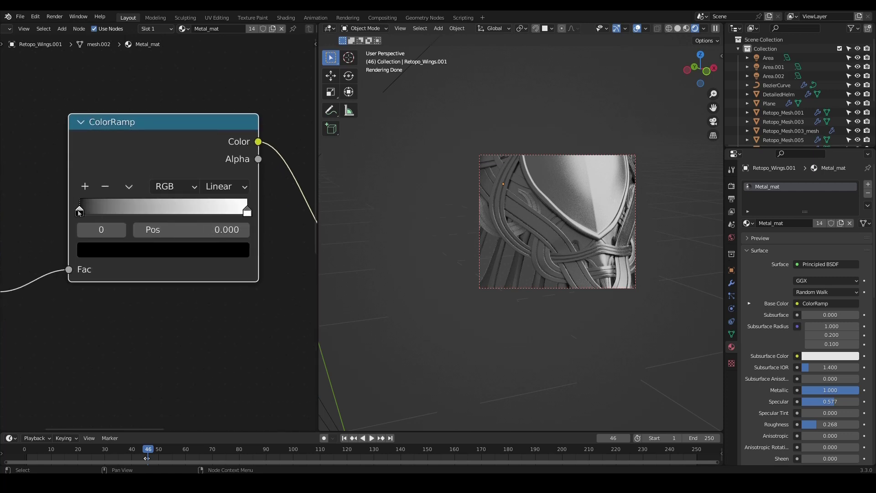
{"action": "scroll", "coordinate": [87, 214], "scroll_direction": "up", "scroll_amount": 1}
{"action": "left_click_drag", "start_coordinate": [69, 212], "coordinate": [162, 218]}
{"action": "scroll", "coordinate": [162, 218], "scroll_direction": "up", "scroll_amount": 1}
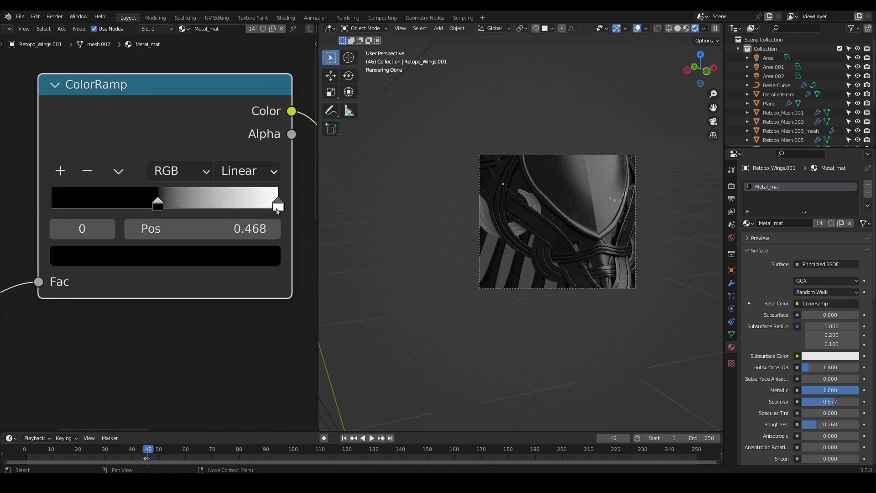
- Move the ColorRamp's white stop to 0.573, and narrow the gap between the stops with the black one at 0.495
{"action": "middle_click_drag", "start_coordinate": [277, 210], "coordinate": [246, 211]}
{"action": "left_click_drag", "start_coordinate": [246, 209], "coordinate": [150, 205]}
{"action": "scroll", "coordinate": [577, 238], "scroll_direction": "up", "scroll_amount": 2}
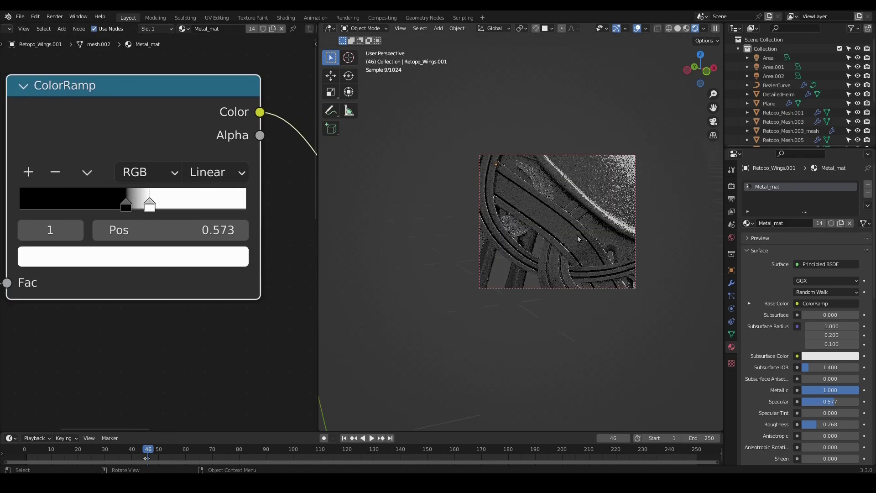
{"action": "mouse_move", "coordinate": [577, 238]}
{"action": "middle_mouse_down"}
{"action": "mouse_move", "coordinate": [569, 283]}
{"action": "mouse_move", "coordinate": [586, 255]}
{"action": "mouse_move", "coordinate": [569, 242]}
{"action": "mouse_move", "coordinate": [573, 248]}
{"action": "middle_mouse_up"}
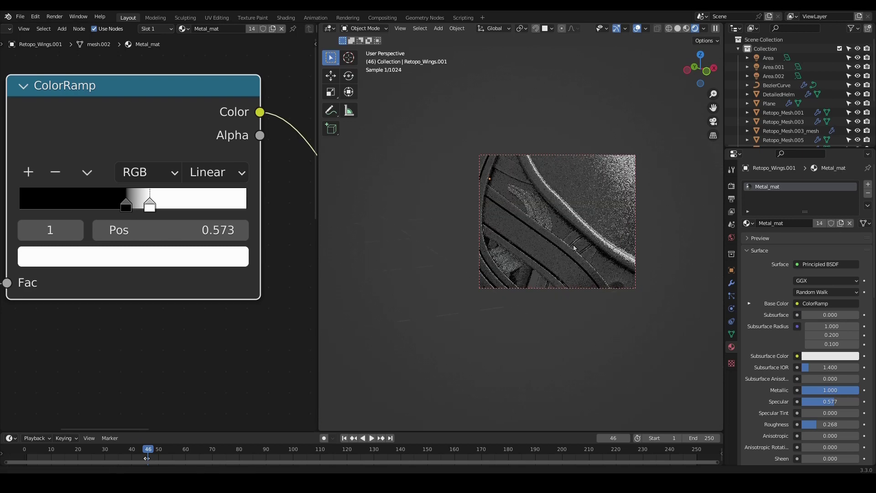
{"action": "left_click_drag", "start_coordinate": [150, 205], "coordinate": [132, 210]}
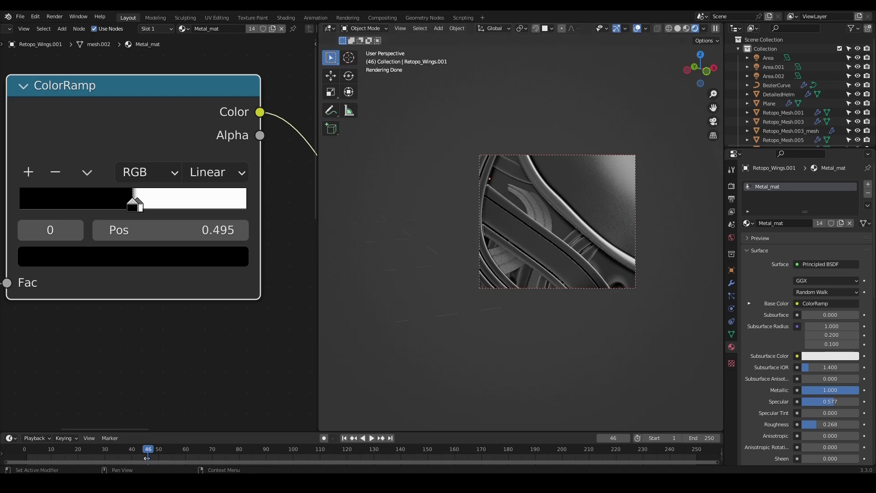
- Assign the existing Metal_mat material to the curved strap Retopo_Mesh.007, which still lacks a material
{"action": "left_click_drag", "start_coordinate": [562, 192], "coordinate": [613, 248]}
{"action": "left_click_drag", "start_coordinate": [543, 236], "coordinate": [595, 280]}
{"action": "left_click", "coordinate": [498, 265]}
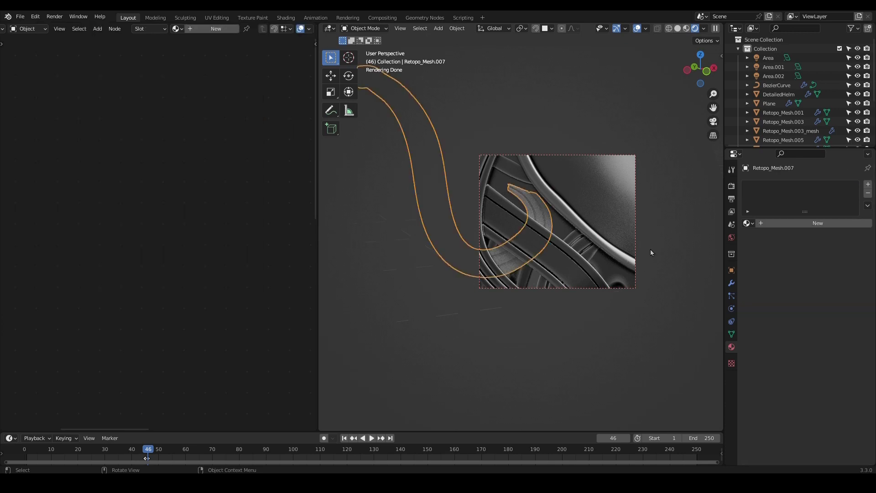
{"action": "left_click", "coordinate": [748, 223]}
{"action": "left_click", "coordinate": [771, 254]}
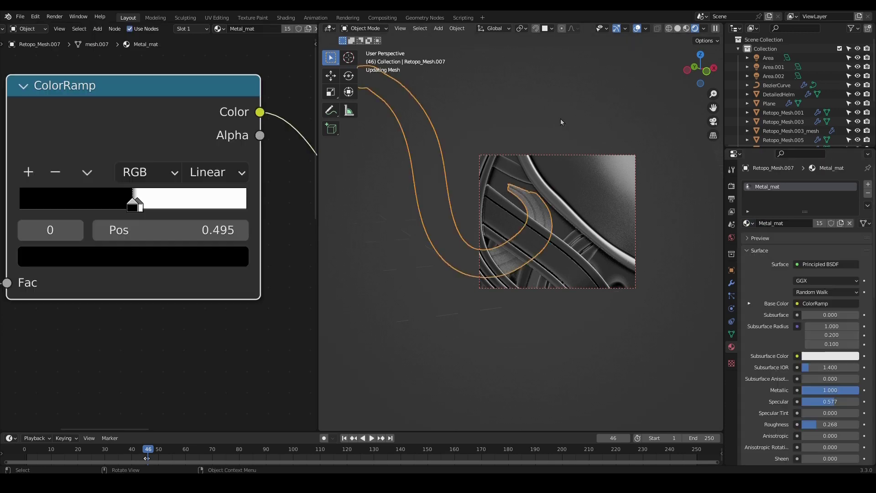
{"action": "left_click", "coordinate": [542, 119]}
{"action": "key", "text": "F12"}
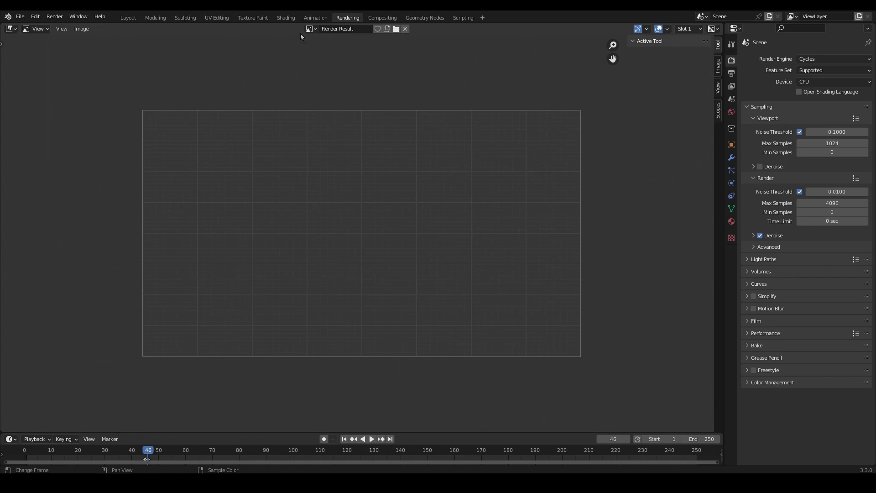
{"action": "left_click", "coordinate": [155, 18]}
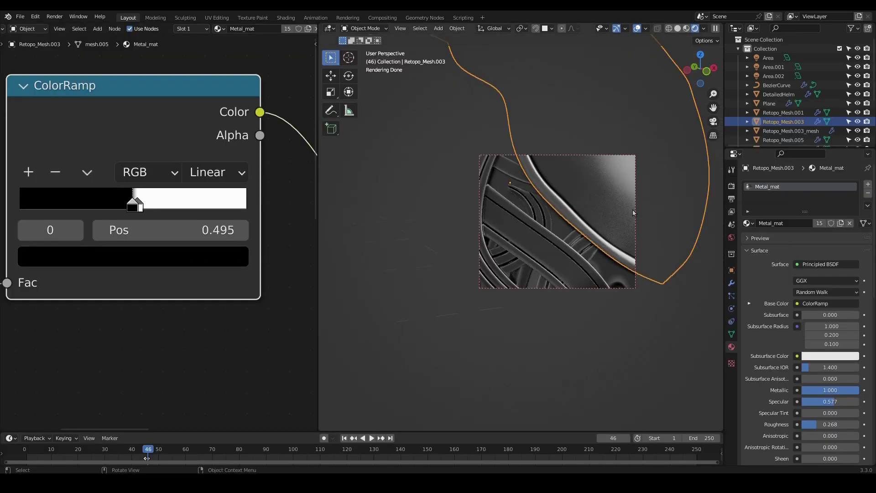
- Try the ColorRamp's black stop at 0.468 and check the shading on both sides of the front ornament
{"action": "scroll", "coordinate": [617, 140], "scroll_direction": "down", "scroll_amount": 2}
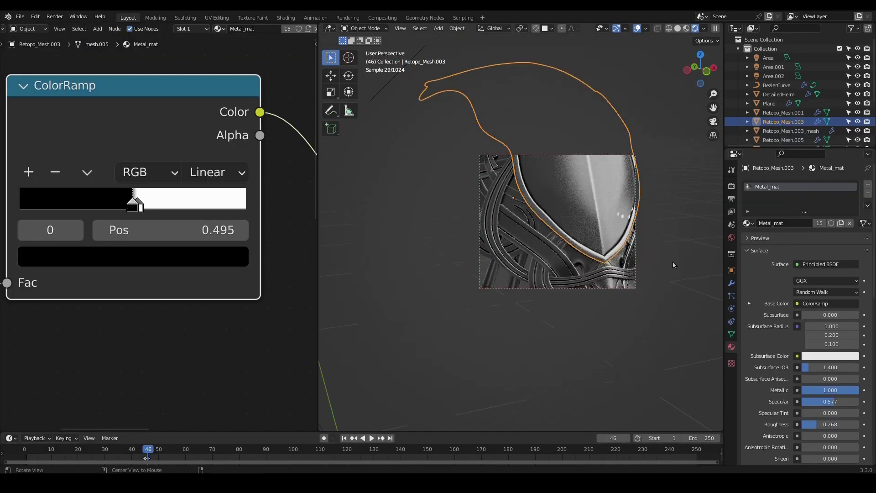
{"action": "scroll", "coordinate": [637, 244], "scroll_direction": "up", "scroll_amount": 1}
{"action": "middle_click_drag", "start_coordinate": [646, 254], "coordinate": [502, 250]}
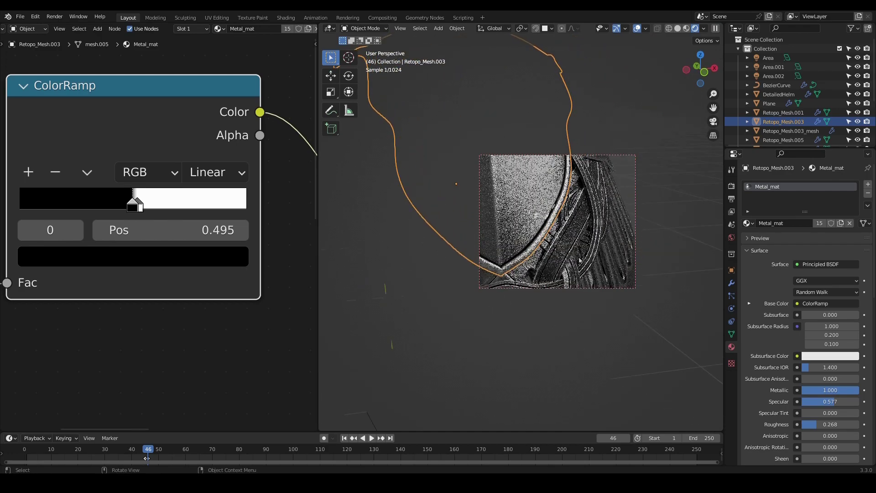
{"action": "mouse_move", "coordinate": [130, 206]}
{"action": "left_mouse_down"}
{"action": "mouse_move", "coordinate": [145, 209]}
{"action": "mouse_move", "coordinate": [126, 213]}
{"action": "left_mouse_up"}
{"action": "middle_click_drag", "start_coordinate": [553, 255], "coordinate": [594, 246]}
{"action": "scroll", "coordinate": [566, 246], "scroll_direction": "up", "scroll_amount": 1}
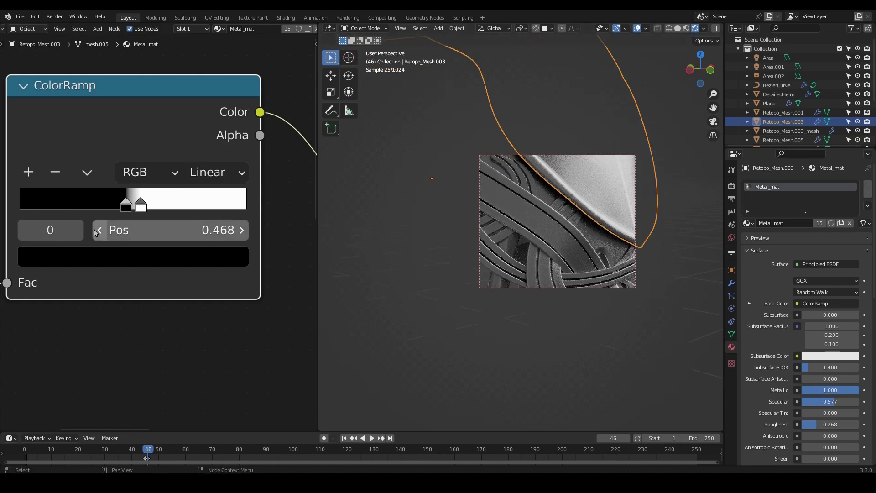
- Try the ColorRamp's white stop at 0.518, and set the black stop to 0.491
{"action": "mouse_move", "coordinate": [141, 208]}
{"action": "left_mouse_down"}
{"action": "mouse_move", "coordinate": [125, 209]}
{"action": "mouse_move", "coordinate": [136, 211]}
{"action": "left_mouse_up"}
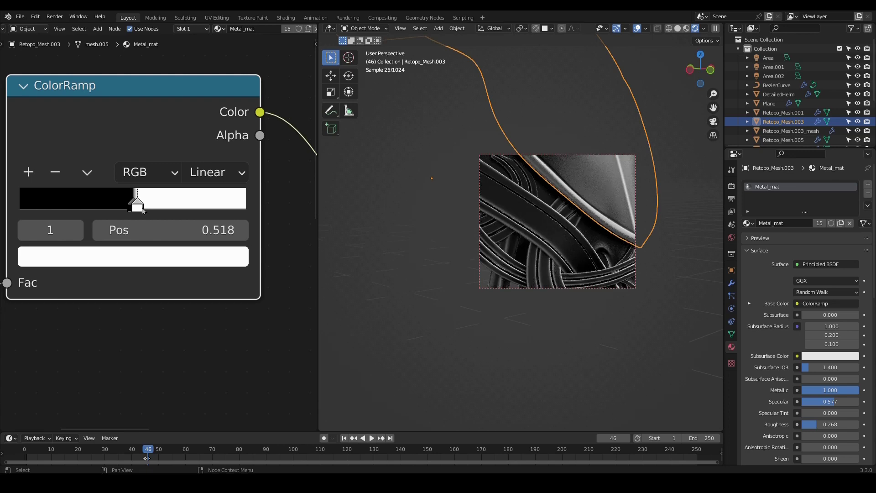
{"action": "mouse_move", "coordinate": [143, 210]}
{"action": "left_mouse_down"}
{"action": "mouse_move", "coordinate": [150, 210]}
{"action": "mouse_move", "coordinate": [129, 208]}
{"action": "left_mouse_up"}
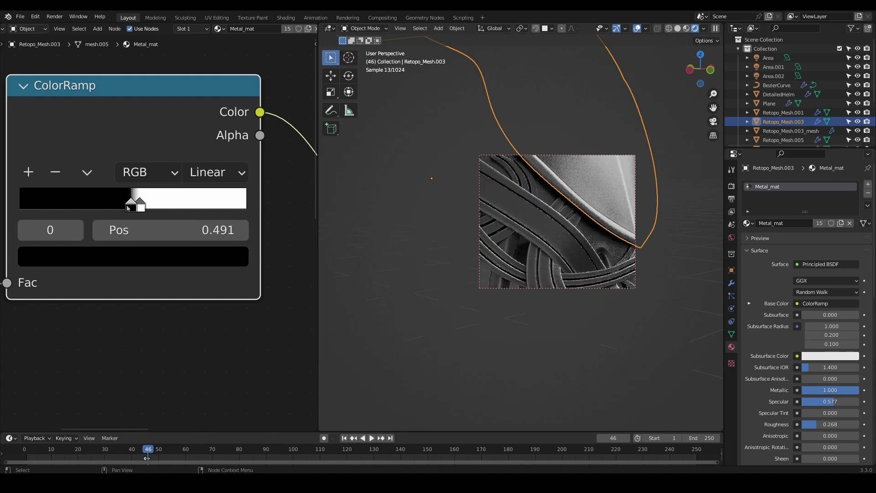
{"action": "middle_click_drag", "start_coordinate": [532, 237], "coordinate": [578, 252]}
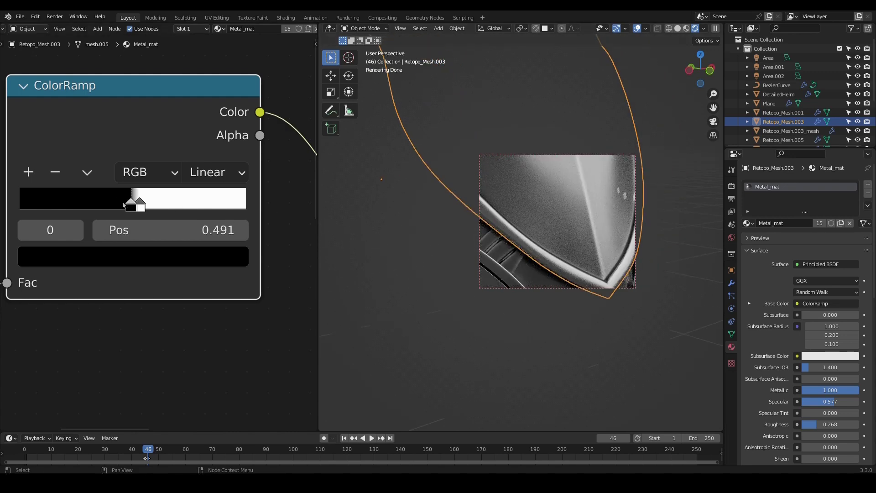
- Try the ColorRamp's white stop at 0.495 and inspect the edges of the front plate and straps
{"action": "mouse_move", "coordinate": [124, 205]}
{"action": "left_mouse_down"}
{"action": "mouse_move", "coordinate": [164, 211]}
{"action": "mouse_move", "coordinate": [123, 207]}
{"action": "mouse_move", "coordinate": [141, 209]}
{"action": "mouse_move", "coordinate": [133, 210]}
{"action": "left_mouse_up"}
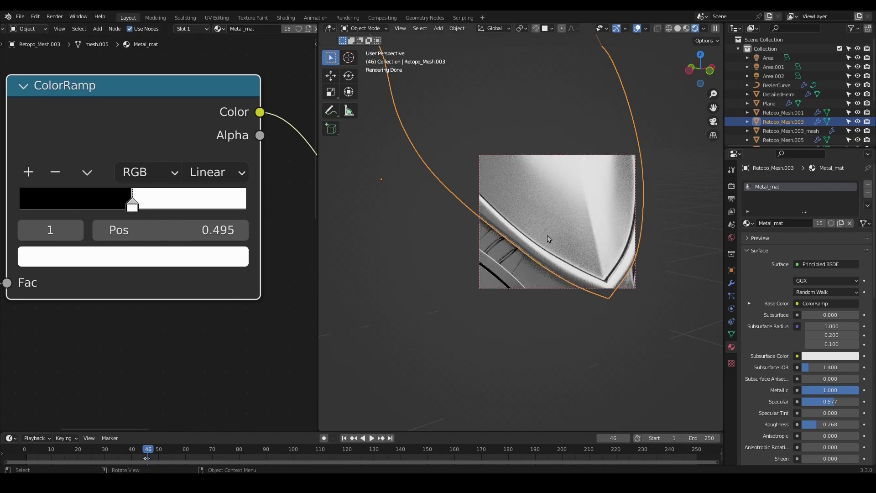
{"action": "middle_click_drag", "start_coordinate": [548, 239], "coordinate": [585, 261]}
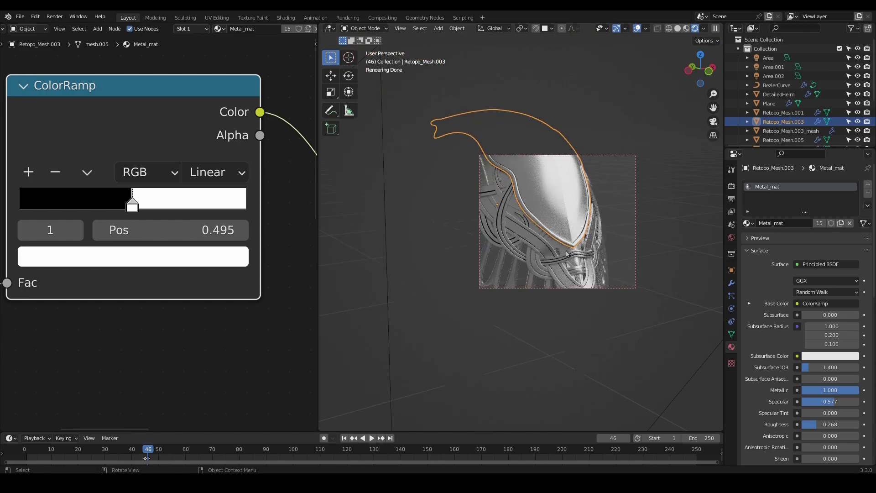
{"action": "scroll", "coordinate": [566, 254], "scroll_direction": "up", "scroll_amount": 4}
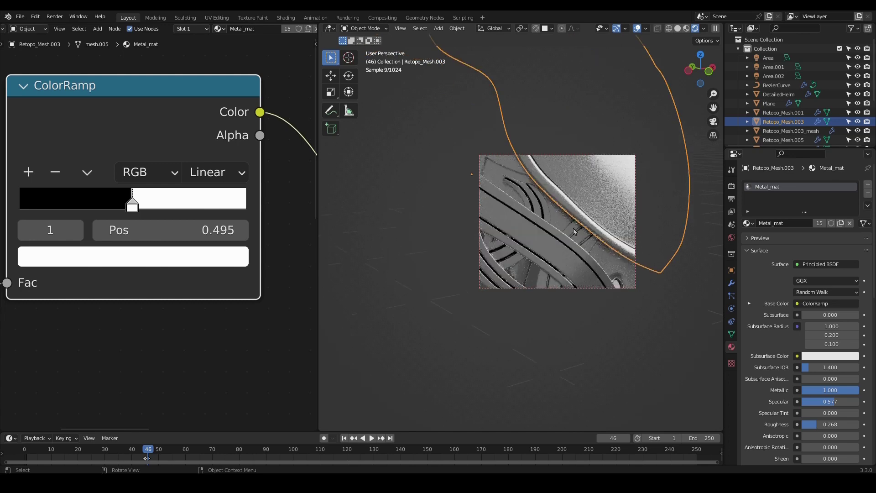
{"action": "scroll", "coordinate": [536, 230], "scroll_direction": "up", "scroll_amount": 3}
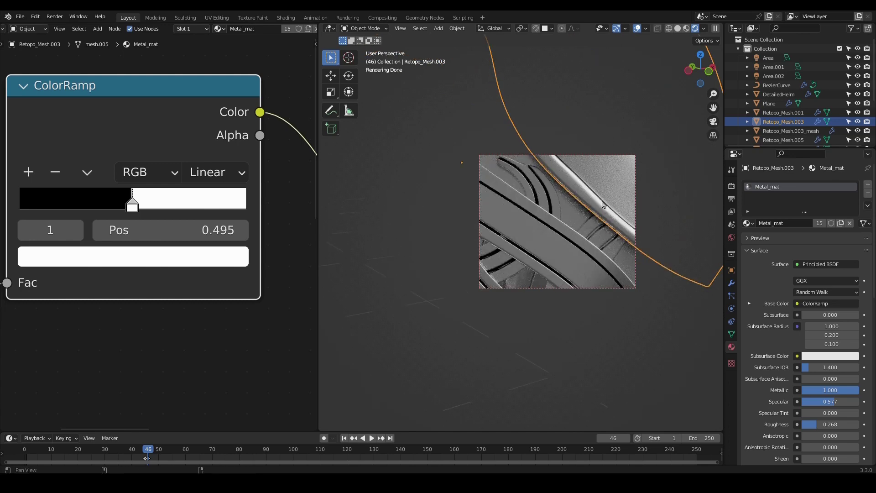
{"action": "middle_click_drag", "start_coordinate": [581, 247], "coordinate": [584, 226]}
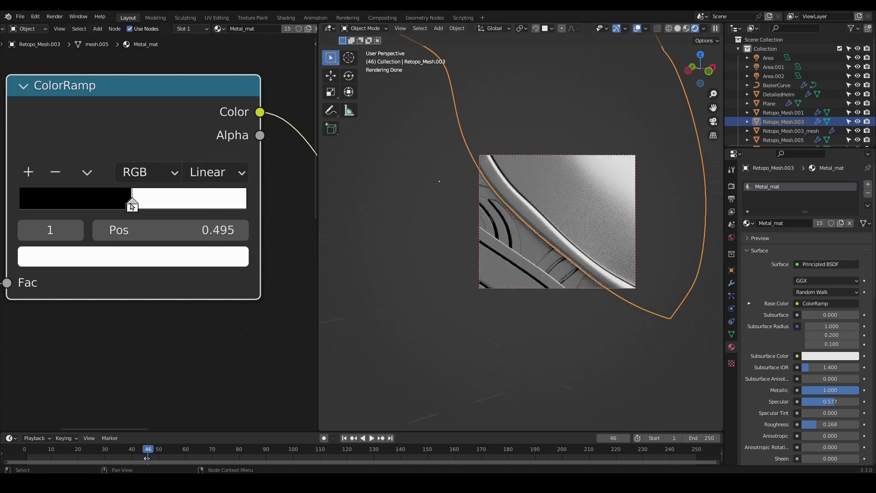
- Set the ColorRamp's white stop to 0.509 and clear the render region to preview the whole wing
{"action": "left_click_drag", "start_coordinate": [132, 208], "coordinate": [135, 207]}
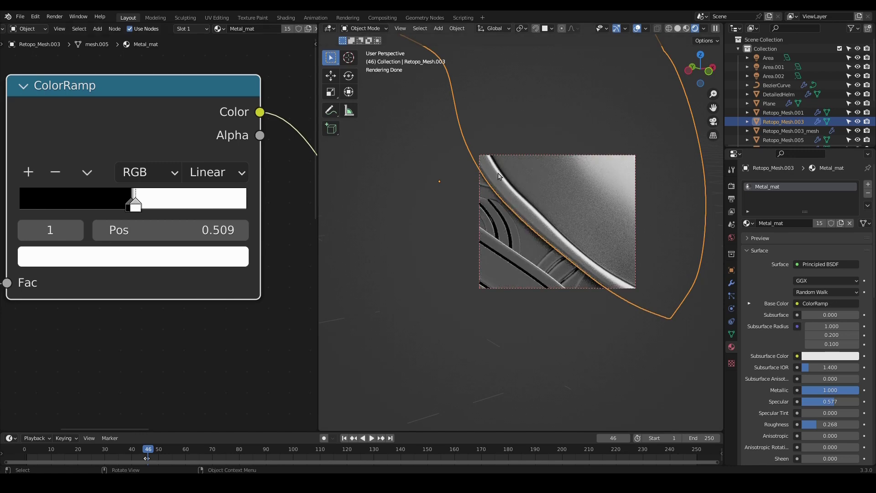
{"action": "middle_click_drag", "start_coordinate": [543, 212], "coordinate": [556, 247]}
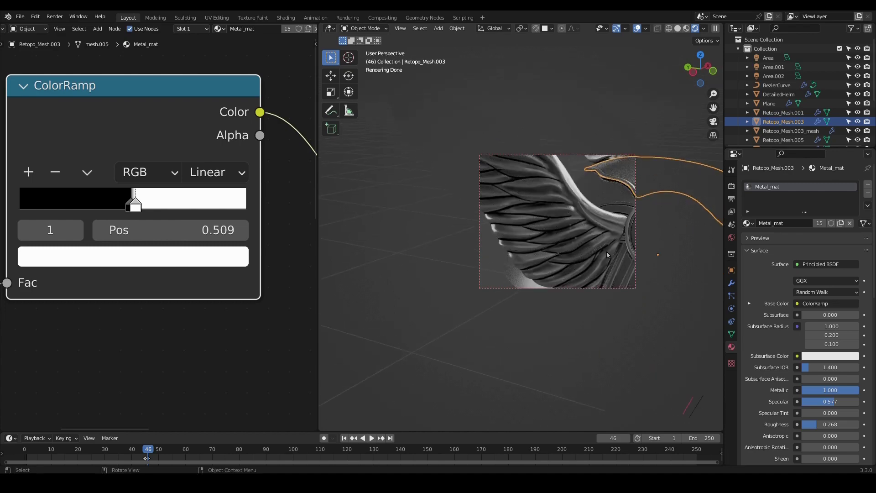
{"action": "scroll", "coordinate": [607, 254], "scroll_direction": "up", "scroll_amount": 3}
{"action": "middle_click_drag", "start_coordinate": [606, 255], "coordinate": [557, 205]}
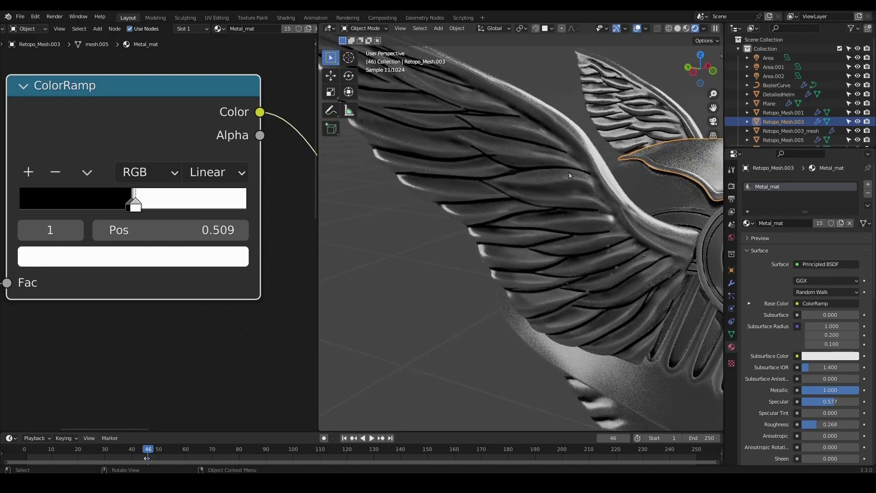
- Reposition the Geometry and ColorRamp nodes close together, away from the Principled BSDF
{"action": "scroll", "coordinate": [165, 223], "scroll_direction": "down", "scroll_amount": 9}
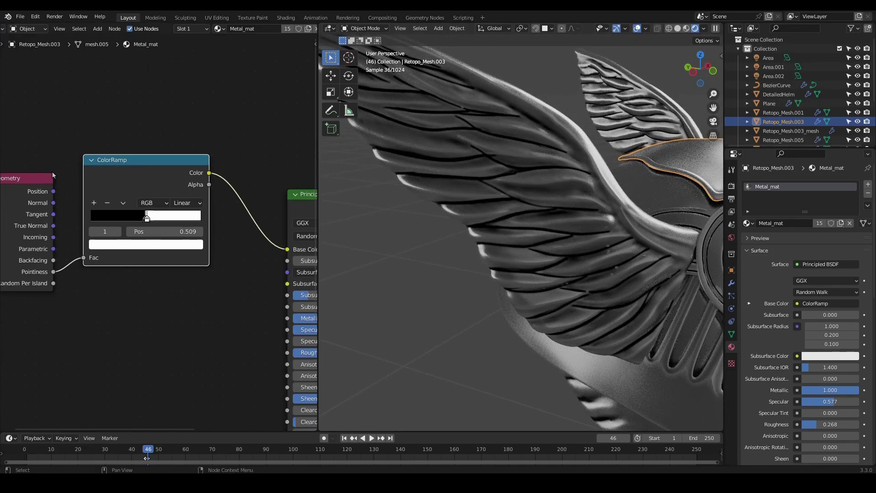
{"action": "middle_click_drag", "start_coordinate": [157, 232], "coordinate": [257, 193]}
{"action": "left_click_drag", "start_coordinate": [123, 141], "coordinate": [109, 133]}
{"action": "scroll", "coordinate": [114, 139], "scroll_direction": "up", "scroll_amount": 1}
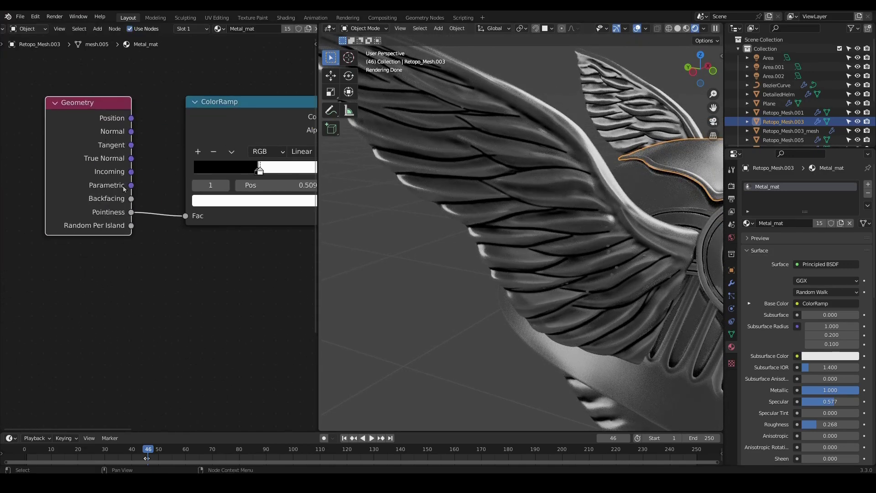
{"action": "left_click_drag", "start_coordinate": [209, 106], "coordinate": [183, 103]}
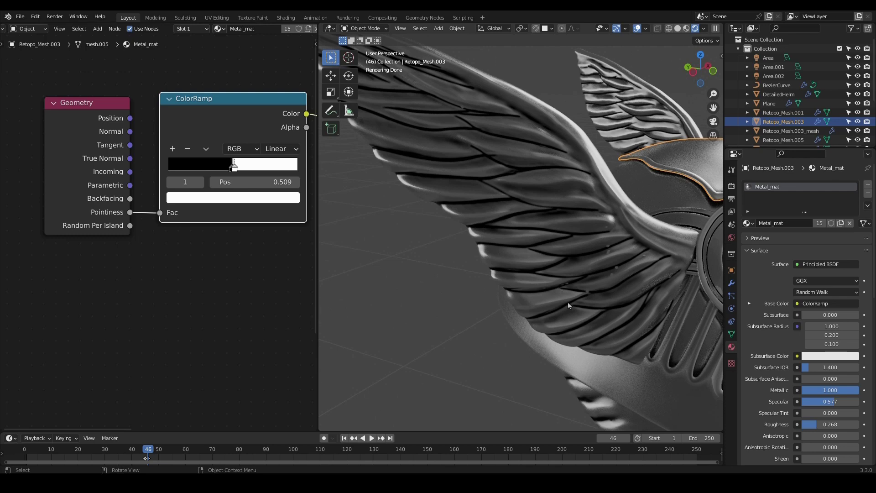
{"action": "scroll", "coordinate": [171, 185], "scroll_direction": "down", "scroll_amount": 1}
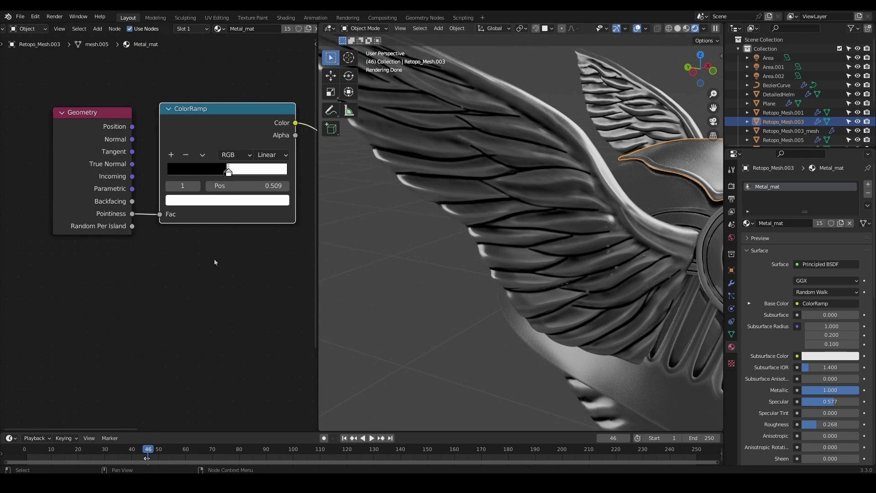
- Unlink the ColorRamp from the Principled BSDF's Base Color, link it back to compare, and inspect the helmet from the front
{"action": "middle_click_drag", "start_coordinate": [171, 186], "coordinate": [215, 296]}
{"action": "scroll", "coordinate": [200, 325], "scroll_direction": "down", "scroll_amount": 1}
{"action": "left_click_drag", "start_coordinate": [278, 238], "coordinate": [237, 274]}
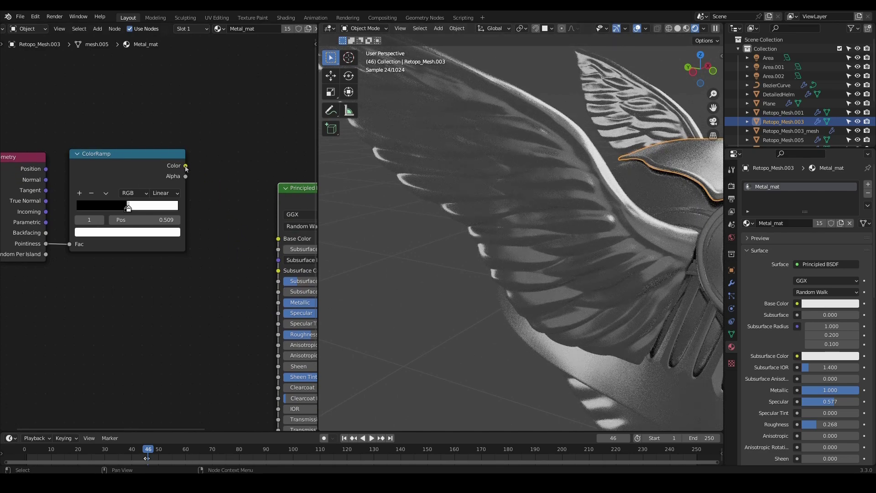
{"action": "left_click_drag", "start_coordinate": [187, 169], "coordinate": [274, 241]}
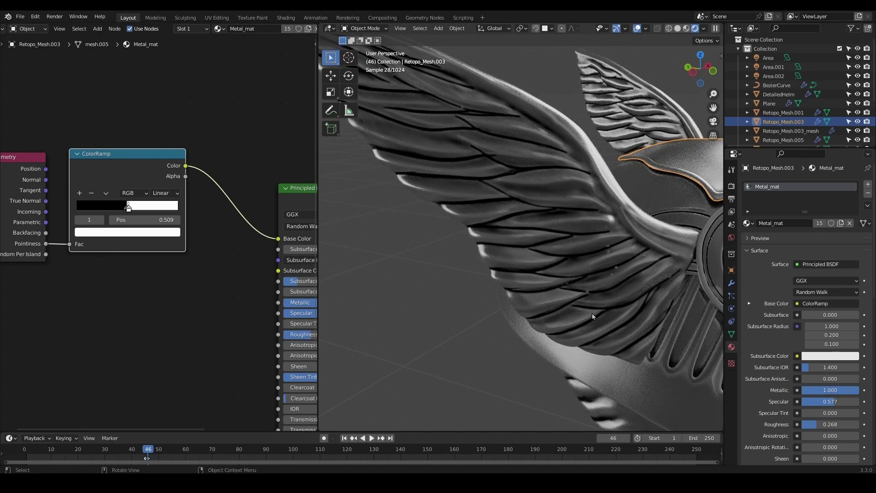
{"action": "middle_click_drag", "start_coordinate": [592, 313], "coordinate": [676, 314]}
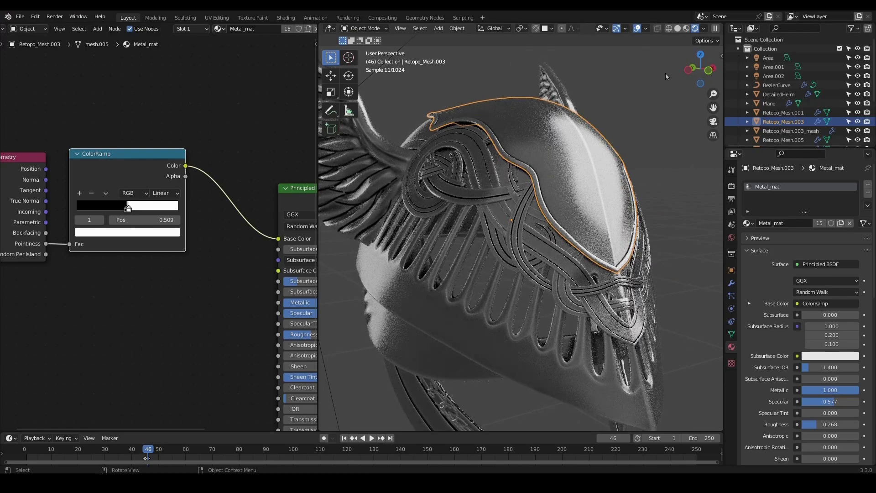
{"action": "middle_click_drag", "start_coordinate": [494, 347], "coordinate": [502, 300]}
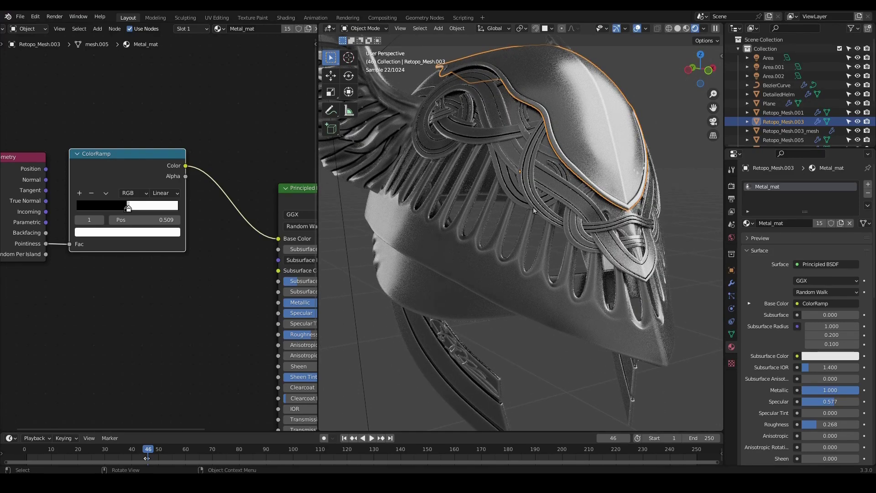
- Switch the viewport to Solid shading and widen the shader editor to focus on the Geometry and ColorRamp nodes
{"action": "left_click", "coordinate": [678, 29]}
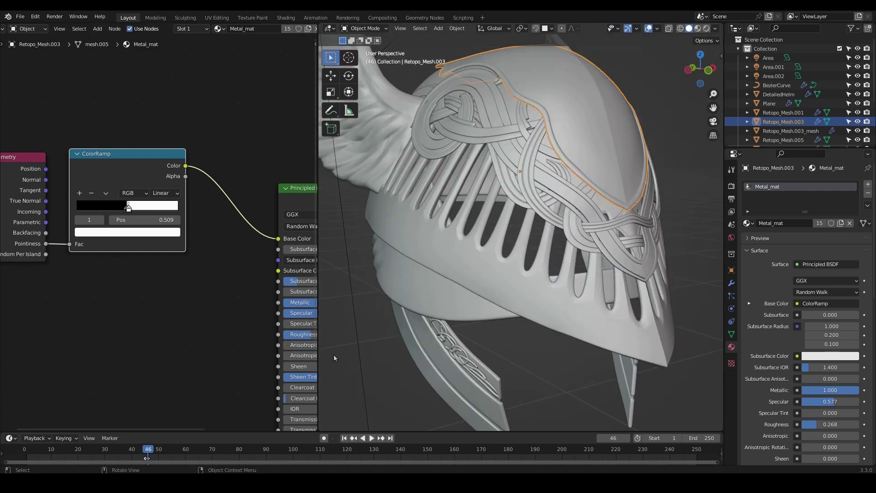
{"action": "left_click_drag", "start_coordinate": [316, 365], "coordinate": [619, 362]}
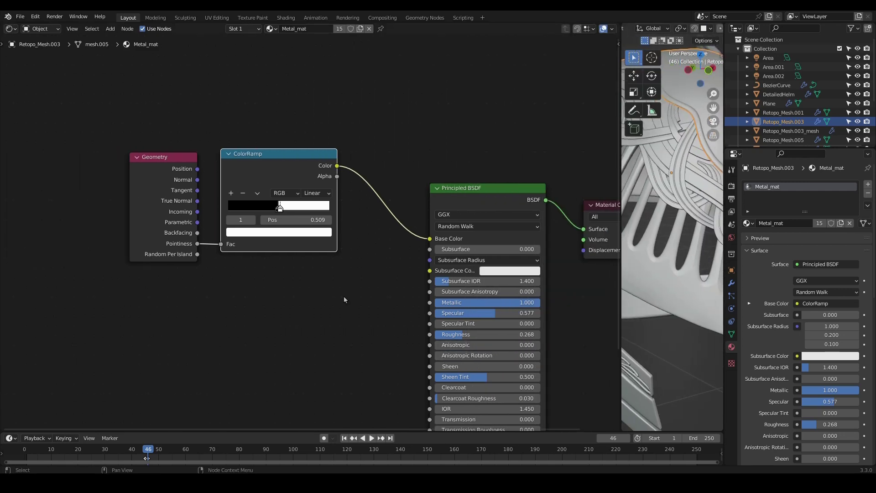
{"action": "scroll", "coordinate": [344, 297], "scroll_direction": "down", "scroll_amount": 3}
{"action": "middle_click_drag", "start_coordinate": [321, 310], "coordinate": [310, 277]}
{"action": "scroll", "coordinate": [288, 211], "scroll_direction": "up", "scroll_amount": 2}
{"action": "left_click_drag", "start_coordinate": [108, 82], "coordinate": [287, 197]}
{"action": "scroll", "coordinate": [305, 206], "scroll_direction": "up", "scroll_amount": 3}
{"action": "middle_click_drag", "start_coordinate": [305, 205], "coordinate": [397, 318]}
{"action": "scroll", "coordinate": [372, 269], "scroll_direction": "up", "scroll_amount": 3}
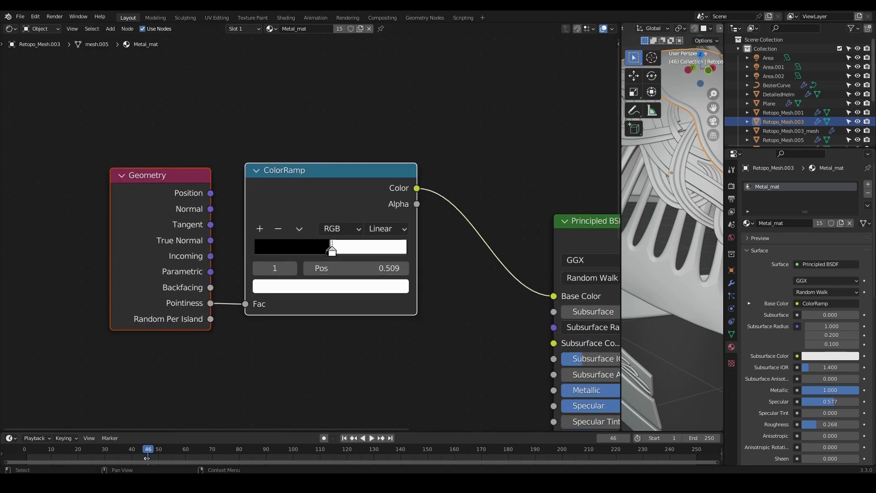
{"action": "mouse_move", "coordinate": [250, 240]}
{"action": "left_mouse_down"}
{"action": "mouse_move", "coordinate": [294, 235]}
{"action": "mouse_move", "coordinate": [326, 256]}
{"action": "mouse_move", "coordinate": [256, 270]}
{"action": "mouse_move", "coordinate": [258, 237]}
{"action": "left_mouse_up"}
{"action": "mouse_move", "coordinate": [347, 227]}
{"action": "left_mouse_down"}
{"action": "mouse_move", "coordinate": [390, 227]}
{"action": "mouse_move", "coordinate": [362, 267]}
{"action": "mouse_move", "coordinate": [359, 228]}
{"action": "left_mouse_up"}
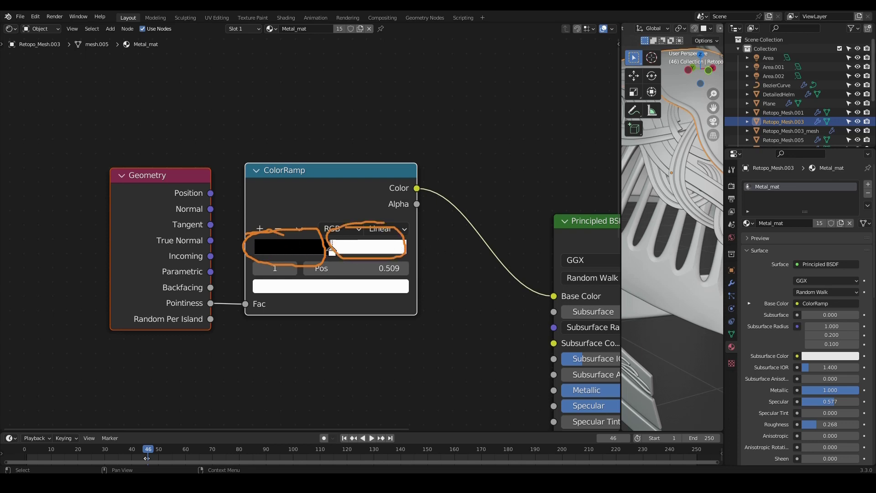
{"action": "key", "text": "Escape"}
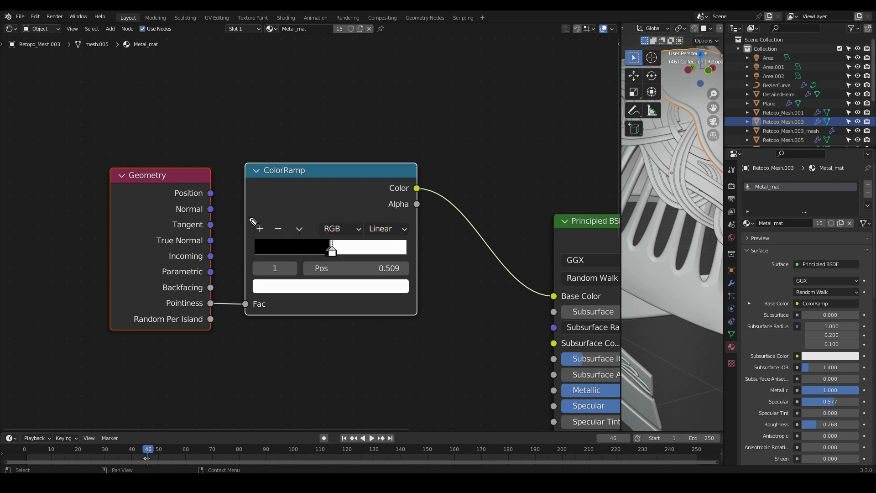
{"action": "mouse_move", "coordinate": [252, 207]}
{"action": "left_mouse_down"}
{"action": "mouse_move", "coordinate": [280, 246]}
{"action": "mouse_move", "coordinate": [283, 236]}
{"action": "left_mouse_up"}
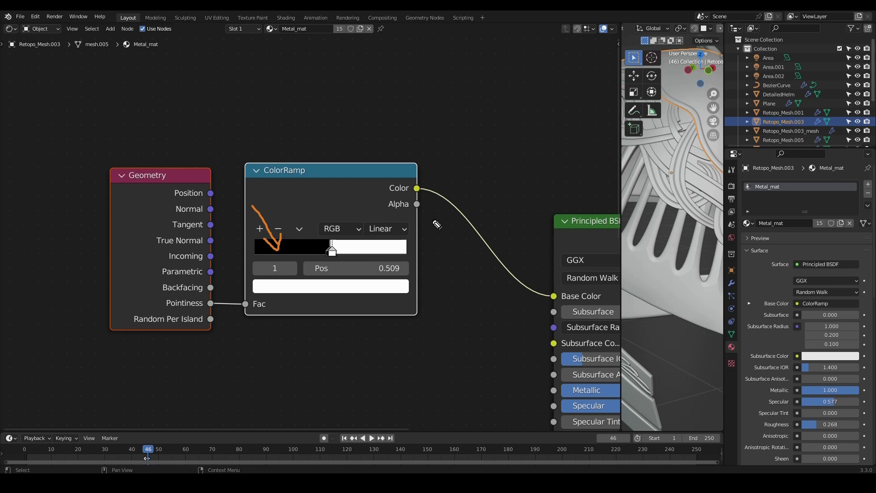
{"action": "mouse_move", "coordinate": [393, 191]}
{"action": "left_mouse_down"}
{"action": "mouse_move", "coordinate": [370, 248]}
{"action": "mouse_move", "coordinate": [387, 246]}
{"action": "left_mouse_up"}
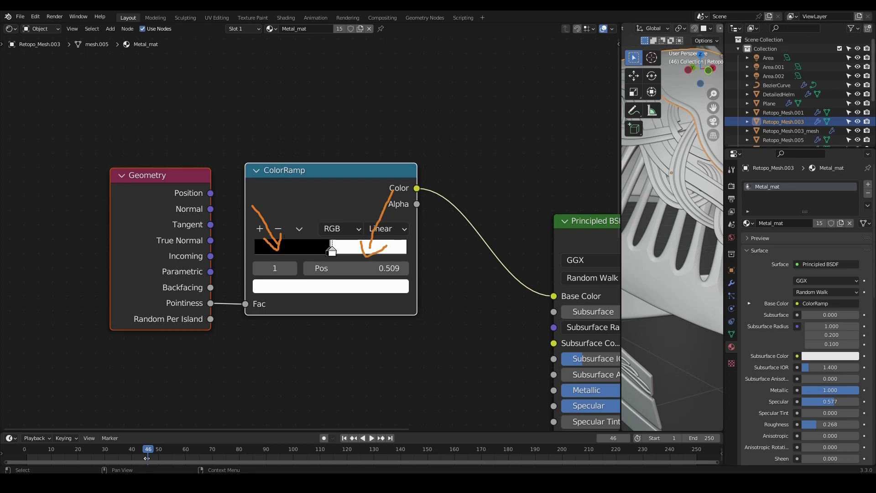
{"action": "key", "text": "e"}
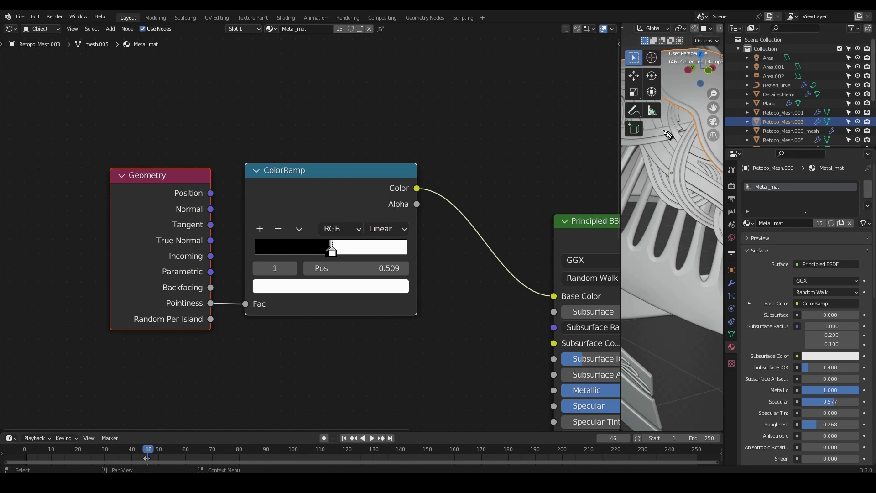
- Unlink the ColorRamp from the Principled BSDF's Base Color and arrange the Geometry and ColorRamp nodes above the shader
{"action": "scroll", "coordinate": [423, 179], "scroll_direction": "down", "scroll_amount": 3}
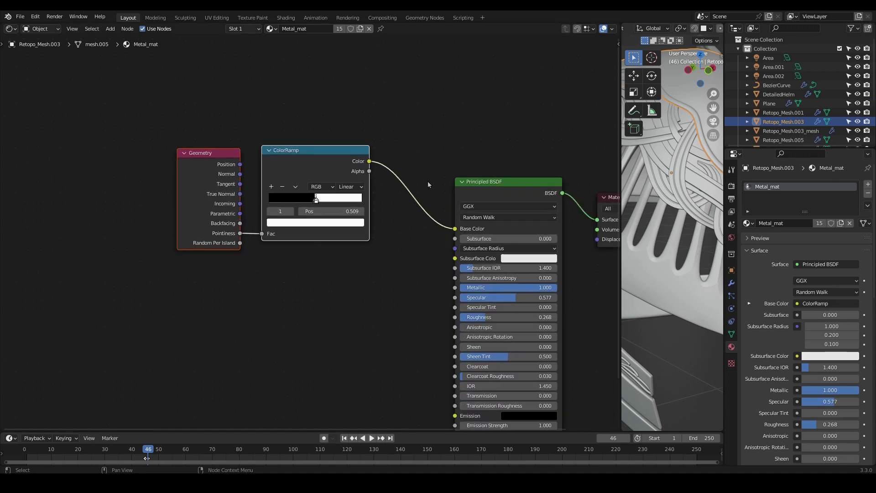
{"action": "left_click_drag", "start_coordinate": [187, 90], "coordinate": [358, 233]}
{"action": "key", "text": "g"}
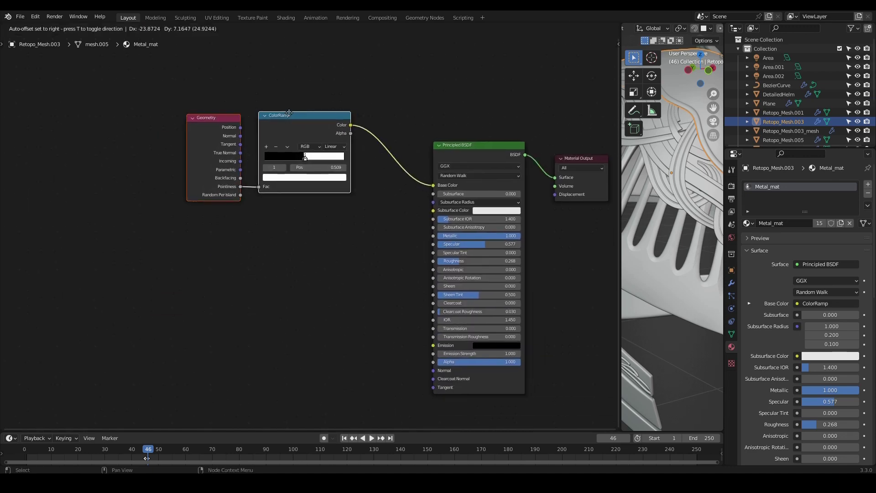
{"action": "left_click", "coordinate": [299, 211]}
{"action": "left_click_drag", "start_coordinate": [433, 185], "coordinate": [248, 230]}
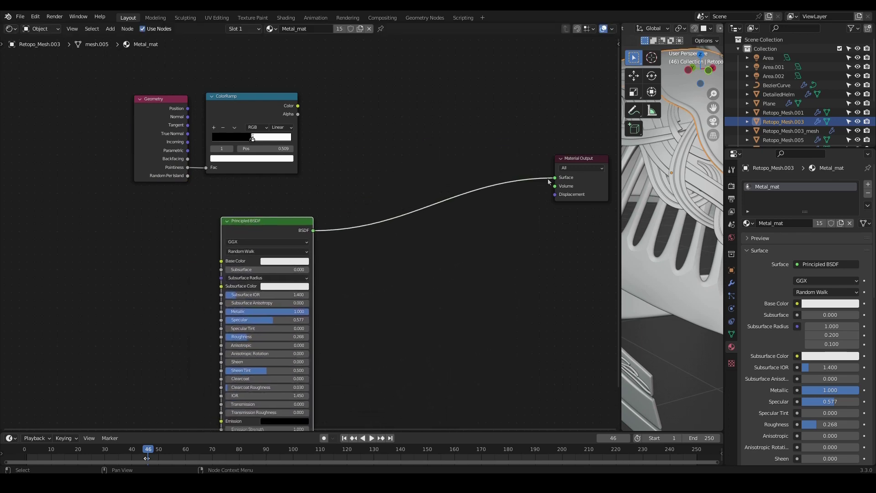
- Disconnect the Principled BSDF from the Material Output and reposition the output node
{"action": "left_click_drag", "start_coordinate": [555, 178], "coordinate": [477, 192]}
{"action": "middle_click_drag", "start_coordinate": [557, 246], "coordinate": [486, 185]}
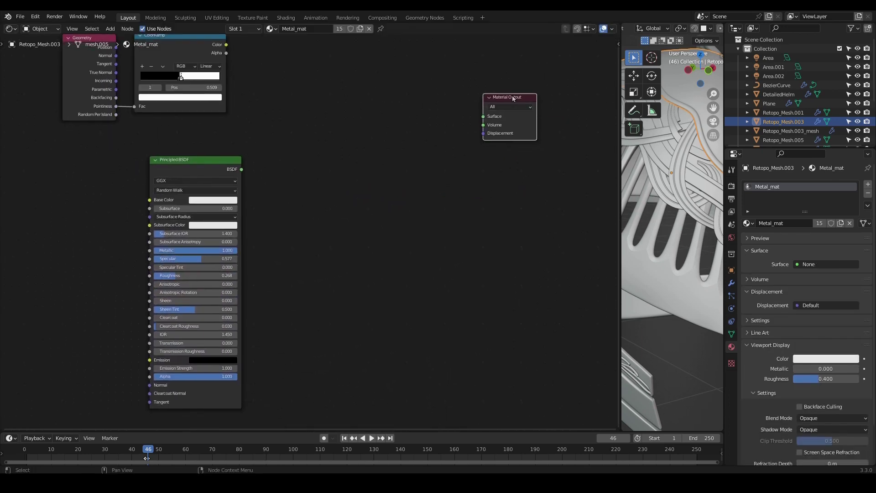
{"action": "left_click_drag", "start_coordinate": [513, 98], "coordinate": [473, 107]}
- Duplicate the Principled BSDF node and place the copy beside the original
{"action": "left_click_drag", "start_coordinate": [182, 163], "coordinate": [206, 144]}
{"action": "key", "text": "shift+d"}
{"action": "left_click", "coordinate": [347, 179]}
{"action": "scroll", "coordinate": [234, 203], "scroll_direction": "up", "scroll_amount": 2}
{"action": "middle_click_drag", "start_coordinate": [331, 186], "coordinate": [299, 222]}
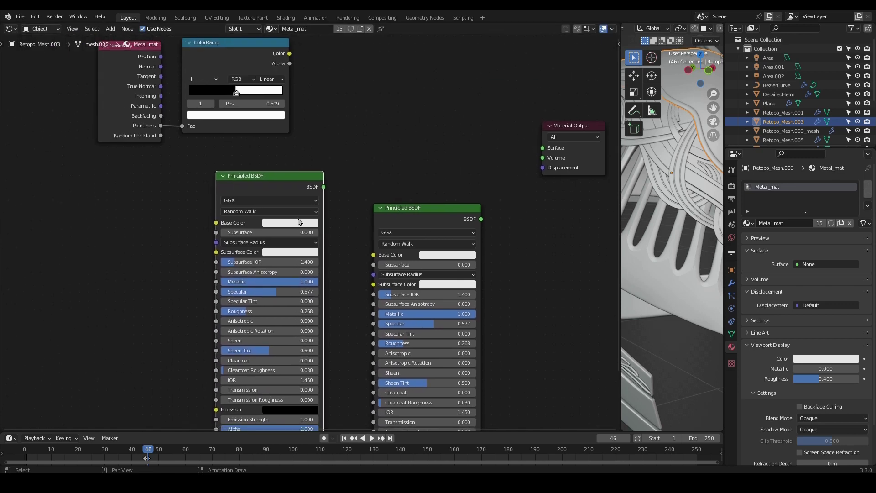
- Set the Base Color of the Principled BSDF below the ColorRamp to black
{"action": "left_click_drag", "start_coordinate": [273, 191], "coordinate": [273, 193]}
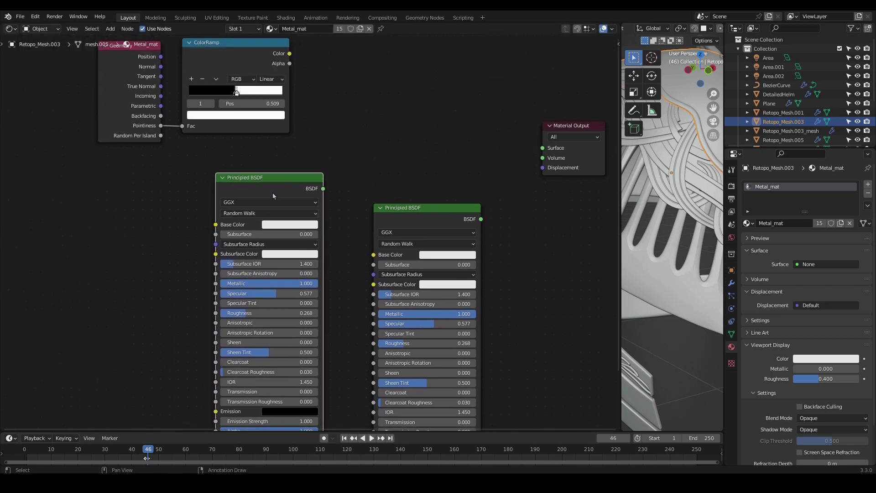
{"action": "left_click", "coordinate": [284, 227]}
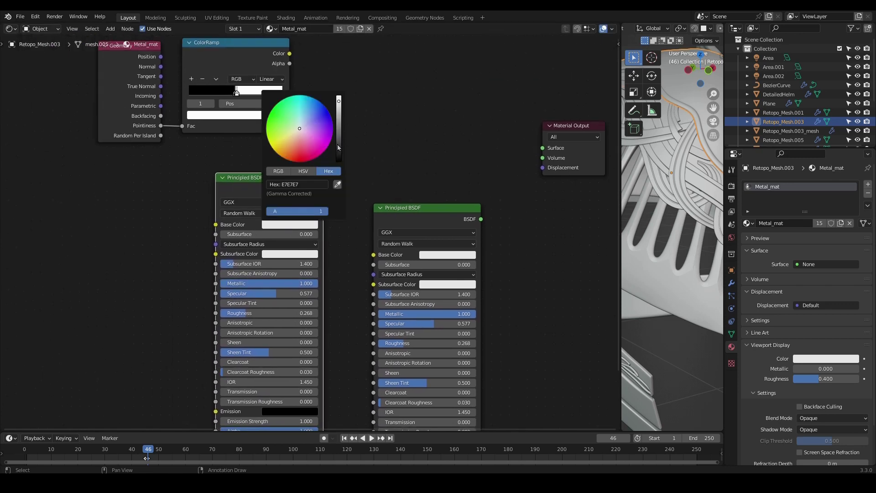
{"action": "left_click_drag", "start_coordinate": [337, 144], "coordinate": [338, 162]}
{"action": "left_click_drag", "start_coordinate": [270, 176], "coordinate": [273, 186]}
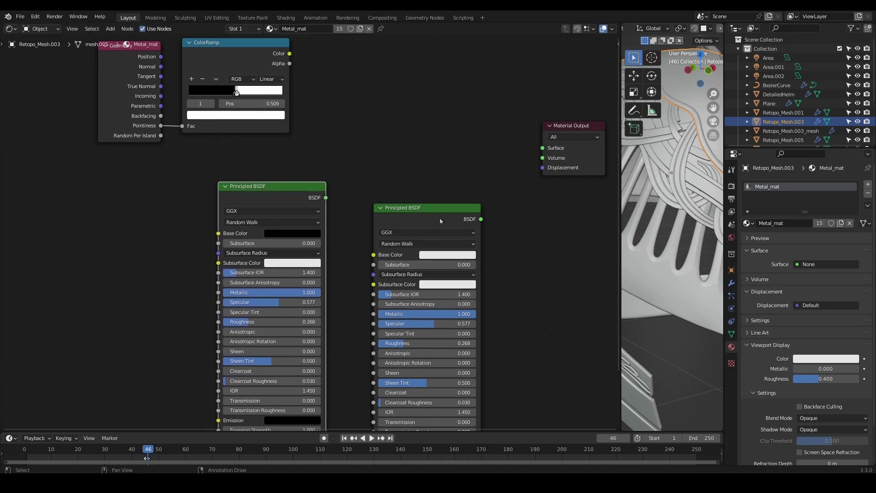
- Space the black and white Principled BSDF nodes apart beneath the ColorRamp
{"action": "mouse_move", "coordinate": [440, 217]}
{"action": "left_mouse_down"}
{"action": "mouse_move", "coordinate": [450, 226]}
{"action": "mouse_move", "coordinate": [439, 234]}
{"action": "left_mouse_up"}
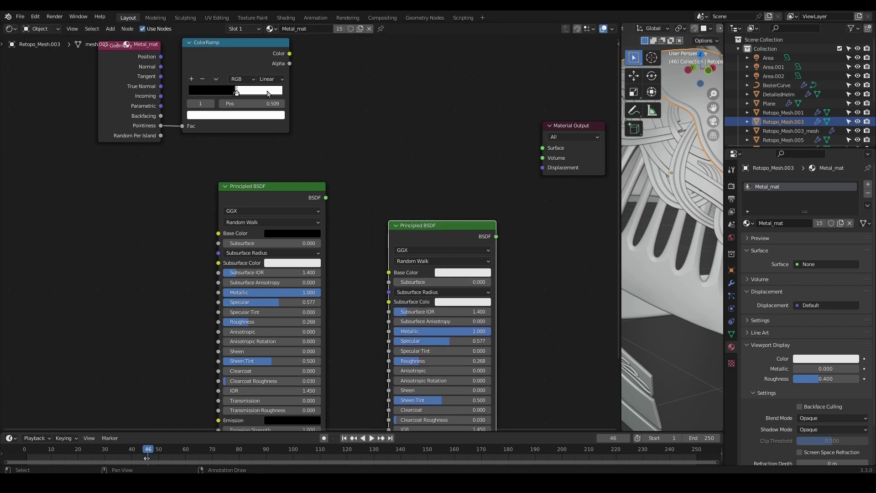
{"action": "left_click_drag", "start_coordinate": [282, 192], "coordinate": [280, 225]}
{"action": "left_click_drag", "start_coordinate": [429, 229], "coordinate": [422, 272]}
{"action": "mouse_move", "coordinate": [289, 222]}
{"action": "left_mouse_down"}
{"action": "mouse_move", "coordinate": [279, 224]}
{"action": "mouse_move", "coordinate": [288, 228]}
{"action": "left_mouse_up"}
{"action": "left_click_drag", "start_coordinate": [416, 268], "coordinate": [406, 260]}
{"action": "left_click_drag", "start_coordinate": [302, 244], "coordinate": [286, 234]}
{"action": "scroll", "coordinate": [391, 220], "scroll_direction": "down", "scroll_amount": 1}
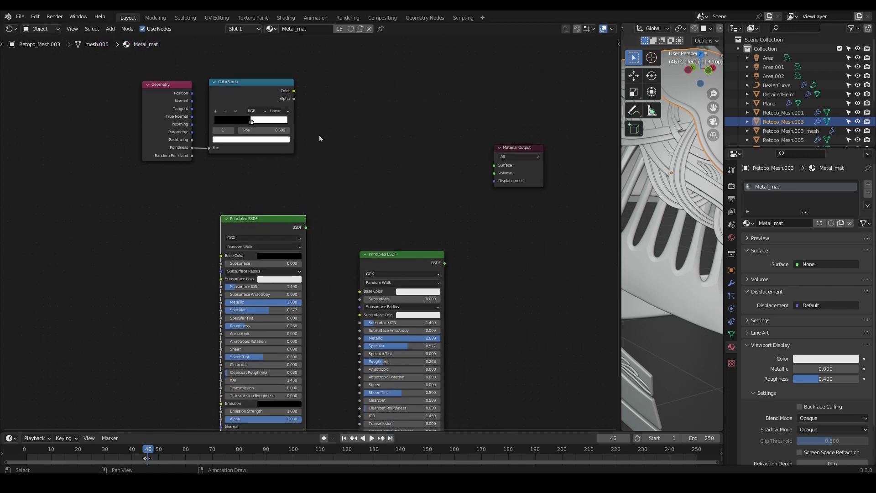
- Add a Mix Shader node between the ColorRamp and the Material Output
{"action": "scroll", "coordinate": [385, 193], "scroll_direction": "up", "scroll_amount": 1}
{"action": "middle_click_drag", "start_coordinate": [319, 137], "coordinate": [321, 187]}
{"action": "left_click", "coordinate": [419, 185]}
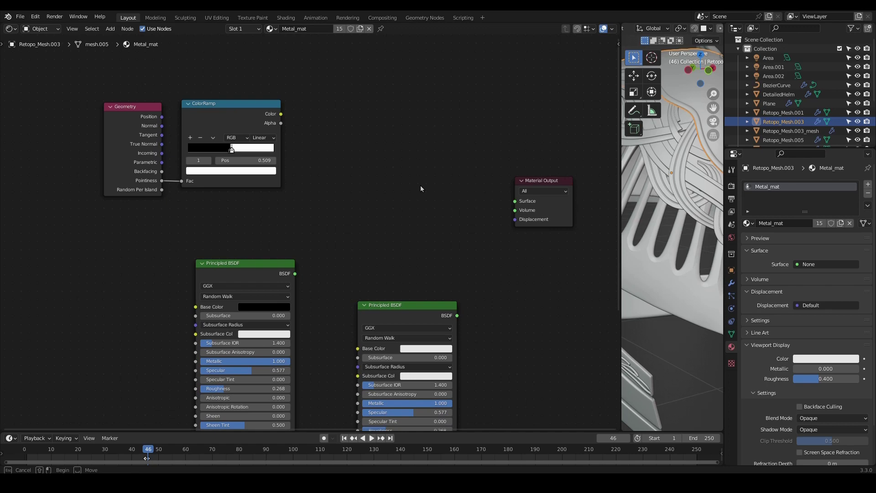
{"action": "key", "text": "shift+a"}
{"action": "left_click", "coordinate": [398, 179]}
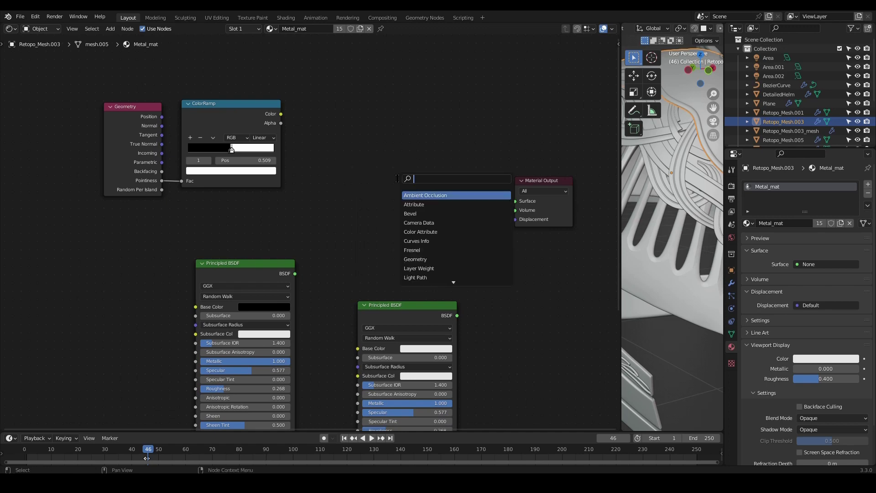
{"action": "type", "text": "ix"}
{"action": "key", "text": "Down"}
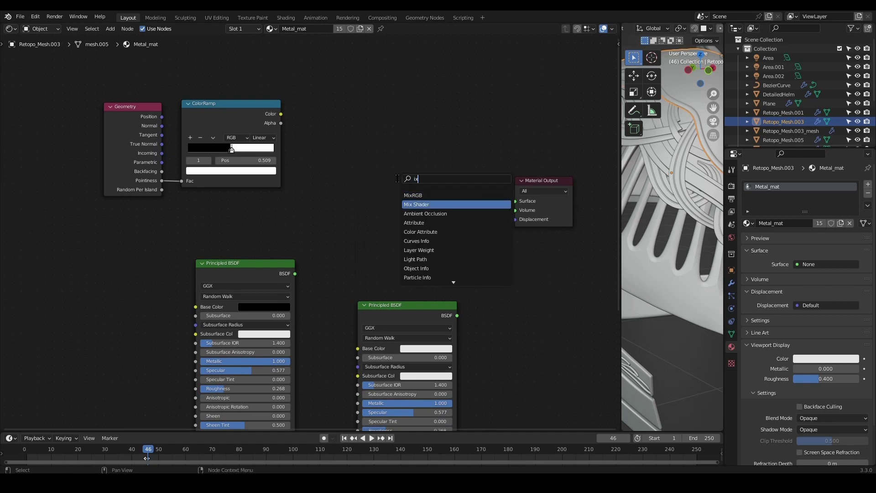
{"action": "key", "text": "Return"}
{"action": "left_click", "coordinate": [375, 209]}
{"action": "scroll", "coordinate": [301, 225], "scroll_direction": "up", "scroll_amount": 1}
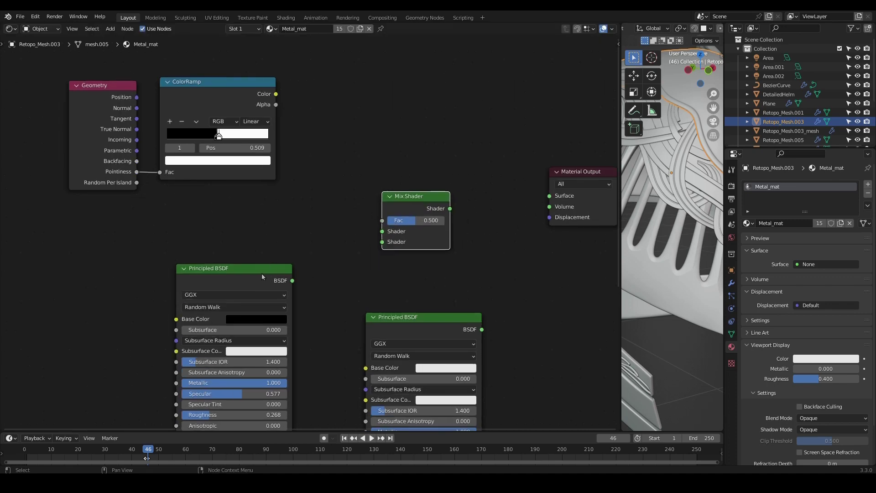
- Connect the black Principled BSDF to the Mix Shader's first Shader input and the white one to its second
{"action": "left_click_drag", "start_coordinate": [261, 273], "coordinate": [235, 244]}
{"action": "left_click_drag", "start_coordinate": [404, 319], "coordinate": [348, 304]}
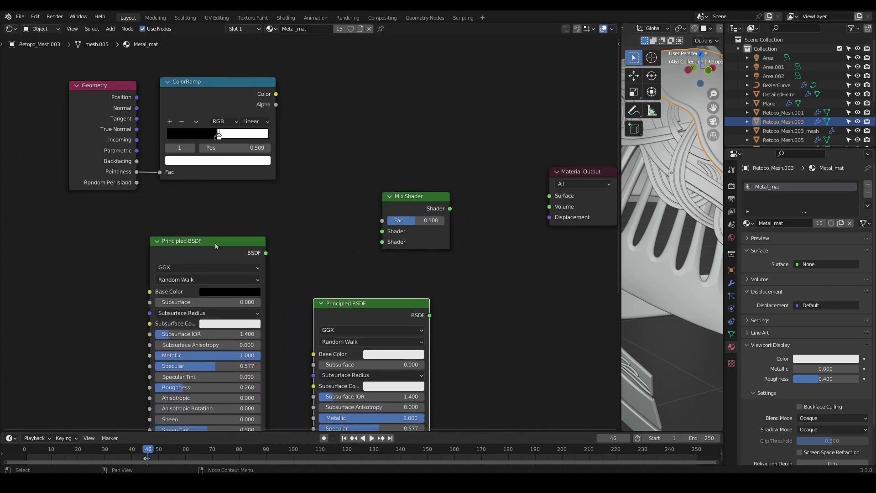
{"action": "left_click_drag", "start_coordinate": [215, 242], "coordinate": [389, 231]}
{"action": "scroll", "coordinate": [261, 264], "scroll_direction": "up", "scroll_amount": 1}
{"action": "middle_click_drag", "start_coordinate": [444, 294], "coordinate": [454, 250]}
{"action": "left_click_drag", "start_coordinate": [378, 263], "coordinate": [386, 271]}
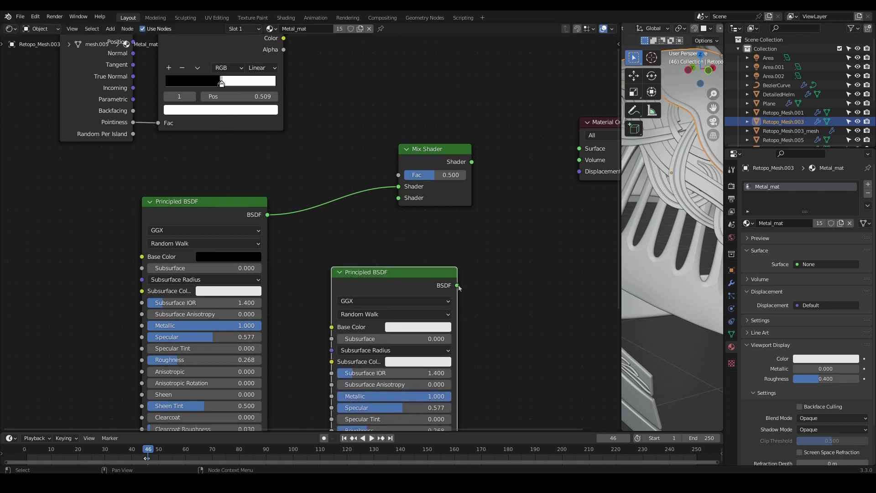
{"action": "left_click_drag", "start_coordinate": [457, 285], "coordinate": [398, 198]}
- Connect the ColorRamp's Color output to the Mix Shader's Fac input, moving the Geometry and ColorRamp nodes clear of the shaders
{"action": "middle_click_drag", "start_coordinate": [341, 127], "coordinate": [413, 204]}
{"action": "left_click_drag", "start_coordinate": [132, 74], "coordinate": [349, 186]}
{"action": "left_click_drag", "start_coordinate": [291, 105], "coordinate": [332, 87]}
{"action": "scroll", "coordinate": [300, 99], "scroll_direction": "up", "scroll_amount": 1}
{"action": "scroll", "coordinate": [301, 98], "scroll_direction": "up", "scroll_amount": 1}
{"action": "left_click", "coordinate": [457, 115]}
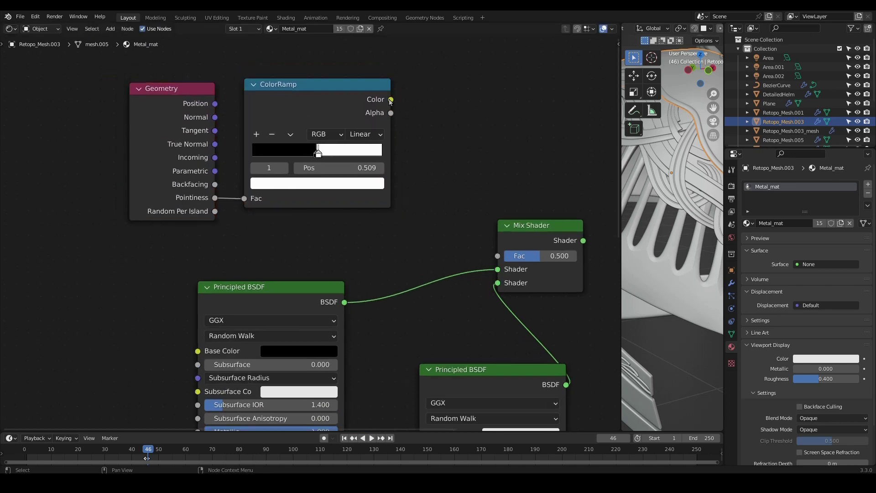
{"action": "left_click_drag", "start_coordinate": [391, 100], "coordinate": [498, 256]}
- Move the Material Output next to the Mix Shader and connect the Mix Shader to its Surface input
{"action": "scroll", "coordinate": [497, 256], "scroll_direction": "down", "scroll_amount": 1}
{"action": "middle_click_drag", "start_coordinate": [538, 232], "coordinate": [313, 159]}
{"action": "left_click_drag", "start_coordinate": [473, 137], "coordinate": [414, 155]}
{"action": "scroll", "coordinate": [401, 159], "scroll_direction": "up", "scroll_amount": 1}
{"action": "left_click_drag", "start_coordinate": [309, 139], "coordinate": [391, 166]}
{"action": "scroll", "coordinate": [391, 167], "scroll_direction": "down", "scroll_amount": 1}
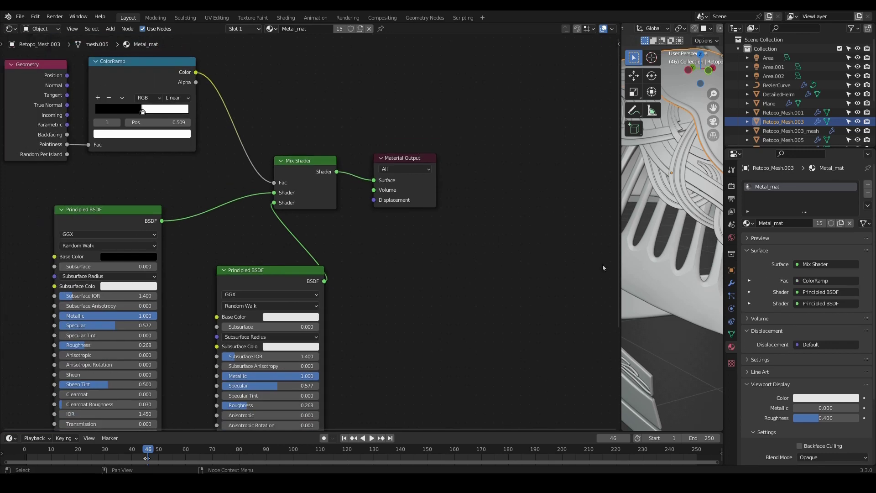
- Enlarge the 3D viewport, limit rendering to a region over the front plate and straps, and switch to Rendered shading
{"action": "left_click_drag", "start_coordinate": [621, 277], "coordinate": [345, 277]}
{"action": "scroll", "coordinate": [572, 218], "scroll_direction": "down", "scroll_amount": 1}
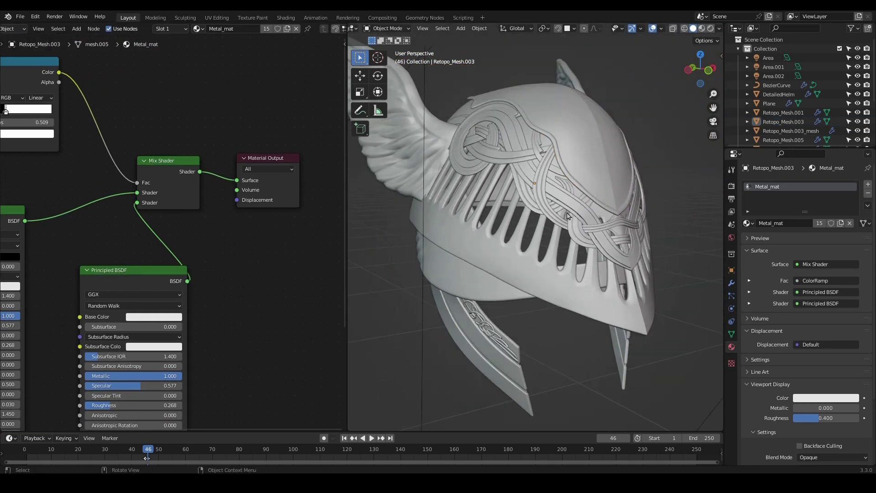
{"action": "key", "text": "ctrl+b"}
{"action": "left_click_drag", "start_coordinate": [469, 122], "coordinate": [671, 242]}
{"action": "left_click", "coordinate": [710, 28]}
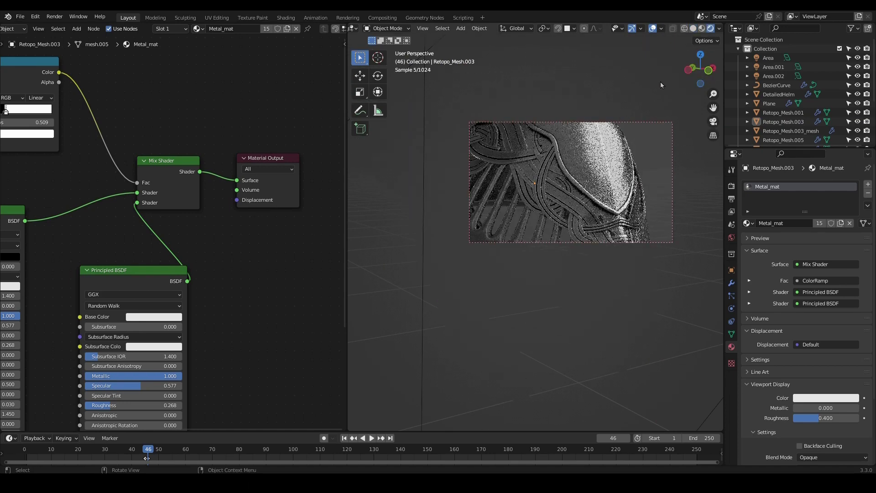
- Nudge the black Principled BSDF node and review how both shaders feed into the Mix Shader
{"action": "middle_click_drag", "start_coordinate": [210, 317], "coordinate": [369, 310]}
{"action": "scroll", "coordinate": [167, 236], "scroll_direction": "up", "scroll_amount": 1}
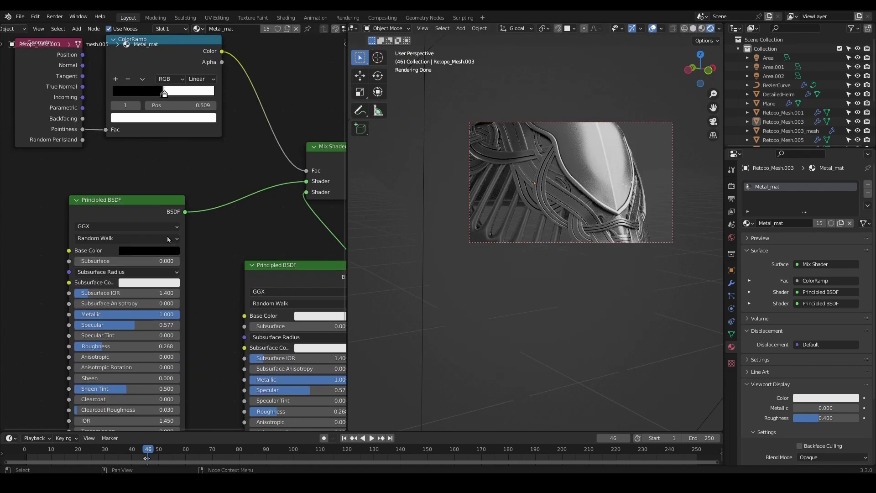
{"action": "left_click_drag", "start_coordinate": [132, 203], "coordinate": [151, 197]}
{"action": "scroll", "coordinate": [150, 233], "scroll_direction": "up", "scroll_amount": 1}
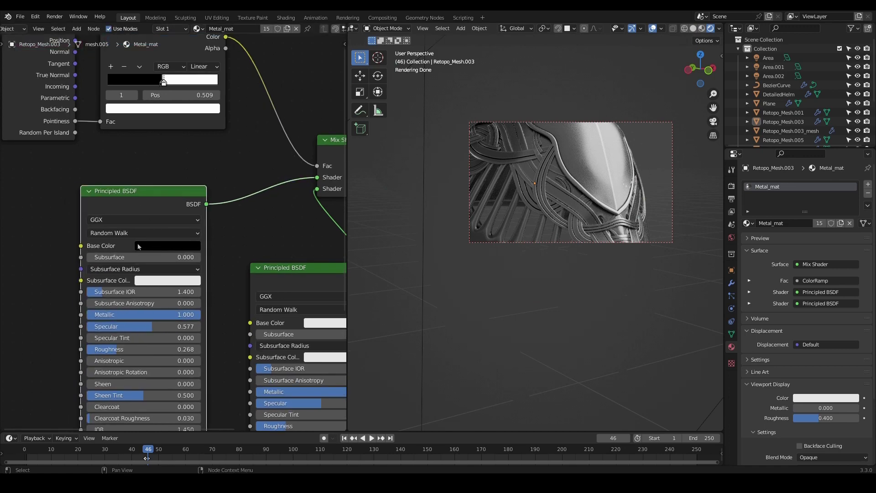
{"action": "middle_click_drag", "start_coordinate": [262, 248], "coordinate": [137, 227]}
{"action": "middle_click_drag", "start_coordinate": [187, 176], "coordinate": [258, 212]}
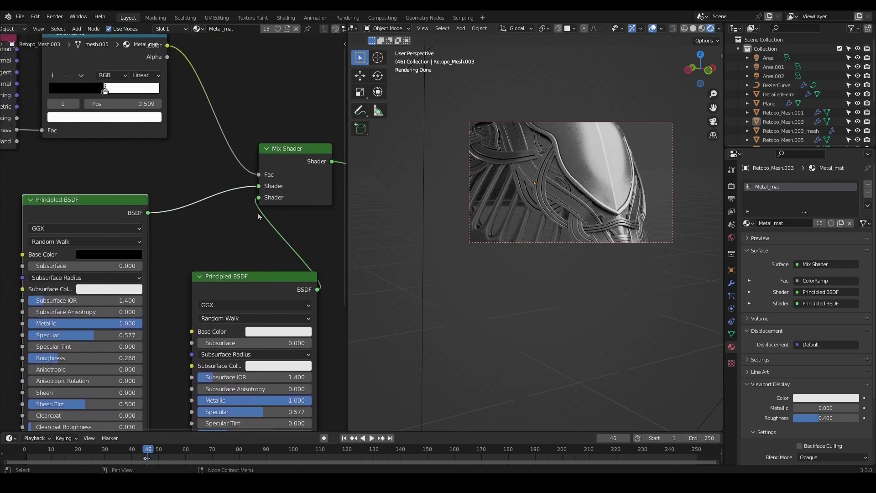
- Nudge the dark and light Principled BSDF nodes slightly to tidy their layout below the Mix Shader
{"action": "middle_click_drag", "start_coordinate": [203, 250], "coordinate": [270, 239]}
{"action": "scroll", "coordinate": [194, 239], "scroll_direction": "down", "scroll_amount": 2}
{"action": "scroll", "coordinate": [194, 240], "scroll_direction": "up", "scroll_amount": 2}
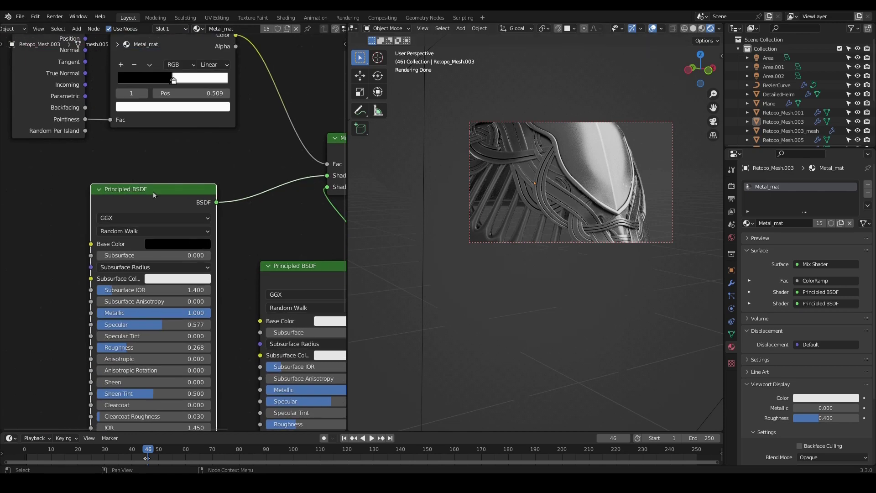
{"action": "scroll", "coordinate": [152, 190], "scroll_direction": "down", "scroll_amount": 3}
{"action": "middle_click_drag", "start_coordinate": [124, 203], "coordinate": [97, 158]}
{"action": "mouse_move", "coordinate": [113, 151]}
{"action": "left_mouse_down"}
{"action": "mouse_move", "coordinate": [105, 146]}
{"action": "mouse_move", "coordinate": [99, 158]}
{"action": "left_mouse_up"}
{"action": "left_click_drag", "start_coordinate": [275, 203], "coordinate": [267, 206]}
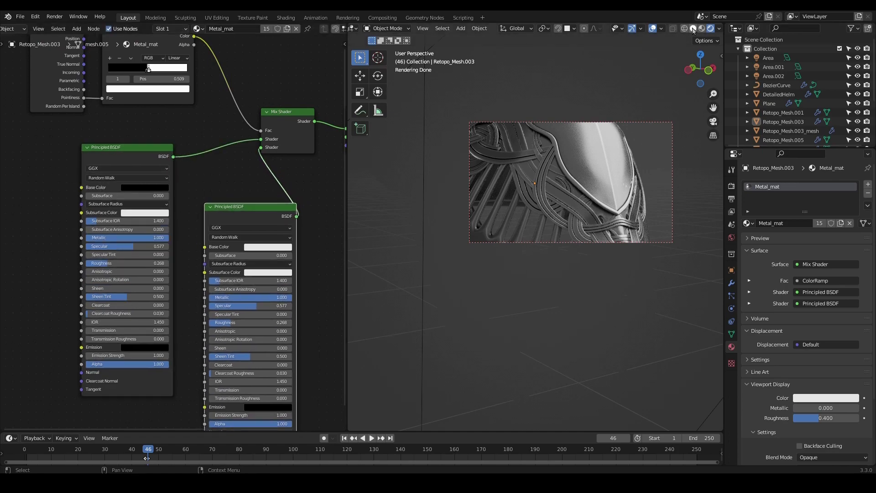
- Limit rendering to a new region over the straps at the front plate's edge and switch to Solid shading
{"action": "scroll", "coordinate": [596, 217], "scroll_direction": "up", "scroll_amount": 3}
{"action": "middle_click_drag", "start_coordinate": [596, 214], "coordinate": [602, 239], "text": "shift"}
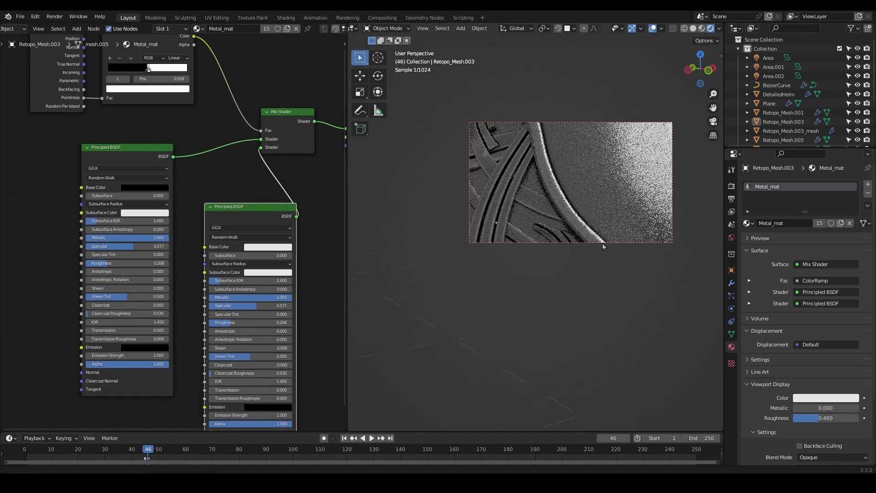
{"action": "key", "text": "ctrl+b"}
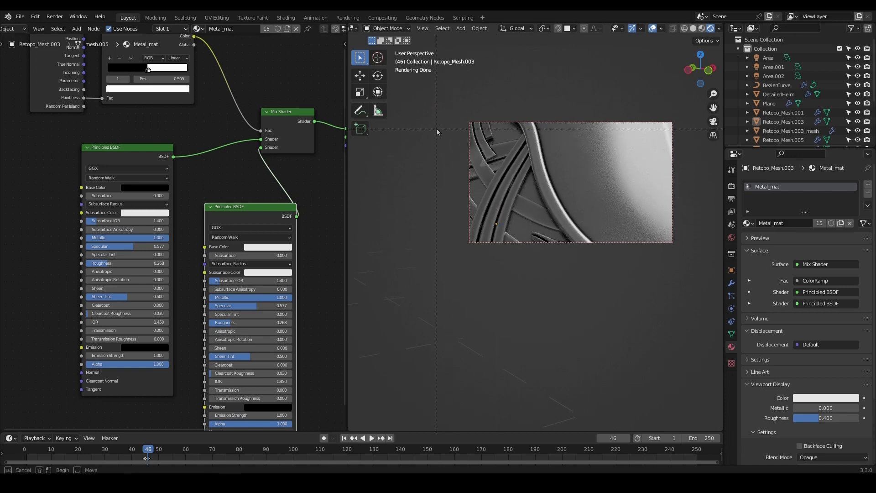
{"action": "left_click_drag", "start_coordinate": [445, 137], "coordinate": [659, 296]}
{"action": "left_click", "coordinate": [692, 28]}
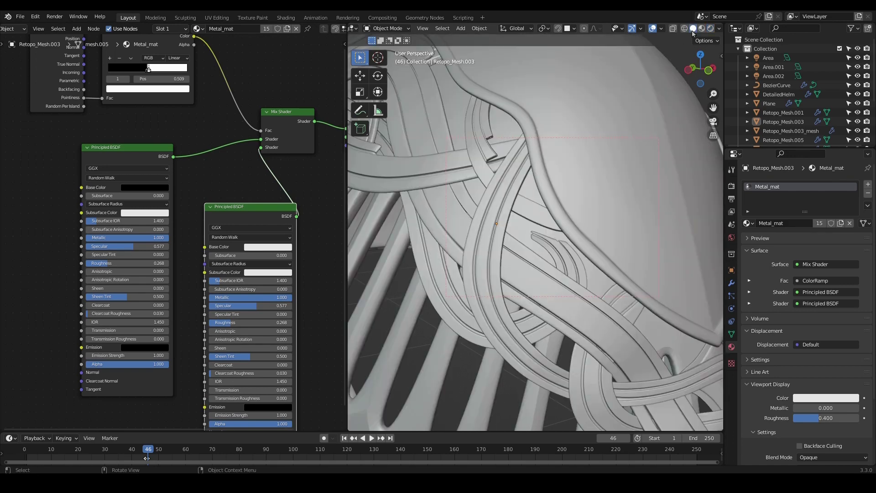
- Widen the node editor and readjust the positions of the two Principled BSDF nodes
{"action": "left_click_drag", "start_coordinate": [347, 305], "coordinate": [490, 305]}
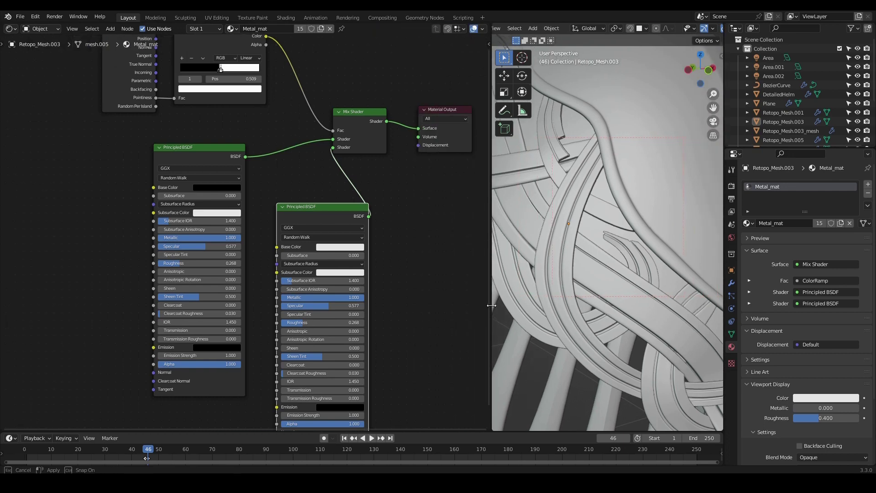
{"action": "middle_click_drag", "start_coordinate": [100, 221], "coordinate": [252, 276]}
{"action": "scroll", "coordinate": [368, 244], "scroll_direction": "up", "scroll_amount": 4}
{"action": "middle_click_drag", "start_coordinate": [368, 245], "coordinate": [275, 256]}
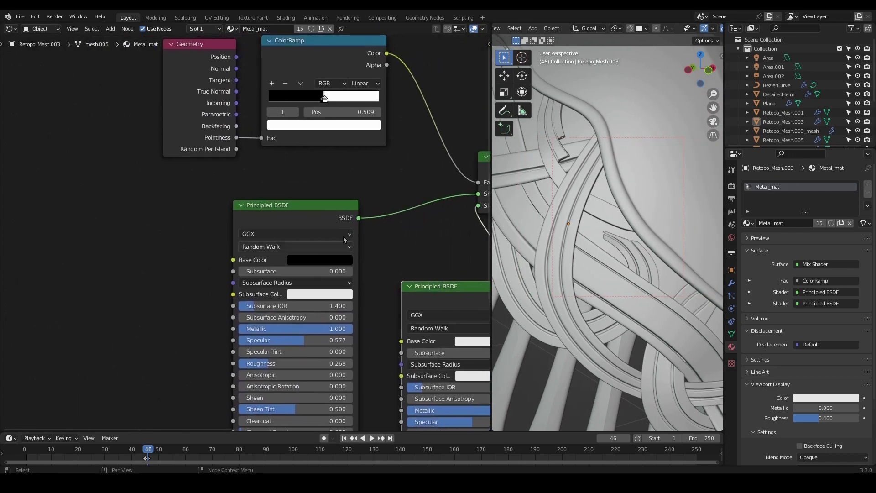
{"action": "scroll", "coordinate": [441, 252], "scroll_direction": "down", "scroll_amount": 3}
{"action": "left_click_drag", "start_coordinate": [418, 276], "coordinate": [418, 290]}
{"action": "left_click_drag", "start_coordinate": [253, 210], "coordinate": [258, 206]}
- Add a Noise Texture node and connect its Color output to the dark Principled BSDF's Base Color
{"action": "scroll", "coordinate": [202, 241], "scroll_direction": "up", "scroll_amount": 6}
{"action": "middle_click_drag", "start_coordinate": [135, 260], "coordinate": [175, 276]}
{"action": "key", "text": "shift+a"}
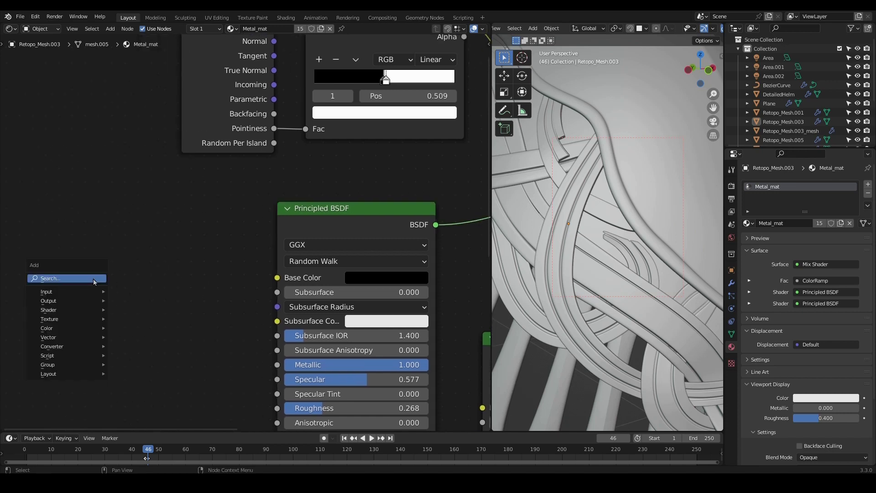
{"action": "type", "text": "noise"}
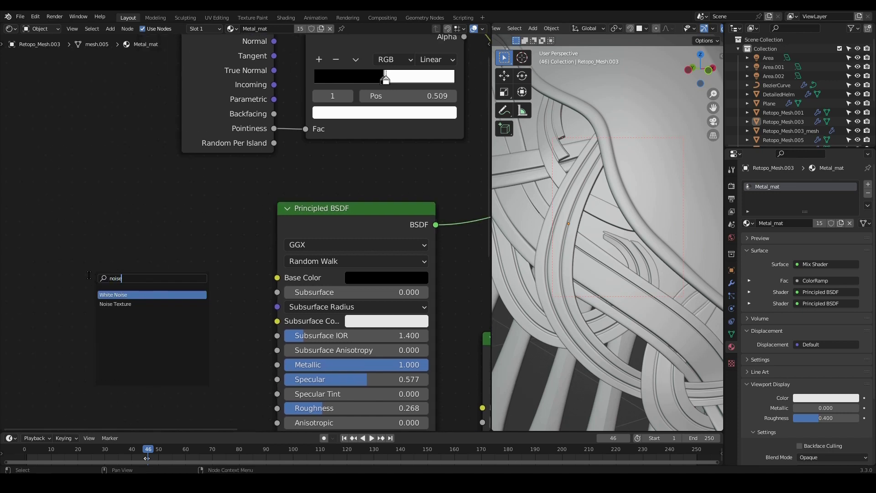
{"action": "left_click", "coordinate": [115, 303]}
{"action": "left_click", "coordinate": [182, 257]}
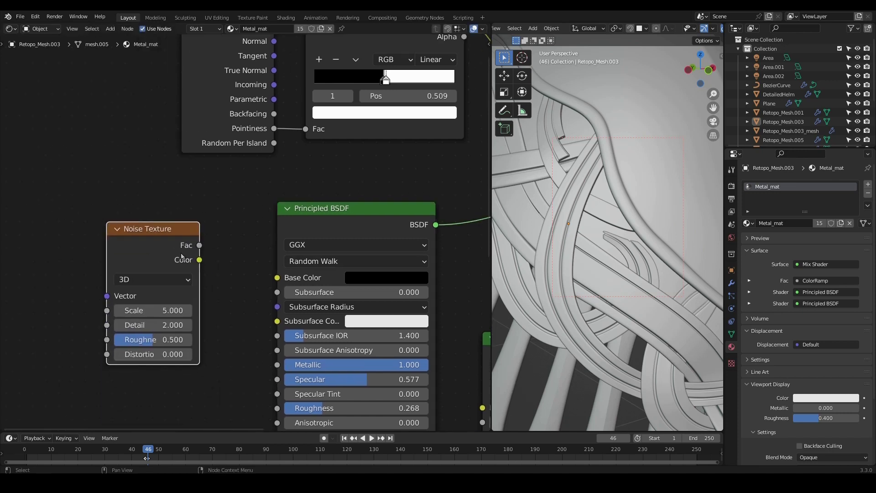
{"action": "left_click_drag", "start_coordinate": [201, 262], "coordinate": [288, 285]}
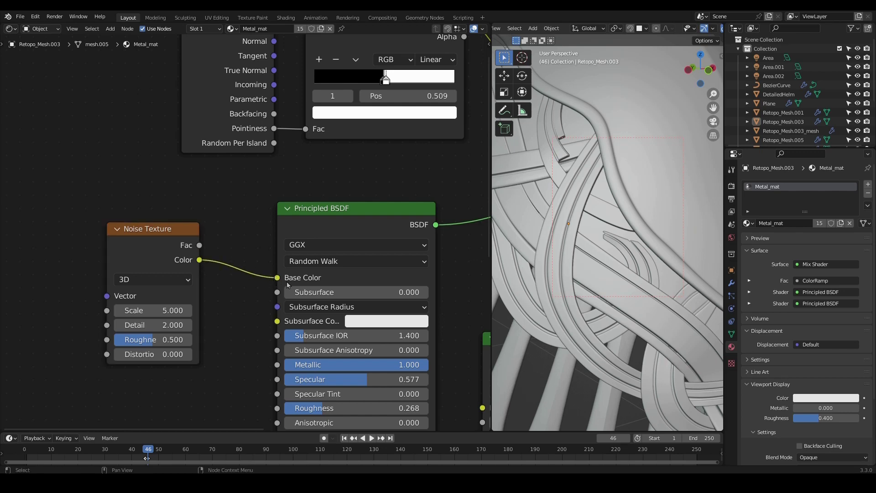
- Switch the 3D viewport to Rendered shading and inspect the noise colouring on the plate and straps
{"action": "scroll", "coordinate": [688, 27], "scroll_direction": "down", "scroll_amount": 5}
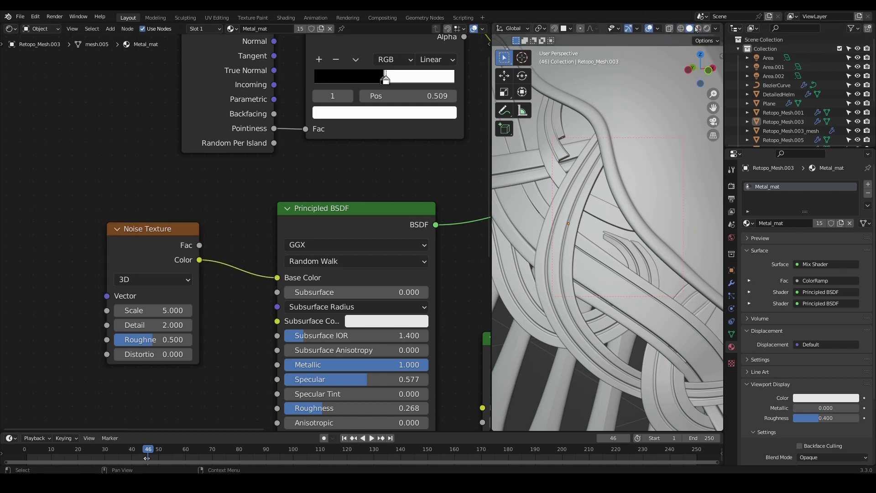
{"action": "left_click", "coordinate": [706, 29]}
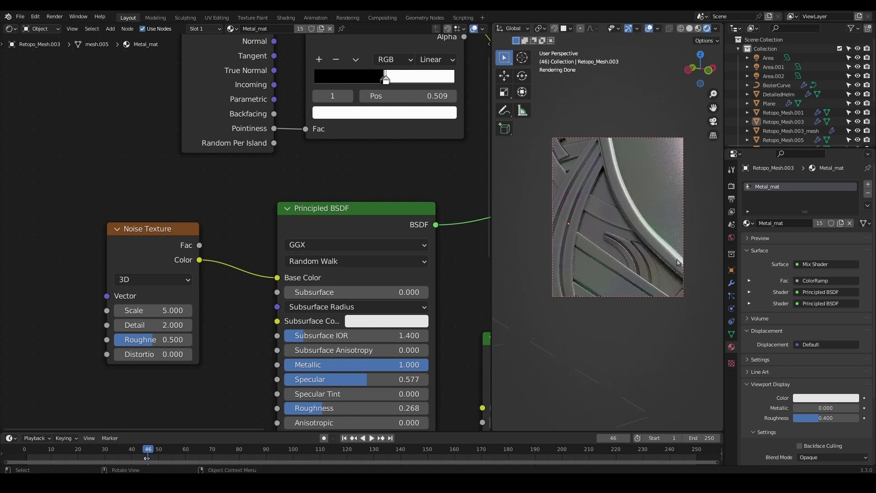
{"action": "left_click_drag", "start_coordinate": [599, 265], "coordinate": [637, 280]}
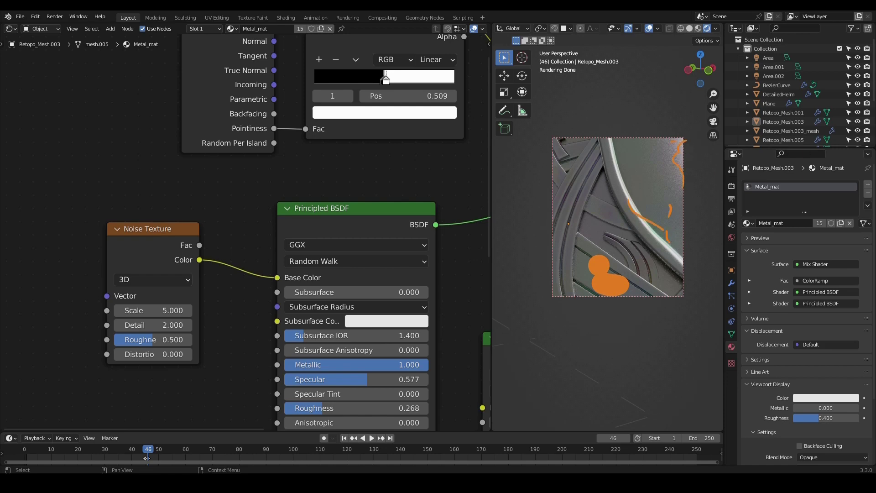
{"action": "key", "text": "Escape"}
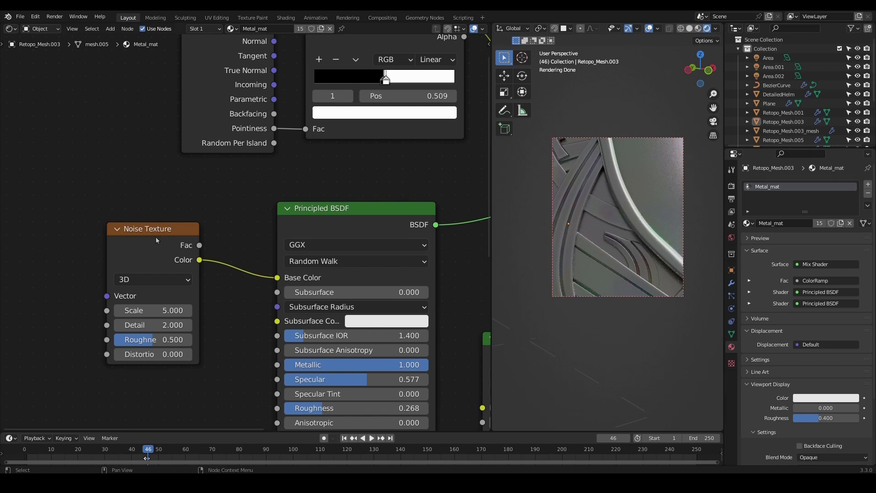
- Move the Noise Texture away from the dark Principled BSDF and insert a ColorRamp on the link between them
{"action": "left_click_drag", "start_coordinate": [156, 240], "coordinate": [102, 209]}
{"action": "middle_click_drag", "start_coordinate": [204, 274], "coordinate": [267, 266]}
{"action": "scroll", "coordinate": [250, 271], "scroll_direction": "down", "scroll_amount": 2}
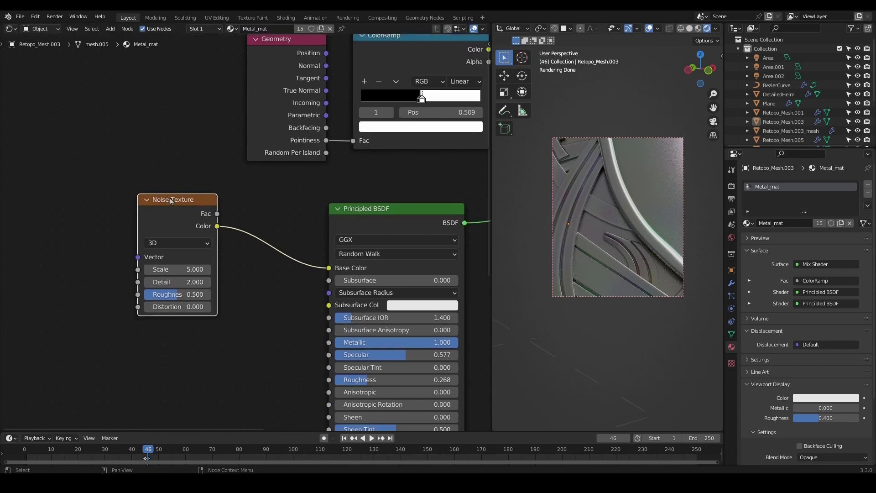
{"action": "left_click_drag", "start_coordinate": [171, 201], "coordinate": [143, 204]}
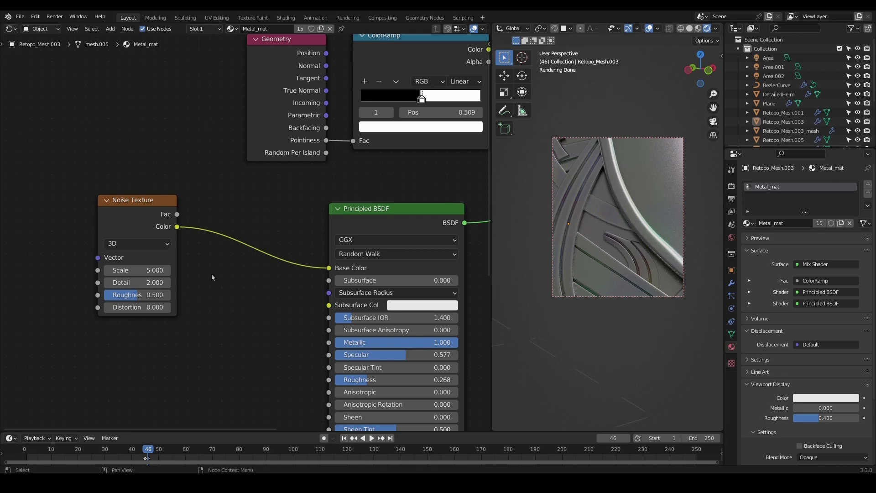
{"action": "key", "text": "shift+a"}
{"action": "left_click", "coordinate": [211, 273]}
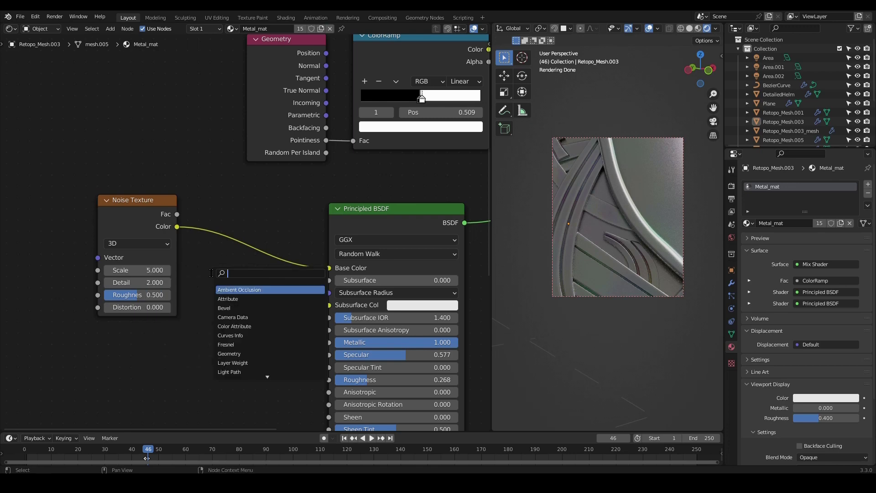
{"action": "type", "text": "colo"}
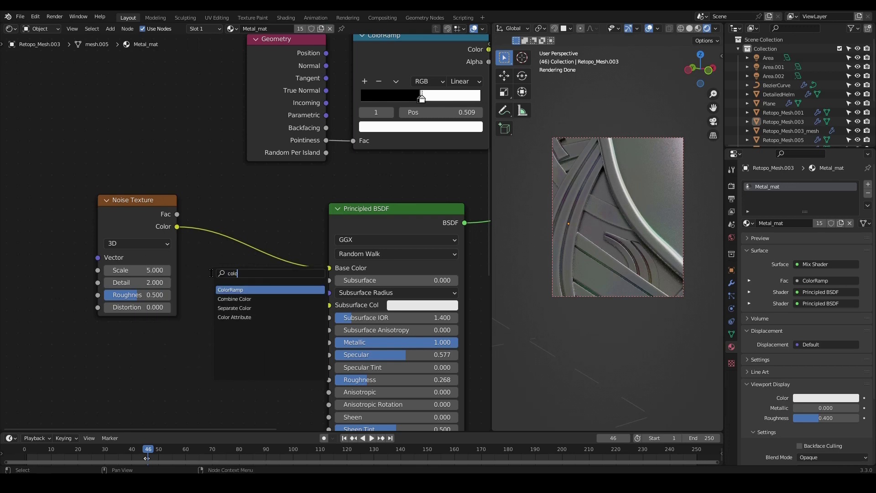
{"action": "key", "text": "Return"}
{"action": "left_click", "coordinate": [185, 206]}
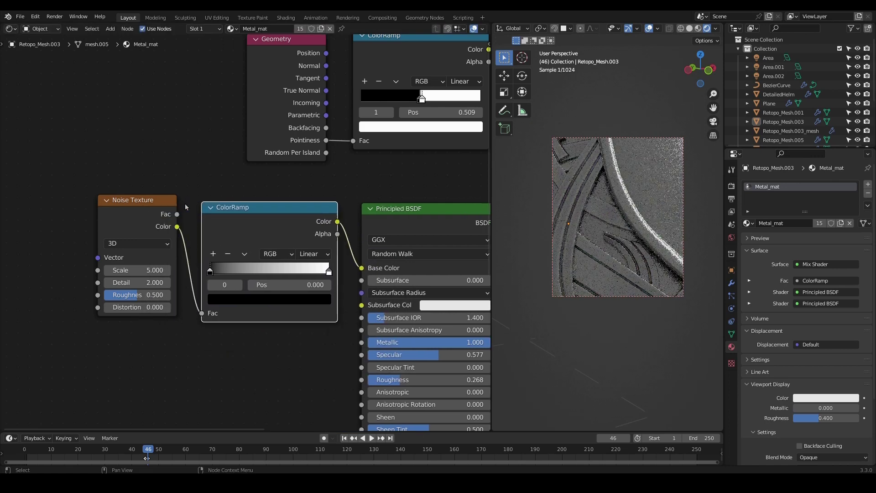
- Tighten the new ColorRamp's contrast by moving the black stop near the middle and the white stop to 0.555
{"action": "scroll", "coordinate": [185, 207], "scroll_direction": "up", "scroll_amount": 2}
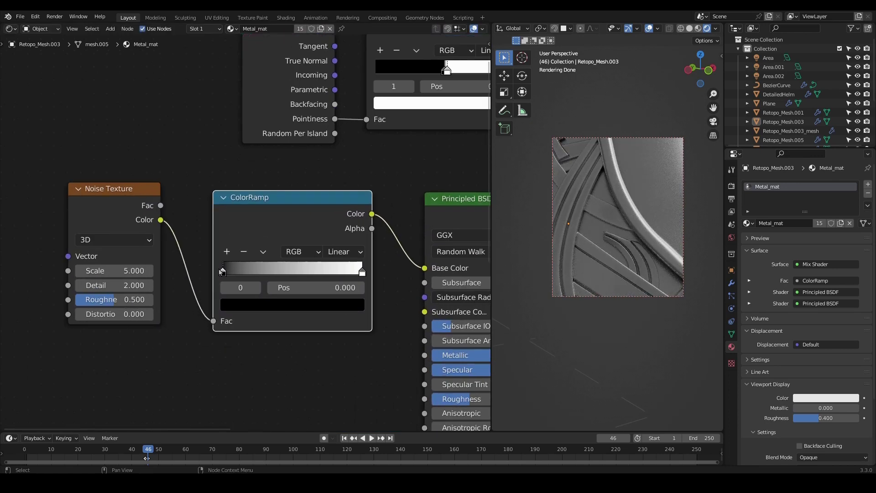
{"action": "scroll", "coordinate": [590, 219], "scroll_direction": "up", "scroll_amount": 2}
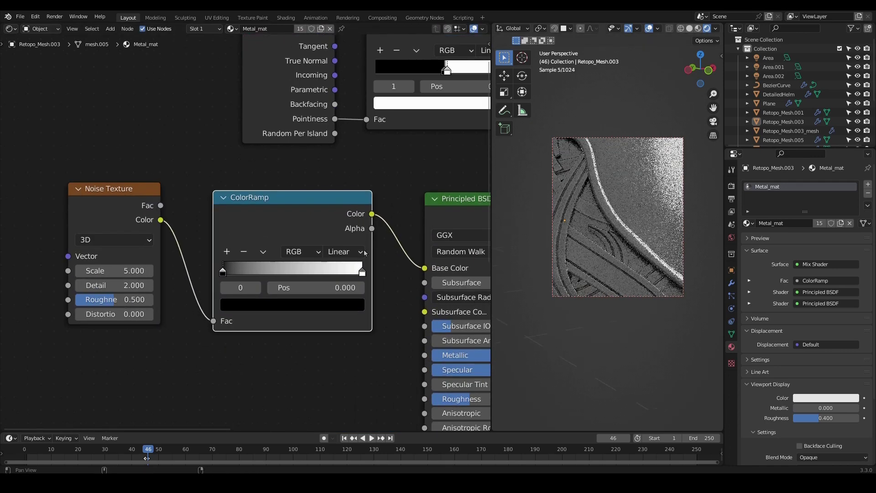
{"action": "left_click_drag", "start_coordinate": [223, 273], "coordinate": [296, 273]}
{"action": "left_click_drag", "start_coordinate": [362, 272], "coordinate": [300, 276]}
- Set the Noise Texture's Scale to 100, then reduce it to 93.4
{"action": "scroll", "coordinate": [88, 284], "scroll_direction": "up", "scroll_amount": 2}
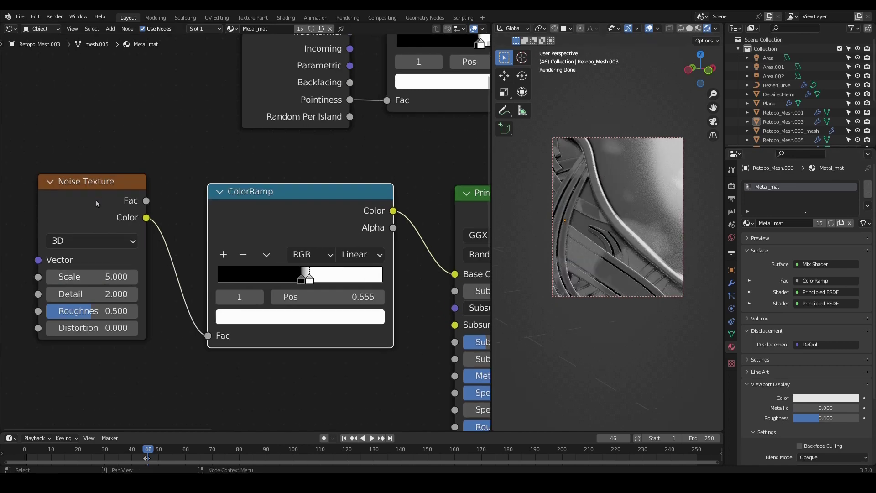
{"action": "left_click_drag", "start_coordinate": [89, 184], "coordinate": [88, 174]}
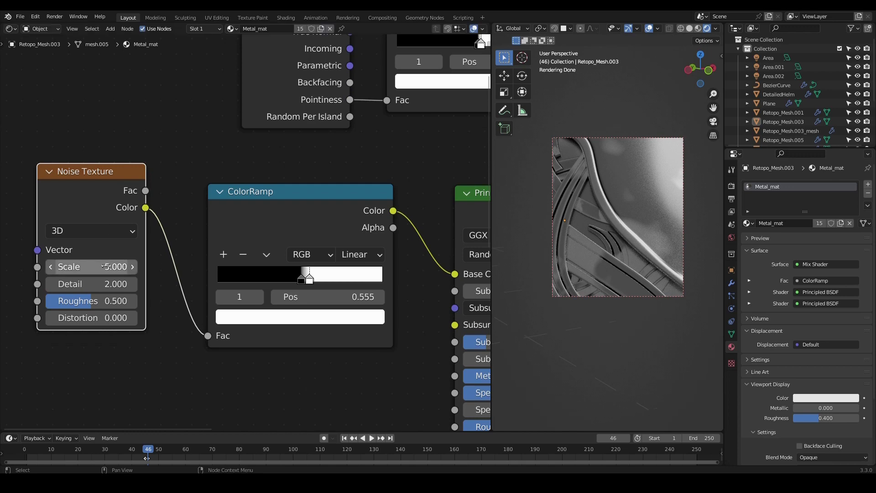
{"action": "left_click", "coordinate": [105, 266]}
{"action": "key", "text": "Return"}
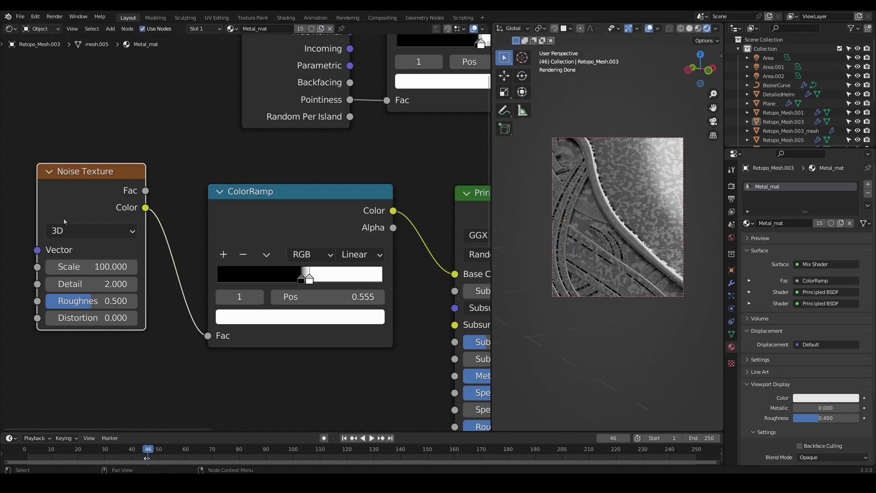
{"action": "left_click_drag", "start_coordinate": [92, 266], "coordinate": [86, 266]}
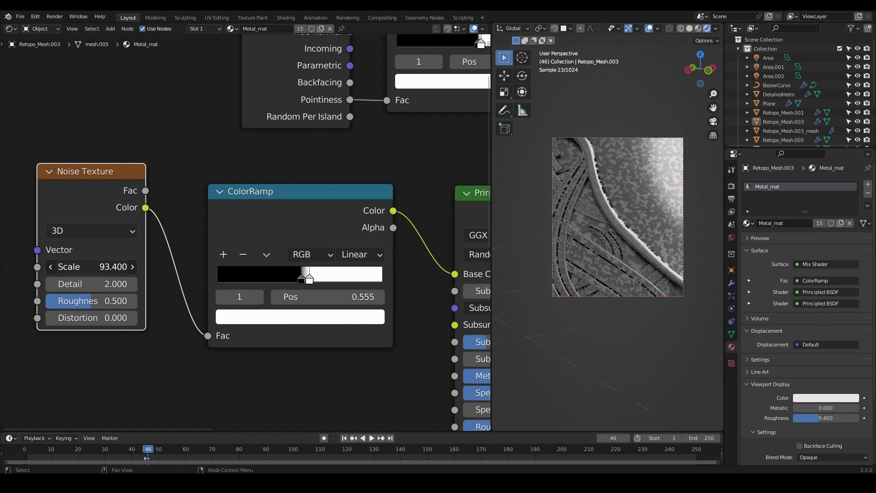
- Nudge the Noise Texture node and raise its Roughness to 1.000
{"action": "middle_click_drag", "start_coordinate": [124, 396], "coordinate": [133, 383]}
{"action": "left_click_drag", "start_coordinate": [82, 157], "coordinate": [86, 153]}
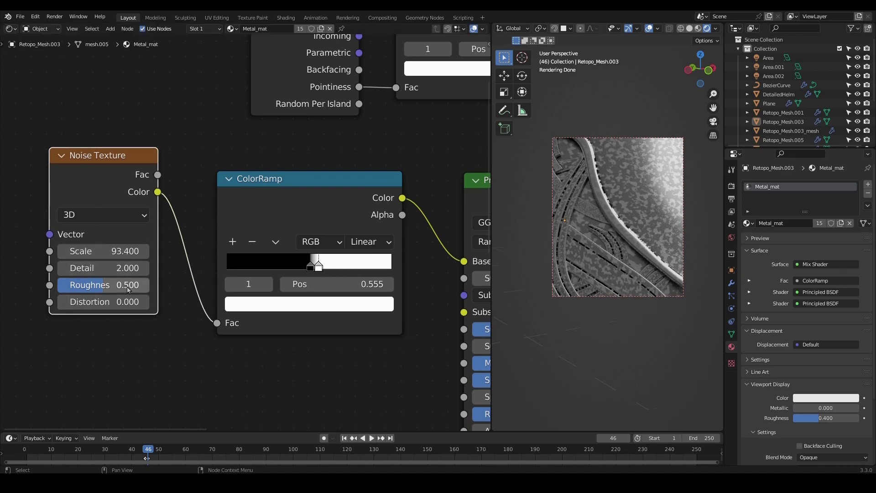
{"action": "left_click_drag", "start_coordinate": [122, 289], "coordinate": [108, 302]}
{"action": "middle_click_drag", "start_coordinate": [696, 255], "coordinate": [675, 286]}
- Set the Noise Texture's Distortion to 4.1 after trying -45.8 and resetting it to 0
{"action": "left_click_drag", "start_coordinate": [125, 302], "coordinate": [78, 301]}
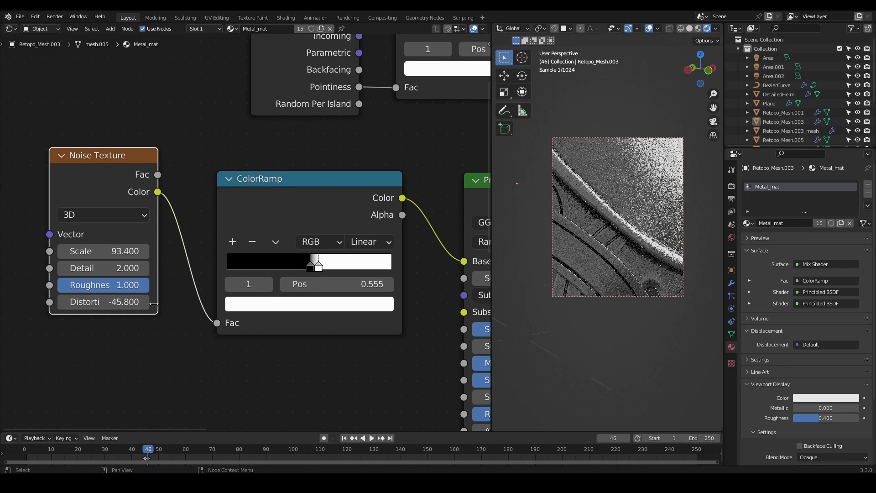
{"action": "left_click", "coordinate": [130, 304]}
{"action": "type", "text": "0"}
{"action": "key", "text": "Return"}
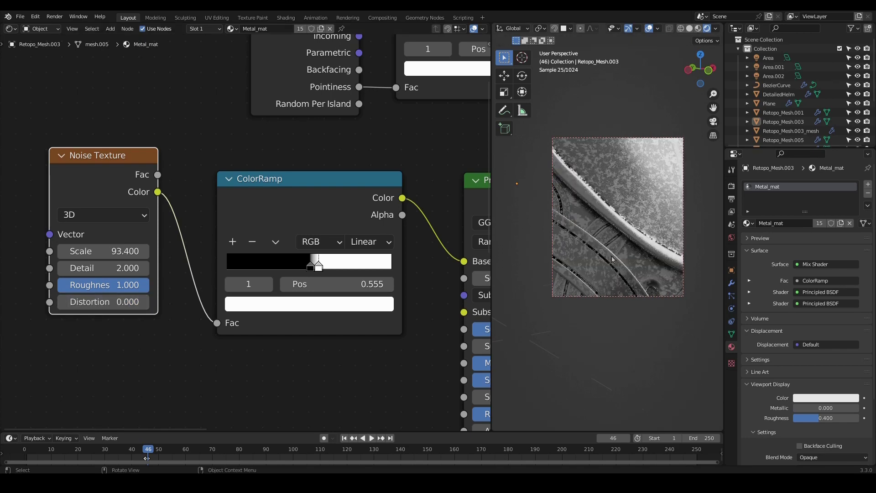
{"action": "left_click_drag", "start_coordinate": [105, 302], "coordinate": [112, 301]}
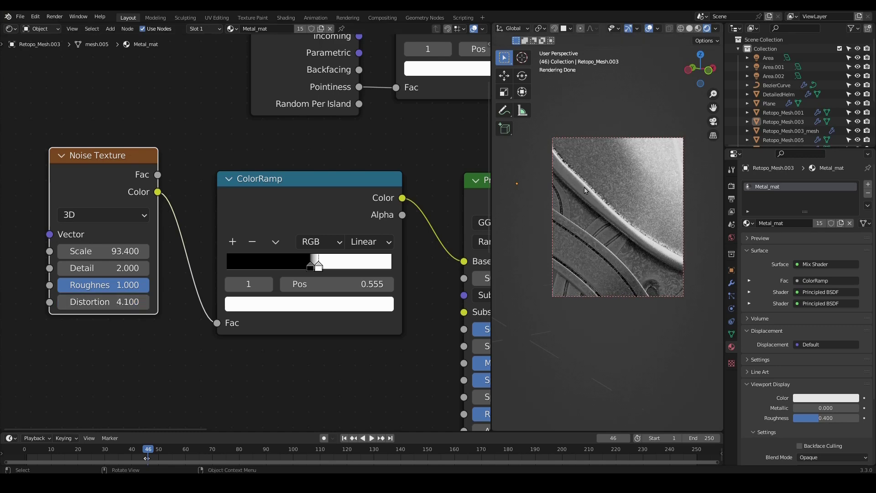
- Examine the speckled metal on the front plate, straps and wing feathers, and review the whole node tree
{"action": "left_click_drag", "start_coordinate": [657, 285], "coordinate": [644, 280], "text": "alt"}
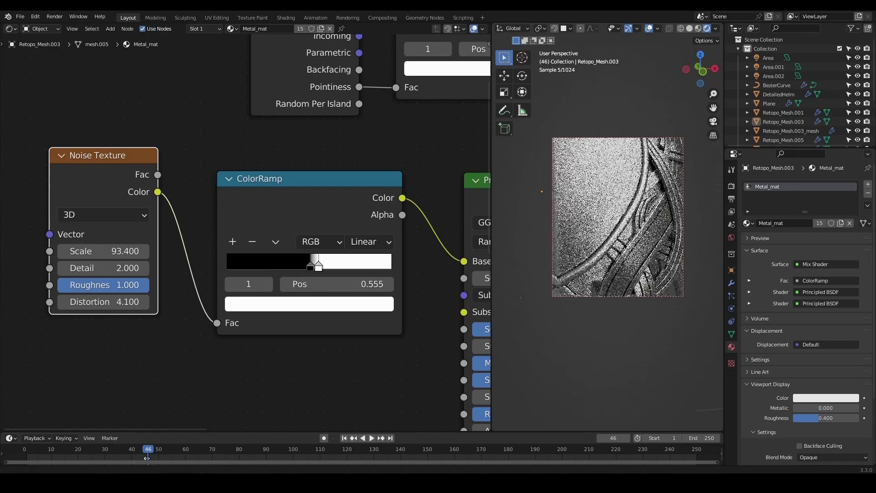
{"action": "middle_click_drag", "start_coordinate": [632, 276], "coordinate": [655, 215]}
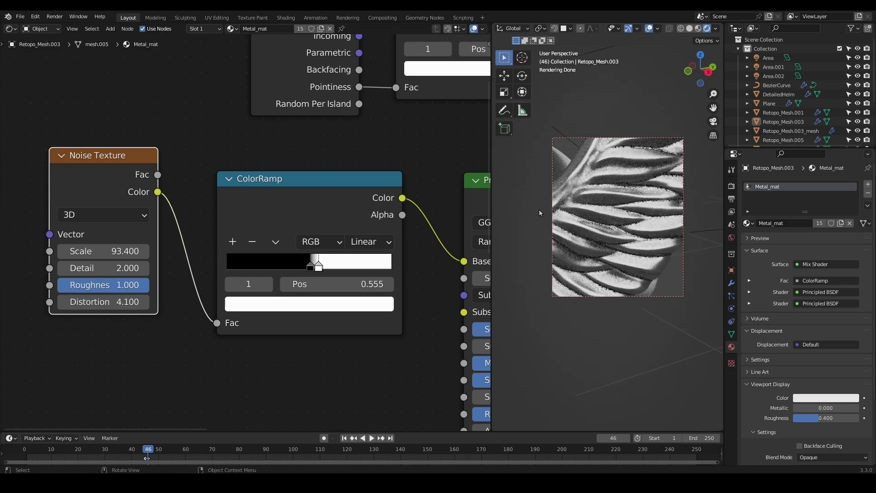
{"action": "scroll", "coordinate": [235, 219], "scroll_direction": "down", "scroll_amount": 2}
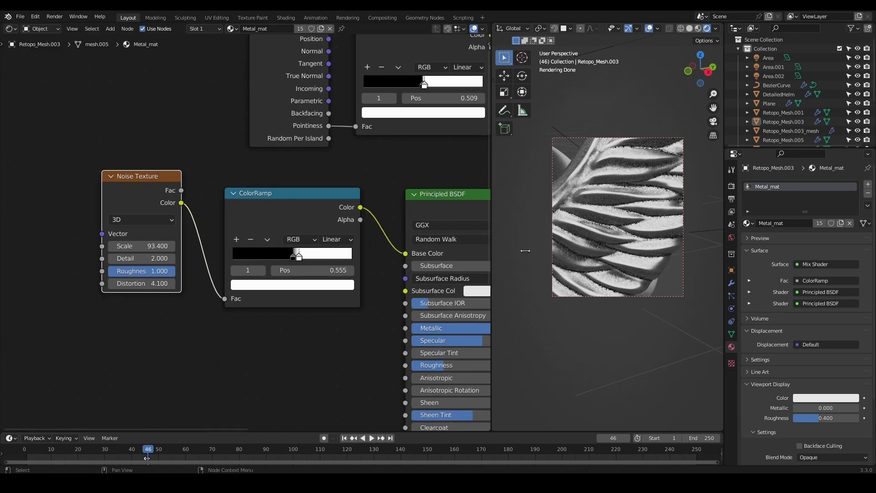
{"action": "middle_click_drag", "start_coordinate": [620, 237], "coordinate": [656, 230]}
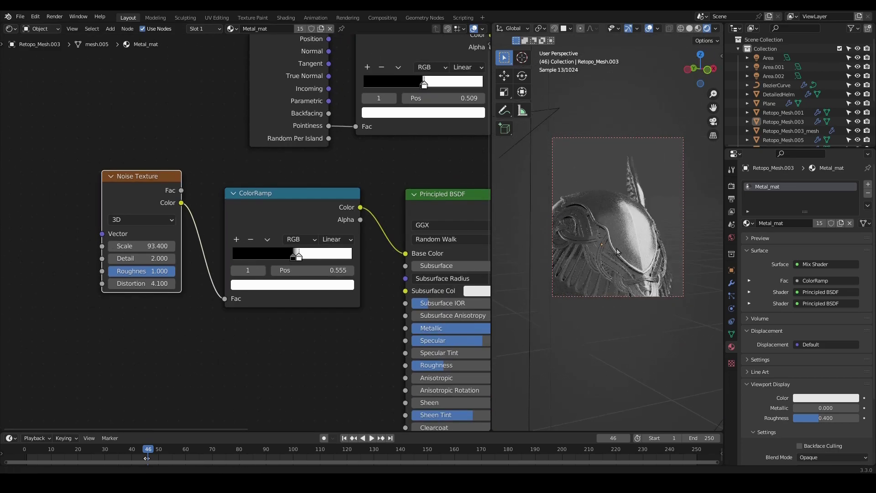
{"action": "scroll", "coordinate": [292, 313], "scroll_direction": "down", "scroll_amount": 3}
{"action": "middle_click_drag", "start_coordinate": [403, 360], "coordinate": [223, 232]}
{"action": "scroll", "coordinate": [224, 235], "scroll_direction": "down", "scroll_amount": 2}
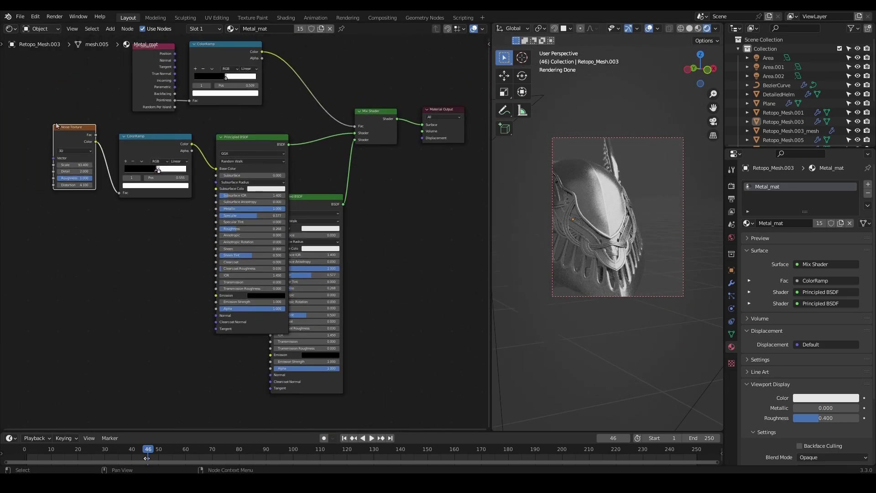
- Spread the node tree by moving the noise-driven Principled BSDF group away from the second Principled BSDF and placing the second one lower
{"action": "left_click_drag", "start_coordinate": [82, 124], "coordinate": [246, 179]}
{"action": "left_click_drag", "start_coordinate": [220, 138], "coordinate": [130, 140]}
{"action": "left_click", "coordinate": [306, 211]}
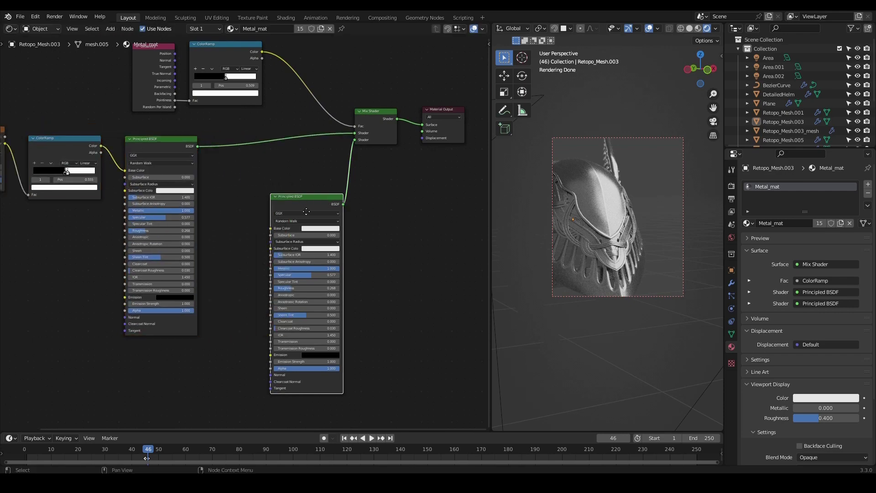
{"action": "left_click_drag", "start_coordinate": [306, 211], "coordinate": [321, 234]}
{"action": "scroll", "coordinate": [243, 229], "scroll_direction": "up", "scroll_amount": 2}
{"action": "scroll", "coordinate": [612, 262], "scroll_direction": "up", "scroll_amount": 4}
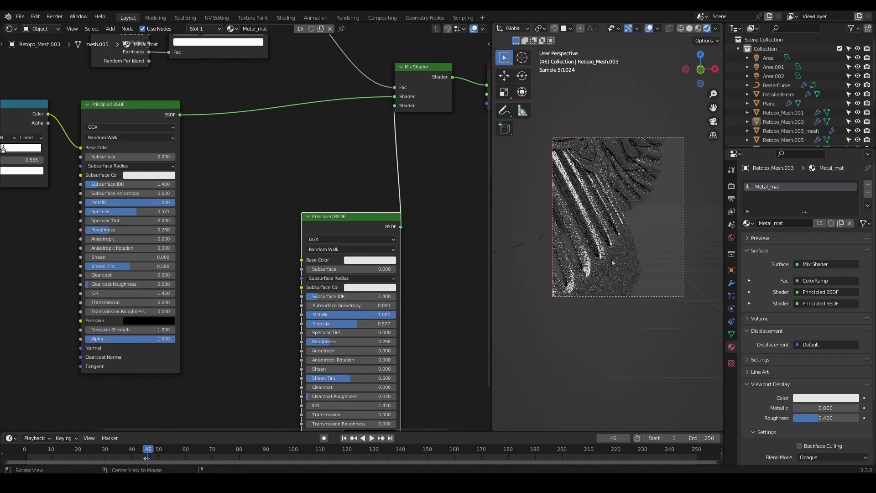
{"action": "middle_click_drag", "start_coordinate": [612, 262], "coordinate": [647, 264]}
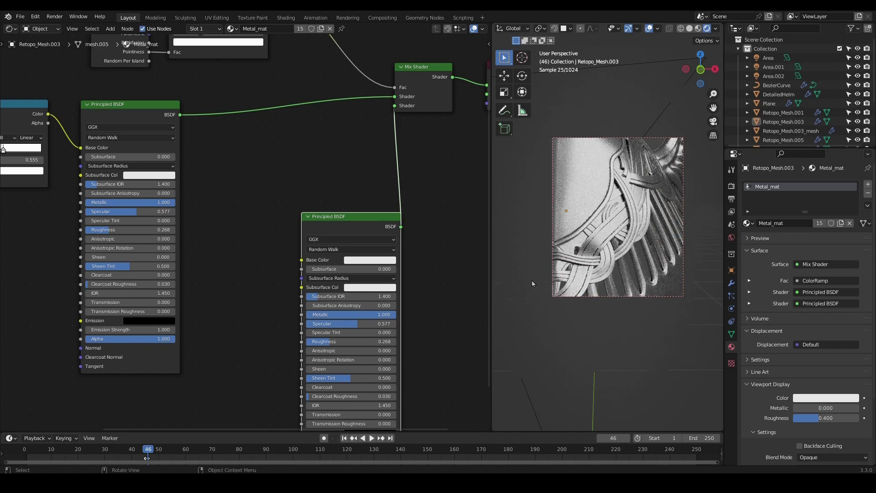
{"action": "scroll", "coordinate": [354, 224], "scroll_direction": "up", "scroll_amount": 1}
{"action": "left_click_drag", "start_coordinate": [355, 224], "coordinate": [357, 233]}
{"action": "scroll", "coordinate": [267, 211], "scroll_direction": "down", "scroll_amount": 2}
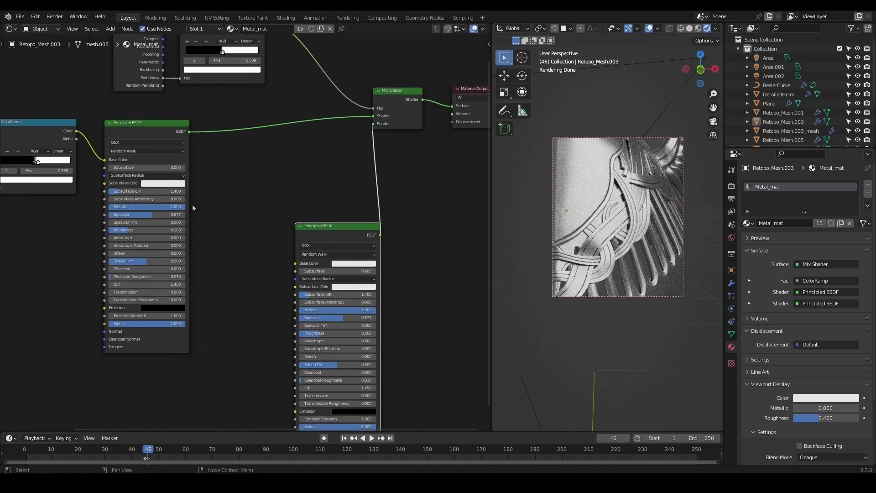
- Duplicate the Noise Texture and ColorRamp nodes together and place the copies in the space before the second Principled BSDF
{"action": "left_click", "coordinate": [268, 197]}
{"action": "scroll", "coordinate": [246, 199], "scroll_direction": "down", "scroll_amount": 2}
{"action": "middle_click_drag", "start_coordinate": [168, 203], "coordinate": [280, 220]}
{"action": "left_click_drag", "start_coordinate": [86, 143], "coordinate": [296, 229]}
{"action": "left_click_drag", "start_coordinate": [261, 171], "coordinate": [223, 164]}
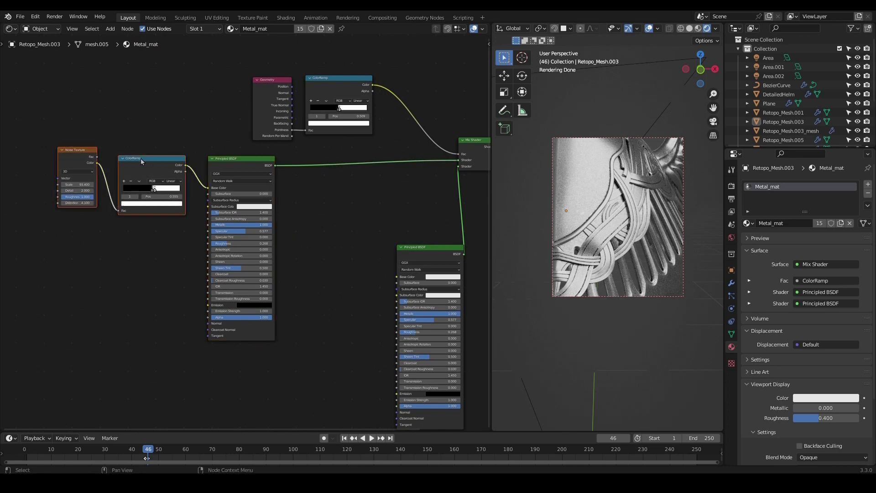
{"action": "key", "text": "shift+d"}
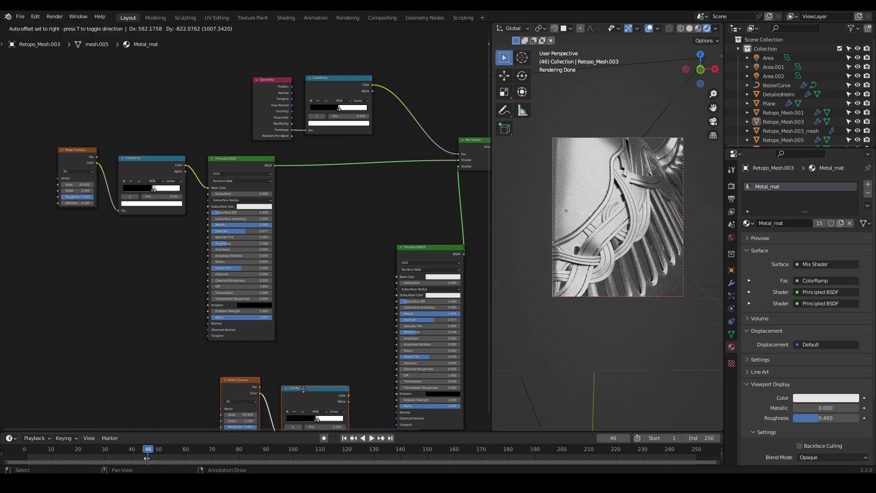
{"action": "left_click", "coordinate": [315, 369]}
{"action": "key", "text": "g"}
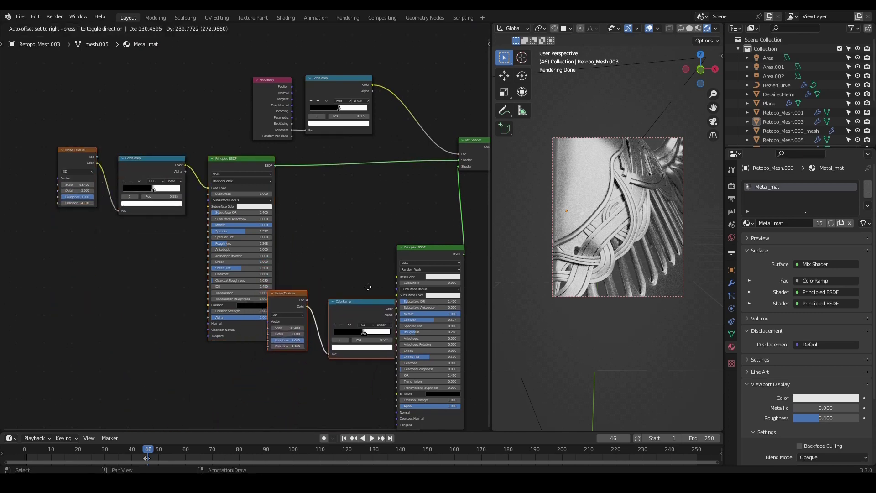
{"action": "left_click", "coordinate": [329, 337]}
- Move the original noise, ramp, first Principled BSDF and Geometry pointiness nodes up and away to clear space around the copies
{"action": "left_click_drag", "start_coordinate": [51, 129], "coordinate": [276, 266]}
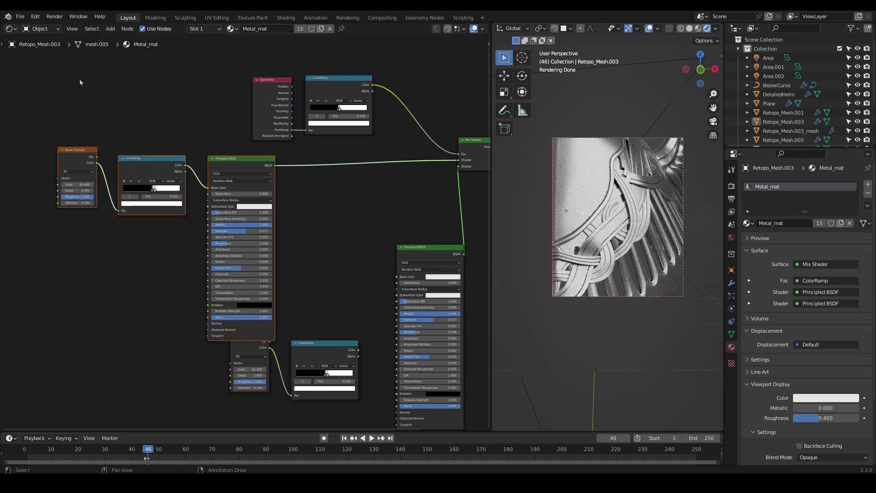
{"action": "left_click_drag", "start_coordinate": [62, 64], "coordinate": [351, 206]}
{"action": "left_click_drag", "start_coordinate": [222, 157], "coordinate": [161, 126]}
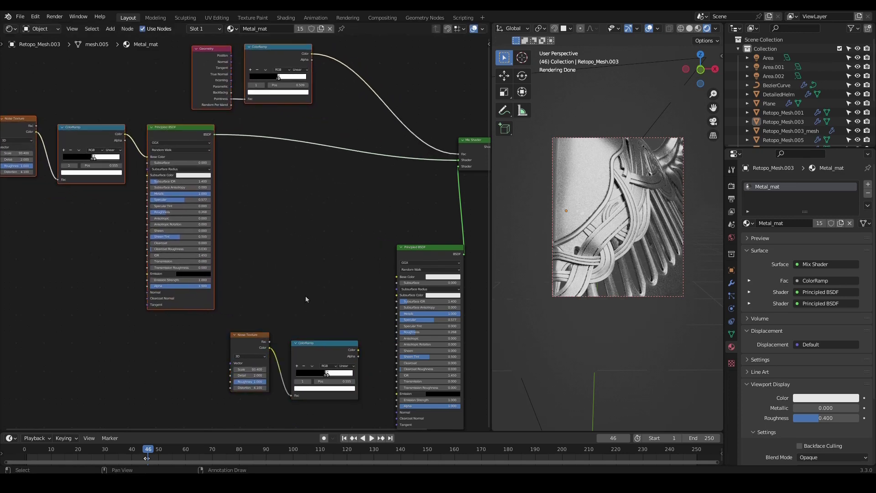
- Arrange the copied Noise Texture and ColorRamp side by side, level with the second Principled BSDF's Base Color input
{"action": "left_click_drag", "start_coordinate": [241, 316], "coordinate": [298, 366]}
{"action": "left_click_drag", "start_coordinate": [324, 338], "coordinate": [338, 306]}
{"action": "left_click_drag", "start_coordinate": [228, 326], "coordinate": [344, 391]}
{"action": "left_click_drag", "start_coordinate": [336, 348], "coordinate": [367, 279]}
{"action": "scroll", "coordinate": [374, 274], "scroll_direction": "up", "scroll_amount": 5}
{"action": "middle_click_drag", "start_coordinate": [376, 271], "coordinate": [322, 253]}
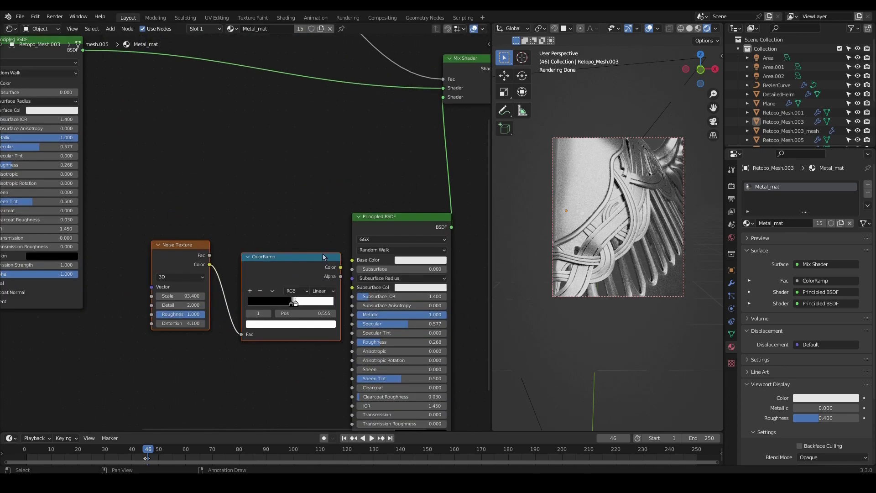
{"action": "left_click_drag", "start_coordinate": [297, 261], "coordinate": [270, 234]}
- Connect the copied ColorRamp's Color output to the second Principled BSDF's Base Color and inspect the speckle on the braided straps
{"action": "scroll", "coordinate": [270, 233], "scroll_direction": "up", "scroll_amount": 2}
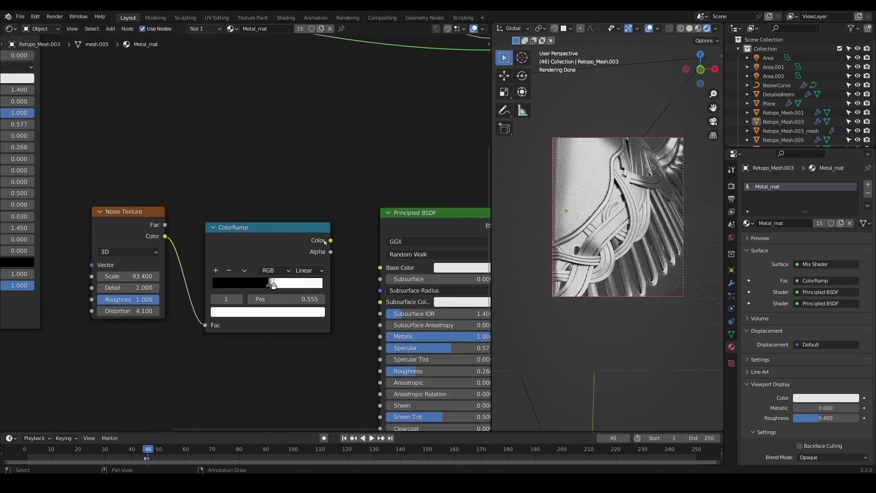
{"action": "left_click_drag", "start_coordinate": [330, 240], "coordinate": [381, 269]}
{"action": "scroll", "coordinate": [396, 255], "scroll_direction": "up", "scroll_amount": 2}
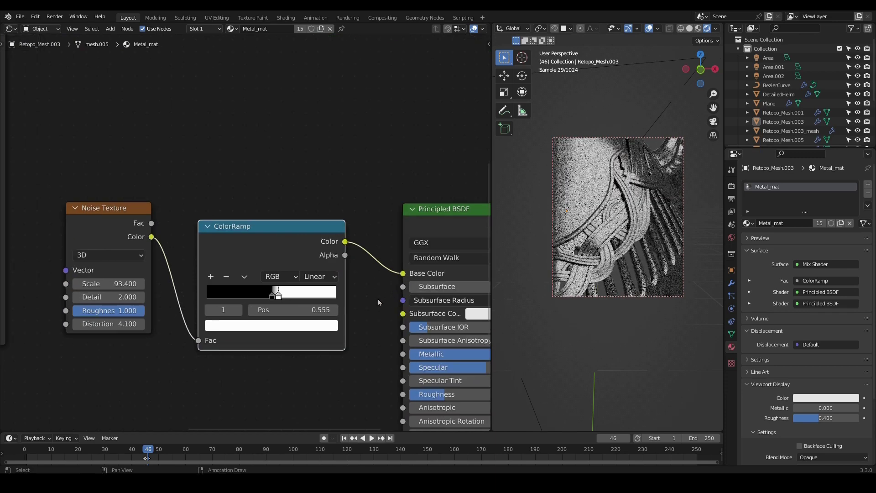
{"action": "scroll", "coordinate": [322, 256], "scroll_direction": "up", "scroll_amount": 1}
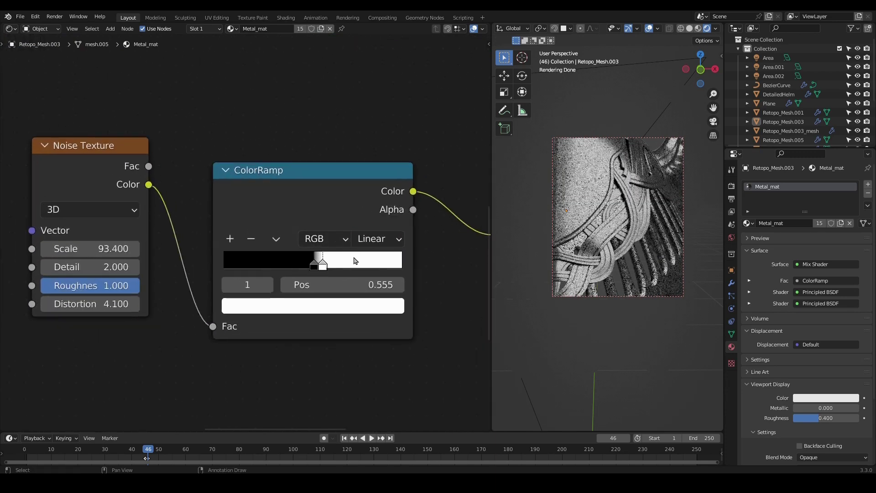
{"action": "scroll", "coordinate": [352, 255], "scroll_direction": "up", "scroll_amount": 1}
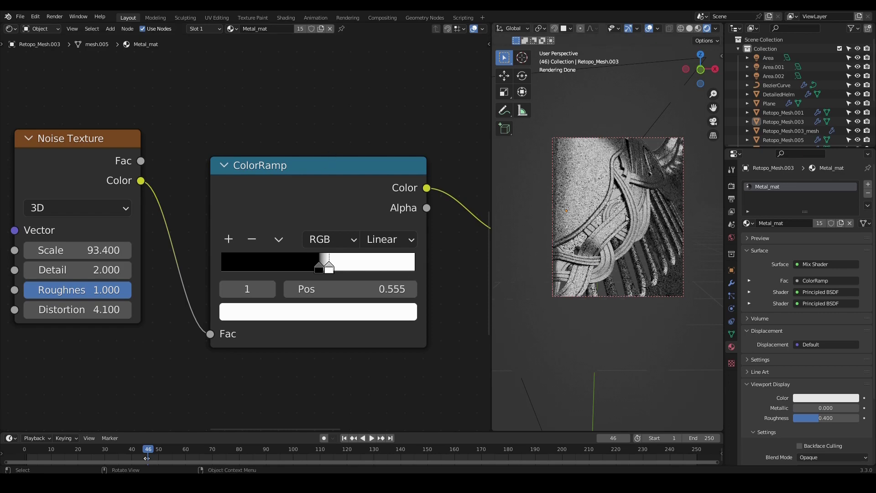
{"action": "middle_click_drag", "start_coordinate": [626, 218], "coordinate": [639, 234]}
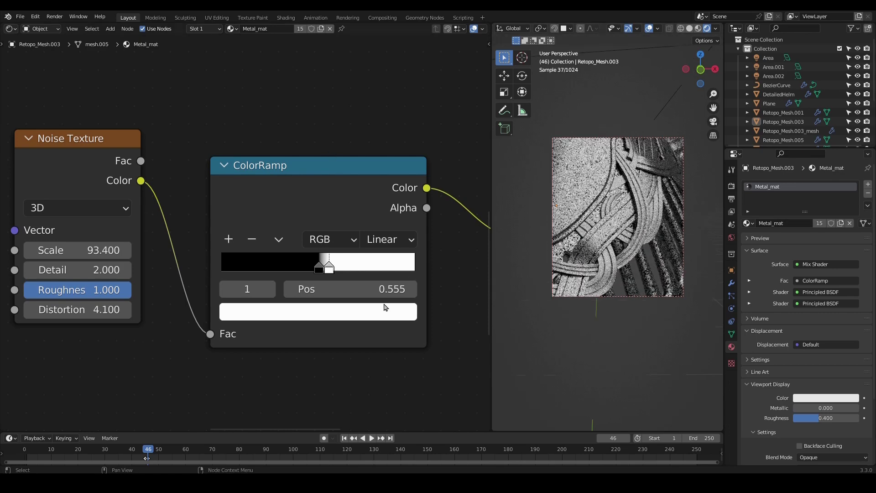
- Change the white stop of the copied ColorRamp to a coral orange
{"action": "scroll", "coordinate": [401, 267], "scroll_direction": "down", "scroll_amount": 2}
{"action": "middle_click_drag", "start_coordinate": [368, 268], "coordinate": [290, 264]}
{"action": "scroll", "coordinate": [278, 265], "scroll_direction": "up", "scroll_amount": 1}
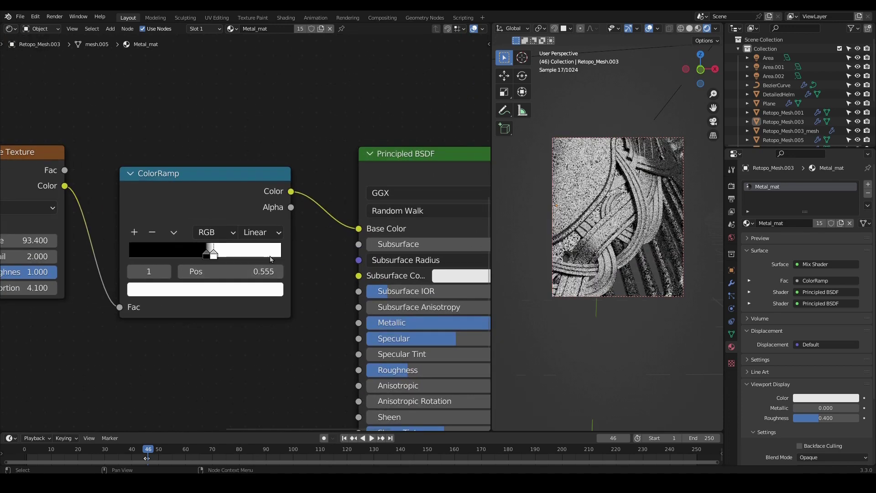
{"action": "scroll", "coordinate": [242, 212], "scroll_direction": "down", "scroll_amount": 2}
{"action": "scroll", "coordinate": [280, 207], "scroll_direction": "up", "scroll_amount": 1}
{"action": "scroll", "coordinate": [280, 207], "scroll_direction": "up", "scroll_amount": 1}
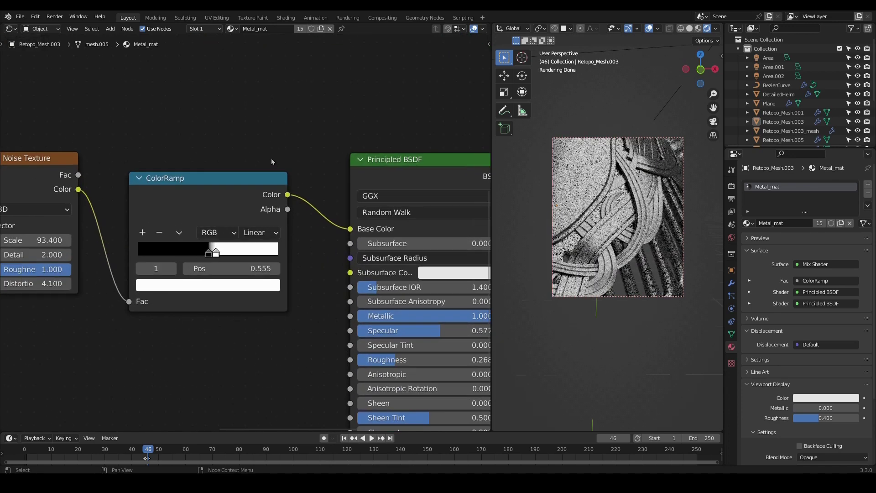
{"action": "left_click", "coordinate": [217, 255]}
{"action": "left_click", "coordinate": [222, 286]}
{"action": "left_click", "coordinate": [182, 177]}
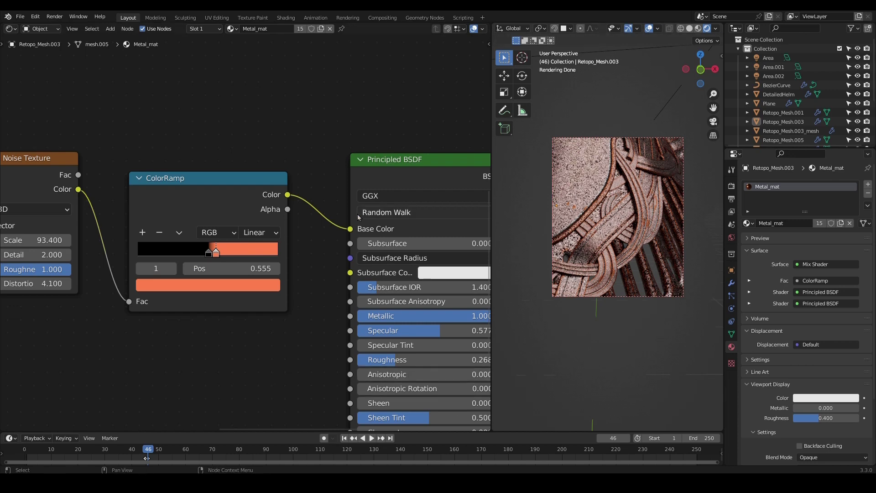
- Shift the light stop's hue to a softer orange and darken it to brown, hex 663F22
{"action": "left_click", "coordinate": [233, 288]}
{"action": "left_click_drag", "start_coordinate": [188, 173], "coordinate": [178, 170]}
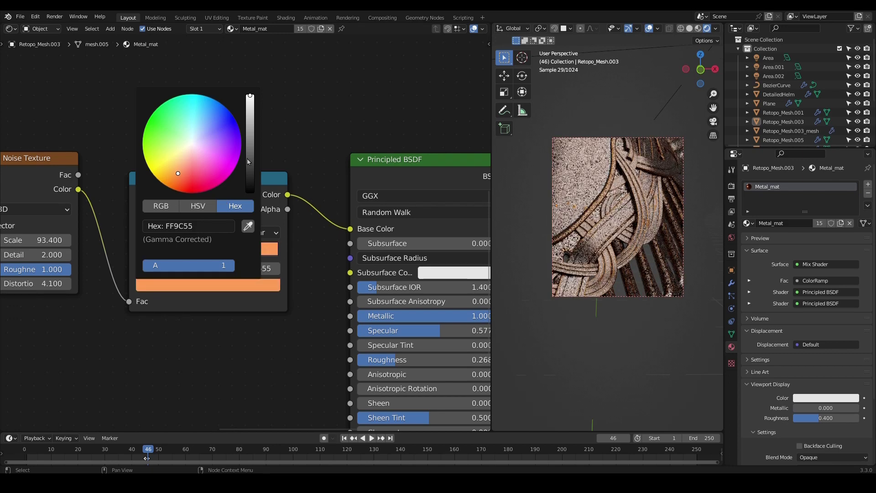
{"action": "mouse_move", "coordinate": [247, 158]}
{"action": "left_mouse_down"}
{"action": "mouse_move", "coordinate": [249, 142]}
{"action": "mouse_move", "coordinate": [249, 153]}
{"action": "left_mouse_up"}
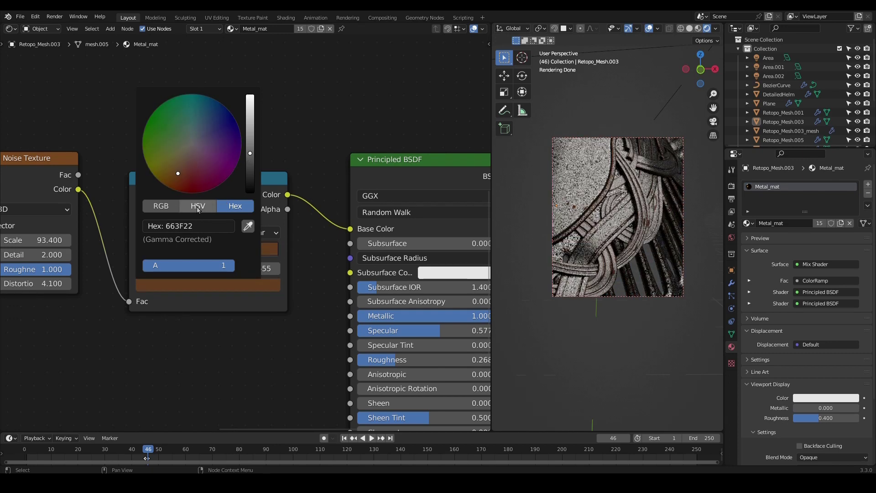
- Switch the light stop's colour to HSV, raise its value to 1.000 and lower its saturation to a pale peach
{"action": "left_click", "coordinate": [197, 206]}
{"action": "mouse_move", "coordinate": [196, 240]}
{"action": "left_mouse_down"}
{"action": "mouse_move", "coordinate": [205, 240]}
{"action": "mouse_move", "coordinate": [167, 239]}
{"action": "mouse_move", "coordinate": [195, 240]}
{"action": "left_mouse_up"}
{"action": "left_click_drag", "start_coordinate": [194, 252], "coordinate": [234, 252]}
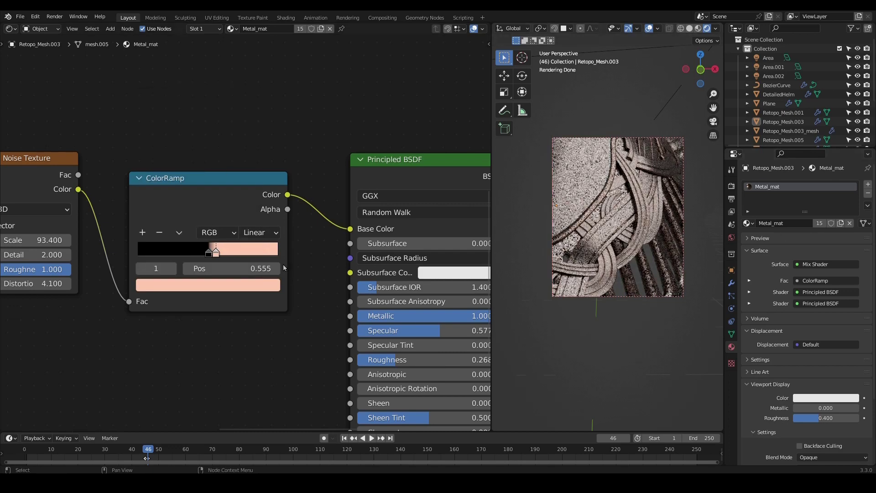
{"action": "left_click", "coordinate": [212, 286]}
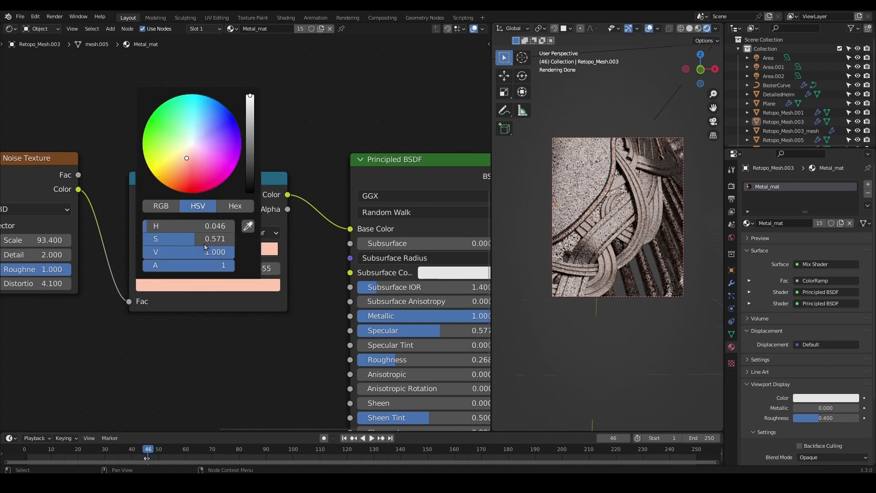
{"action": "mouse_move", "coordinate": [190, 244]}
{"action": "left_mouse_down"}
{"action": "mouse_move", "coordinate": [178, 244]}
{"action": "mouse_move", "coordinate": [185, 244]}
{"action": "left_mouse_up"}
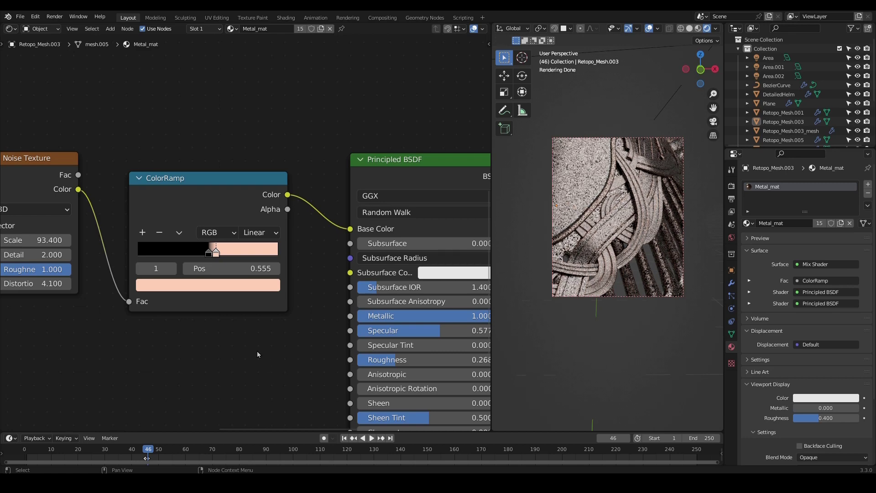
- Move the copied ColorRamp's black stop to position 0.482, brighten it to value 0.016 and tint it a very dark reddish brown
{"action": "scroll", "coordinate": [204, 275], "scroll_direction": "up", "scroll_amount": 2}
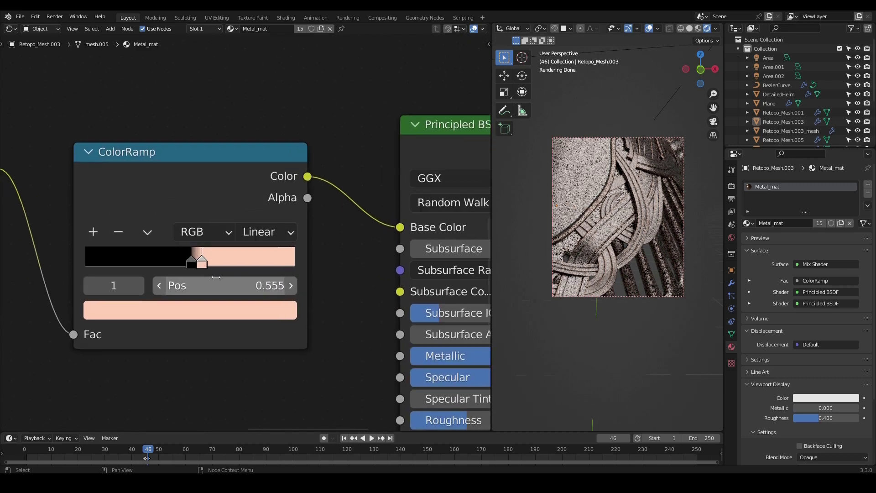
{"action": "mouse_move", "coordinate": [190, 266]}
{"action": "left_mouse_down"}
{"action": "mouse_move", "coordinate": [50, 267]}
{"action": "mouse_move", "coordinate": [186, 267]}
{"action": "left_mouse_up"}
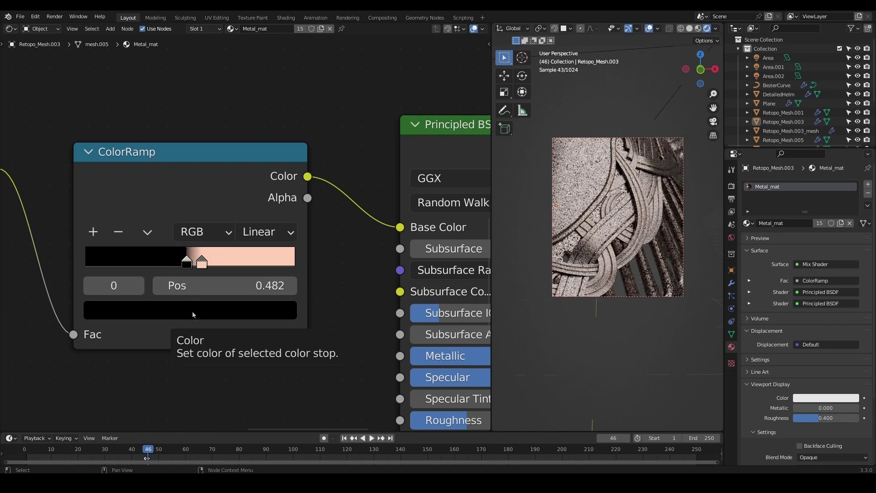
{"action": "left_click", "coordinate": [193, 310]}
{"action": "mouse_move", "coordinate": [250, 151]}
{"action": "left_mouse_down"}
{"action": "mouse_move", "coordinate": [251, 122]}
{"action": "mouse_move", "coordinate": [252, 154]}
{"action": "left_mouse_up"}
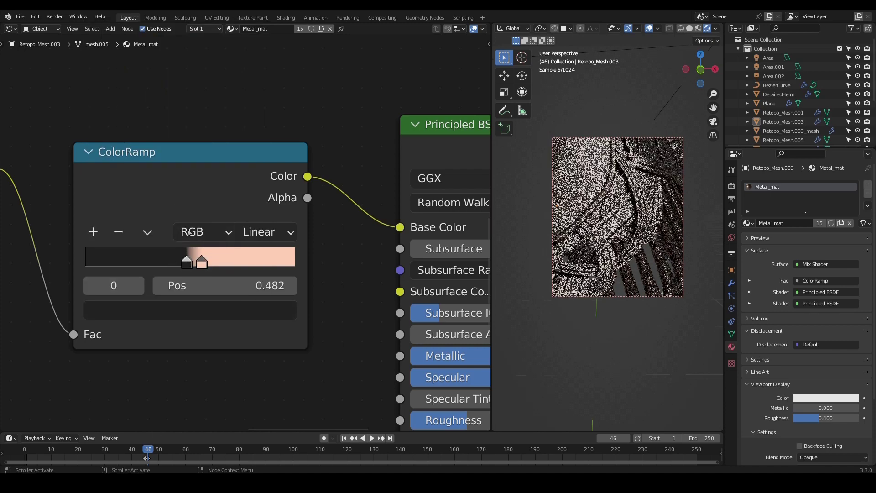
{"action": "left_click", "coordinate": [192, 314]}
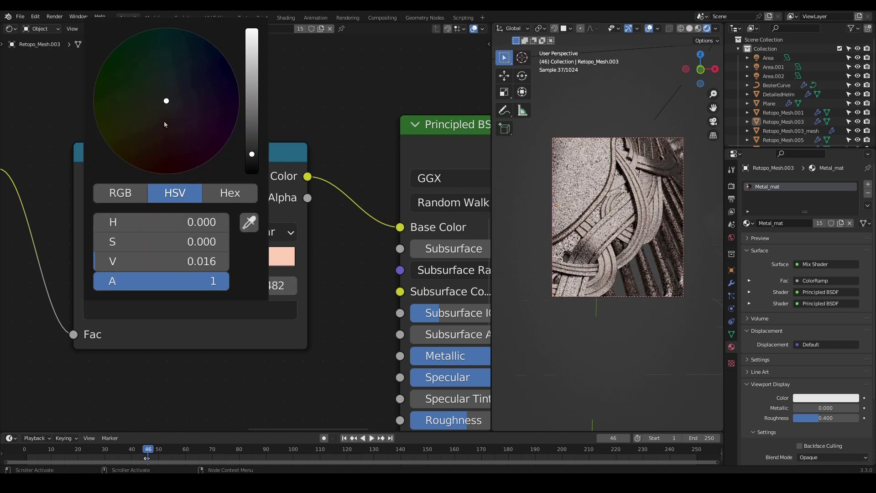
{"action": "mouse_move", "coordinate": [165, 125]}
{"action": "left_mouse_down"}
{"action": "mouse_move", "coordinate": [164, 173]}
{"action": "mouse_move", "coordinate": [166, 130]}
{"action": "left_mouse_up"}
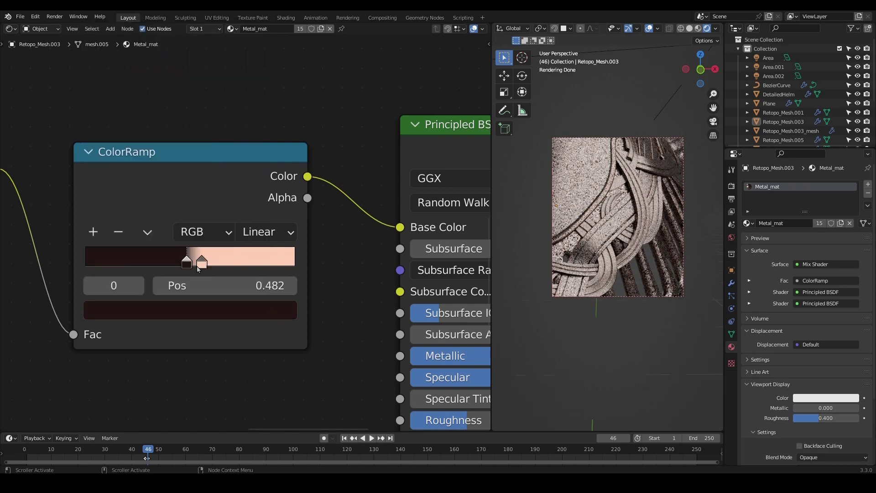
- Move the copied ColorRamp's peach stop to position 0.559 and fine-tune its peach colour
{"action": "left_click", "coordinate": [203, 266]}
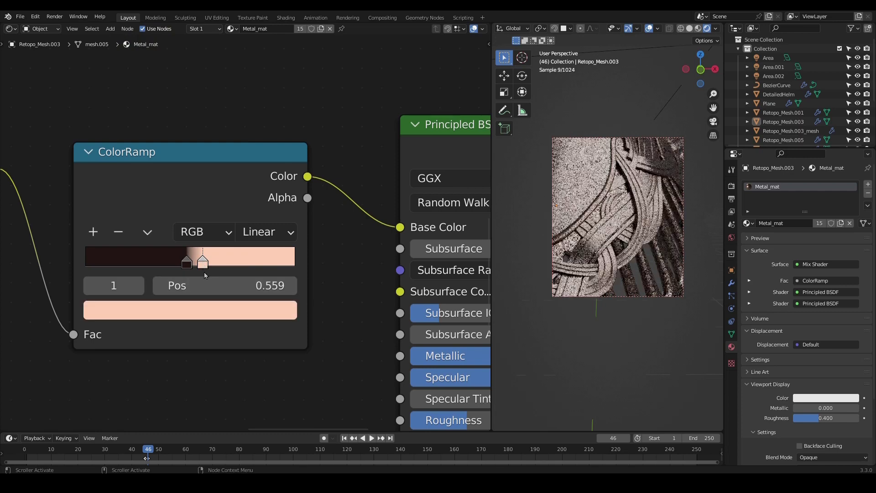
{"action": "left_click", "coordinate": [208, 311]}
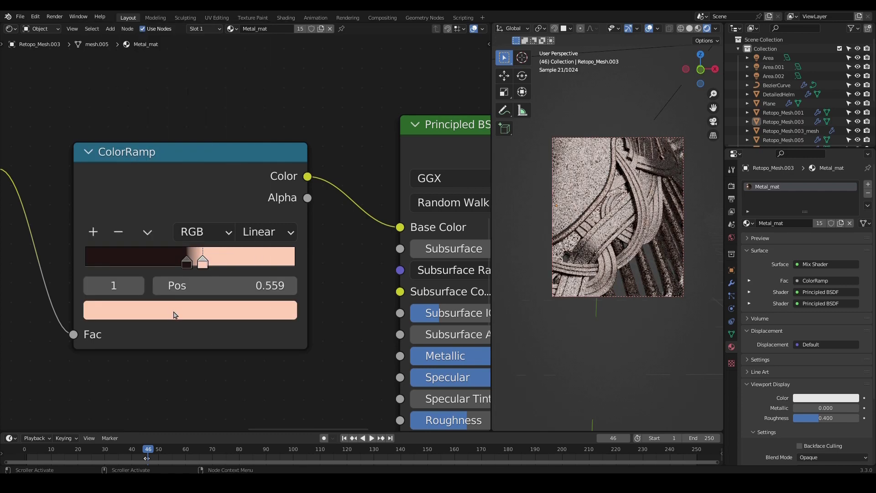
{"action": "left_click", "coordinate": [176, 314]}
{"action": "mouse_move", "coordinate": [154, 247]}
{"action": "left_mouse_down"}
{"action": "mouse_move", "coordinate": [122, 247]}
{"action": "mouse_move", "coordinate": [169, 242]}
{"action": "left_mouse_up"}
{"action": "scroll", "coordinate": [319, 247], "scroll_direction": "down", "scroll_amount": 1}
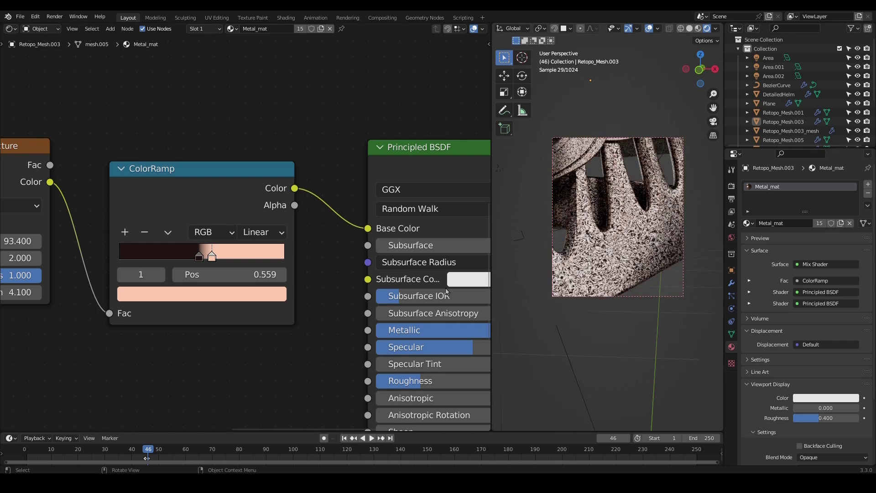
- Try raising the copied Noise Texture's Distortion to 71.3 and undo the change
{"action": "scroll", "coordinate": [241, 232], "scroll_direction": "down", "scroll_amount": 3}
{"action": "middle_click_drag", "start_coordinate": [113, 154], "coordinate": [229, 149]}
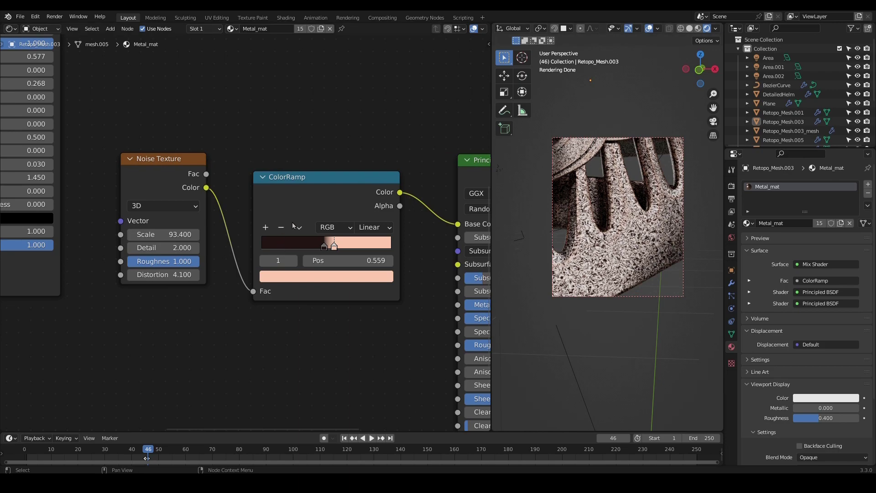
{"action": "left_click_drag", "start_coordinate": [181, 274], "coordinate": [377, 274]}
{"action": "left_click_drag", "start_coordinate": [182, 275], "coordinate": [488, 275]}
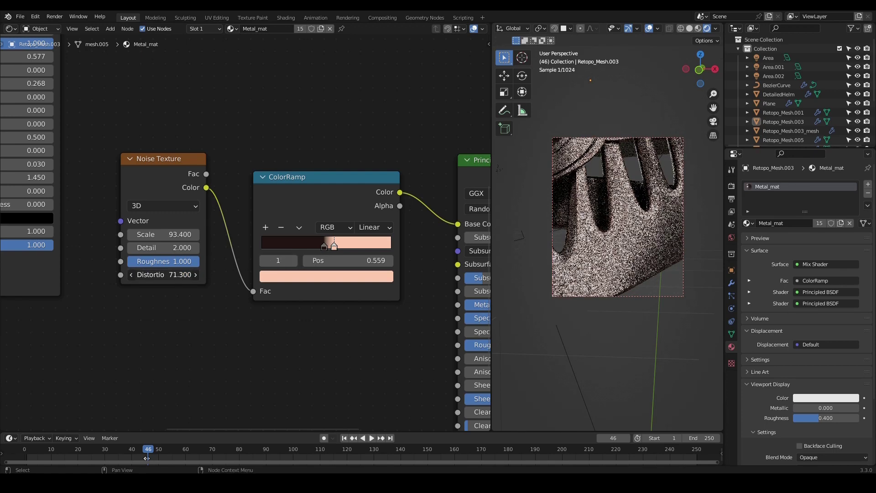
{"action": "key", "text": "ctrl+z"}
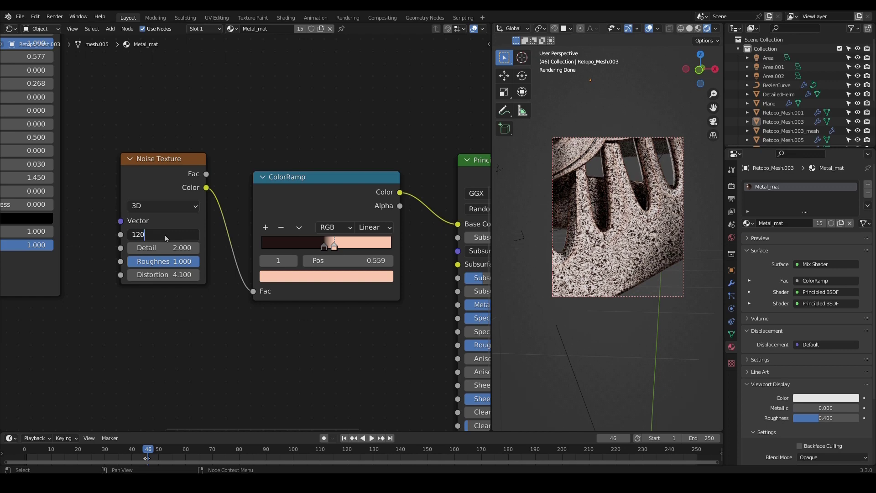
- Set the copied Noise Texture's Scale to 120 and its Distortion to 13.8
{"action": "left_click", "coordinate": [166, 238]}
{"action": "type", "text": "120"}
{"action": "key", "text": "Return"}
{"action": "left_click_drag", "start_coordinate": [185, 274], "coordinate": [229, 274]}
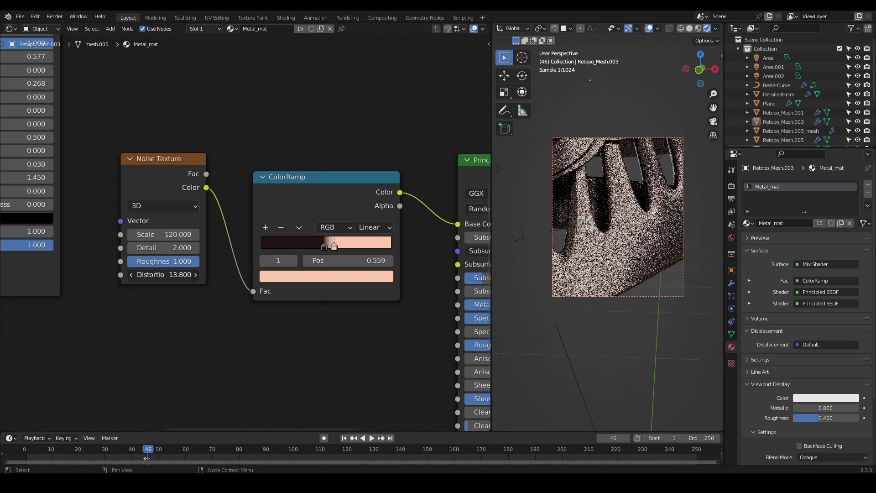
- Set the Scale of the Noise Texture feeding the black-and-white ColorRamp to 117.5
{"action": "scroll", "coordinate": [160, 181], "scroll_direction": "down", "scroll_amount": 2}
{"action": "middle_click_drag", "start_coordinate": [135, 117], "coordinate": [308, 223]}
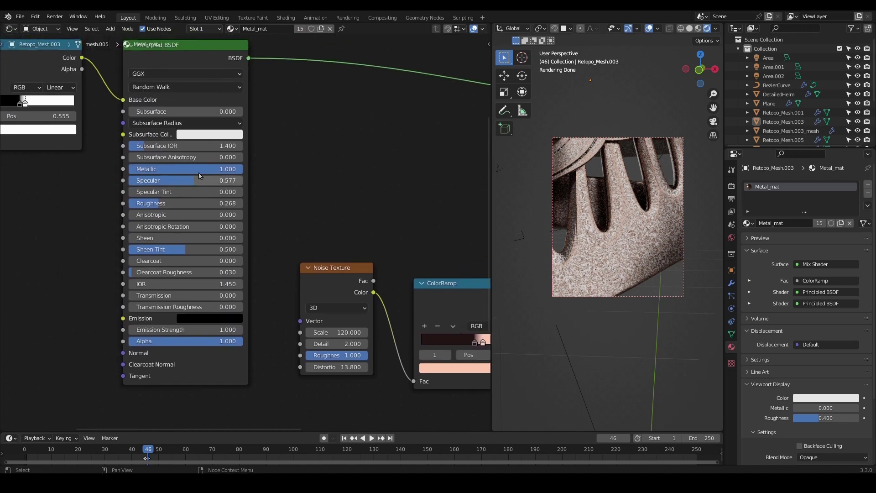
{"action": "middle_click_drag", "start_coordinate": [51, 87], "coordinate": [331, 186]}
{"action": "scroll", "coordinate": [227, 206], "scroll_direction": "up", "scroll_amount": 2}
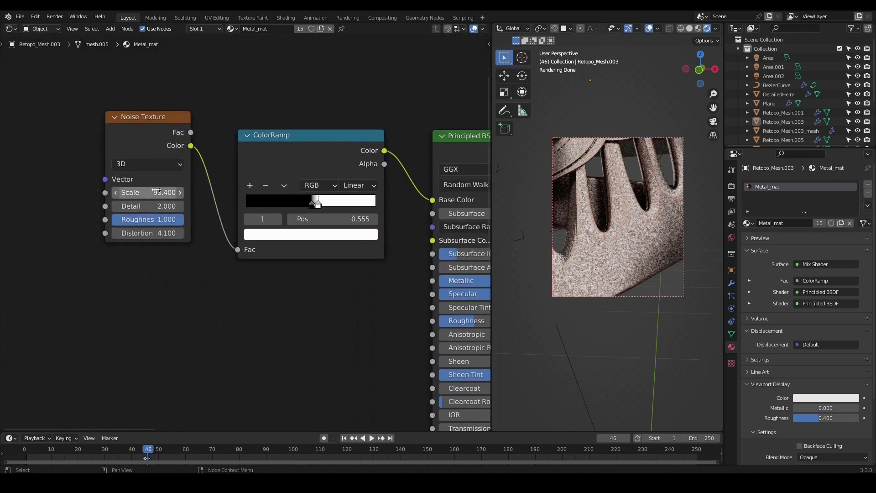
{"action": "left_click_drag", "start_coordinate": [156, 190], "coordinate": [121, 173]}
{"action": "key", "text": "ctrl+z"}
{"action": "scroll", "coordinate": [249, 235], "scroll_direction": "up", "scroll_amount": 2}
{"action": "scroll", "coordinate": [245, 230], "scroll_direction": "up", "scroll_amount": 1}
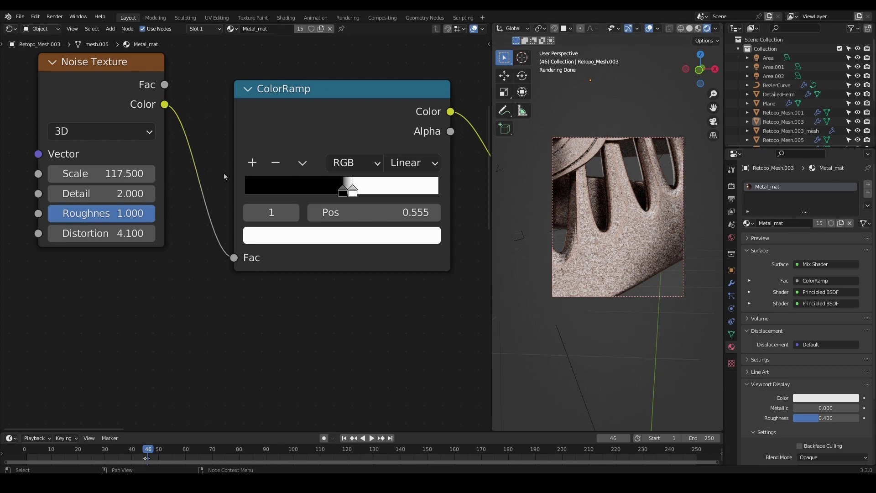
{"action": "left_click", "coordinate": [152, 273]}
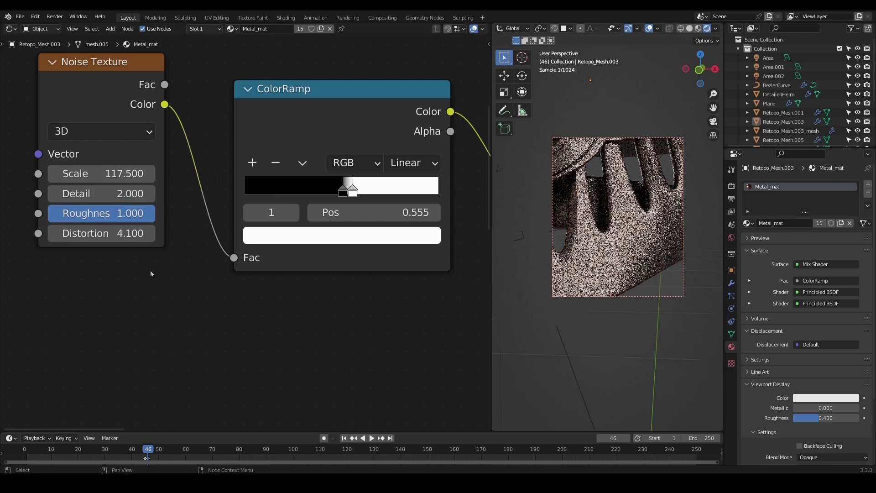
- Raise the Detail of the original Noise Texture to 14.1 and check the helmet's lower edge in the render
{"action": "left_click_drag", "start_coordinate": [114, 195], "coordinate": [191, 194]}
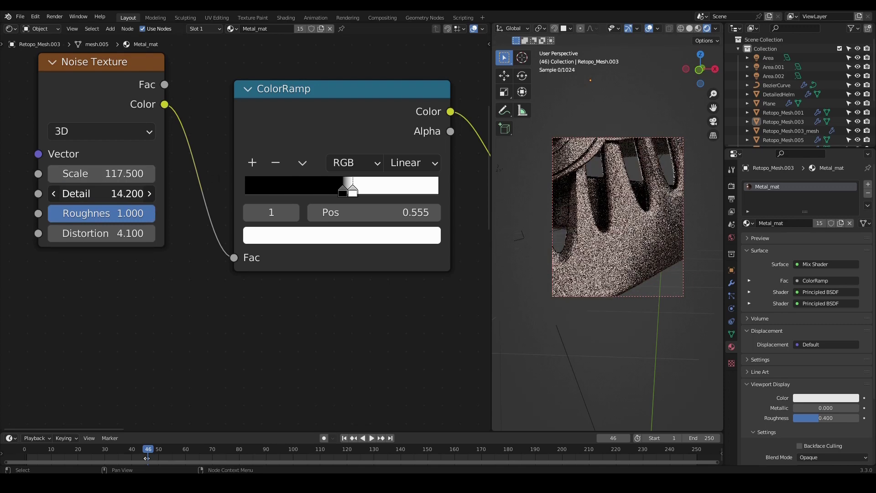
{"action": "middle_click_drag", "start_coordinate": [603, 304], "coordinate": [653, 237]}
{"action": "scroll", "coordinate": [382, 308], "scroll_direction": "down", "scroll_amount": 10}
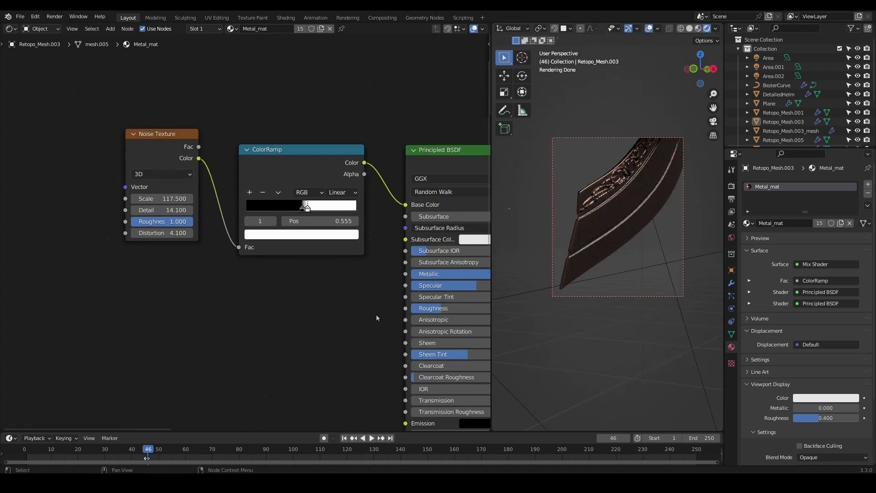
- Set the Detail of the copied Noise Texture feeding the peach ColorRamp to 3.3
{"action": "middle_click_drag", "start_coordinate": [377, 315], "coordinate": [224, 223]}
{"action": "middle_click_drag", "start_coordinate": [418, 315], "coordinate": [226, 219]}
{"action": "scroll", "coordinate": [228, 221], "scroll_direction": "up", "scroll_amount": 9}
{"action": "scroll", "coordinate": [182, 224], "scroll_direction": "up", "scroll_amount": 1}
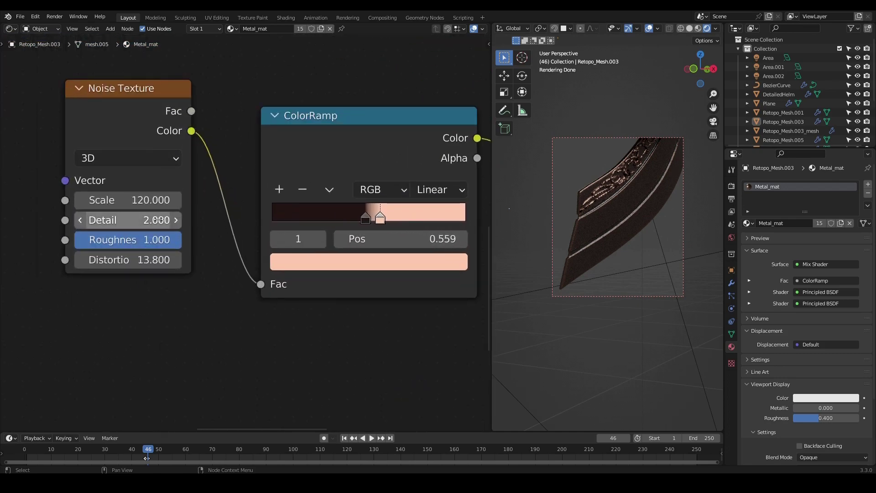
{"action": "scroll", "coordinate": [160, 221], "scroll_direction": "up", "scroll_amount": 2}
{"action": "scroll", "coordinate": [292, 220], "scroll_direction": "down", "scroll_amount": 2}
{"action": "middle_click_drag", "start_coordinate": [639, 222], "coordinate": [622, 225]}
{"action": "left_click_drag", "start_coordinate": [137, 220], "coordinate": [151, 220]}
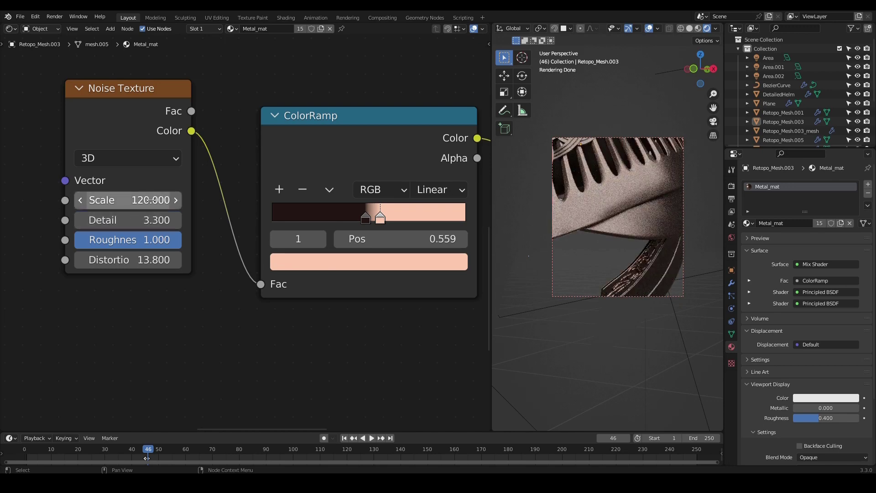
- Try a Scale of 100 on the copied Noise Texture
{"action": "left_click", "coordinate": [151, 200]}
{"action": "type", "text": "100"}
{"action": "key", "text": "Return"}
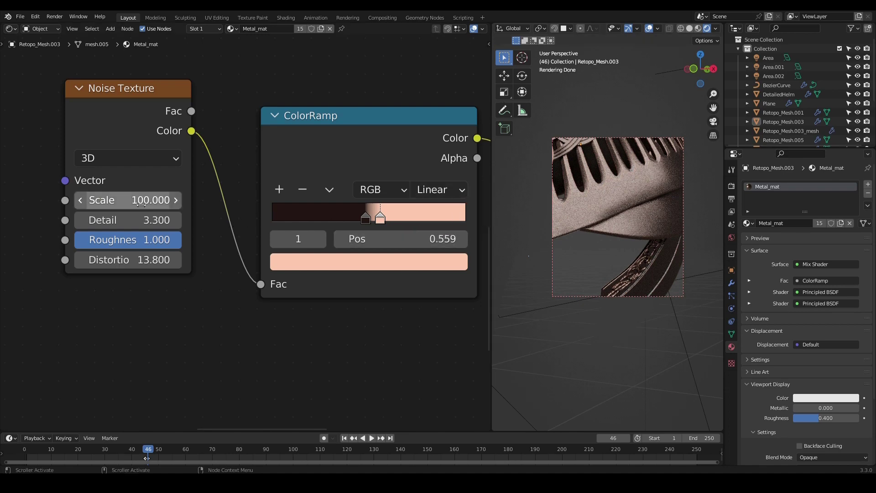
- Set the copied Noise Texture's Scale to 90 and its Distortion to 8
{"action": "scroll", "coordinate": [145, 192], "scroll_direction": "up", "scroll_amount": 2}
{"action": "middle_click_drag", "start_coordinate": [145, 192], "coordinate": [251, 257]}
{"action": "left_click", "coordinate": [152, 199]}
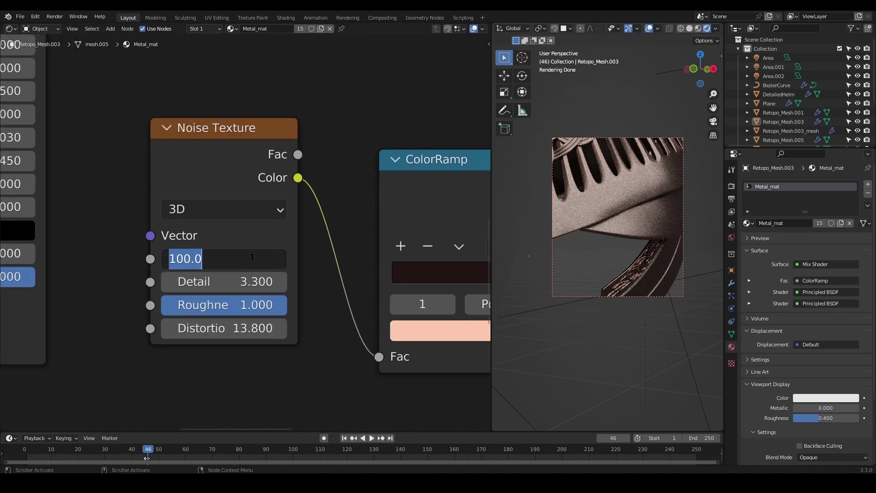
{"action": "type", "text": "90"}
{"action": "key", "text": "Return"}
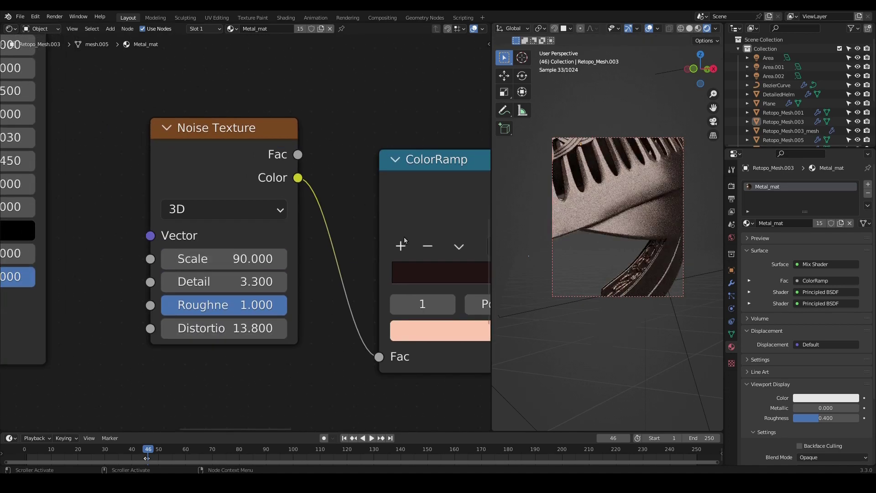
{"action": "left_click", "coordinate": [262, 332]}
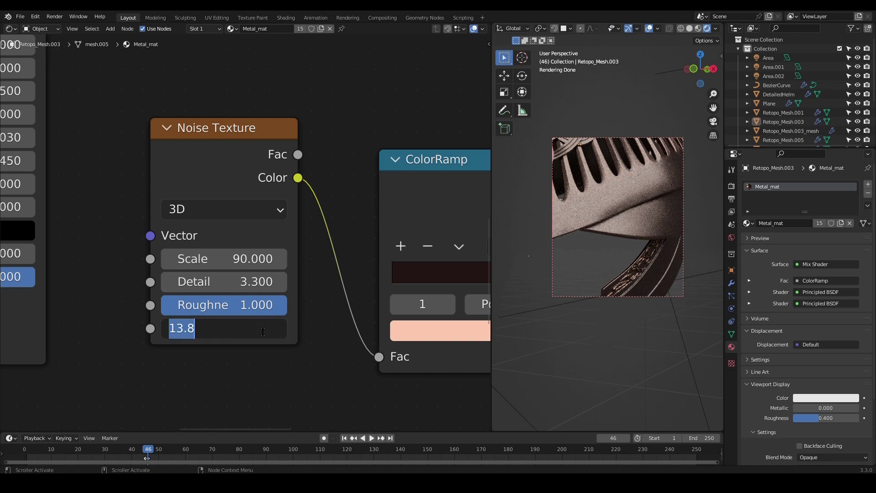
{"action": "type", "text": "8"}
{"action": "key", "text": "Return"}
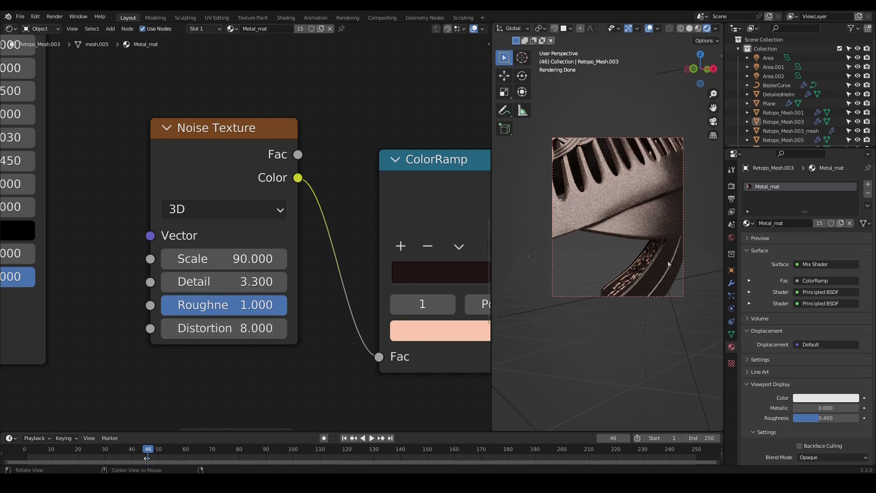
- Try a Detail of 0 on the Noise Texture that has scale 90 and check the metal surface up close
{"action": "left_click_drag", "start_coordinate": [229, 281], "coordinate": [187, 281]}
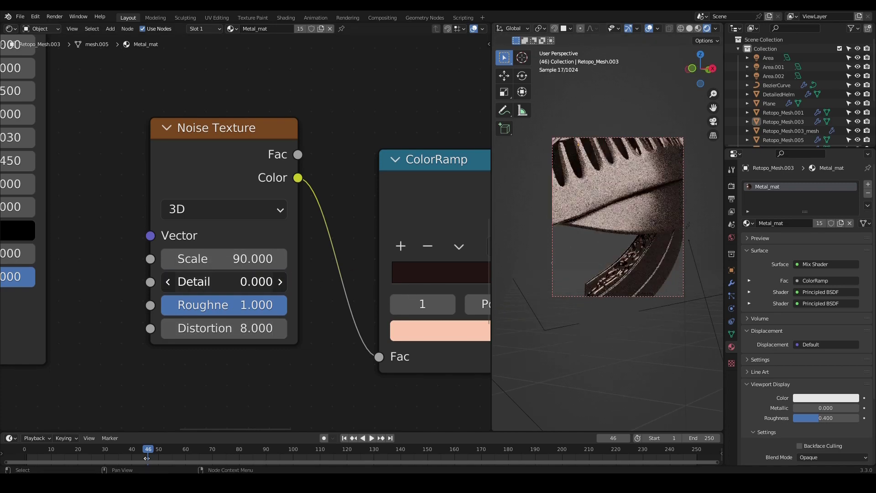
{"action": "scroll", "coordinate": [653, 263], "scroll_direction": "up", "scroll_amount": 3}
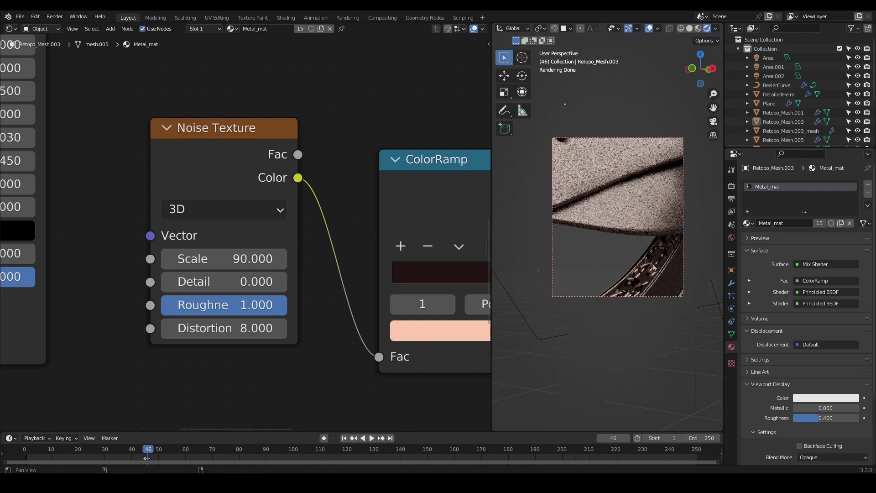
{"action": "scroll", "coordinate": [653, 268], "scroll_direction": "up", "scroll_amount": 2}
{"action": "mouse_move", "coordinate": [655, 270]}
{"action": "middle_mouse_down", "text": "shift"}
{"action": "mouse_move", "coordinate": [624, 223]}
{"action": "mouse_move", "coordinate": [639, 264]}
{"action": "middle_mouse_up", "text": "shift"}
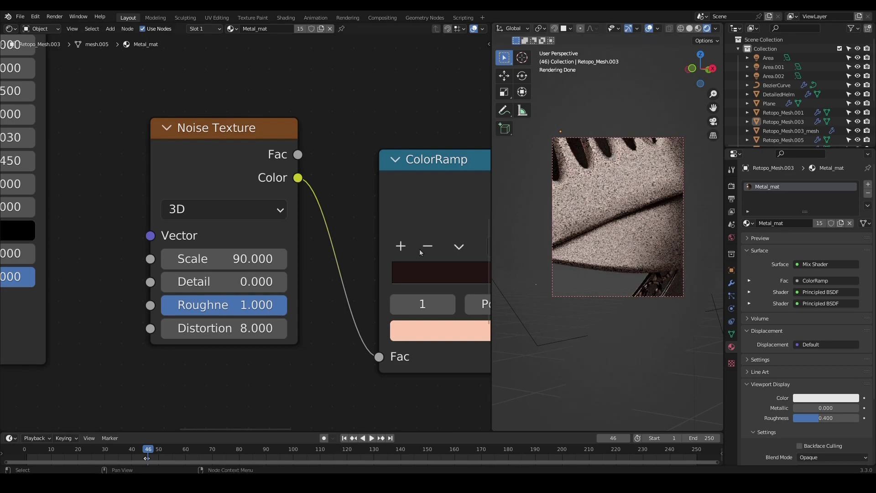
- Set the Detail of the Noise Texture with scale 90 to 1.9 and check the braided ornament
{"action": "left_click_drag", "start_coordinate": [223, 282], "coordinate": [242, 281]}
{"action": "scroll", "coordinate": [664, 224], "scroll_direction": "down", "scroll_amount": 5}
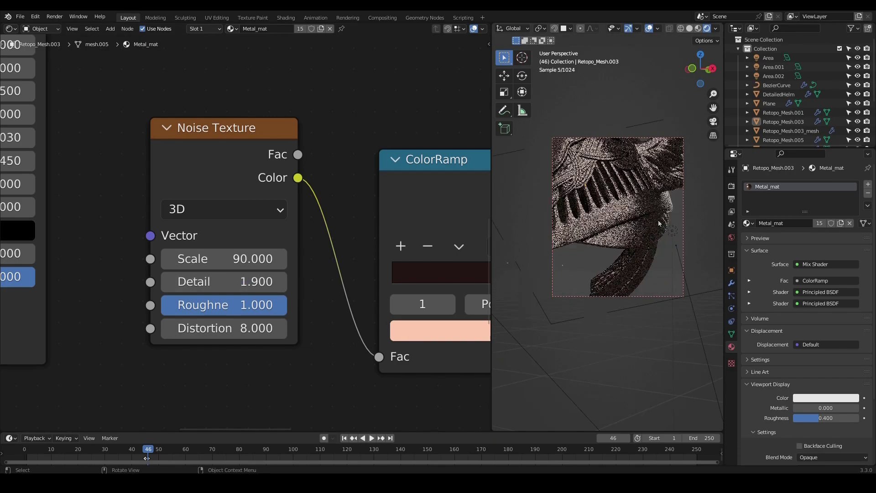
{"action": "middle_click_drag", "start_coordinate": [607, 150], "coordinate": [651, 223], "text": "shift"}
{"action": "scroll", "coordinate": [652, 225], "scroll_direction": "up", "scroll_amount": 5}
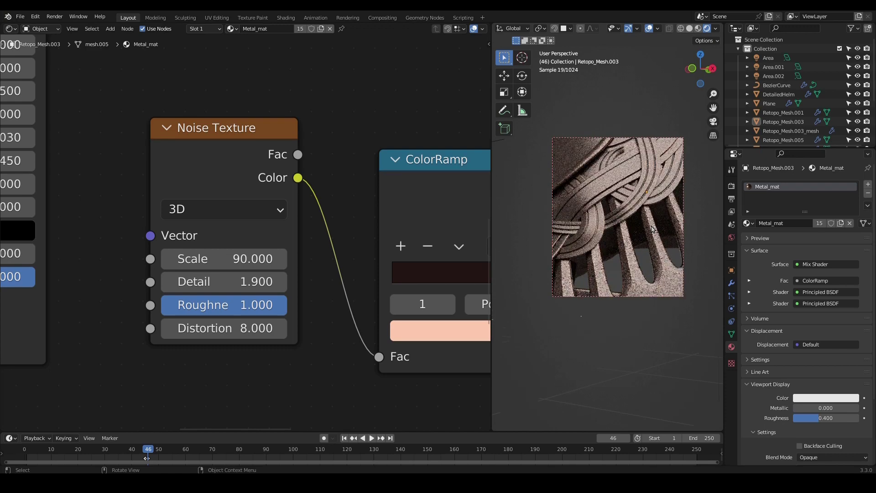
- Lower the Detail of the other Noise Texture, the one with scale 117.5, to 5.2
{"action": "middle_click_drag", "start_coordinate": [89, 191], "coordinate": [372, 367]}
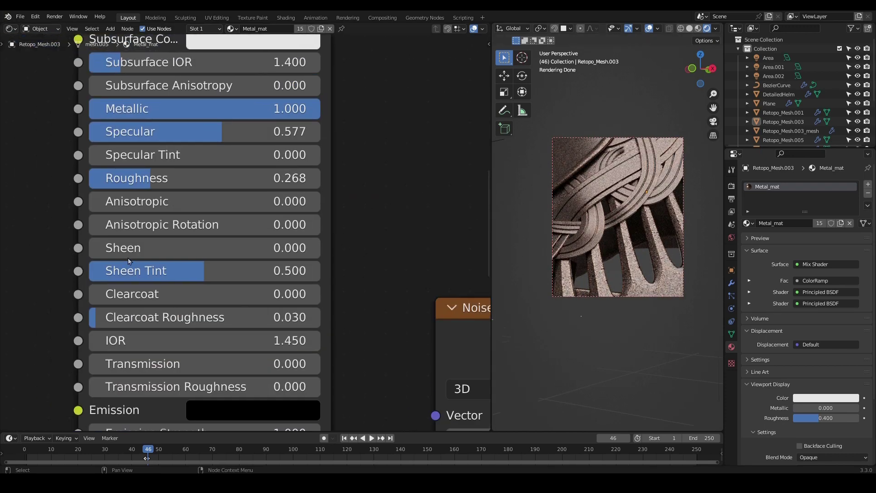
{"action": "scroll", "coordinate": [355, 328], "scroll_direction": "down", "scroll_amount": 3}
{"action": "middle_click_drag", "start_coordinate": [133, 281], "coordinate": [384, 265]}
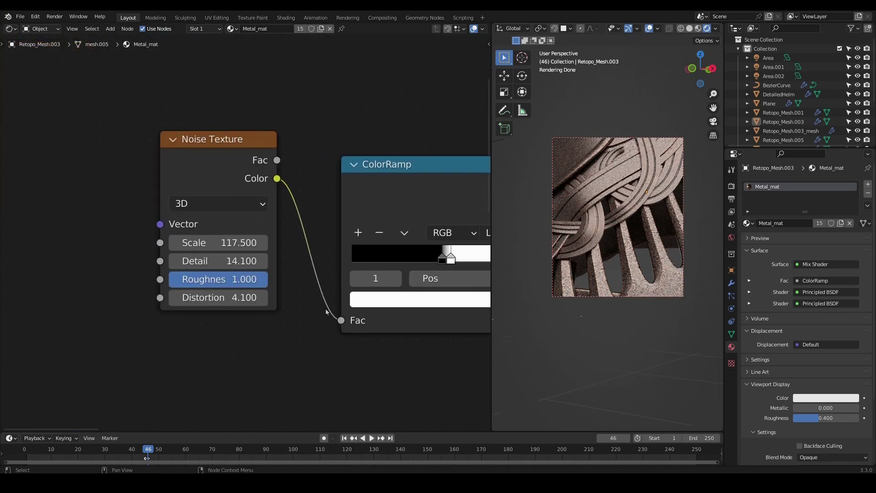
{"action": "scroll", "coordinate": [238, 269], "scroll_direction": "up", "scroll_amount": 2}
{"action": "scroll", "coordinate": [652, 231], "scroll_direction": "up", "scroll_amount": 2}
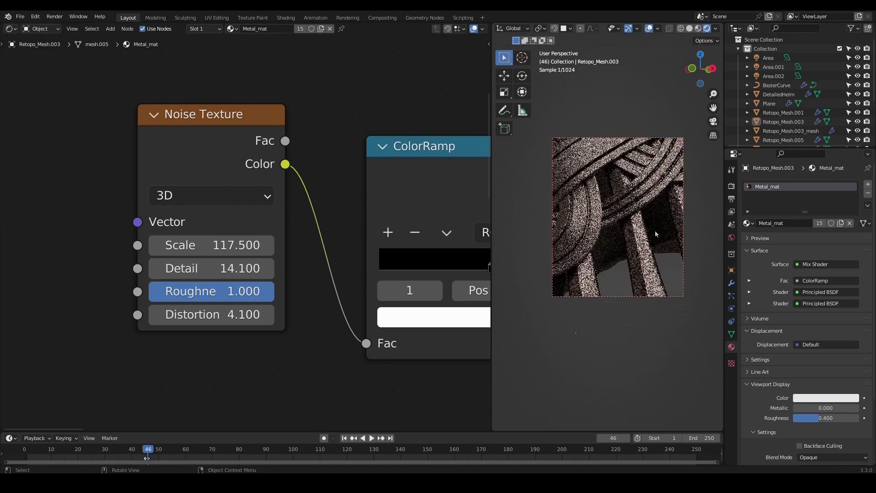
{"action": "left_click_drag", "start_coordinate": [247, 271], "coordinate": [155, 271]}
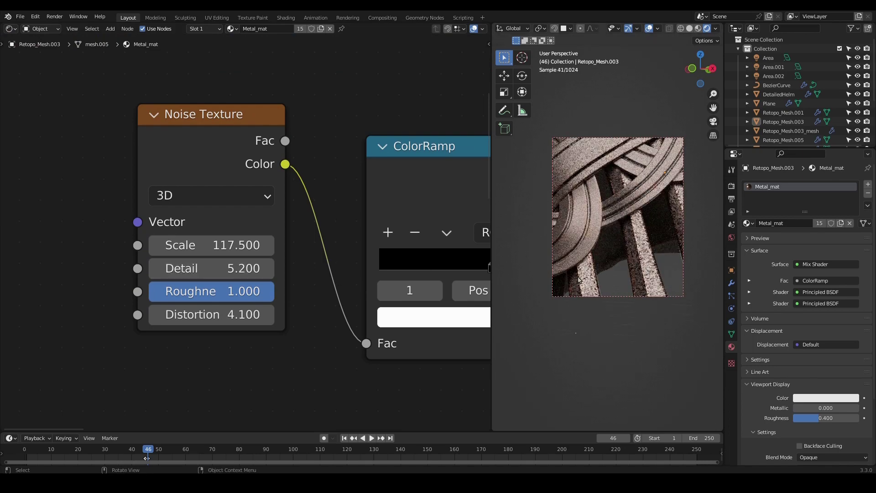
- Examine the noise pattern on the helmet's visor slots, dome and braided ornament in the rendered view
{"action": "middle_click_drag", "start_coordinate": [621, 323], "coordinate": [654, 246], "text": "shift"}
{"action": "scroll", "coordinate": [654, 247], "scroll_direction": "down", "scroll_amount": 2}
{"action": "scroll", "coordinate": [660, 260], "scroll_direction": "up", "scroll_amount": 2}
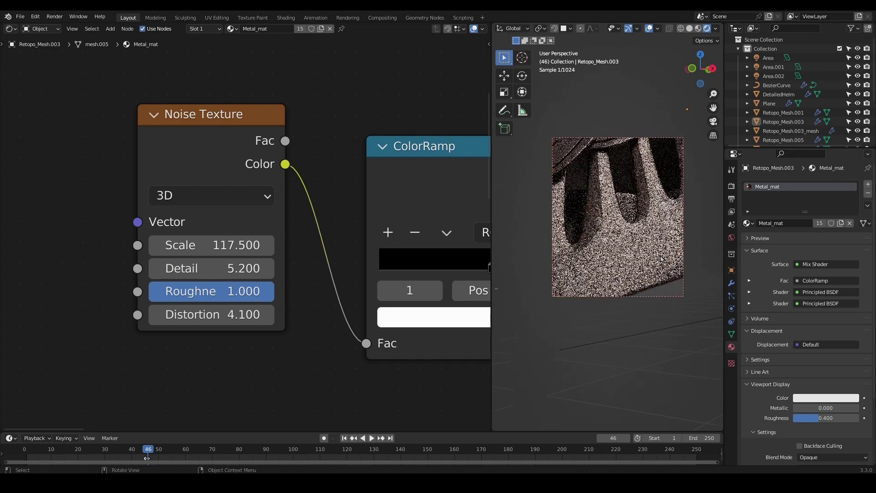
{"action": "middle_click_drag", "start_coordinate": [638, 182], "coordinate": [653, 255], "text": "shift"}
{"action": "scroll", "coordinate": [653, 242], "scroll_direction": "down", "scroll_amount": 3}
{"action": "scroll", "coordinate": [653, 243], "scroll_direction": "up", "scroll_amount": 2}
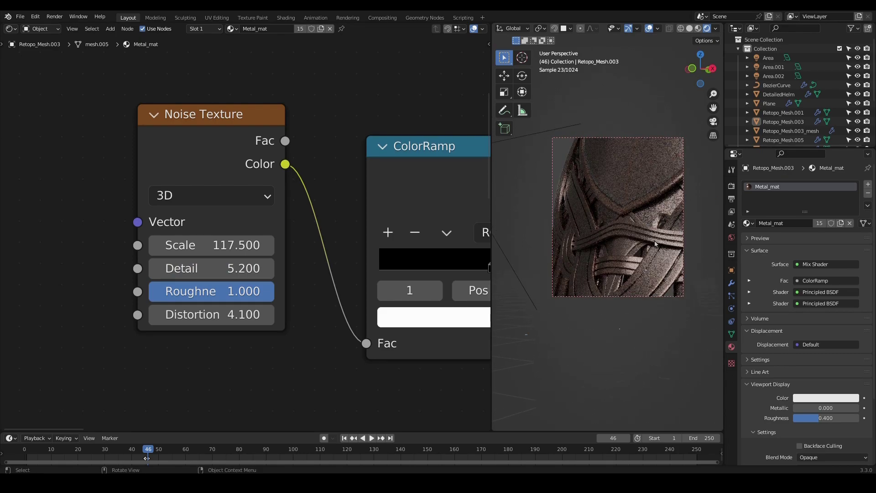
{"action": "scroll", "coordinate": [656, 243], "scroll_direction": "up", "scroll_amount": 2}
{"action": "middle_click_drag", "start_coordinate": [656, 243], "coordinate": [560, 248], "text": "shift"}
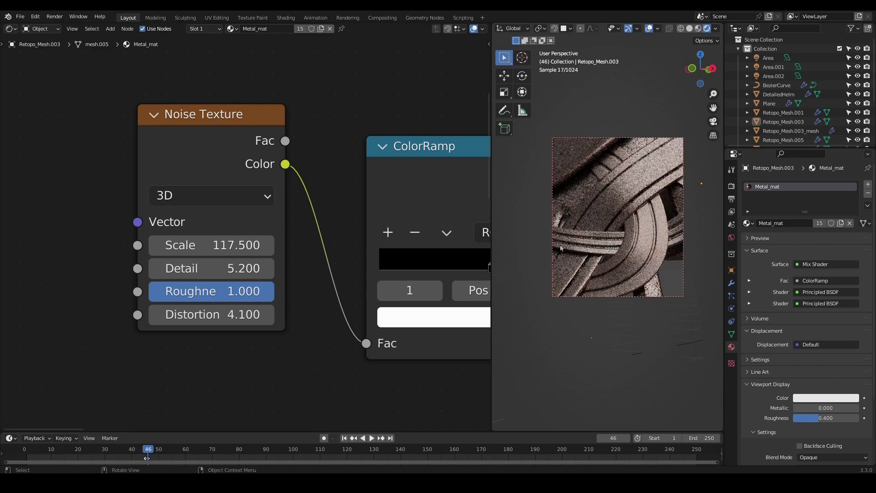
- Set the Detail of the Noise Texture with scale 117.5 to 6 and check the helmet
{"action": "left_click", "coordinate": [252, 261]}
{"action": "type", "text": "6"}
{"action": "key", "text": "Return"}
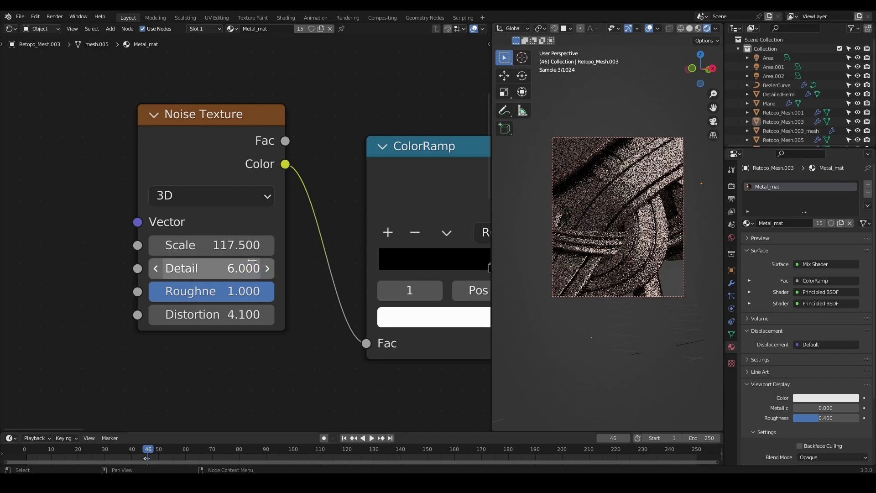
{"action": "scroll", "coordinate": [637, 211], "scroll_direction": "down", "scroll_amount": 2}
{"action": "scroll", "coordinate": [638, 211], "scroll_direction": "down", "scroll_amount": 2}
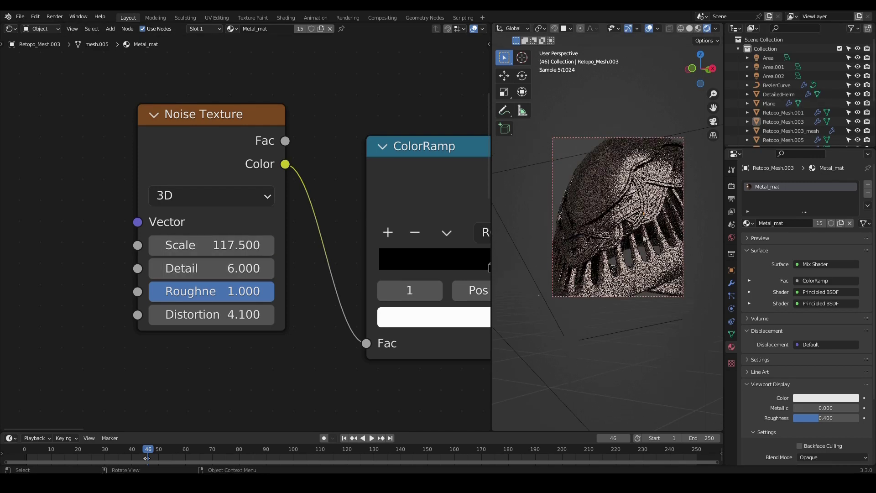
{"action": "middle_click_drag", "start_coordinate": [638, 211], "coordinate": [603, 203], "text": "shift"}
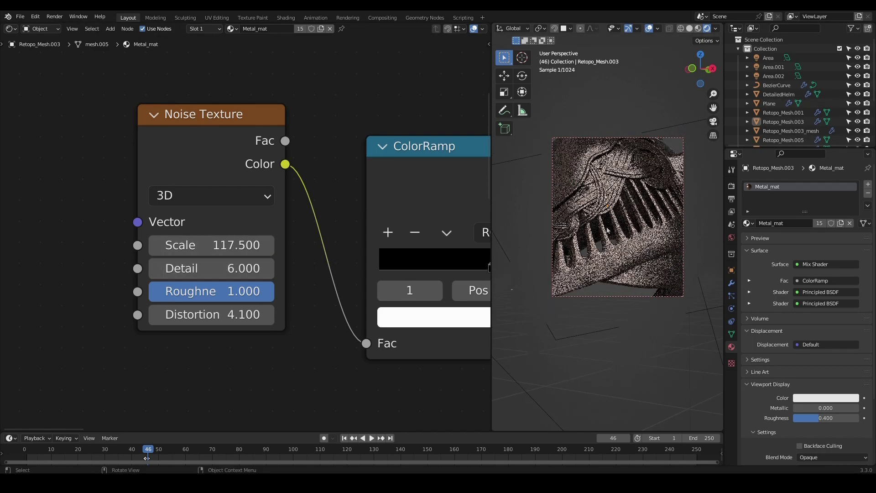
- Switch the viewport to solid shading and move the lower Principled BSDF with its Noise Texture and ColorRamp farther down
{"action": "left_click", "coordinate": [689, 29]}
{"action": "scroll", "coordinate": [279, 262], "scroll_direction": "down", "scroll_amount": 6}
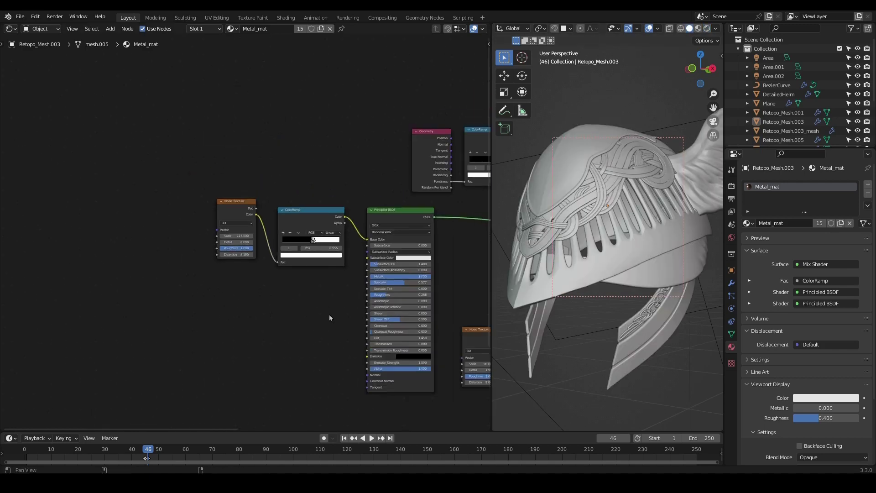
{"action": "middle_click_drag", "start_coordinate": [330, 315], "coordinate": [119, 278]}
{"action": "scroll", "coordinate": [276, 249], "scroll_direction": "down", "scroll_amount": 4}
{"action": "middle_click_drag", "start_coordinate": [369, 199], "coordinate": [309, 155]}
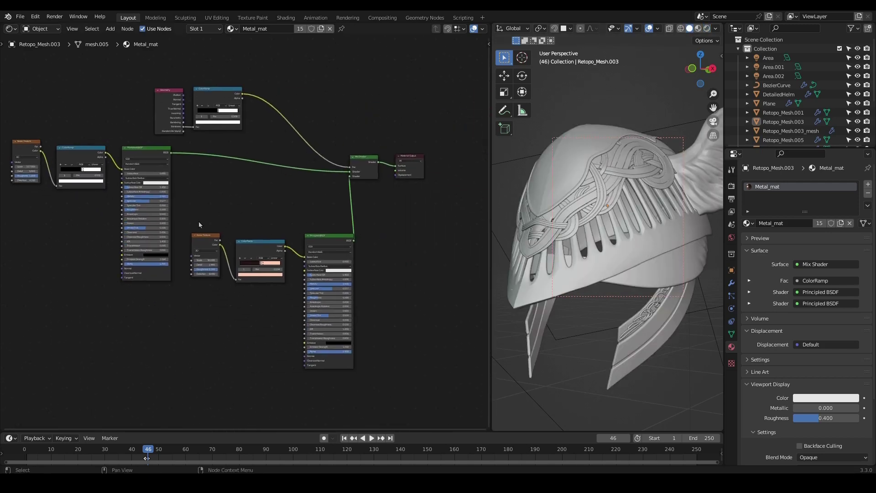
{"action": "left_click_drag", "start_coordinate": [199, 224], "coordinate": [353, 270]}
{"action": "left_click_drag", "start_coordinate": [323, 242], "coordinate": [327, 308]}
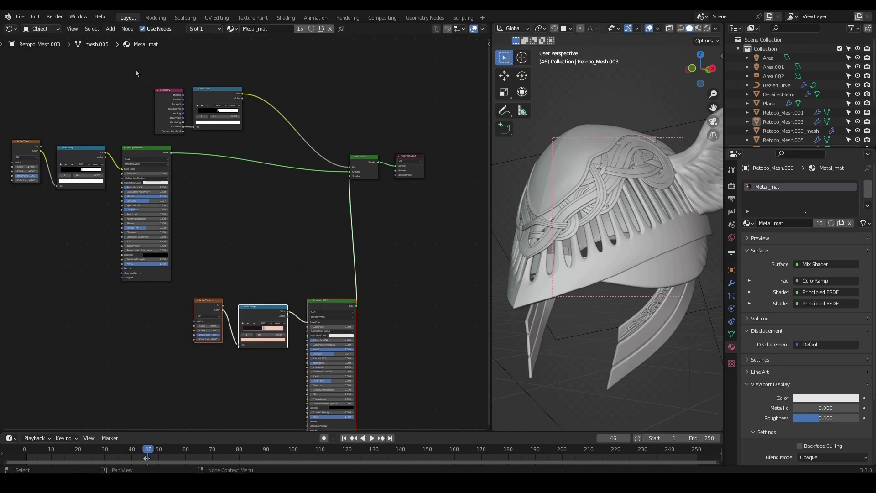
- Shift the Geometry and ColorRamp pair and the upper Principled BSDF chain to the right, closer to the Mix Shader
{"action": "left_click_drag", "start_coordinate": [136, 69], "coordinate": [238, 77]}
{"action": "left_click_drag", "start_coordinate": [22, 130], "coordinate": [169, 235]}
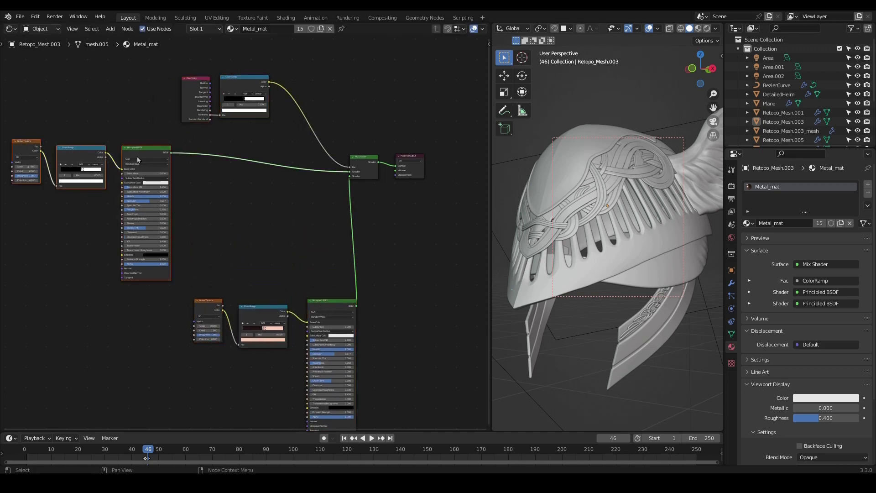
{"action": "left_click_drag", "start_coordinate": [145, 148], "coordinate": [244, 150]}
- Move the lower Noise Texture farther left and down from its ColorRamp, and select both nodes
{"action": "scroll", "coordinate": [320, 262], "scroll_direction": "up", "scroll_amount": 1}
{"action": "middle_click_drag", "start_coordinate": [320, 262], "coordinate": [307, 154]}
{"action": "scroll", "coordinate": [245, 225], "scroll_direction": "up", "scroll_amount": 3}
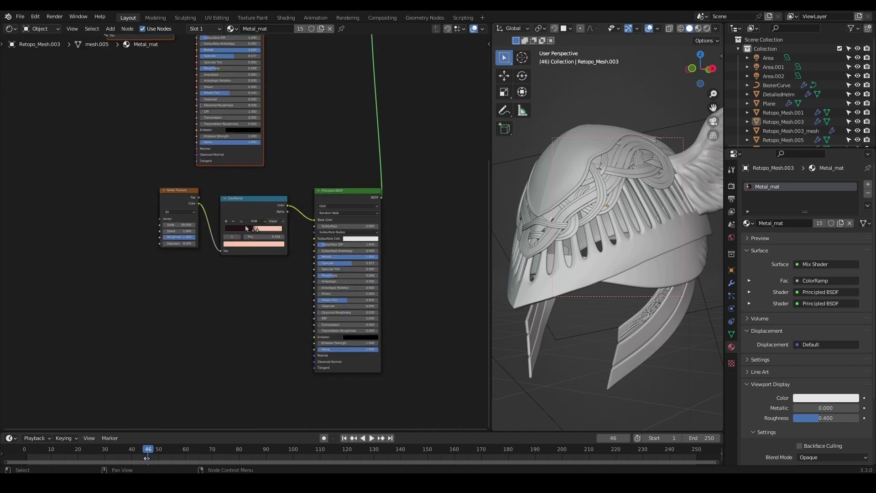
{"action": "left_click_drag", "start_coordinate": [176, 192], "coordinate": [150, 227]}
{"action": "scroll", "coordinate": [256, 235], "scroll_direction": "up", "scroll_amount": 2}
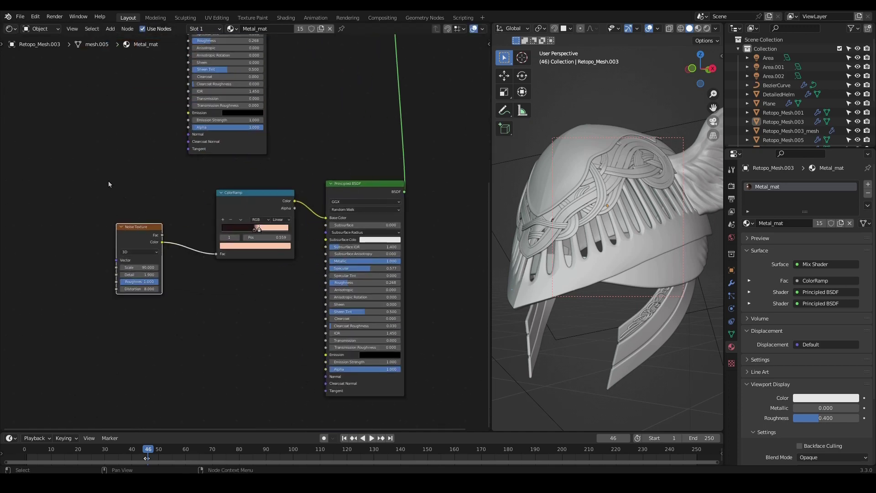
{"action": "left_click_drag", "start_coordinate": [124, 200], "coordinate": [312, 325]}
- Widen the 3D viewport and show a larger render region around the helmet in rendered shading
{"action": "left_click_drag", "start_coordinate": [491, 226], "coordinate": [337, 247]}
{"action": "scroll", "coordinate": [542, 141], "scroll_direction": "up", "scroll_amount": 1}
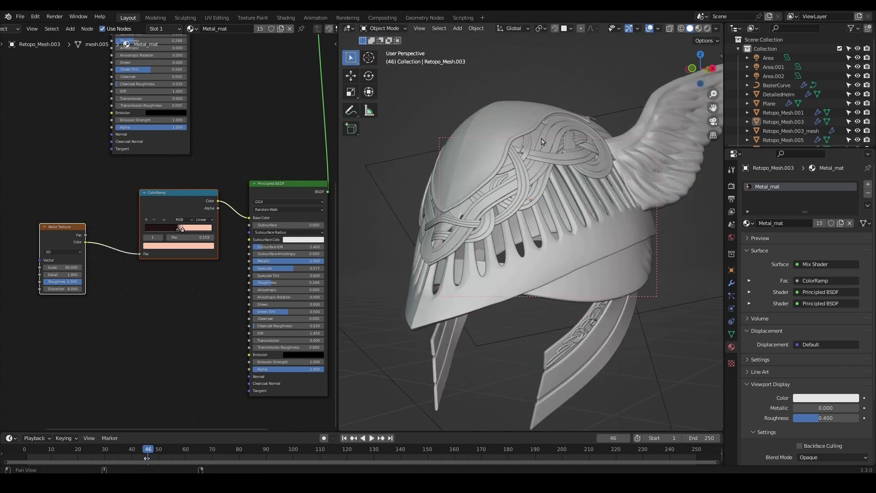
{"action": "middle_click_drag", "start_coordinate": [541, 138], "coordinate": [526, 140]}
{"action": "key", "text": "ctrl+b"}
{"action": "left_click_drag", "start_coordinate": [411, 87], "coordinate": [667, 365]}
{"action": "left_click", "coordinate": [707, 29]}
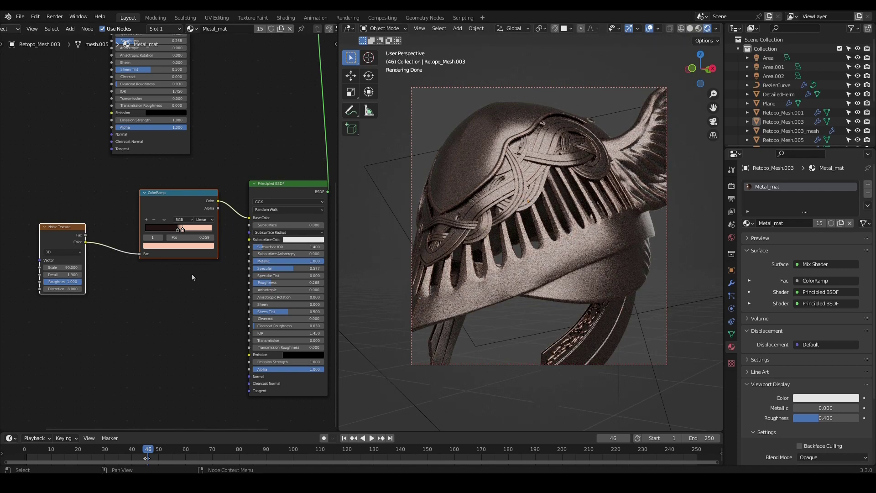
- Examine both Principled BSDF chains in the node tree and compare them with the rendered helmet
{"action": "scroll", "coordinate": [182, 265], "scroll_direction": "up", "scroll_amount": 1}
{"action": "scroll", "coordinate": [242, 321], "scroll_direction": "down", "scroll_amount": 3}
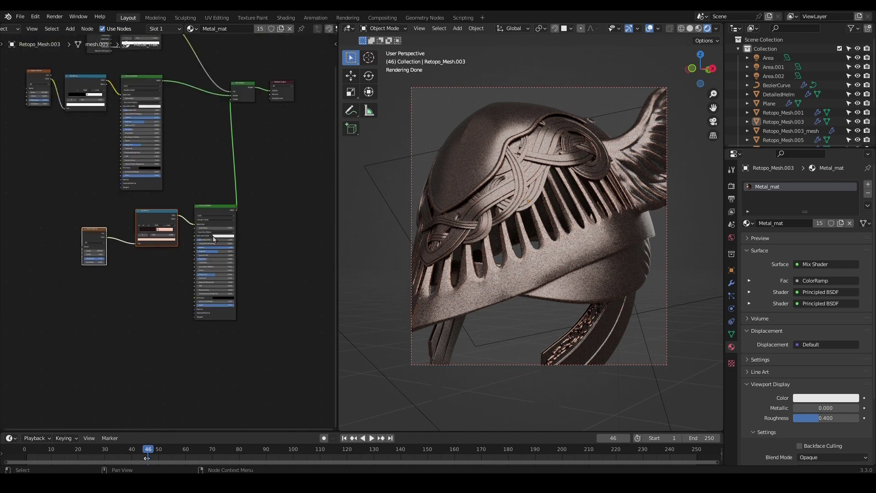
{"action": "scroll", "coordinate": [254, 213], "scroll_direction": "up", "scroll_amount": 4}
{"action": "middle_click_drag", "start_coordinate": [195, 345], "coordinate": [226, 260]}
{"action": "scroll", "coordinate": [173, 219], "scroll_direction": "down", "scroll_amount": 1}
{"action": "scroll", "coordinate": [183, 187], "scroll_direction": "down", "scroll_amount": 5}
{"action": "middle_click_drag", "start_coordinate": [184, 187], "coordinate": [314, 440]}
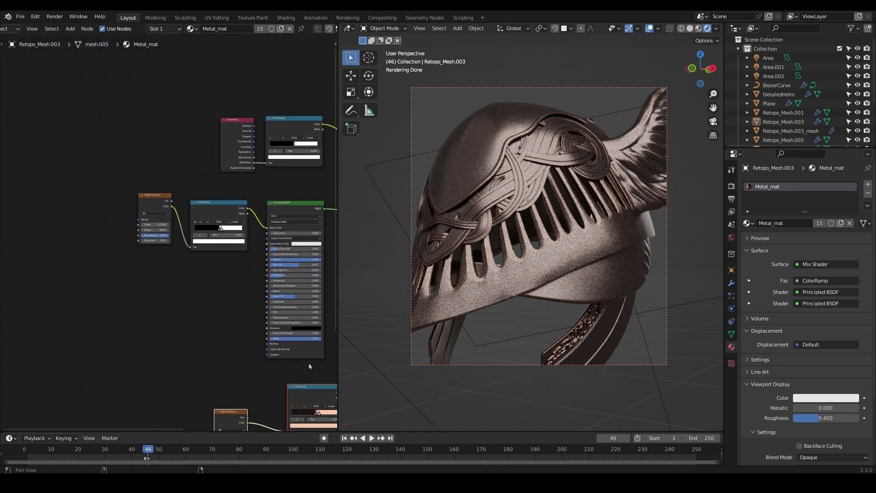
{"action": "middle_click_drag", "start_coordinate": [310, 385], "coordinate": [188, 219]}
{"action": "scroll", "coordinate": [188, 219], "scroll_direction": "up", "scroll_amount": 2}
{"action": "scroll", "coordinate": [173, 274], "scroll_direction": "up", "scroll_amount": 2}
{"action": "middle_click_drag", "start_coordinate": [173, 273], "coordinate": [154, 271]}
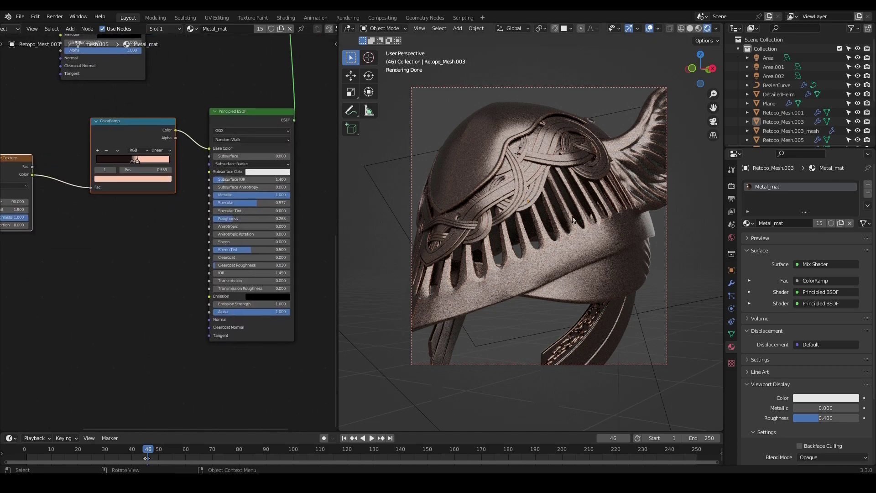
{"action": "scroll", "coordinate": [177, 260], "scroll_direction": "up", "scroll_amount": 2}
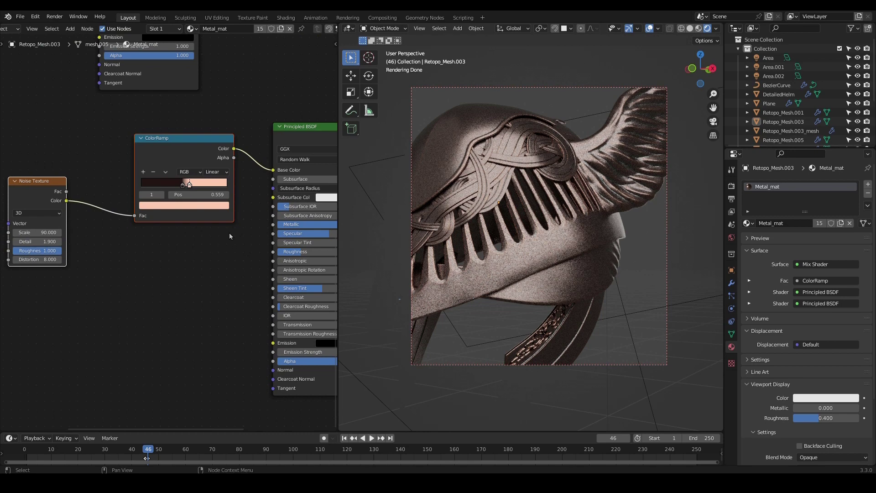
{"action": "scroll", "coordinate": [208, 283], "scroll_direction": "down", "scroll_amount": 2}
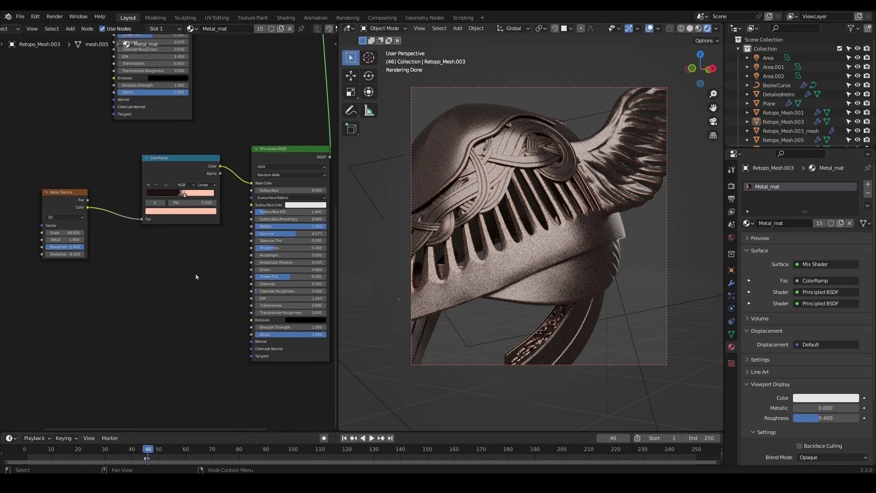
{"action": "scroll", "coordinate": [208, 310], "scroll_direction": "up", "scroll_amount": 1}
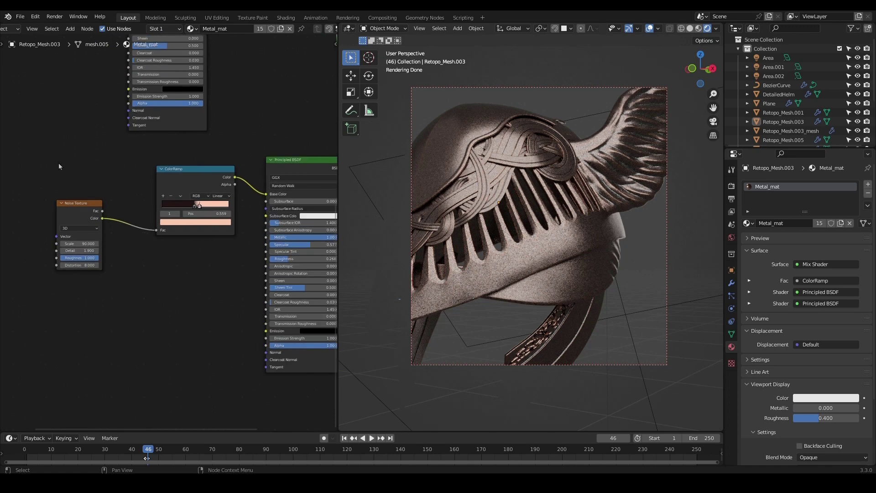
- Move the lower Noise Texture closer to its ColorRamp and duplicate both nodes, placing the copies below the originals
{"action": "left_click_drag", "start_coordinate": [89, 213], "coordinate": [109, 196]}
{"action": "left_click_drag", "start_coordinate": [63, 146], "coordinate": [218, 252]}
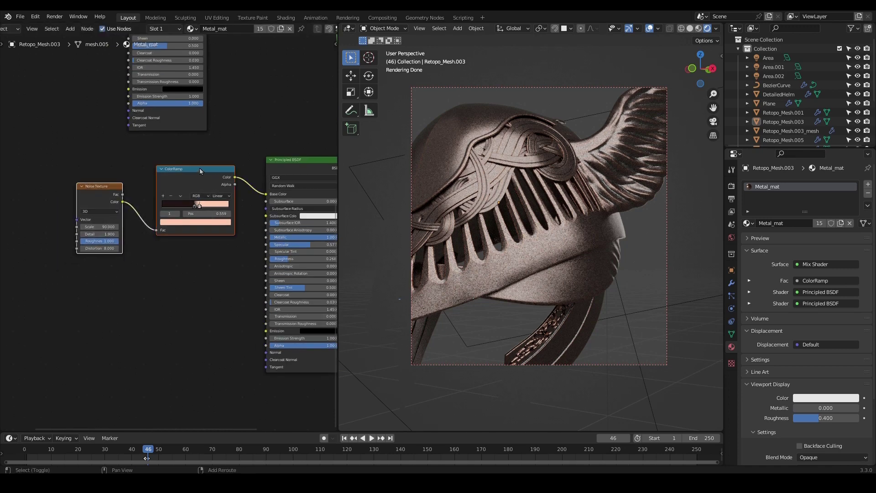
{"action": "key", "text": "shift+d"}
{"action": "left_click", "coordinate": [182, 294]}
{"action": "scroll", "coordinate": [181, 294], "scroll_direction": "up", "scroll_amount": 2}
{"action": "middle_click_drag", "start_coordinate": [181, 294], "coordinate": [231, 201]}
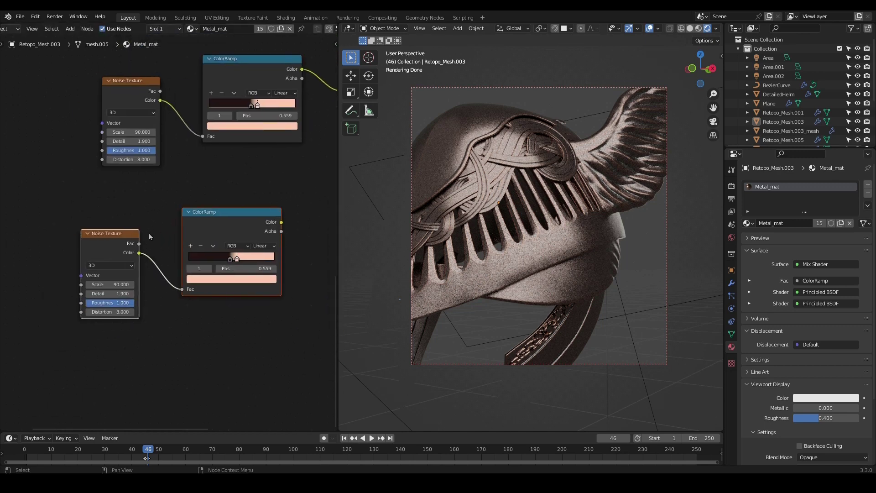
- Position the duplicated Noise Texture and ColorRamp close together side by side below the original pair
{"action": "left_click_drag", "start_coordinate": [119, 203], "coordinate": [250, 292]}
{"action": "left_click_drag", "start_coordinate": [221, 213], "coordinate": [208, 221]}
{"action": "scroll", "coordinate": [213, 249], "scroll_direction": "up", "scroll_amount": 3}
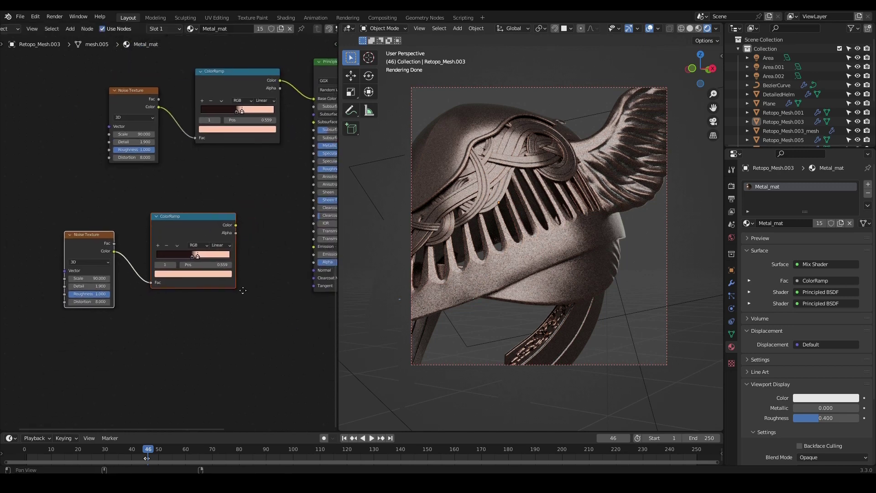
{"action": "scroll", "coordinate": [248, 313], "scroll_direction": "down", "scroll_amount": 1}
{"action": "mouse_move", "coordinate": [250, 314]}
{"action": "middle_mouse_down"}
{"action": "mouse_move", "coordinate": [190, 292]}
{"action": "mouse_move", "coordinate": [185, 303]}
{"action": "mouse_move", "coordinate": [259, 311]}
{"action": "middle_mouse_up"}
{"action": "left_click", "coordinate": [171, 278]}
{"action": "left_click_drag", "start_coordinate": [103, 234], "coordinate": [121, 226]}
{"action": "scroll", "coordinate": [183, 224], "scroll_direction": "up", "scroll_amount": 1}
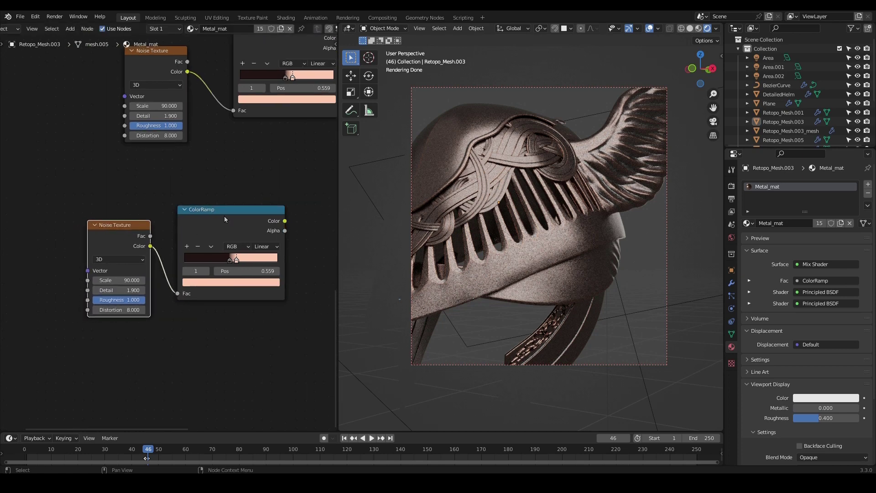
{"action": "left_click_drag", "start_coordinate": [223, 215], "coordinate": [215, 217]}
- Examine the duplicated Noise Texture and ColorRamp beside the lower Principled BSDF
{"action": "scroll", "coordinate": [255, 234], "scroll_direction": "up", "scroll_amount": 3}
{"action": "scroll", "coordinate": [281, 233], "scroll_direction": "down", "scroll_amount": 4}
{"action": "middle_click_drag", "start_coordinate": [327, 285], "coordinate": [213, 294]}
{"action": "scroll", "coordinate": [174, 290], "scroll_direction": "down", "scroll_amount": 2}
{"action": "scroll", "coordinate": [203, 296], "scroll_direction": "up", "scroll_amount": 1}
{"action": "scroll", "coordinate": [202, 295], "scroll_direction": "down", "scroll_amount": 3}
{"action": "scroll", "coordinate": [212, 295], "scroll_direction": "up", "scroll_amount": 2}
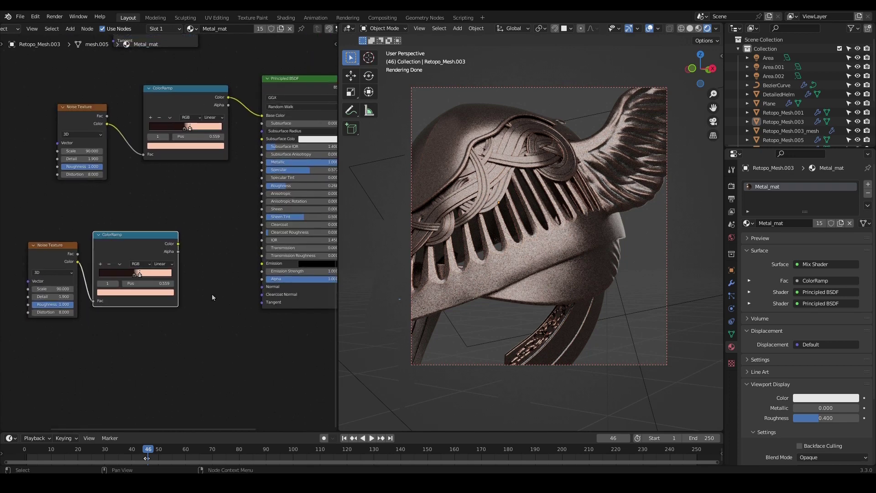
{"action": "scroll", "coordinate": [186, 276], "scroll_direction": "up", "scroll_amount": 3}
{"action": "scroll", "coordinate": [170, 269], "scroll_direction": "up", "scroll_amount": 2}
{"action": "middle_click_drag", "start_coordinate": [134, 220], "coordinate": [255, 158]}
{"action": "scroll", "coordinate": [169, 222], "scroll_direction": "up", "scroll_amount": 1}
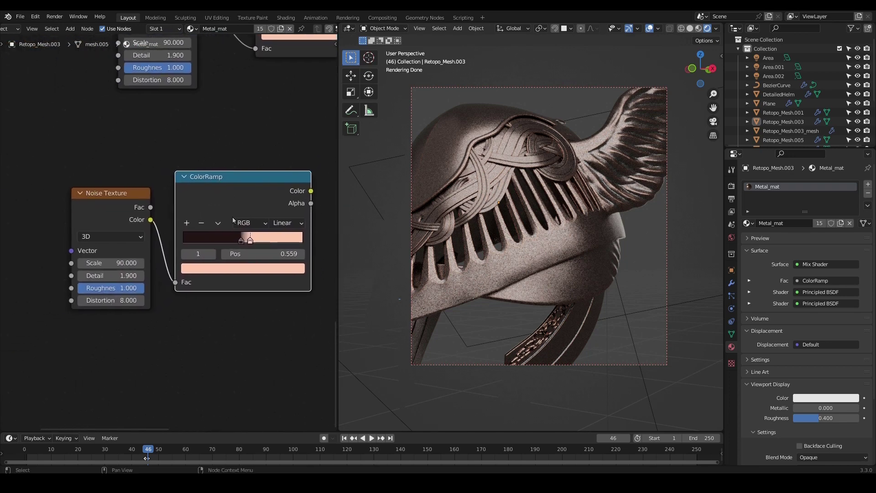
- Set the dark colour stop of the duplicated ColorRamp to pure black, hex 000000
{"action": "left_click", "coordinate": [242, 241]}
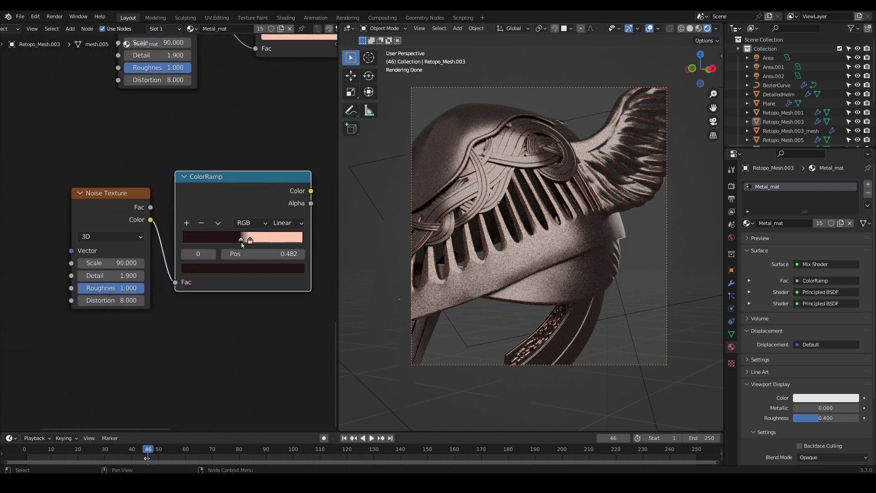
{"action": "left_click", "coordinate": [243, 267]}
{"action": "left_click", "coordinate": [264, 204]}
{"action": "left_click", "coordinate": [202, 216]}
{"action": "type", "text": "ff"}
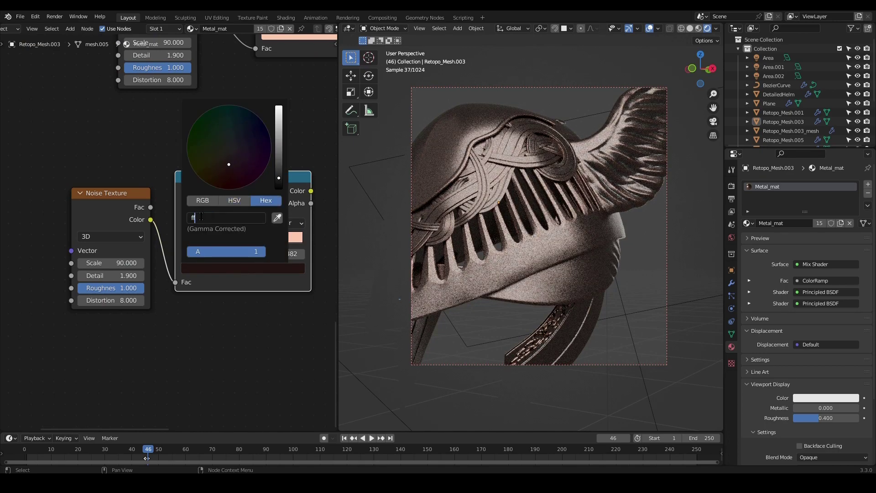
{"action": "type", "text": "ffff"}
{"action": "key", "text": "Return"}
{"action": "left_click_drag", "start_coordinate": [278, 137], "coordinate": [279, 187]}
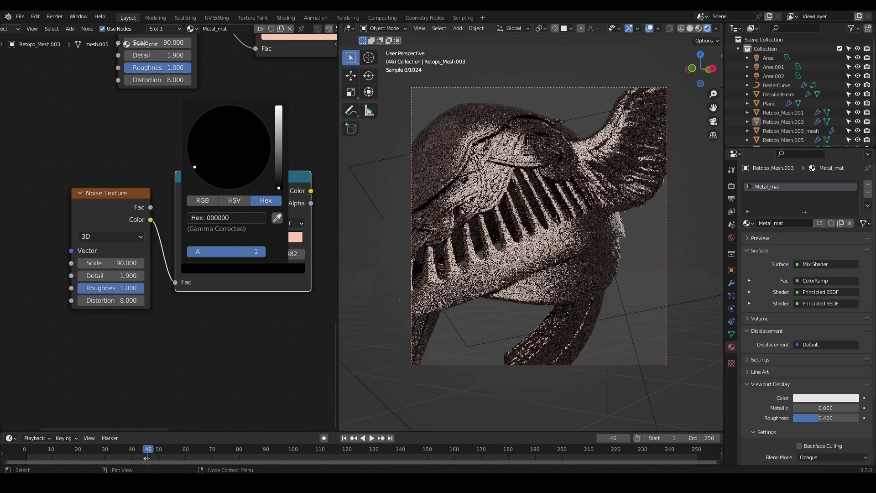
{"action": "left_click", "coordinate": [215, 344]}
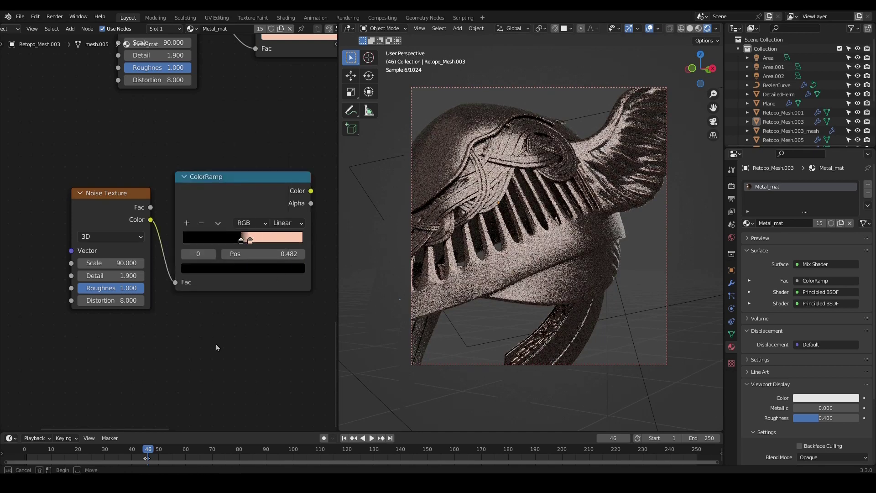
- Set the light colour stop of the duplicated ColorRamp to pure white, hex FFFFFF
{"action": "left_click", "coordinate": [250, 240]}
{"action": "left_click", "coordinate": [254, 268]}
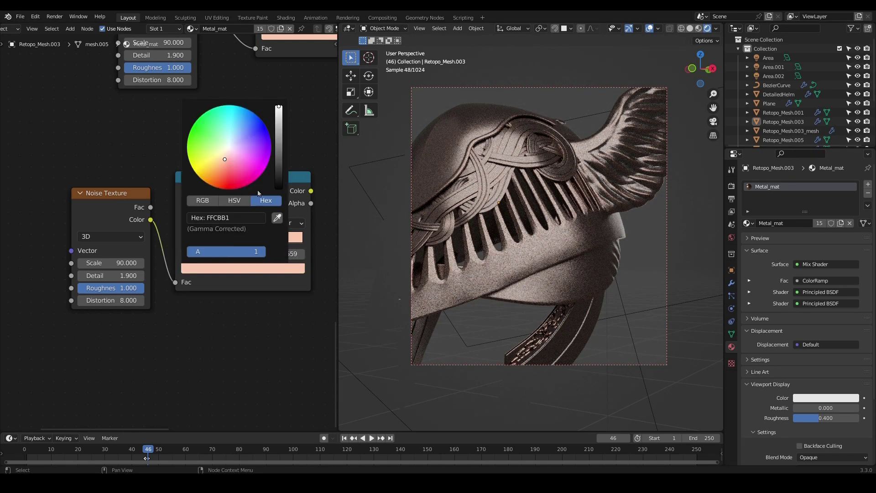
{"action": "left_click", "coordinate": [240, 218]}
{"action": "type", "text": "ffffff"}
{"action": "key", "text": "Return"}
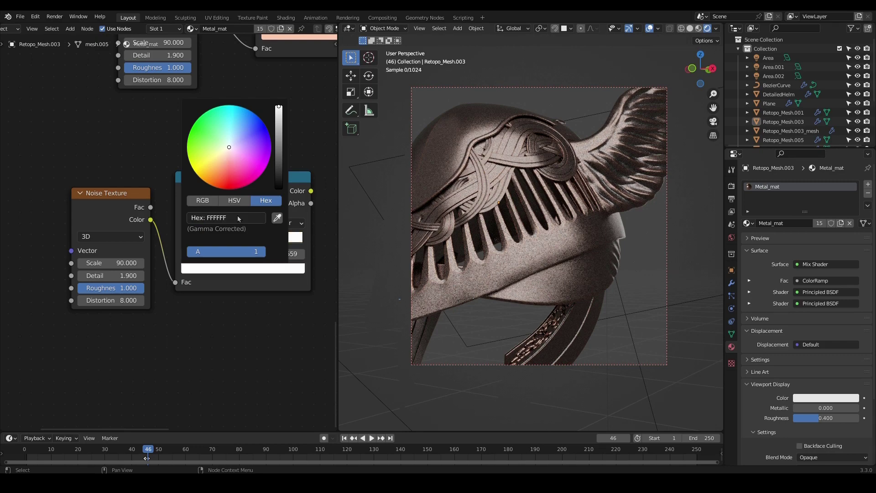
- Add a Bump node and place it between the black-and-white ColorRamp and the lower Principled BSDF
{"action": "middle_click_drag", "start_coordinate": [247, 310], "coordinate": [145, 322]}
{"action": "scroll", "coordinate": [170, 301], "scroll_direction": "down", "scroll_amount": 3}
{"action": "scroll", "coordinate": [162, 320], "scroll_direction": "down", "scroll_amount": 1}
{"action": "key", "text": "shift+a"}
{"action": "left_click", "coordinate": [154, 321]}
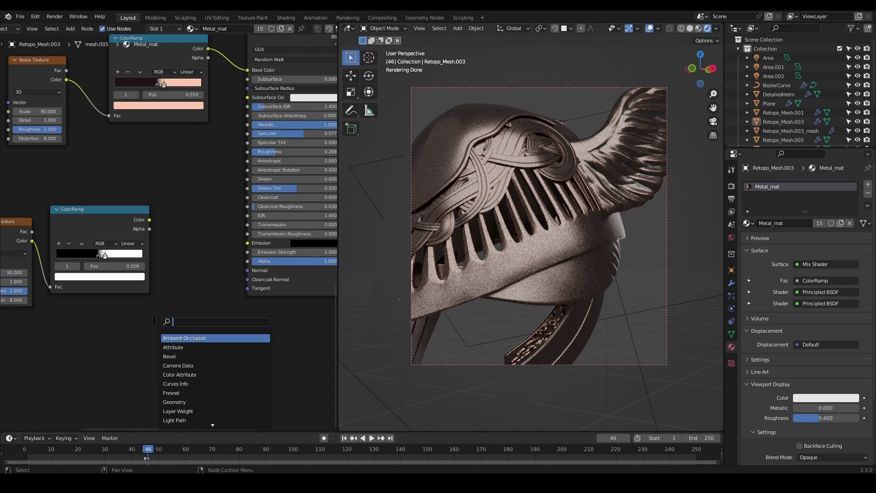
{"action": "type", "text": "bu"}
{"action": "key", "text": "Return"}
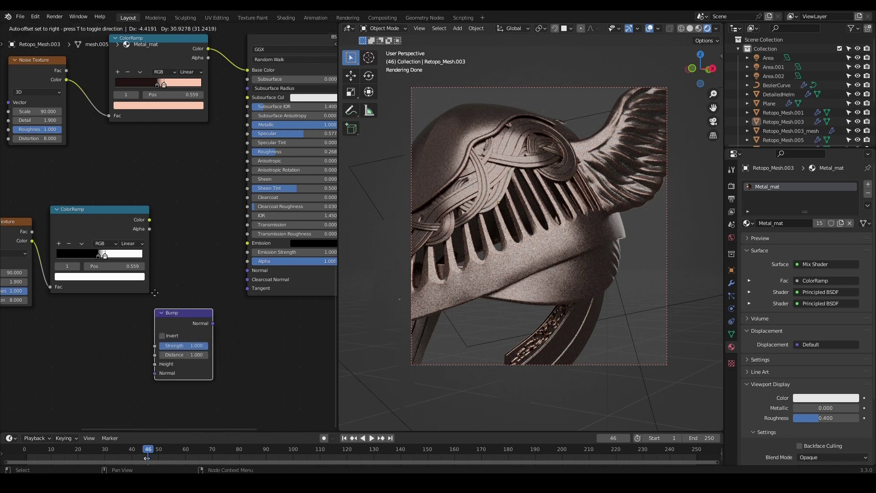
{"action": "left_click", "coordinate": [160, 208]}
- Connect the black-and-white ColorRamp's Color to the Bump node's Height, and the Bump's Normal to the Principled BSDF's Normal
{"action": "scroll", "coordinate": [159, 208], "scroll_direction": "up", "scroll_amount": 2}
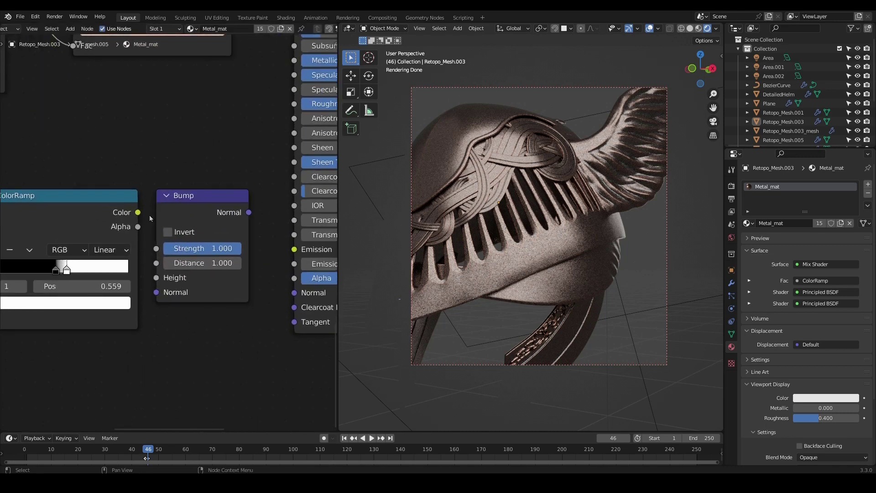
{"action": "left_click_drag", "start_coordinate": [138, 213], "coordinate": [156, 278]}
{"action": "middle_click_drag", "start_coordinate": [251, 323], "coordinate": [175, 322]}
{"action": "left_click_drag", "start_coordinate": [172, 212], "coordinate": [220, 292]}
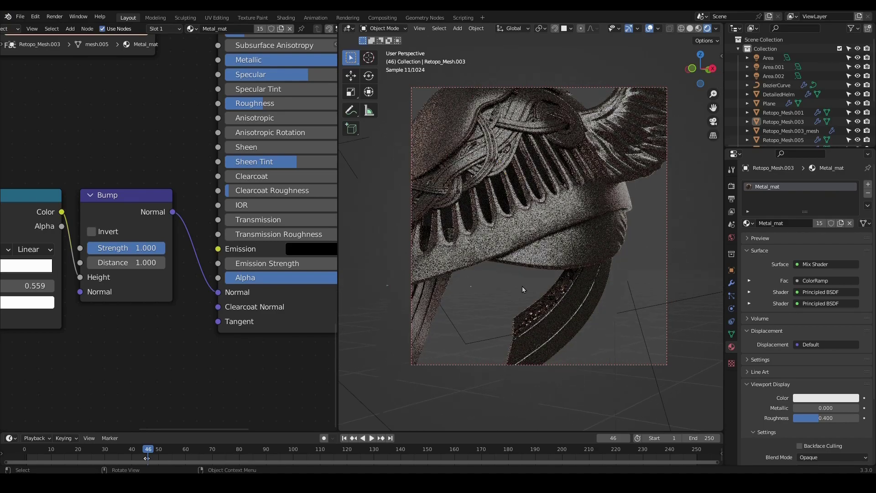
{"action": "middle_click_drag", "start_coordinate": [522, 286], "coordinate": [641, 260]}
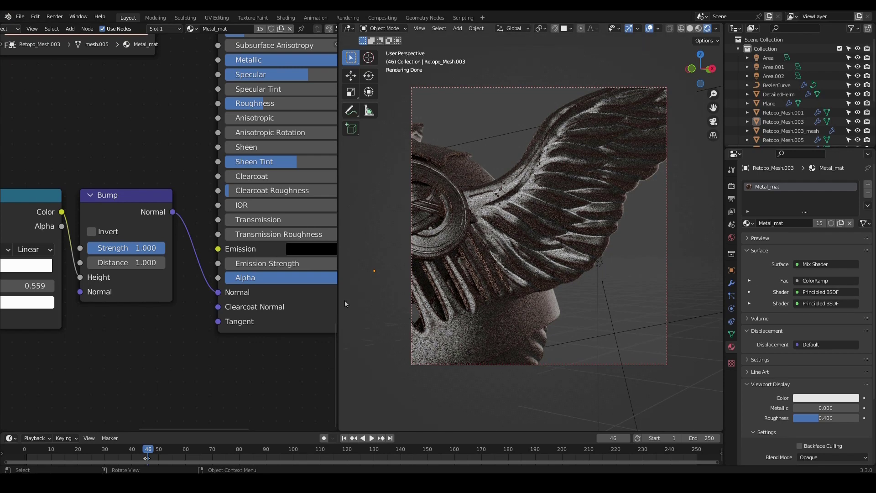
- Set the Distortion of the Noise Texture feeding the bump chain to 0
{"action": "scroll", "coordinate": [155, 302], "scroll_direction": "down", "scroll_amount": 6}
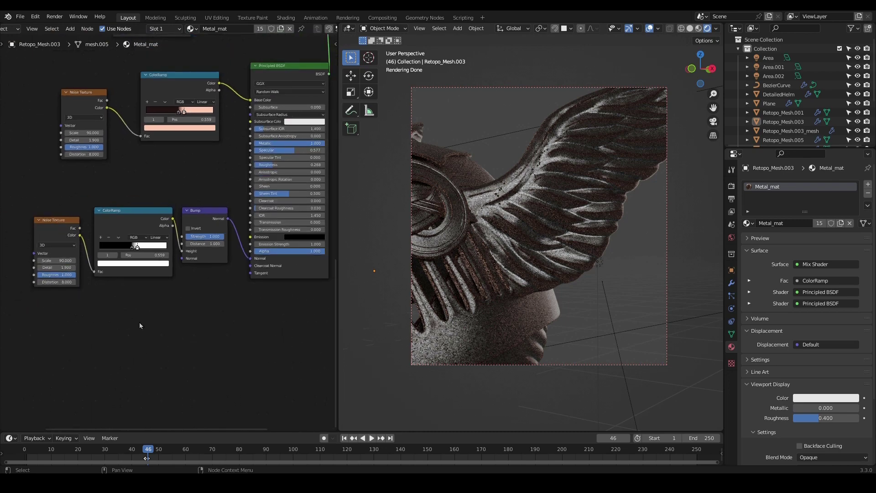
{"action": "scroll", "coordinate": [121, 217], "scroll_direction": "up", "scroll_amount": 1}
{"action": "left_click_drag", "start_coordinate": [39, 219], "coordinate": [39, 219]}
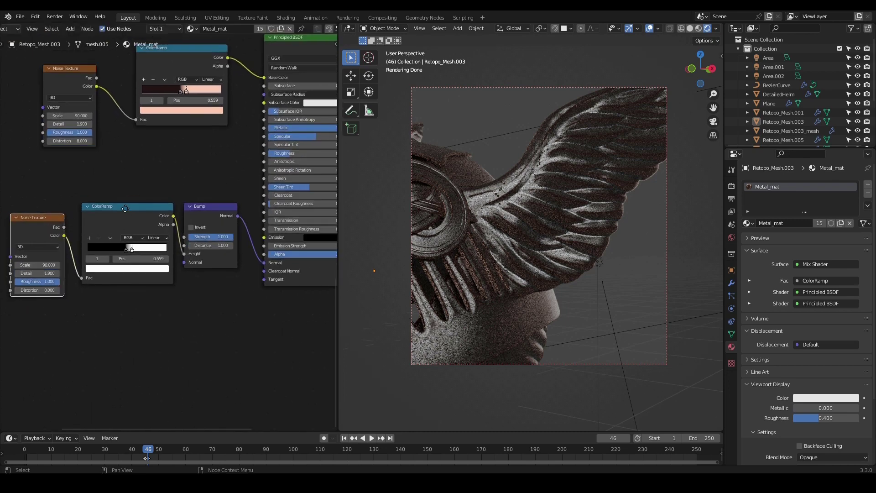
{"action": "left_click_drag", "start_coordinate": [123, 209], "coordinate": [124, 209]}
{"action": "middle_click_drag", "start_coordinate": [183, 311], "coordinate": [324, 315]}
{"action": "scroll", "coordinate": [292, 329], "scroll_direction": "up", "scroll_amount": 6}
{"action": "middle_click_drag", "start_coordinate": [276, 349], "coordinate": [222, 336]}
{"action": "scroll", "coordinate": [220, 336], "scroll_direction": "up", "scroll_amount": 2}
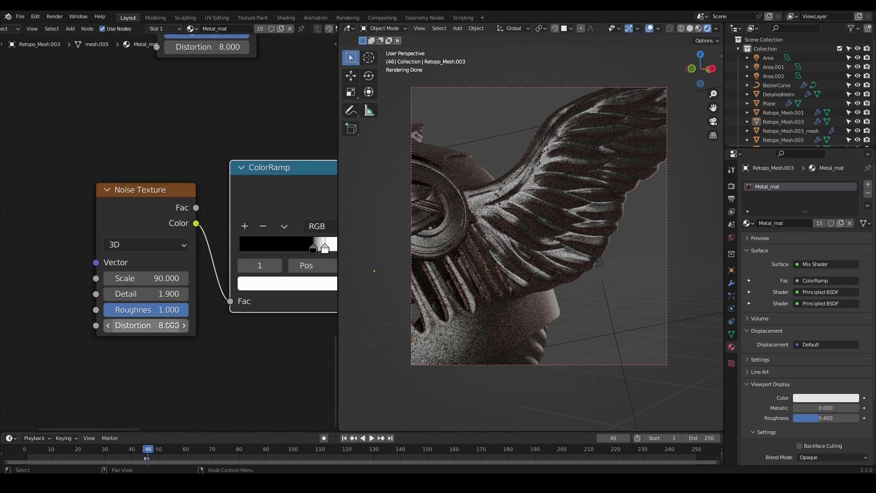
{"action": "left_click", "coordinate": [172, 327]}
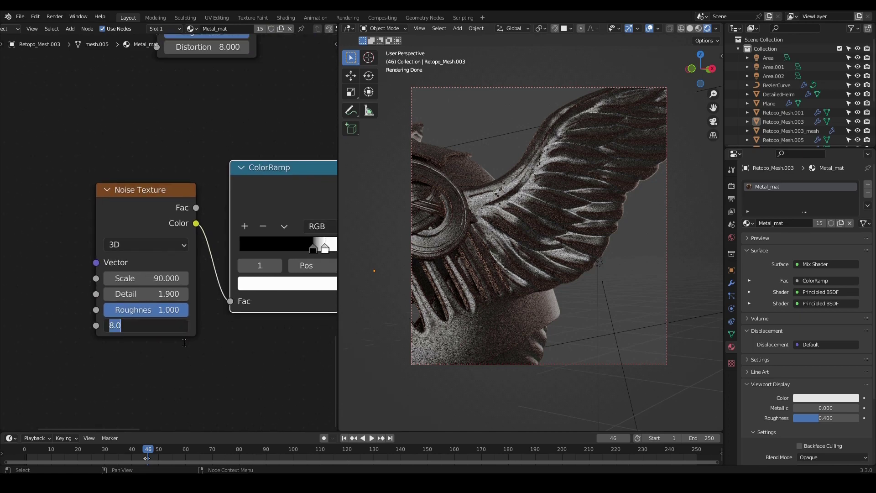
{"action": "type", "text": "0"}
{"action": "key", "text": "Return"}
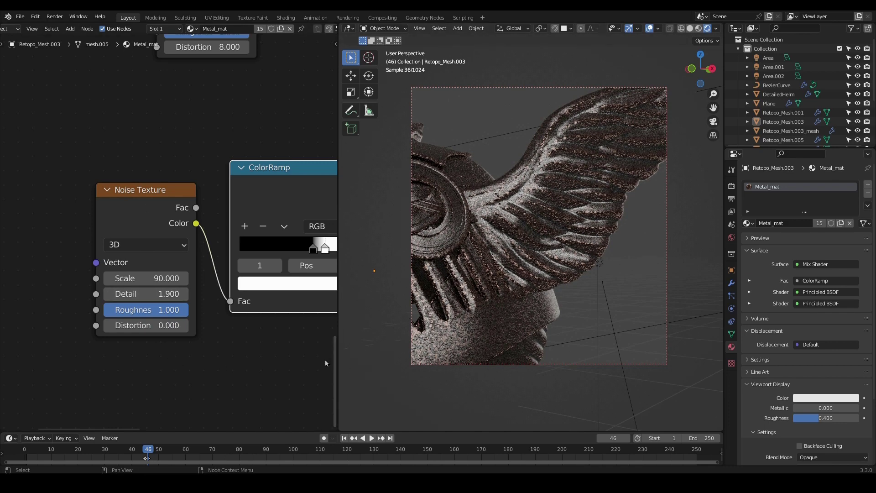
- Set the Bump node's Strength to 0.1 and inspect the helmet's surface up close
{"action": "middle_click_drag", "start_coordinate": [310, 358], "coordinate": [62, 360]}
{"action": "scroll", "coordinate": [238, 360], "scroll_direction": "up", "scroll_amount": 1}
{"action": "scroll", "coordinate": [253, 335], "scroll_direction": "down", "scroll_amount": 2}
{"action": "scroll", "coordinate": [253, 335], "scroll_direction": "up", "scroll_amount": 2}
{"action": "middle_click_drag", "start_coordinate": [254, 334], "coordinate": [177, 353]}
{"action": "left_click", "coordinate": [182, 251]}
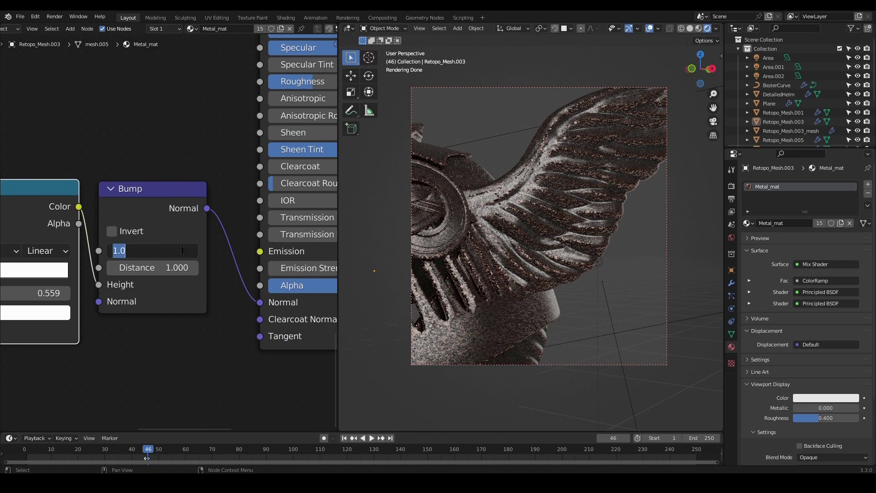
{"action": "type", "text": "0.1"}
{"action": "key", "text": "Return"}
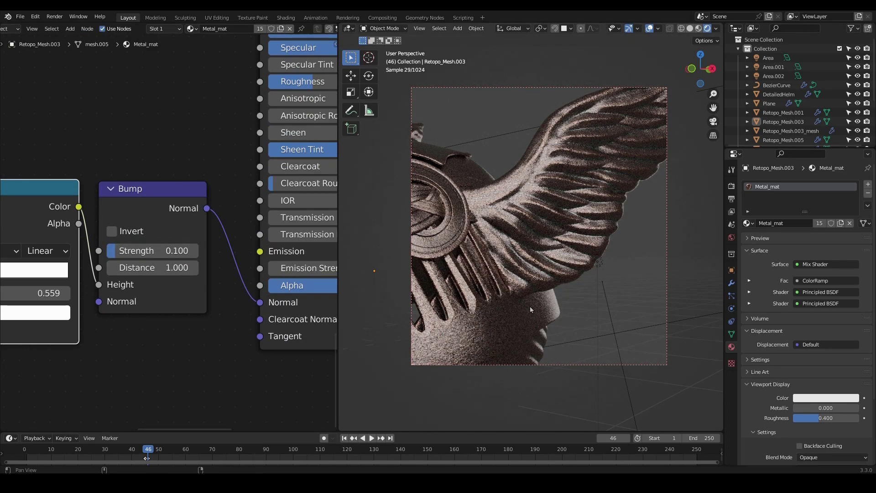
{"action": "middle_click_drag", "start_coordinate": [530, 305], "coordinate": [634, 237], "text": "shift"}
{"action": "middle_click_drag", "start_coordinate": [604, 299], "coordinate": [571, 331], "text": "shift"}
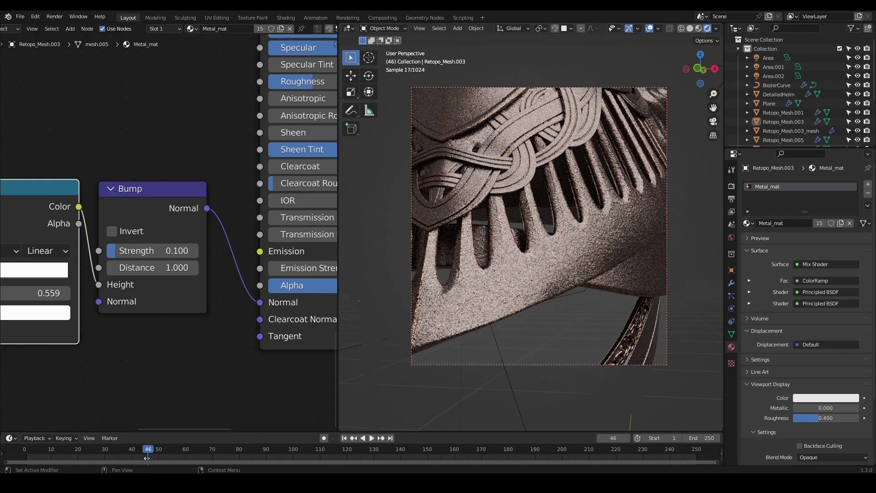
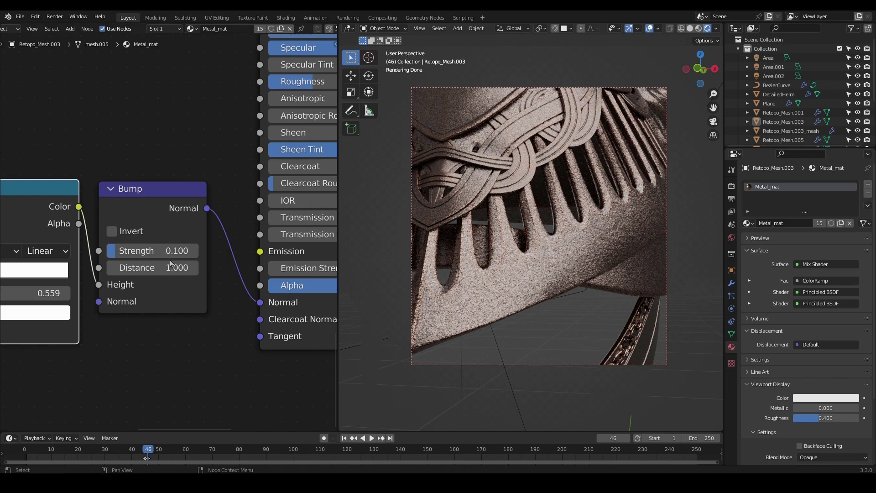
- Set the Scale of the bump chain's Noise Texture to 150 and check the helmet's wing
{"action": "scroll", "coordinate": [172, 282], "scroll_direction": "down", "scroll_amount": 2}
{"action": "scroll", "coordinate": [173, 281], "scroll_direction": "left", "scroll_amount": 5, "text": "ctrl"}
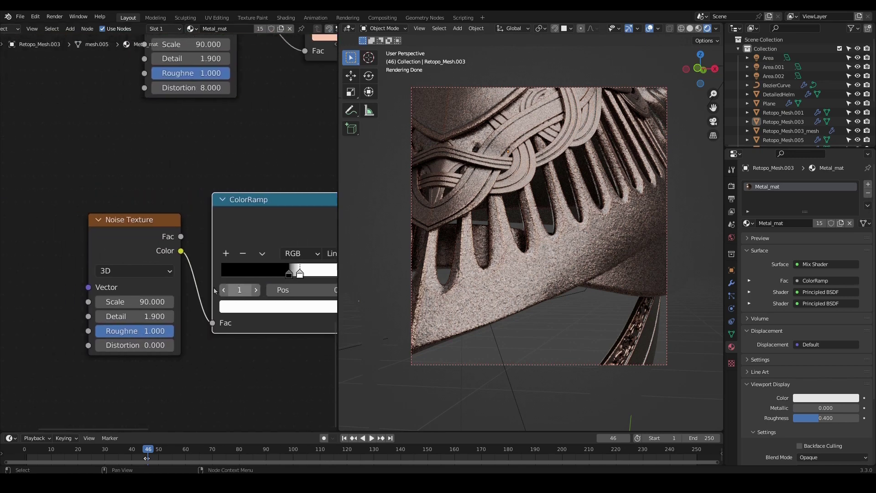
{"action": "double_click", "coordinate": [154, 301]}
{"action": "type", "text": "1"}
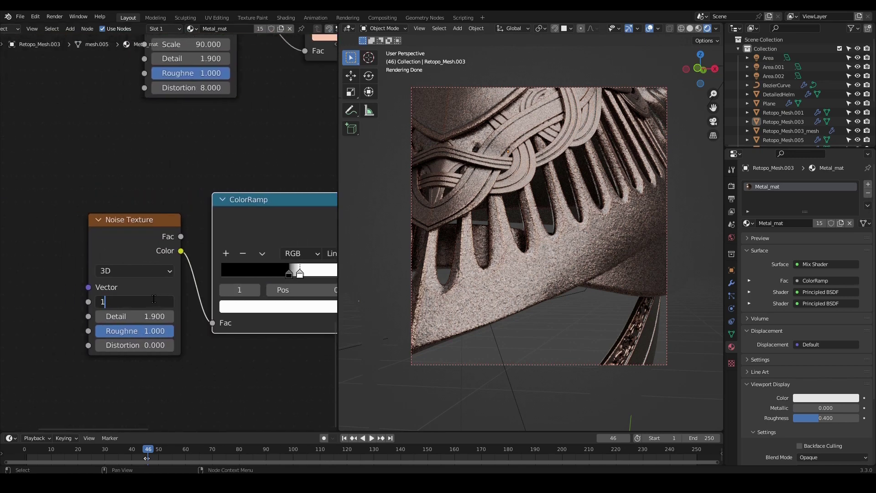
{"action": "type", "text": "50"}
{"action": "key", "text": "Return"}
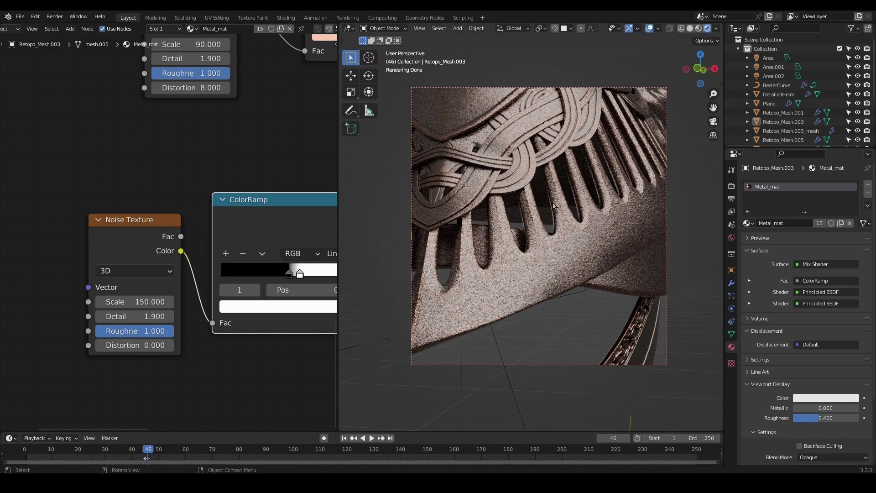
{"action": "middle_click_drag", "start_coordinate": [624, 253], "coordinate": [593, 270]}
- Try a Bump Strength of 0.3, mark spots on the wing with annotation strokes and undo them
{"action": "middle_click_drag", "start_coordinate": [296, 357], "coordinate": [176, 356]}
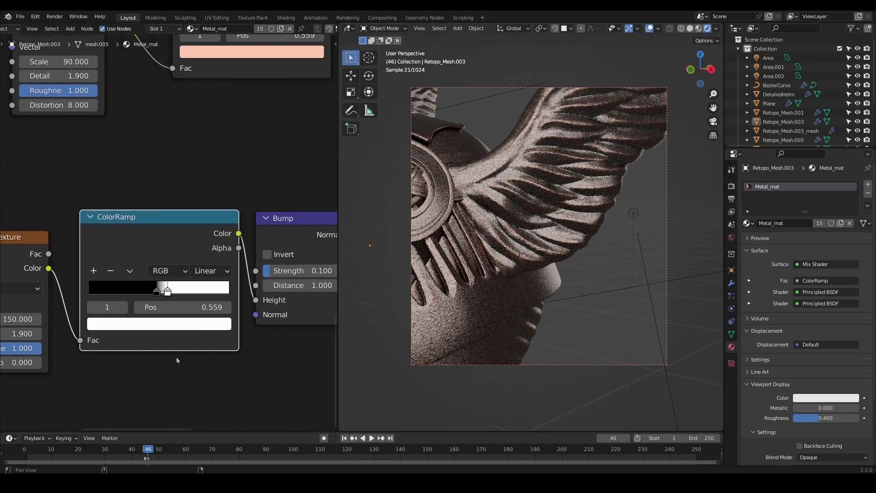
{"action": "middle_click_drag", "start_coordinate": [273, 361], "coordinate": [213, 360]}
{"action": "left_click", "coordinate": [267, 271]}
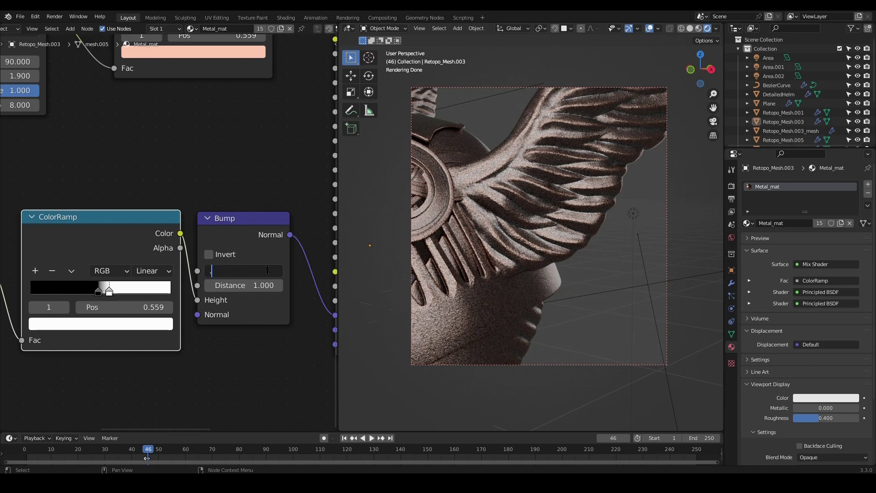
{"action": "type", "text": ".3"}
{"action": "key", "text": "Return"}
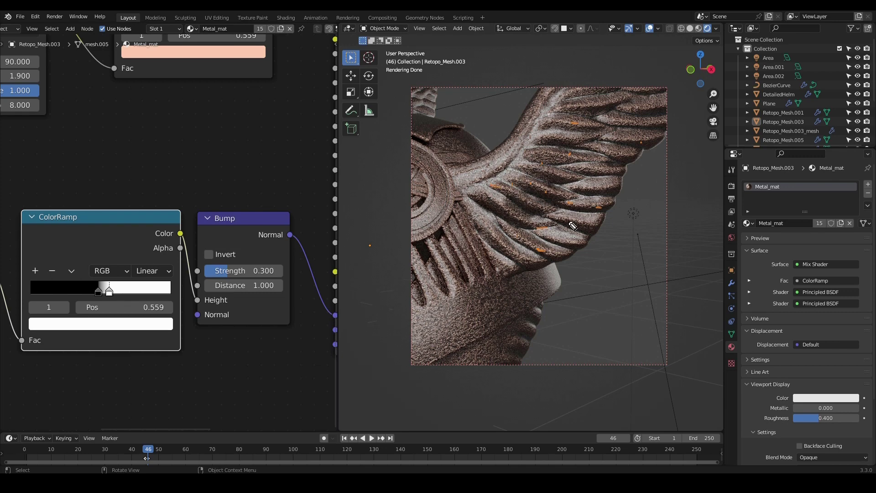
{"action": "left_click_drag", "start_coordinate": [601, 209], "coordinate": [624, 198]}
{"action": "key", "text": "ctrl+z"}
- Set the Bump node's Strength to 0.2
{"action": "double_click", "coordinate": [258, 270]}
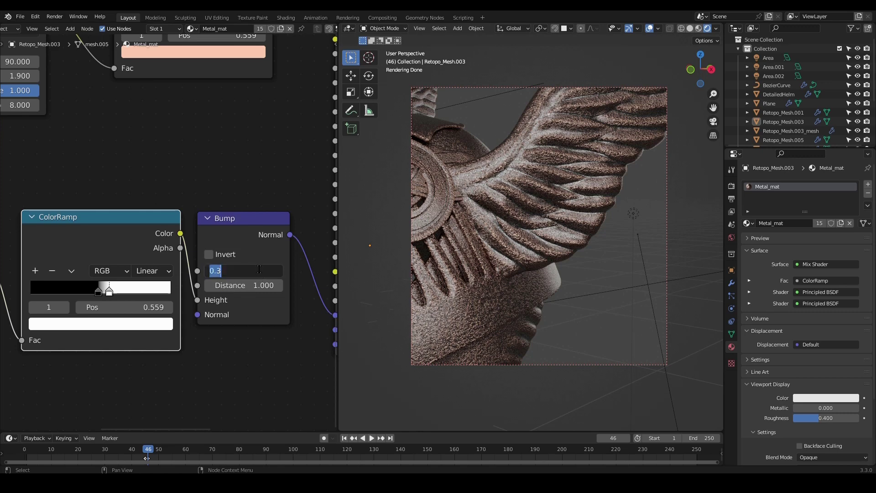
{"action": "key", "text": "Return"}
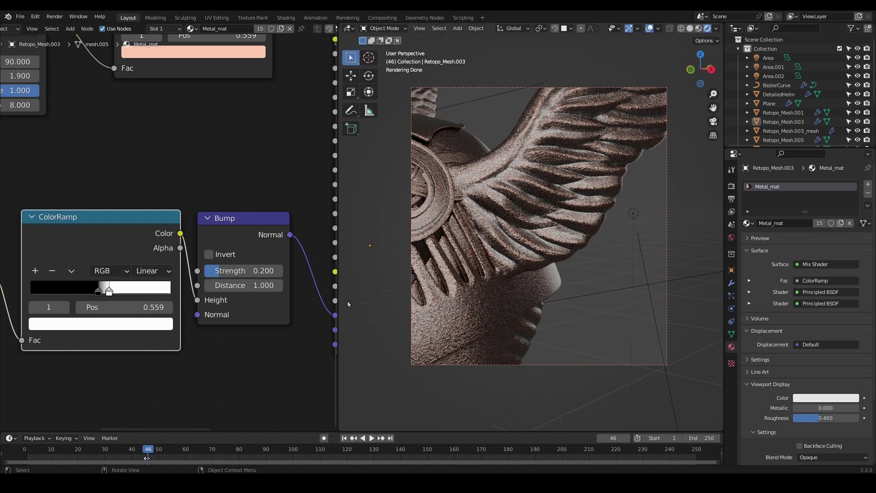
- Widen the 3D viewport, clear the render region and frame the whole helmet
{"action": "left_click_drag", "start_coordinate": [338, 311], "coordinate": [167, 310]}
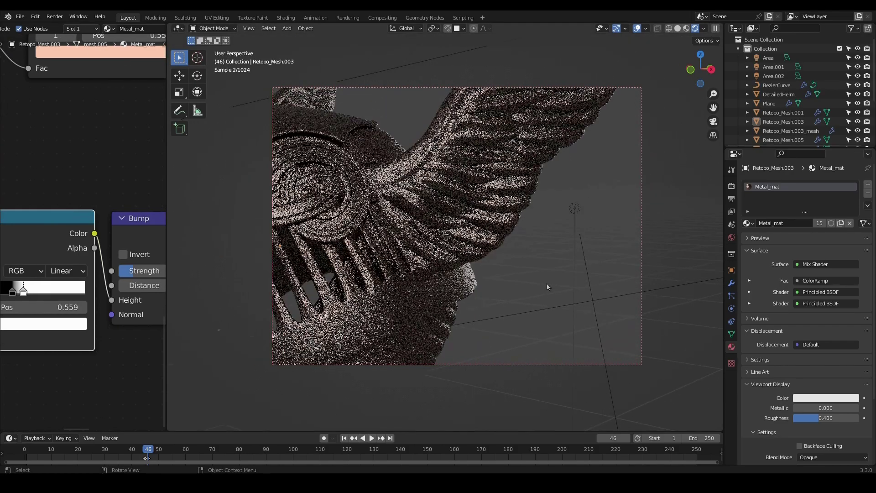
{"action": "key", "text": "ctrl+alt+b"}
{"action": "scroll", "coordinate": [511, 271], "scroll_direction": "down", "scroll_amount": 4}
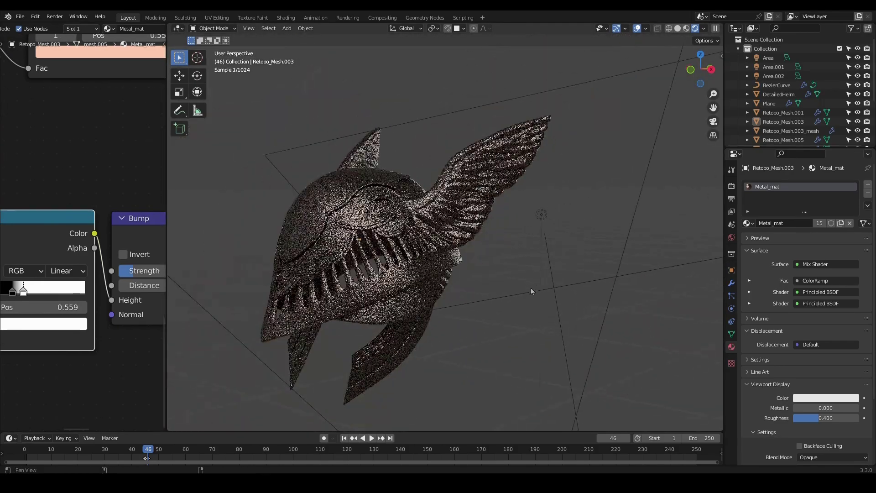
{"action": "middle_click_drag", "start_coordinate": [530, 288], "coordinate": [611, 277]}
{"action": "scroll", "coordinate": [590, 290], "scroll_direction": "up", "scroll_amount": 2}
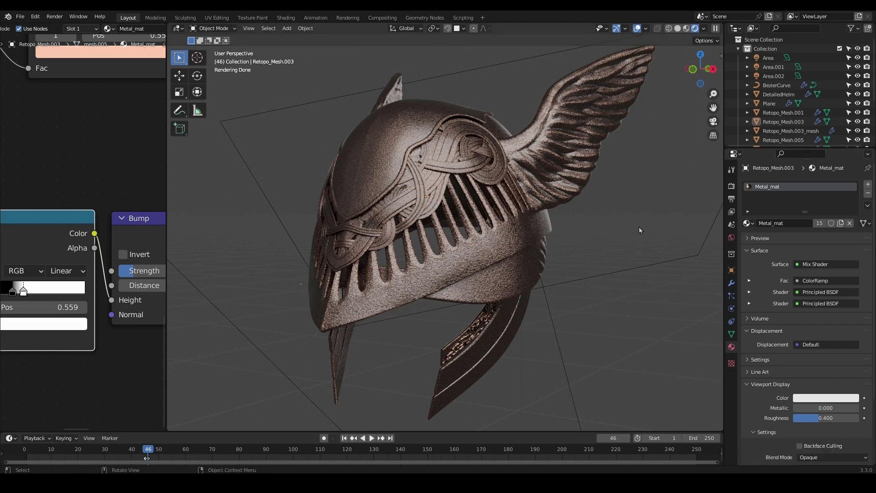
- Select the area light named Area and set its Power to 15 W
{"action": "scroll", "coordinate": [659, 203], "scroll_direction": "down", "scroll_amount": 4}
{"action": "left_click_drag", "start_coordinate": [626, 247], "coordinate": [643, 280]}
{"action": "middle_click_drag", "start_coordinate": [644, 254], "coordinate": [651, 295]}
{"action": "left_click", "coordinate": [614, 210]}
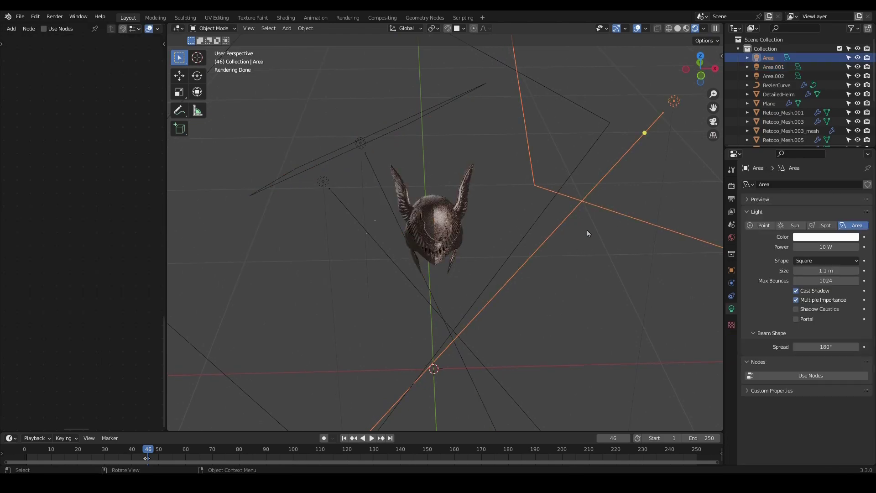
{"action": "middle_click_drag", "start_coordinate": [587, 230], "coordinate": [555, 258]}
{"action": "scroll", "coordinate": [459, 237], "scroll_direction": "up", "scroll_amount": 10}
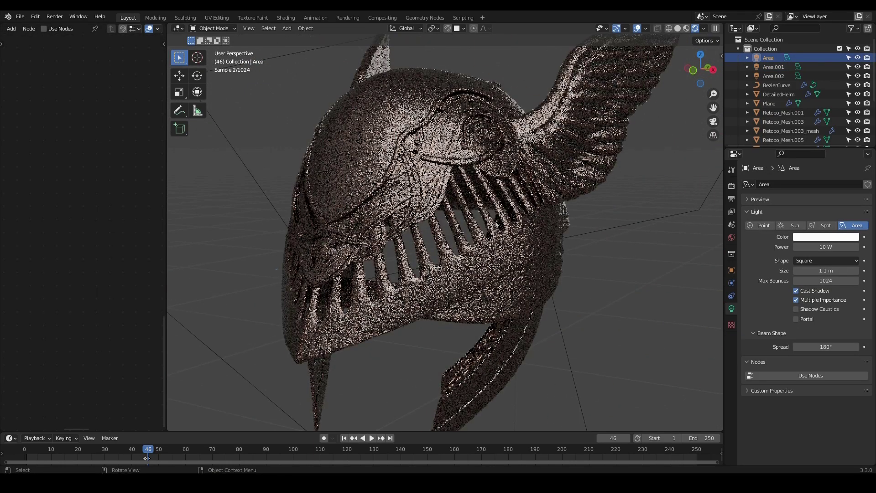
{"action": "left_click", "coordinate": [827, 246]}
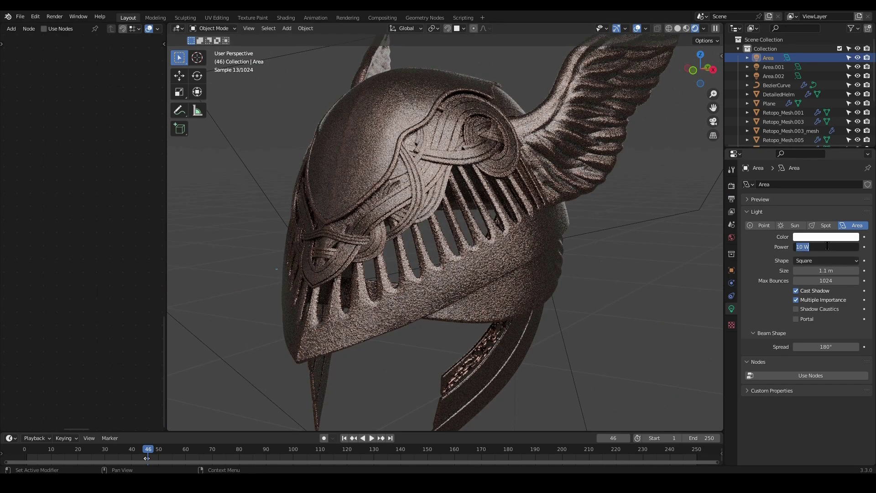
{"action": "type", "text": "15"}
{"action": "key", "text": "Return"}
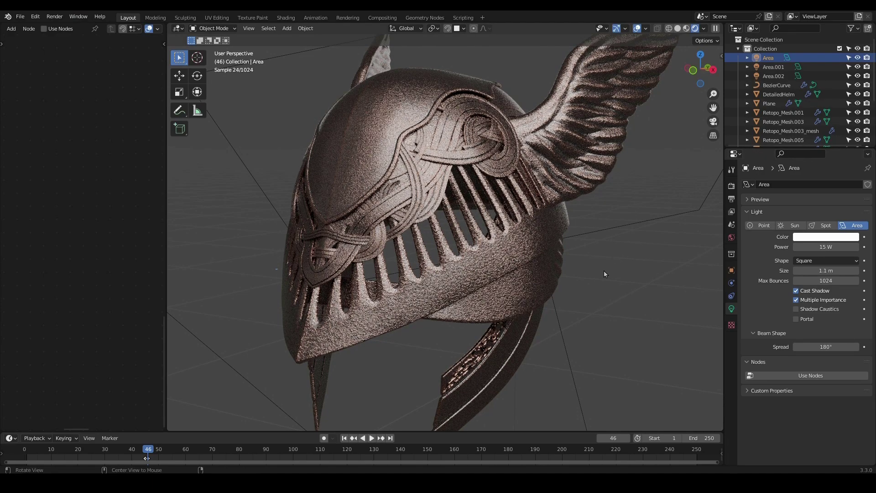
- Inspect the area light Area.001, the rendered helmet surface and the Metal_mat nodes of the helmet's front trim
{"action": "middle_click_drag", "start_coordinate": [625, 260], "coordinate": [634, 297]}
{"action": "left_click", "coordinate": [634, 294]}
{"action": "left_click", "coordinate": [650, 335]}
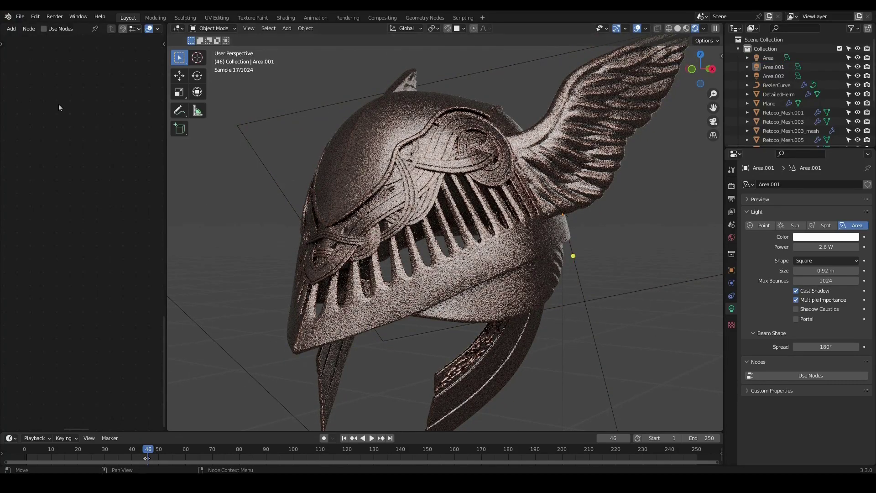
{"action": "left_click", "coordinate": [403, 167]}
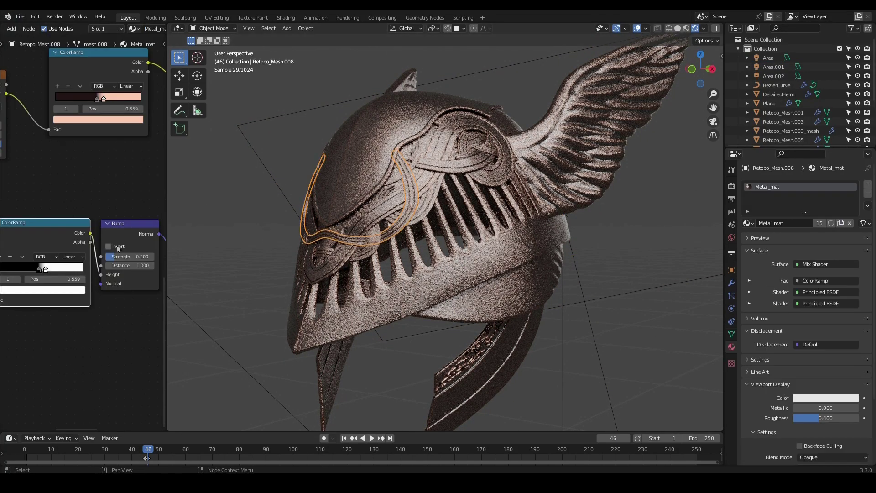
{"action": "scroll", "coordinate": [51, 185], "scroll_direction": "down", "scroll_amount": 4}
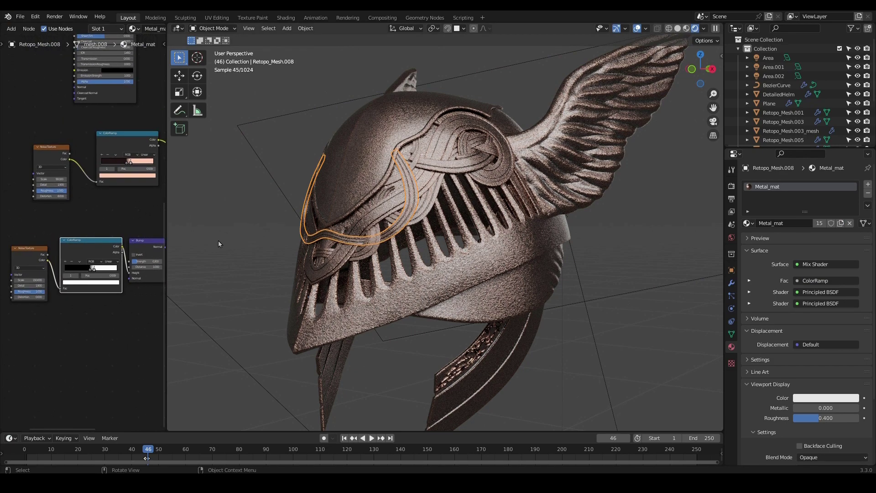
{"action": "left_click", "coordinate": [565, 260]}
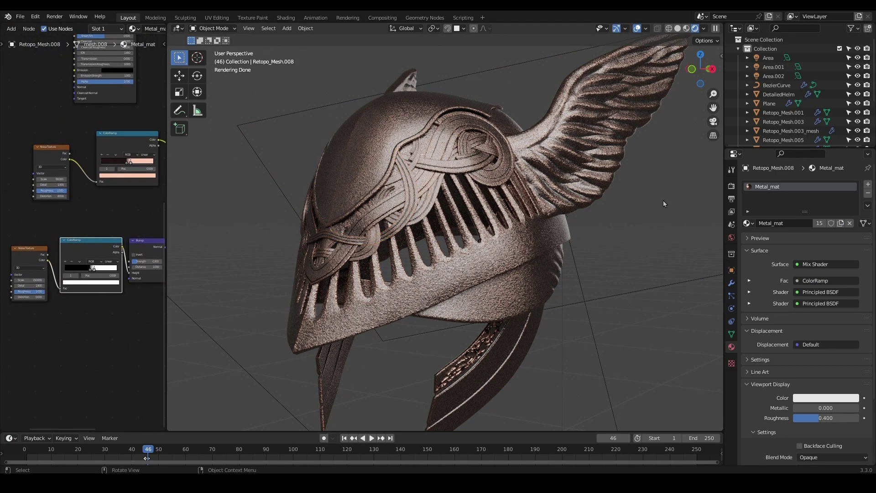
{"action": "middle_click_drag", "start_coordinate": [663, 200], "coordinate": [656, 224]}
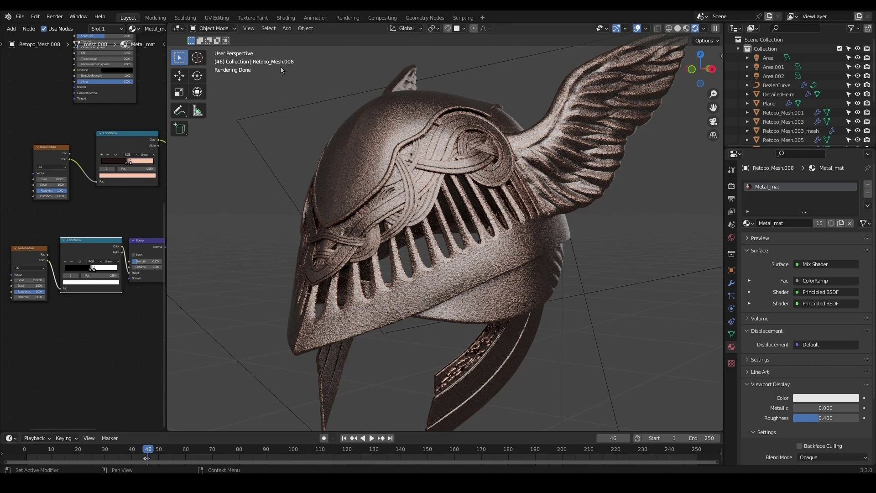
- Show the 3D viewport in solid shading and widen the shader editor
{"action": "left_click", "coordinate": [678, 29]}
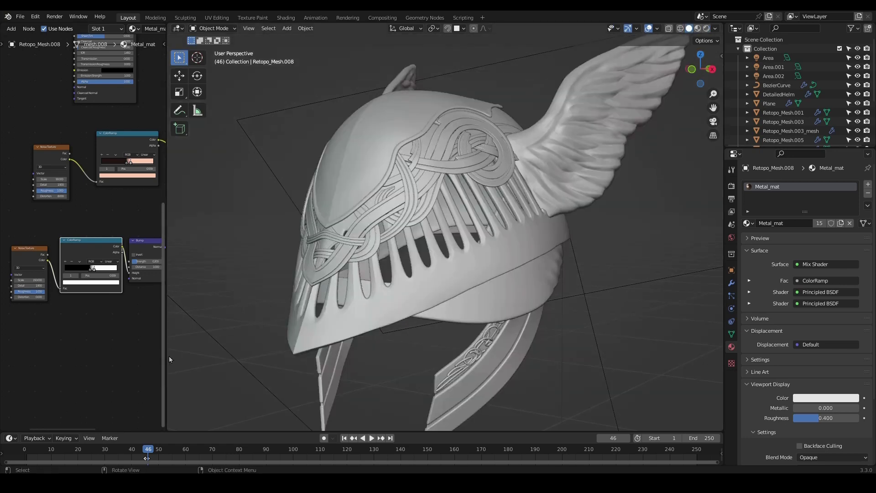
{"action": "left_click_drag", "start_coordinate": [164, 357], "coordinate": [289, 336]}
{"action": "left_click_drag", "start_coordinate": [457, 335], "coordinate": [471, 335]}
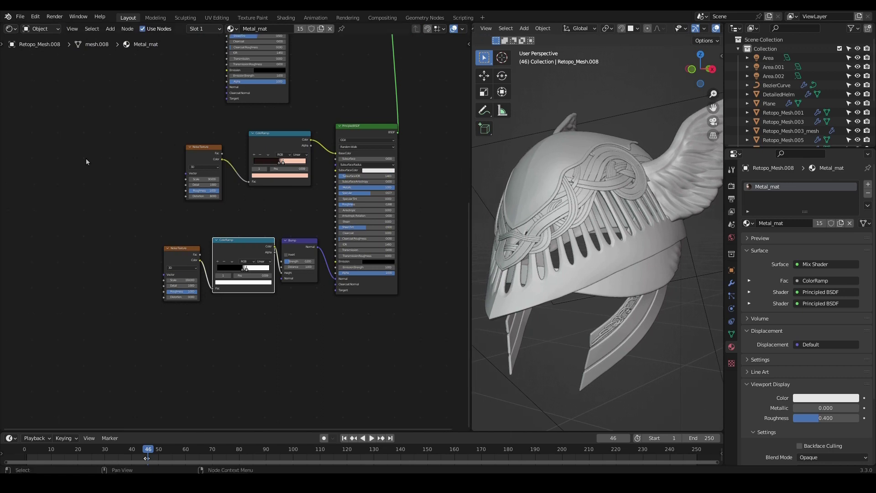
- Set the shader editor to the World shader and frame its Background and World Output nodes
{"action": "middle_click_drag", "start_coordinate": [86, 158], "coordinate": [105, 183]}
{"action": "left_click", "coordinate": [53, 29]}
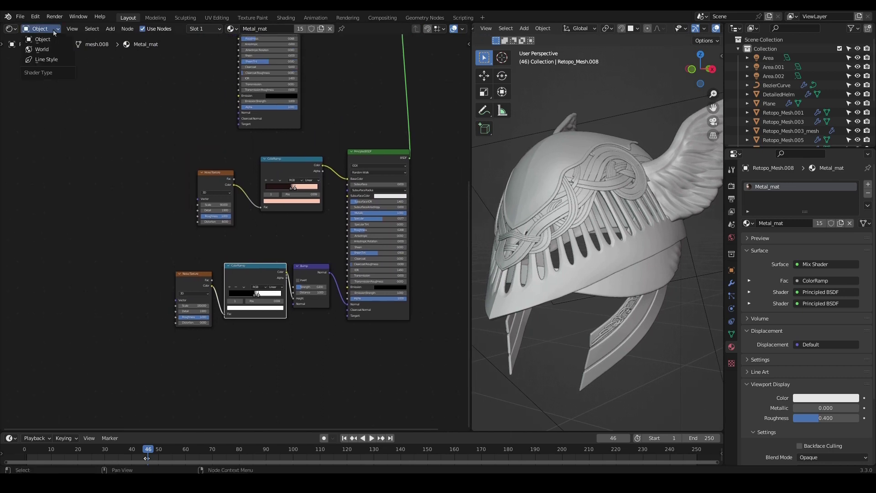
{"action": "left_click", "coordinate": [41, 50]}
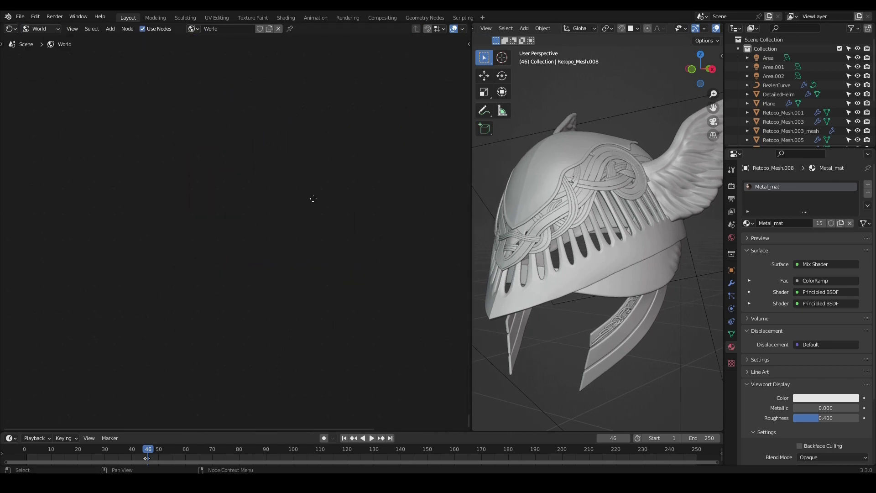
{"action": "key", "text": "Home"}
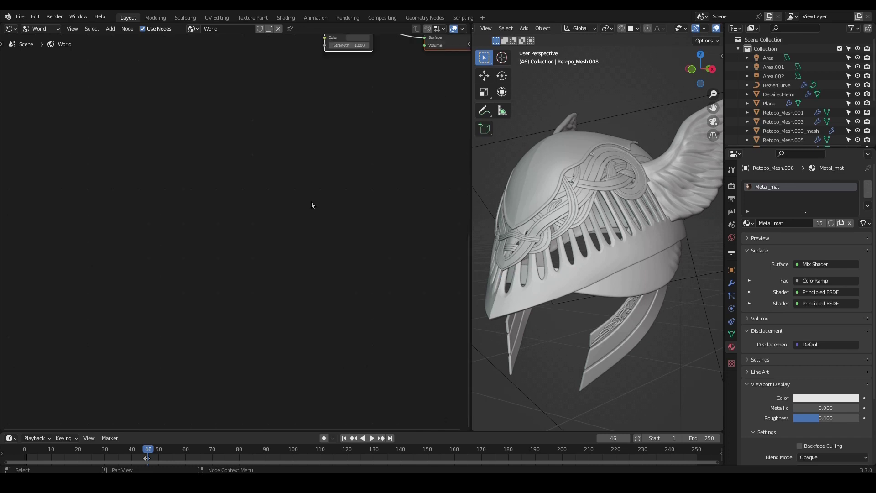
{"action": "scroll", "coordinate": [297, 175], "scroll_direction": "down", "scroll_amount": 9}
{"action": "scroll", "coordinate": [238, 231], "scroll_direction": "up", "scroll_amount": 1}
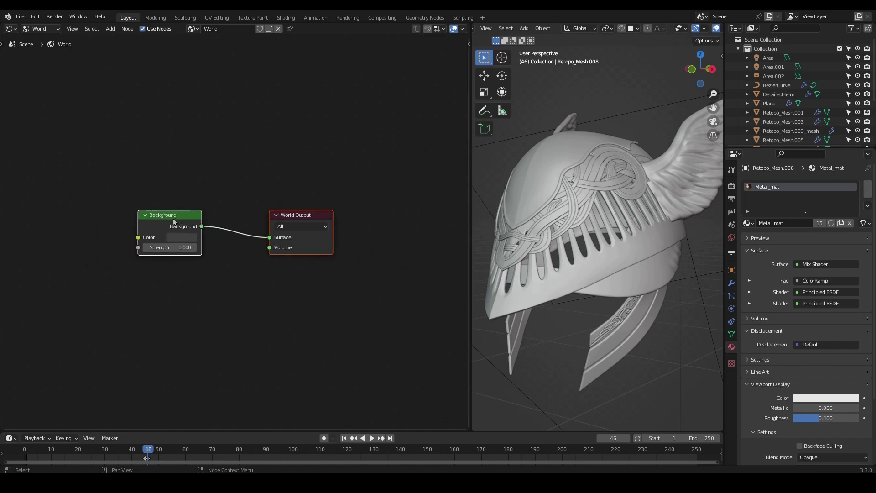
{"action": "scroll", "coordinate": [247, 251], "scroll_direction": "up", "scroll_amount": 2}
{"action": "mouse_move", "coordinate": [310, 215]}
{"action": "left_mouse_down"}
{"action": "mouse_move", "coordinate": [292, 206]}
{"action": "mouse_move", "coordinate": [309, 201]}
{"action": "left_mouse_up"}
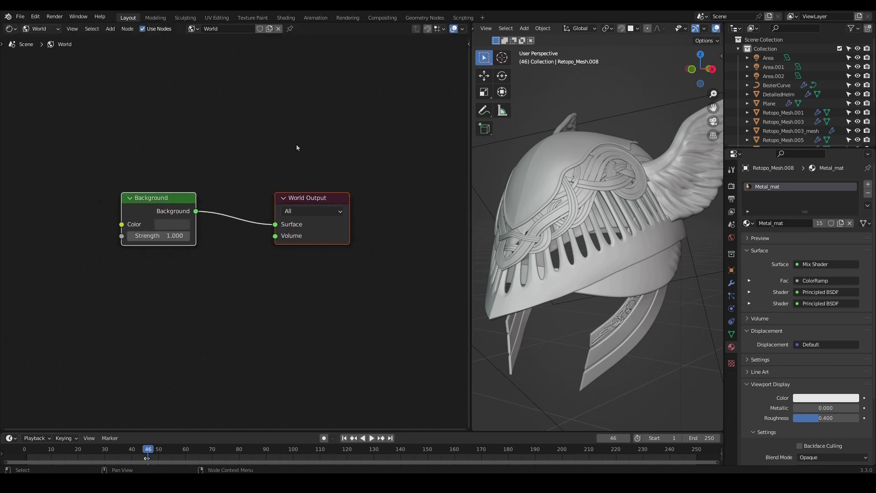
{"action": "left_click", "coordinate": [297, 145]}
{"action": "scroll", "coordinate": [211, 224], "scroll_direction": "down", "scroll_amount": 2}
{"action": "middle_click_drag", "start_coordinate": [204, 229], "coordinate": [254, 221]}
{"action": "scroll", "coordinate": [238, 228], "scroll_direction": "up", "scroll_amount": 1}
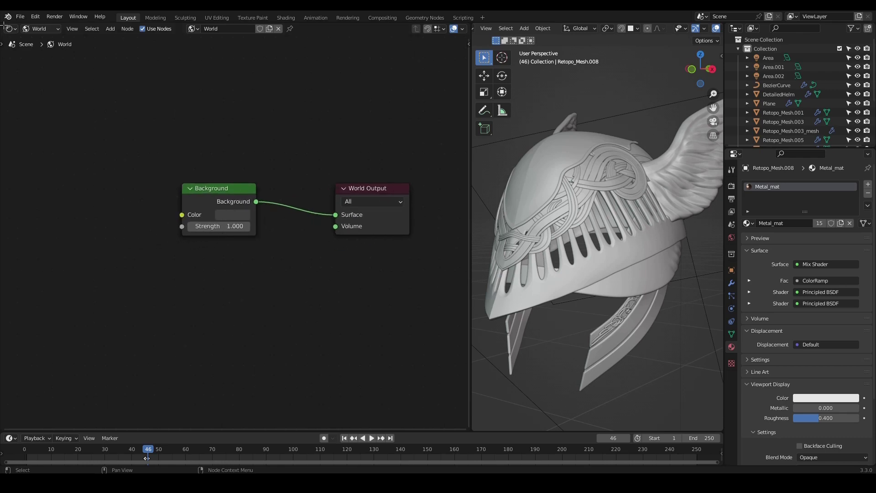
- Look up the Node Wrangler add-on in the preferences by searching "wra", and close the preferences
{"action": "left_click", "coordinate": [34, 17]}
{"action": "left_click", "coordinate": [50, 147]}
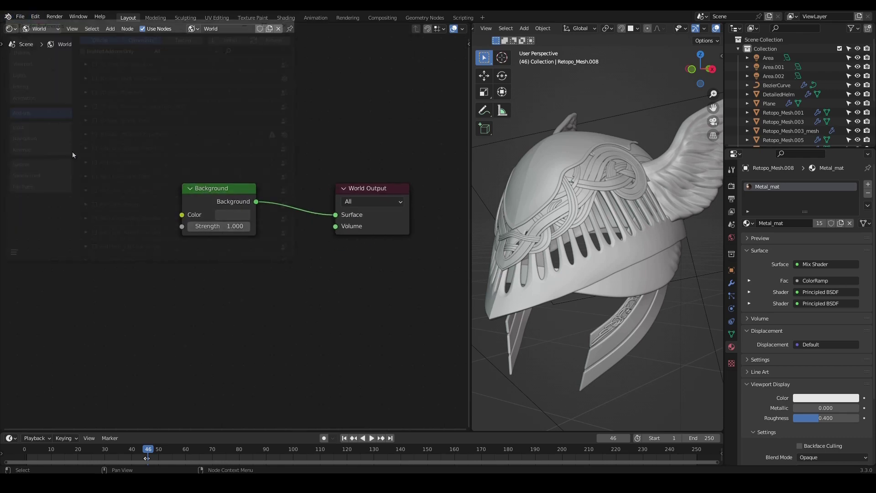
{"action": "type", "text": "wra"}
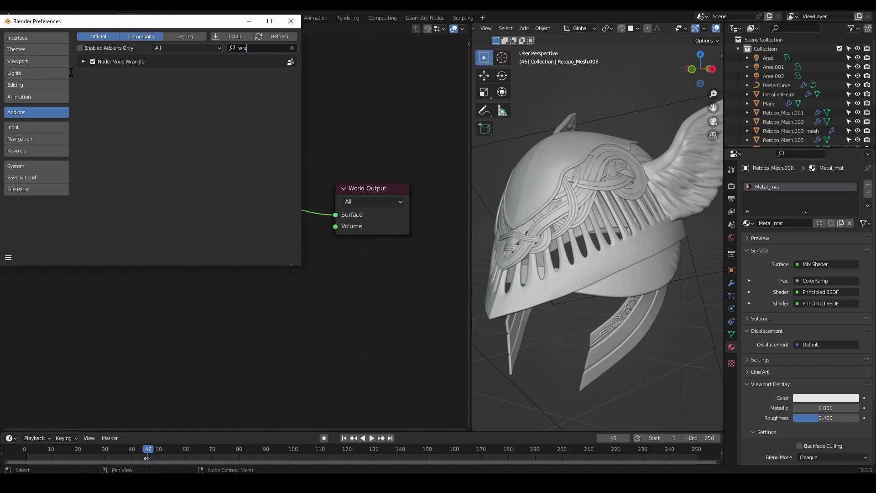
{"action": "left_click", "coordinate": [290, 21]}
- Move the Background node up and use Node Wrangler to add Texture Coordinate, Mapping and Environment Texture nodes feeding its Color
{"action": "middle_click_drag", "start_coordinate": [250, 246], "coordinate": [270, 260]}
{"action": "scroll", "coordinate": [270, 260], "scroll_direction": "up", "scroll_amount": 1}
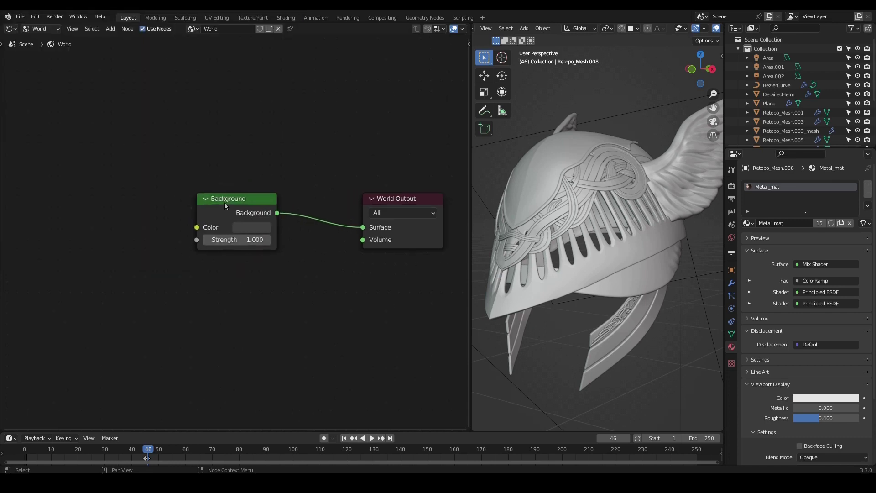
{"action": "left_click_drag", "start_coordinate": [228, 200], "coordinate": [223, 167]}
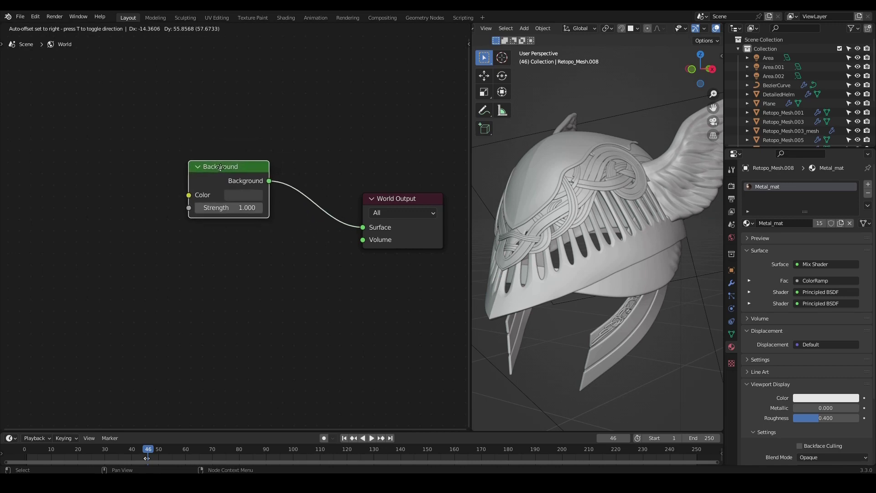
{"action": "scroll", "coordinate": [213, 265], "scroll_direction": "down", "scroll_amount": 2}
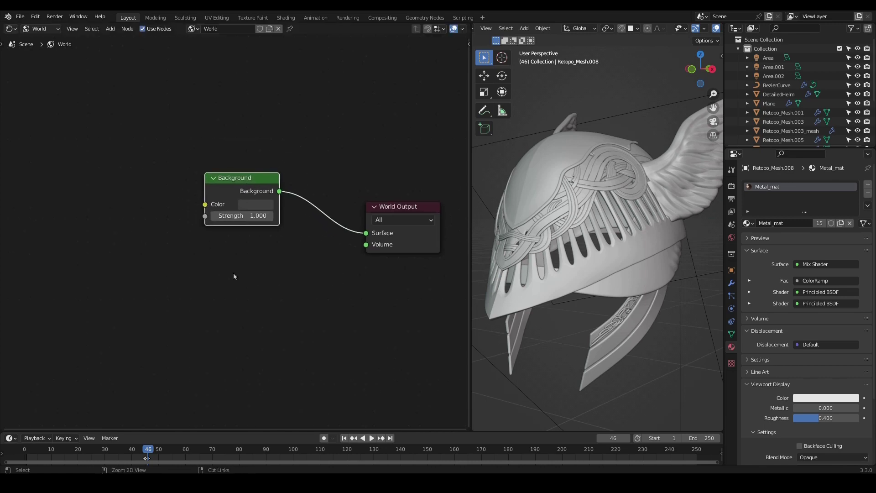
{"action": "key", "text": "ctrl+t"}
{"action": "middle_click_drag", "start_coordinate": [200, 315], "coordinate": [337, 298]}
{"action": "scroll", "coordinate": [336, 295], "scroll_direction": "down", "scroll_amount": 2}
{"action": "middle_click_drag", "start_coordinate": [284, 283], "coordinate": [326, 274]}
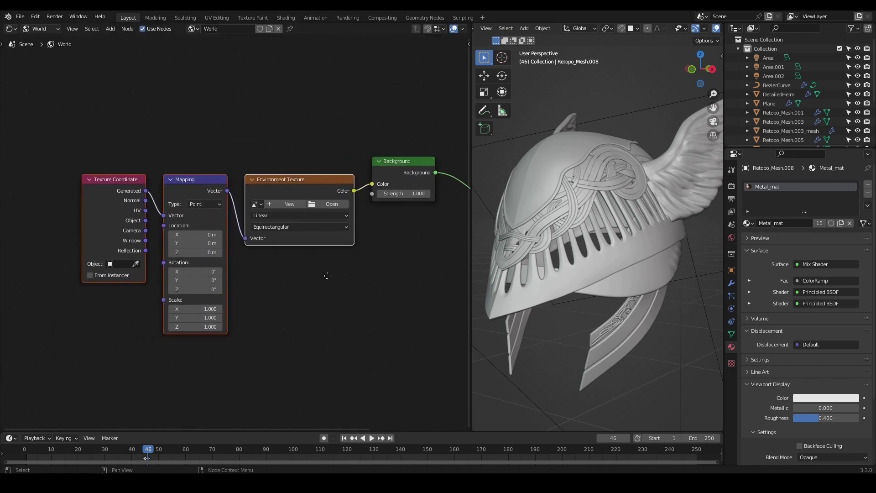
- Arrange the Texture Coordinate, Mapping and Environment Texture nodes in a row ahead of the Background node
{"action": "scroll", "coordinate": [327, 273], "scroll_direction": "up", "scroll_amount": 2}
{"action": "left_click_drag", "start_coordinate": [59, 131], "coordinate": [328, 305]}
{"action": "left_click_drag", "start_coordinate": [297, 177], "coordinate": [281, 157]}
{"action": "scroll", "coordinate": [310, 281], "scroll_direction": "down", "scroll_amount": 2}
{"action": "left_click", "coordinate": [278, 157]}
{"action": "left_click_drag", "start_coordinate": [160, 158], "coordinate": [155, 154]}
{"action": "left_click_drag", "start_coordinate": [91, 160], "coordinate": [82, 155]}
{"action": "scroll", "coordinate": [286, 158], "scroll_direction": "up", "scroll_amount": 1}
{"action": "left_click_drag", "start_coordinate": [285, 158], "coordinate": [292, 153]}
{"action": "scroll", "coordinate": [303, 180], "scroll_direction": "up", "scroll_amount": 1}
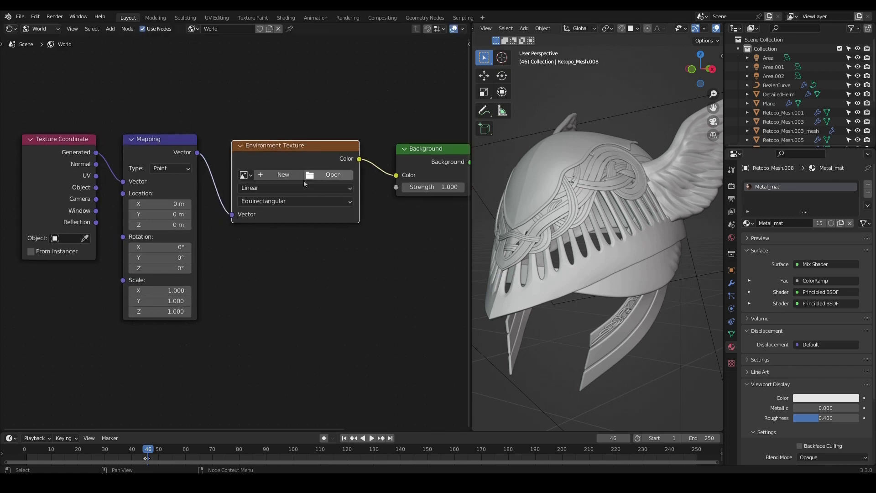
{"action": "middle_click_drag", "start_coordinate": [315, 248], "coordinate": [322, 291]}
{"action": "scroll", "coordinate": [322, 291], "scroll_direction": "up", "scroll_amount": 1}
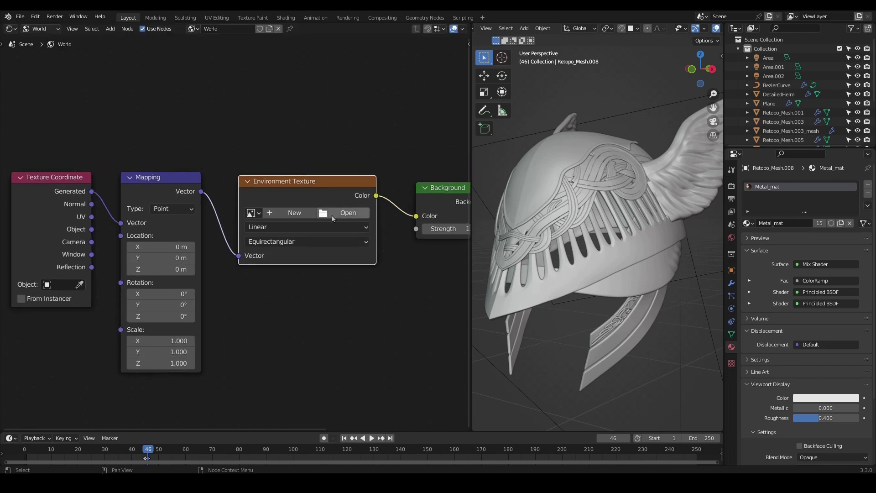
{"action": "scroll", "coordinate": [332, 215], "scroll_direction": "down", "scroll_amount": 1}
{"action": "scroll", "coordinate": [331, 242], "scroll_direction": "up", "scroll_amount": 1}
{"action": "middle_click_drag", "start_coordinate": [342, 294], "coordinate": [276, 288]}
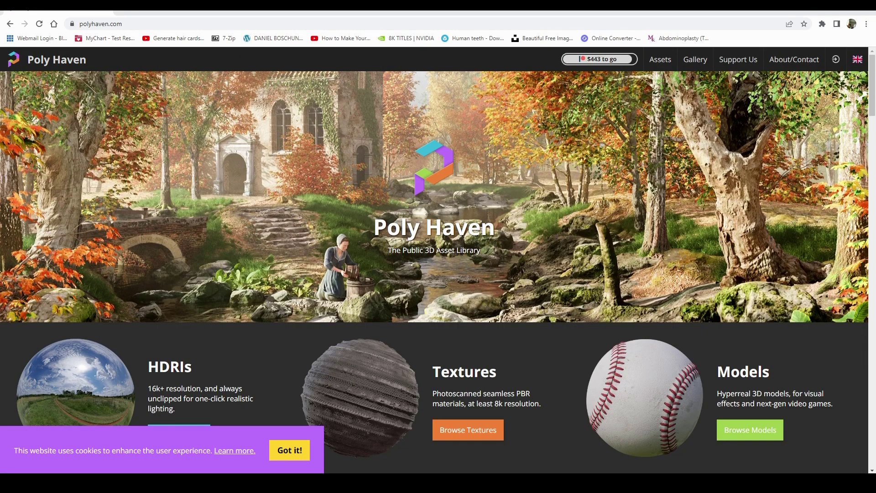
- Switch to the Poly Haven website in the browser and open its HDRI library
{"action": "scroll", "coordinate": [530, 438], "scroll_direction": "down", "scroll_amount": 3}
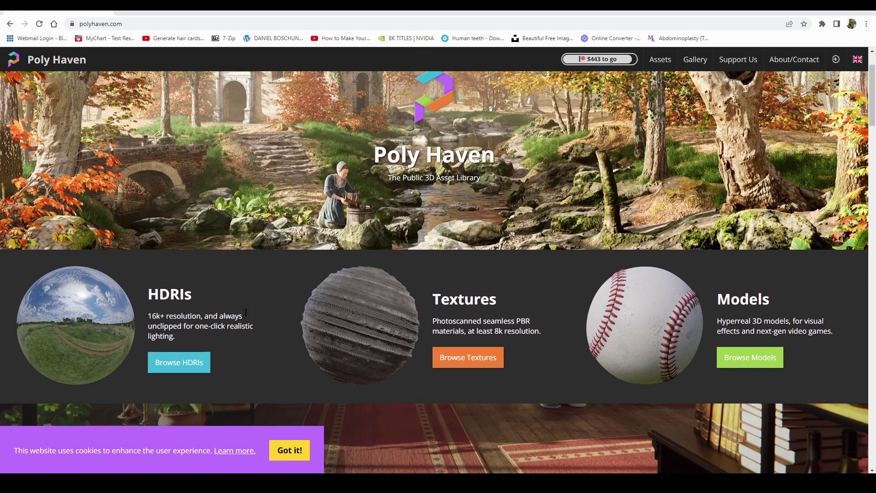
{"action": "scroll", "coordinate": [168, 251], "scroll_direction": "up", "scroll_amount": 1}
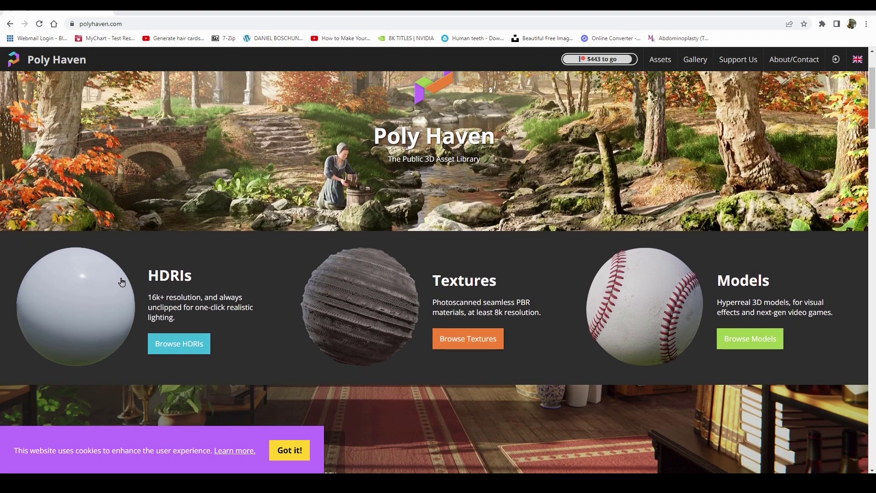
{"action": "scroll", "coordinate": [191, 255], "scroll_direction": "down", "scroll_amount": 2}
{"action": "left_click", "coordinate": [192, 258]}
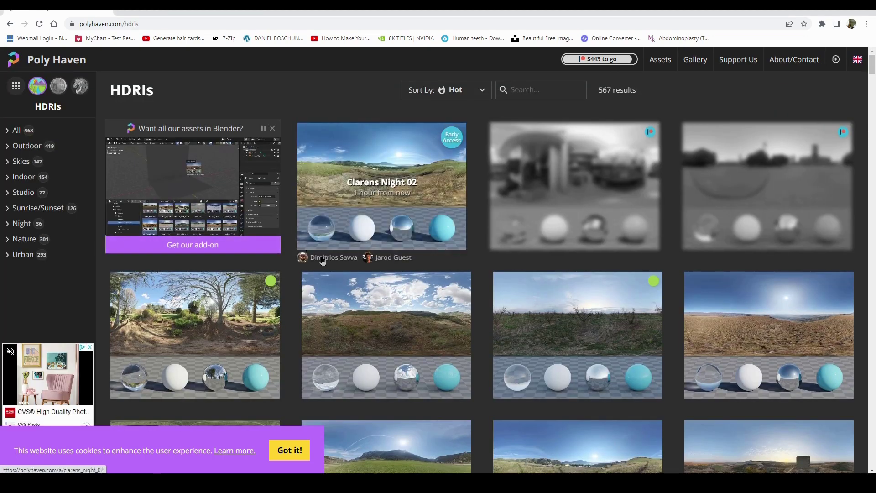
- Open the Outdoor Workshop HDRI page, start downloading the 4K HDR file and cancel the save
{"action": "scroll", "coordinate": [409, 252], "scroll_direction": "down", "scroll_amount": 2}
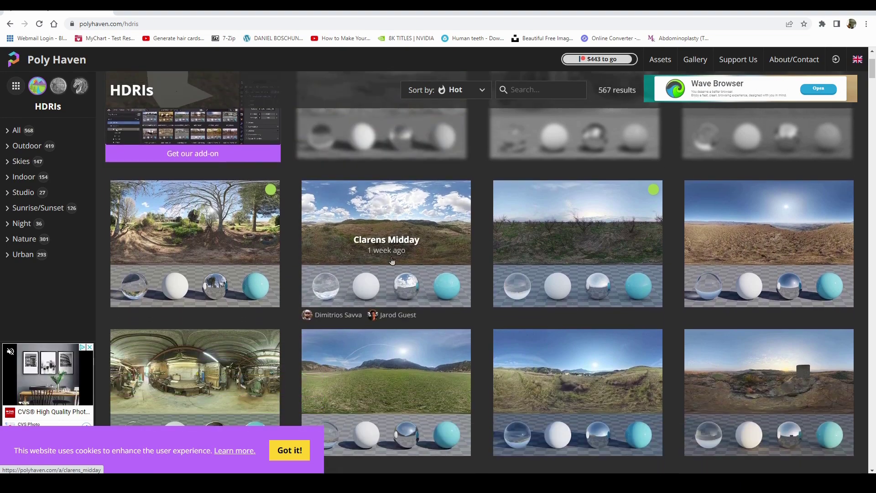
{"action": "scroll", "coordinate": [403, 267], "scroll_direction": "down", "scroll_amount": 2}
{"action": "scroll", "coordinate": [433, 283], "scroll_direction": "down", "scroll_amount": 3}
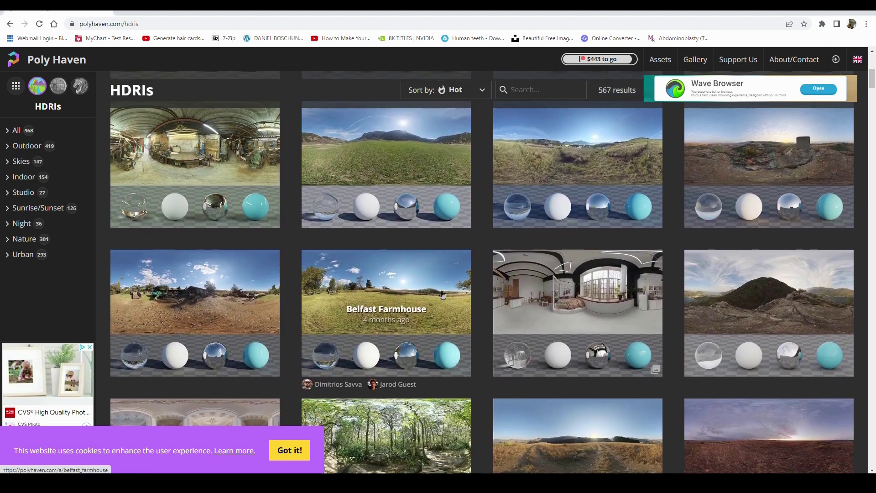
{"action": "left_click", "coordinate": [218, 301]}
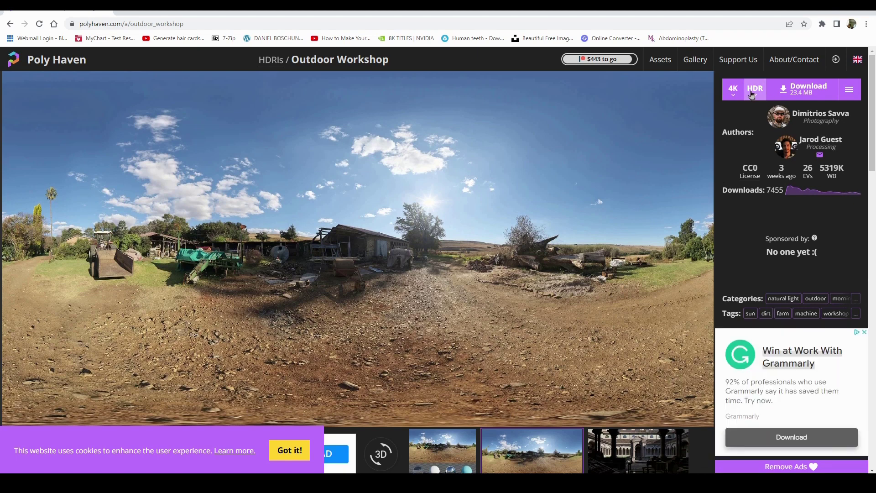
{"action": "left_click", "coordinate": [803, 89]}
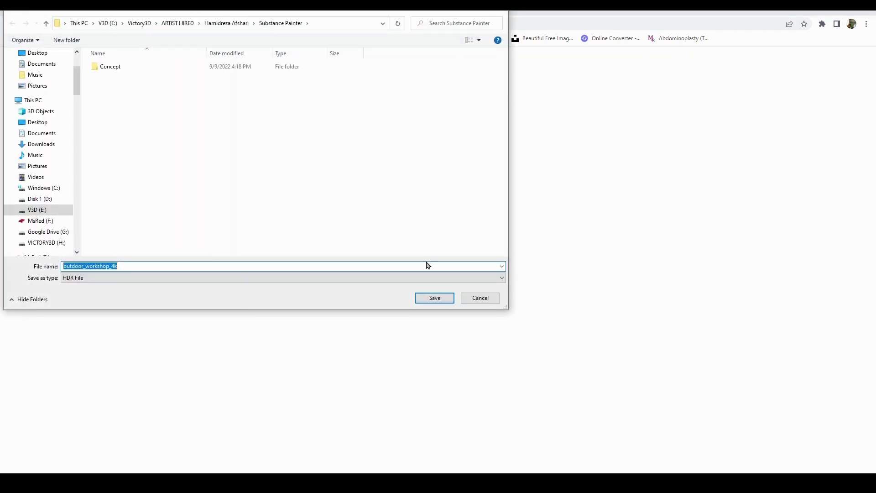
{"action": "left_click", "coordinate": [484, 299]}
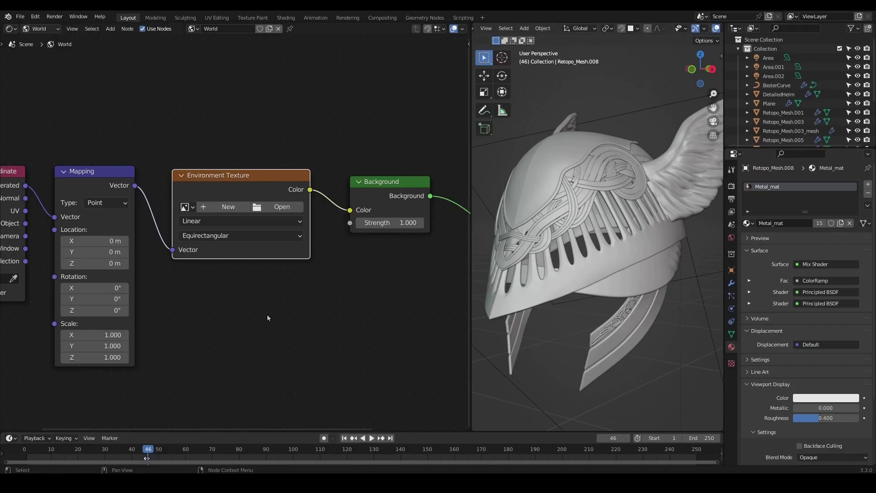
- Return to Blender and load blue_grotto_2k.hdr from the recent HDRI folder into the Environment Texture node
{"action": "middle_click_drag", "start_coordinate": [267, 314], "coordinate": [316, 308]}
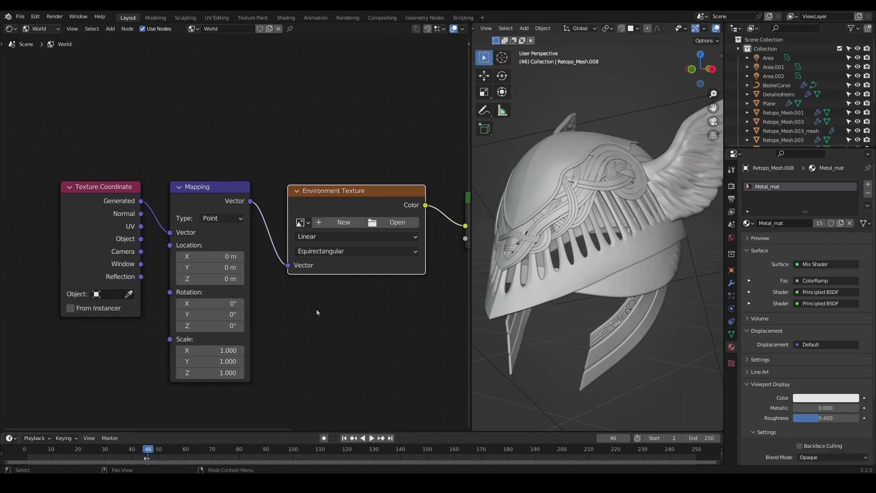
{"action": "scroll", "coordinate": [316, 309], "scroll_direction": "down", "scroll_amount": 1}
{"action": "left_click_drag", "start_coordinate": [343, 196], "coordinate": [335, 181]}
{"action": "middle_click_drag", "start_coordinate": [348, 285], "coordinate": [293, 313]}
{"action": "scroll", "coordinate": [292, 313], "scroll_direction": "up", "scroll_amount": 1}
{"action": "left_click", "coordinate": [328, 235]}
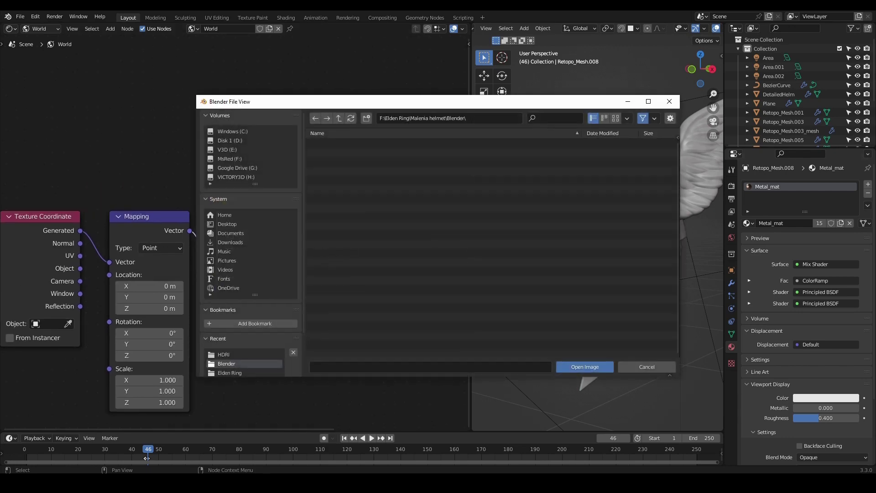
{"action": "left_click", "coordinate": [224, 354]}
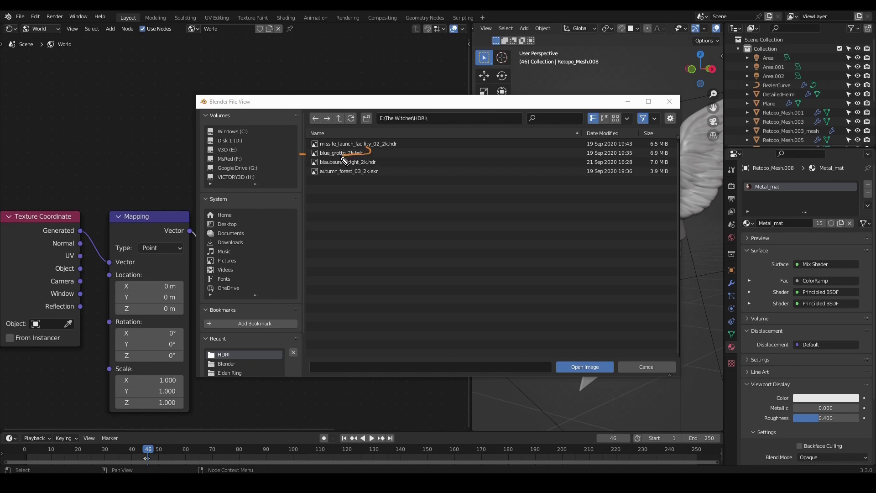
{"action": "left_click_drag", "start_coordinate": [309, 152], "coordinate": [376, 161]}
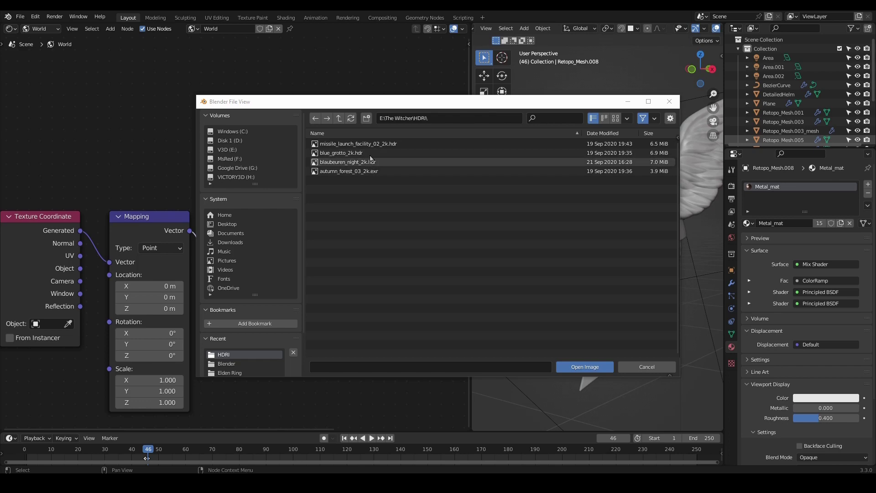
{"action": "double_click", "coordinate": [341, 153]}
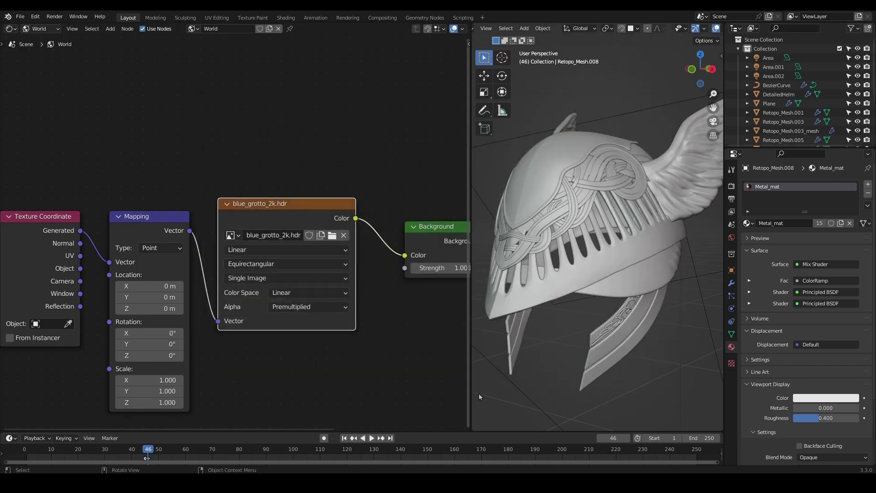
- Switch the 3D viewport to rendered shading and resize the node editor beside it so the world nodes and helmet both show
{"action": "left_click_drag", "start_coordinate": [469, 401], "coordinate": [182, 400]}
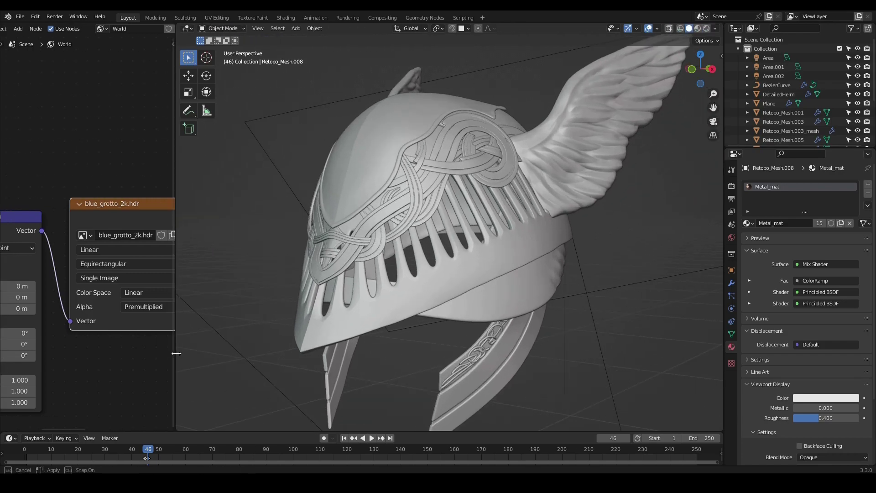
{"action": "left_click", "coordinate": [706, 29]}
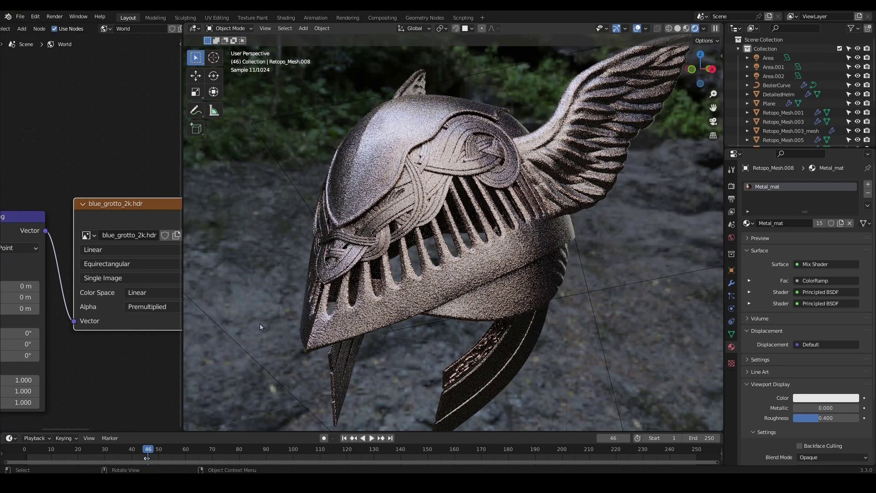
{"action": "scroll", "coordinate": [106, 367], "scroll_direction": "down", "scroll_amount": 3}
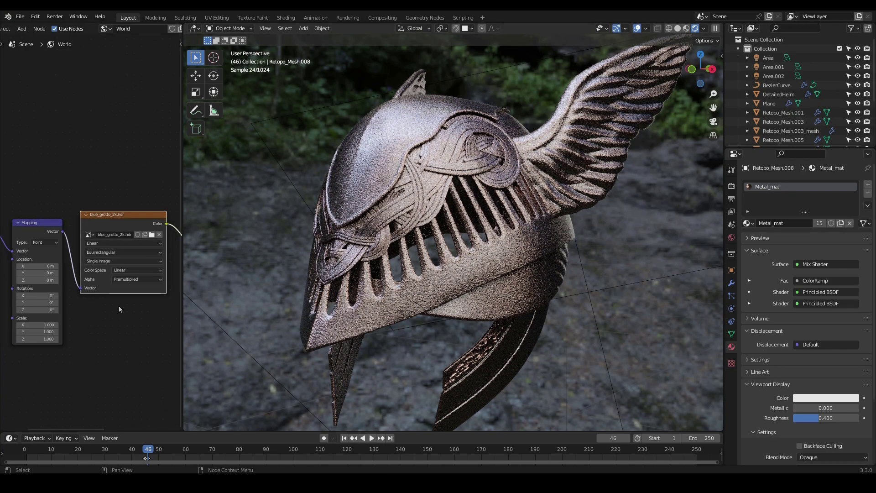
{"action": "left_click_drag", "start_coordinate": [182, 364], "coordinate": [319, 347]}
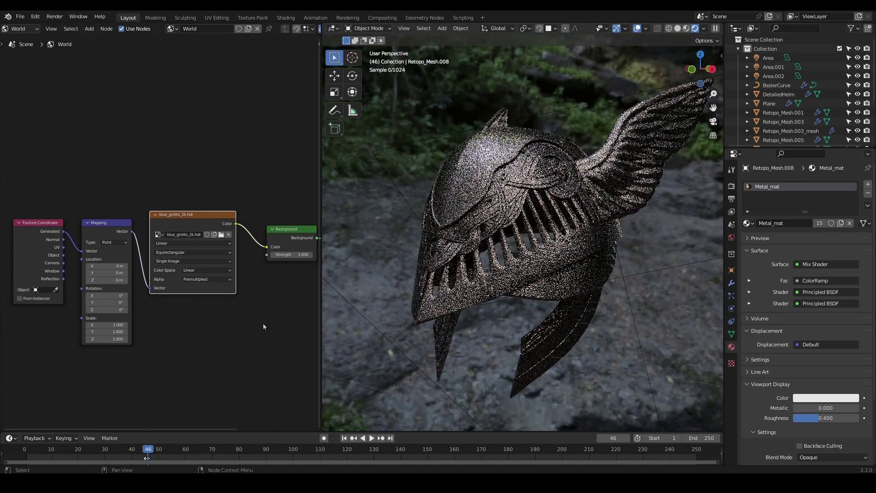
{"action": "middle_click_drag", "start_coordinate": [238, 293], "coordinate": [251, 293]}
{"action": "scroll", "coordinate": [251, 293], "scroll_direction": "up", "scroll_amount": 1}
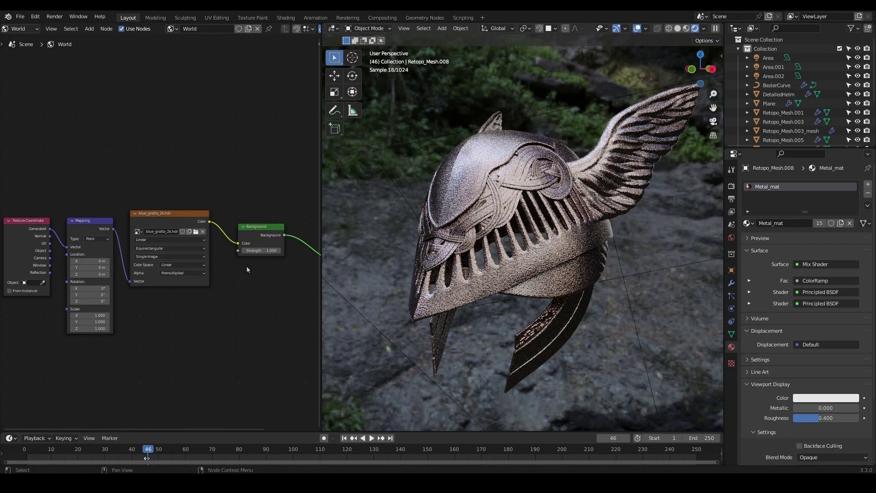
- Disconnect the environment texture from the Background node's Color input to compare the helmet's lighting, and reconnect it
{"action": "left_click_drag", "start_coordinate": [238, 244], "coordinate": [220, 249]}
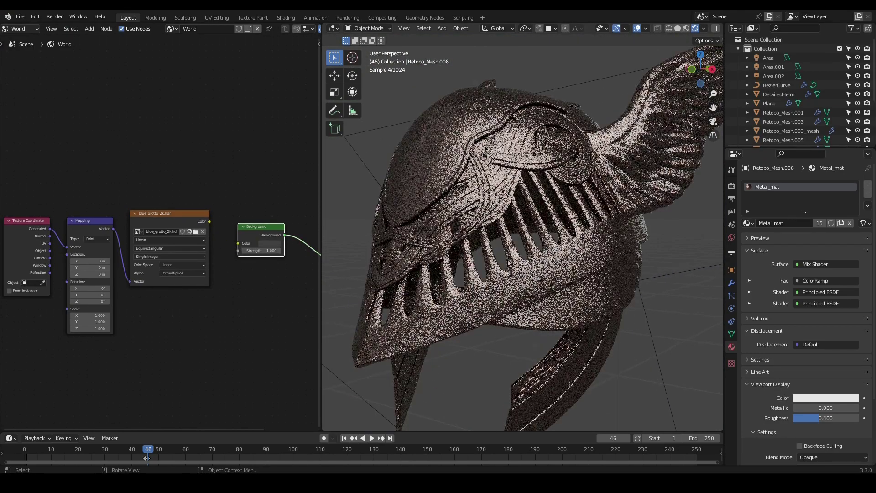
{"action": "middle_click_drag", "start_coordinate": [214, 286], "coordinate": [190, 289]}
{"action": "scroll", "coordinate": [191, 290], "scroll_direction": "up", "scroll_amount": 1}
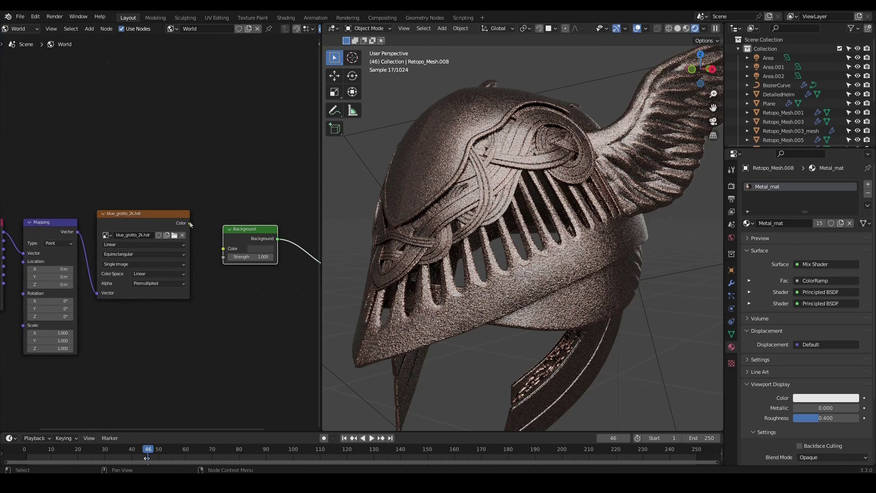
{"action": "left_click_drag", "start_coordinate": [190, 222], "coordinate": [223, 249]}
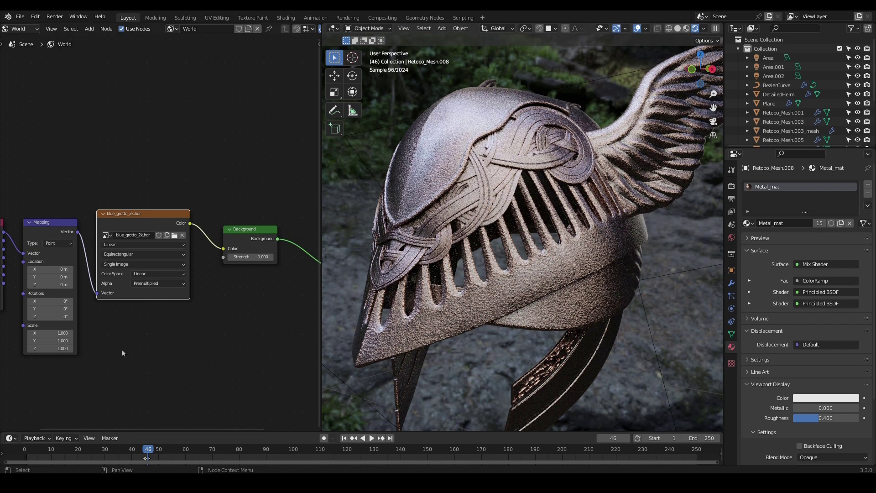
- Duplicate the Background node below the original and move the World Output node farther away to make room
{"action": "scroll", "coordinate": [122, 352], "scroll_direction": "down", "scroll_amount": 3}
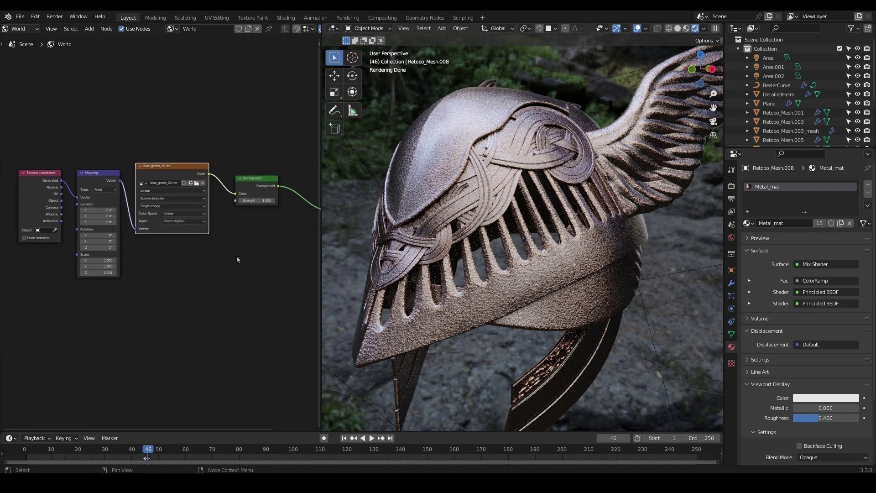
{"action": "scroll", "coordinate": [236, 259], "scroll_direction": "up", "scroll_amount": 1}
{"action": "middle_click_drag", "start_coordinate": [195, 267], "coordinate": [222, 275]}
{"action": "scroll", "coordinate": [231, 261], "scroll_direction": "up", "scroll_amount": 2}
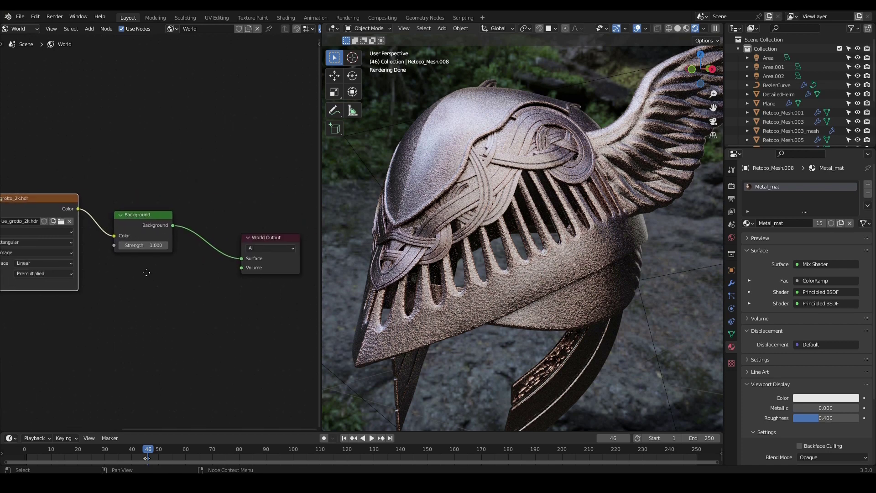
{"action": "left_click_drag", "start_coordinate": [149, 211], "coordinate": [163, 207]}
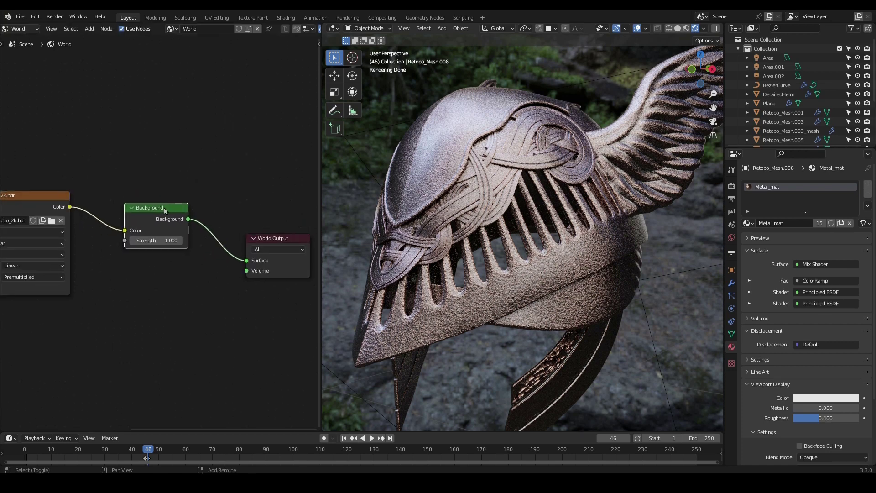
{"action": "key", "text": "shift+d"}
{"action": "left_click", "coordinate": [164, 291]}
{"action": "scroll", "coordinate": [165, 290], "scroll_direction": "down", "scroll_amount": 2}
{"action": "middle_click_drag", "start_coordinate": [213, 265], "coordinate": [188, 248]}
{"action": "left_click_drag", "start_coordinate": [232, 232], "coordinate": [269, 223]}
- Insert a Mix Shader between the Background and World Output nodes and connect the duplicate Background to its second Shader input
{"action": "left_click", "coordinate": [236, 290]}
{"action": "key", "text": "shift+a"}
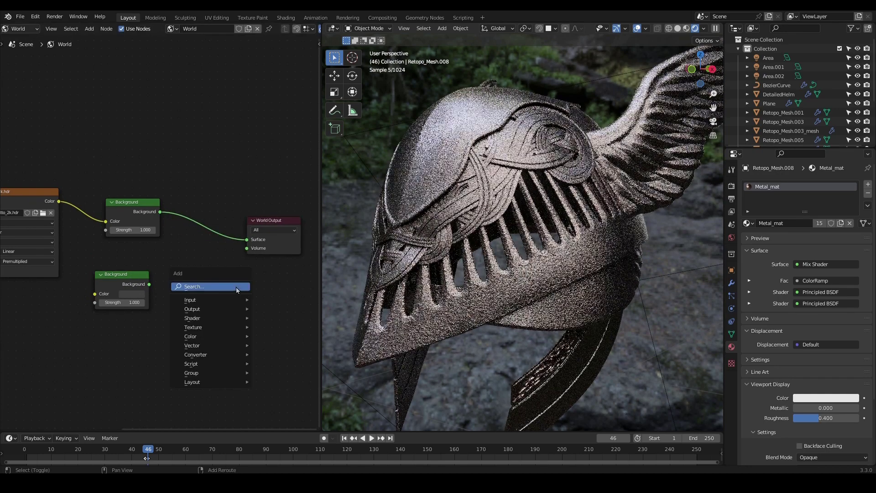
{"action": "type", "text": "mix"}
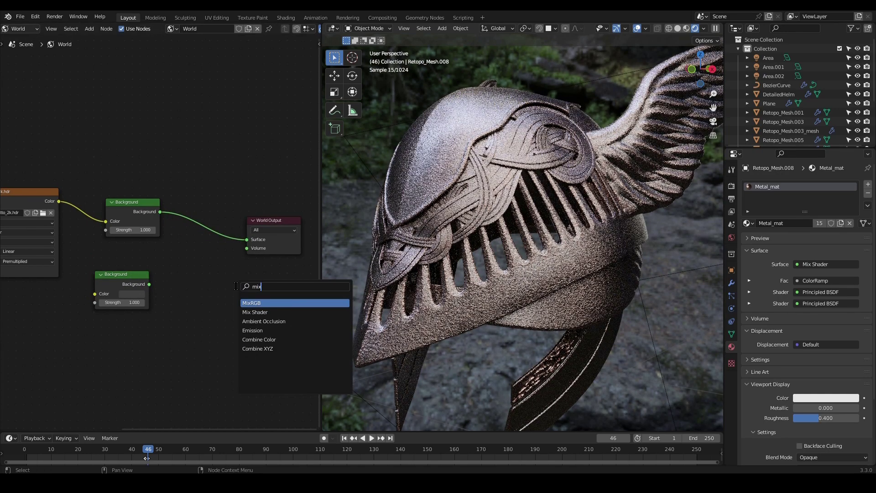
{"action": "key", "text": "Down"}
{"action": "key", "text": "Return"}
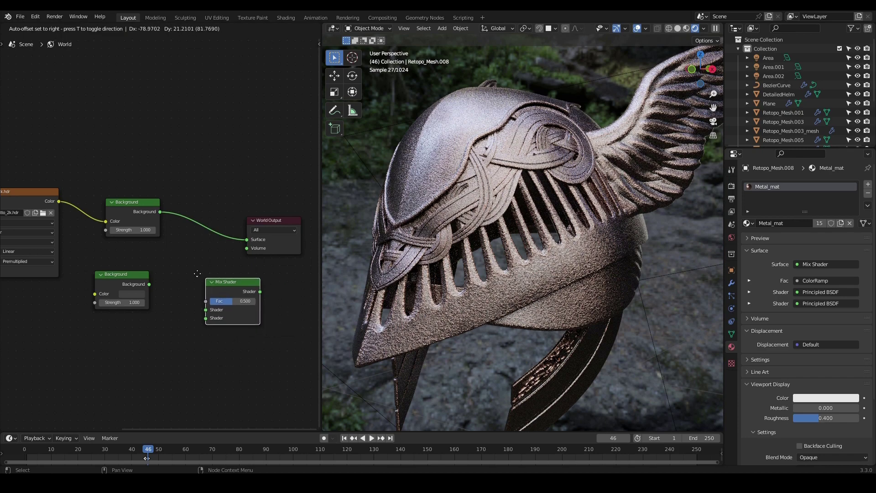
{"action": "left_click", "coordinate": [182, 210]}
{"action": "scroll", "coordinate": [187, 271], "scroll_direction": "up", "scroll_amount": 1}
{"action": "middle_click_drag", "start_coordinate": [188, 271], "coordinate": [175, 276]}
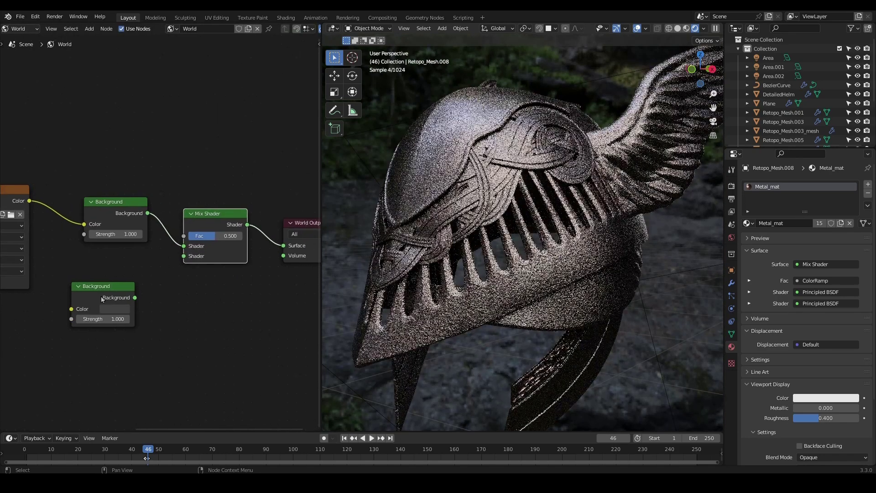
{"action": "left_click_drag", "start_coordinate": [103, 295], "coordinate": [183, 255]}
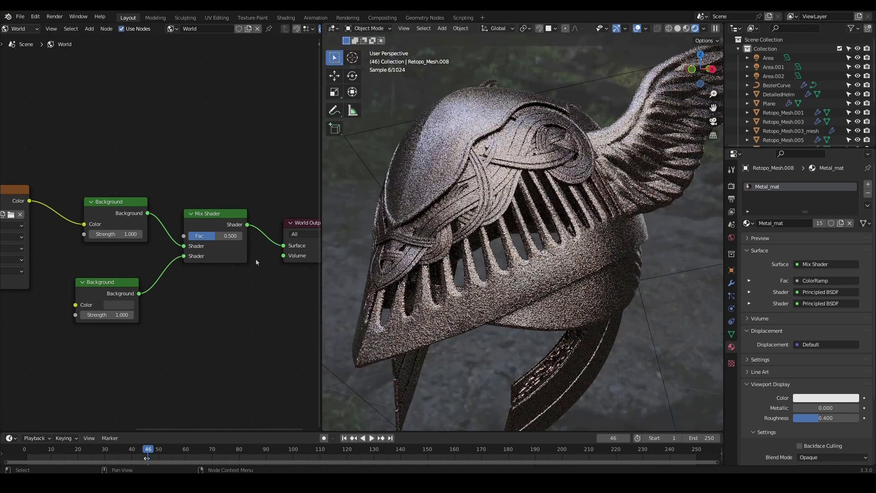
{"action": "middle_click_drag", "start_coordinate": [156, 286], "coordinate": [159, 299]}
{"action": "left_click_drag", "start_coordinate": [207, 228], "coordinate": [212, 234]}
- Add a Light Path node above the Background nodes and connect its Is Camera Ray output to the Mix Shader's Fac
{"action": "scroll", "coordinate": [170, 246], "scroll_direction": "down", "scroll_amount": 2}
{"action": "middle_click_drag", "start_coordinate": [151, 118], "coordinate": [143, 172]}
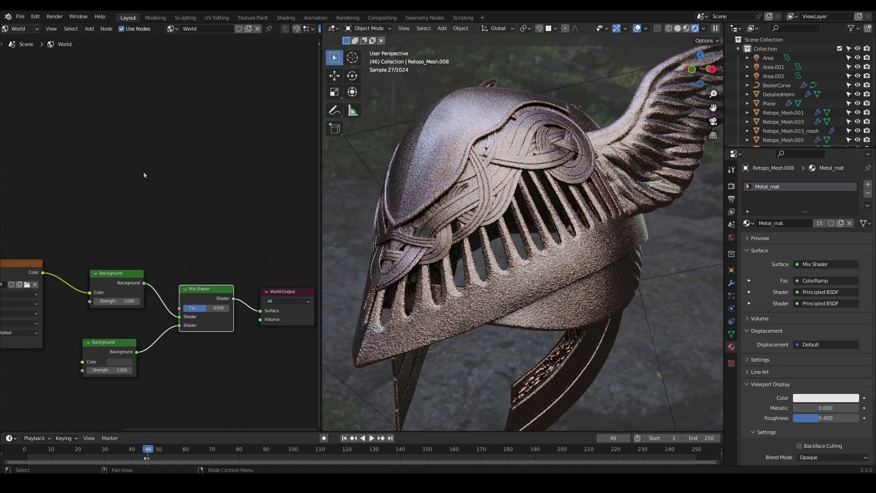
{"action": "left_click", "coordinate": [143, 173]}
{"action": "key", "text": "shift+a"}
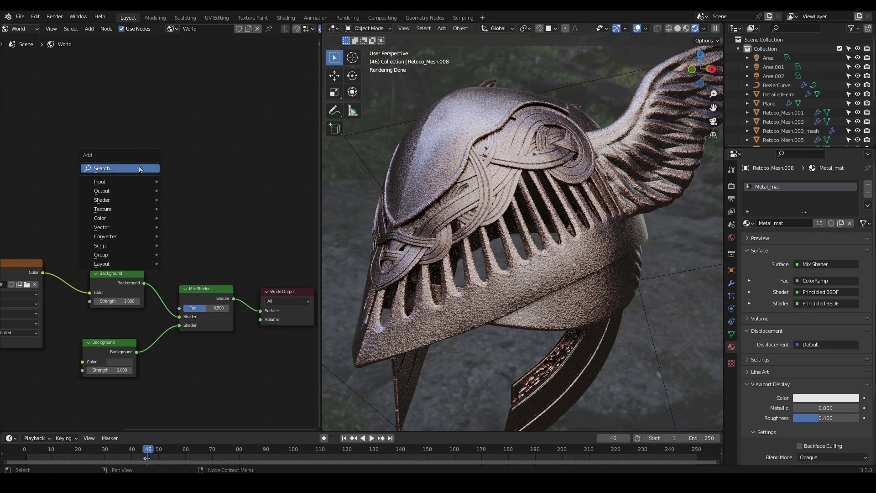
{"action": "left_click", "coordinate": [139, 167]}
{"action": "type", "text": "light"}
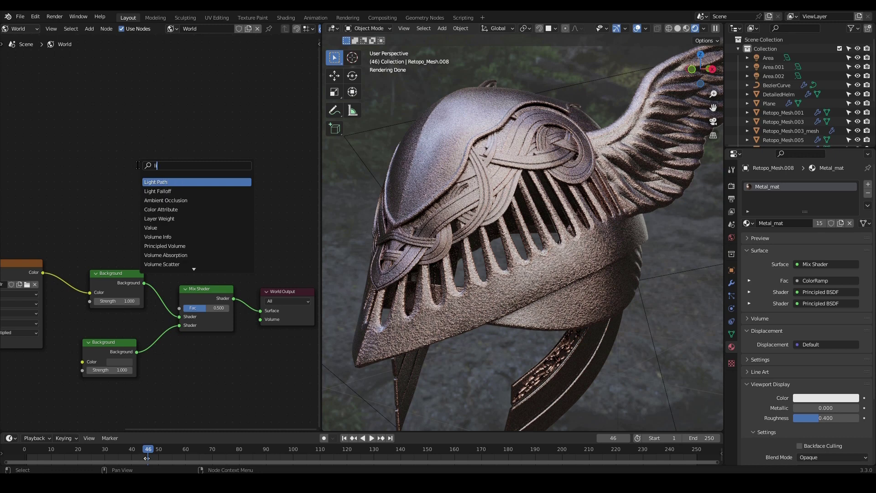
{"action": "key", "text": "Return"}
{"action": "left_click", "coordinate": [103, 114]}
{"action": "scroll", "coordinate": [191, 105], "scroll_direction": "up", "scroll_amount": 3}
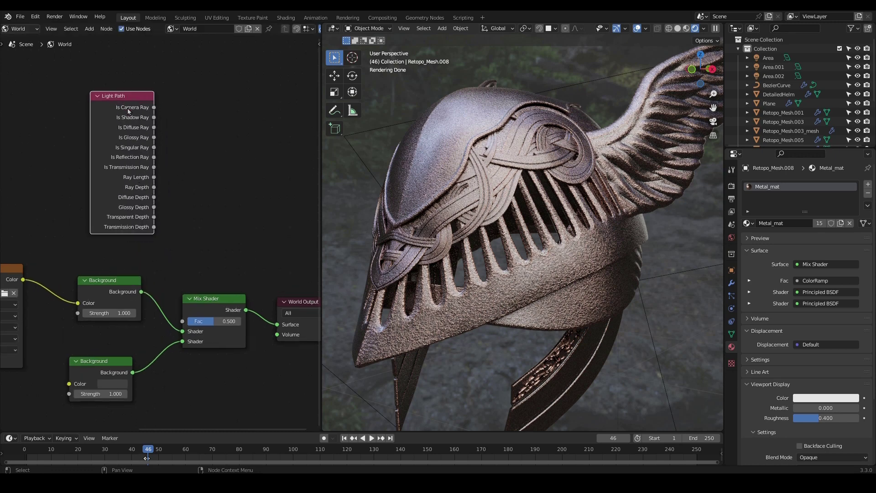
{"action": "left_click_drag", "start_coordinate": [188, 96], "coordinate": [221, 345]}
- Review the world node connections and align the duplicate Background node directly beneath the original
{"action": "scroll", "coordinate": [238, 253], "scroll_direction": "down", "scroll_amount": 3}
{"action": "middle_click_drag", "start_coordinate": [219, 262], "coordinate": [225, 184]}
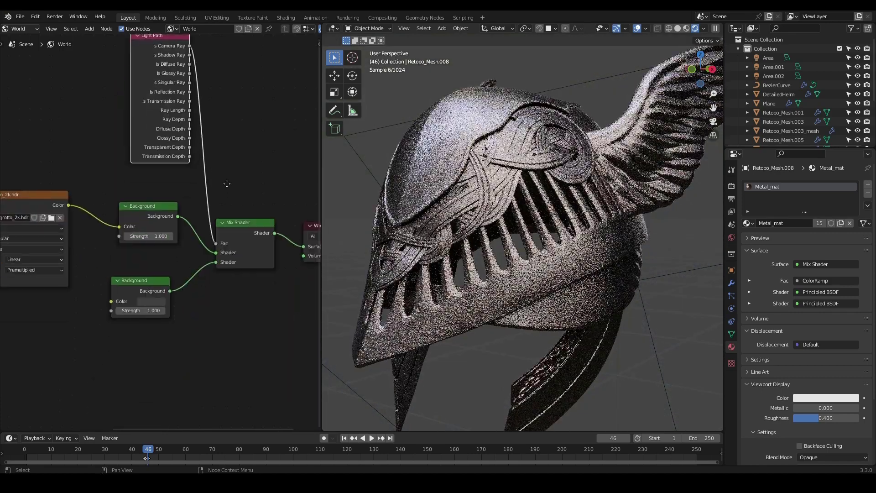
{"action": "scroll", "coordinate": [145, 312], "scroll_direction": "up", "scroll_amount": 4}
{"action": "mouse_move", "coordinate": [136, 299]}
{"action": "left_mouse_down"}
{"action": "mouse_move", "coordinate": [150, 305]}
{"action": "mouse_move", "coordinate": [136, 297]}
{"action": "left_mouse_up"}
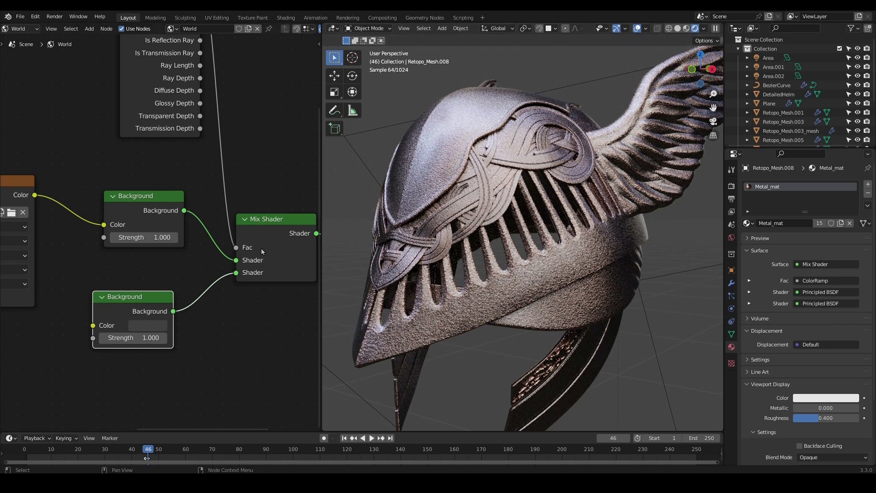
{"action": "middle_click_drag", "start_coordinate": [53, 212], "coordinate": [159, 175]}
{"action": "mouse_move", "coordinate": [161, 169]}
{"action": "left_mouse_down"}
{"action": "mouse_move", "coordinate": [176, 156]}
{"action": "mouse_move", "coordinate": [187, 161]}
{"action": "mouse_move", "coordinate": [163, 182]}
{"action": "left_mouse_up"}
{"action": "scroll", "coordinate": [174, 160], "scroll_direction": "down", "scroll_amount": 2}
{"action": "scroll", "coordinate": [177, 188], "scroll_direction": "down", "scroll_amount": 2}
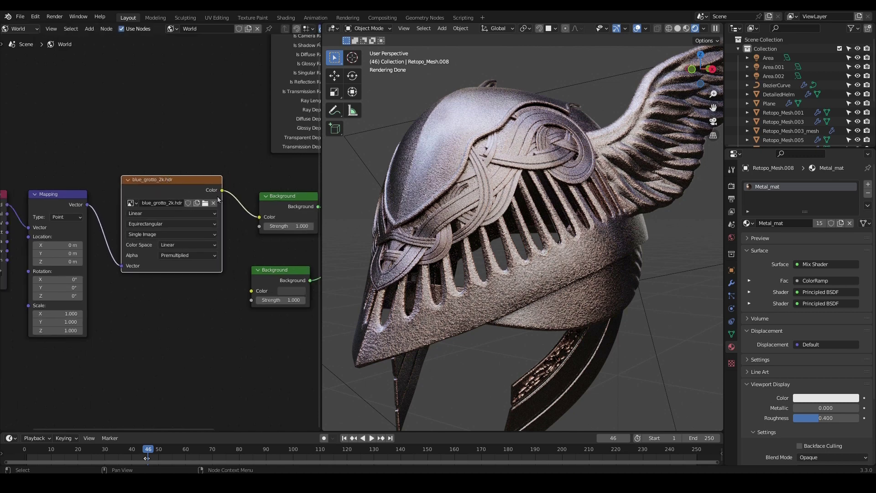
{"action": "middle_click_drag", "start_coordinate": [285, 267], "coordinate": [153, 264]}
{"action": "scroll", "coordinate": [161, 268], "scroll_direction": "up", "scroll_amount": 1}
{"action": "scroll", "coordinate": [167, 269], "scroll_direction": "up", "scroll_amount": 1}
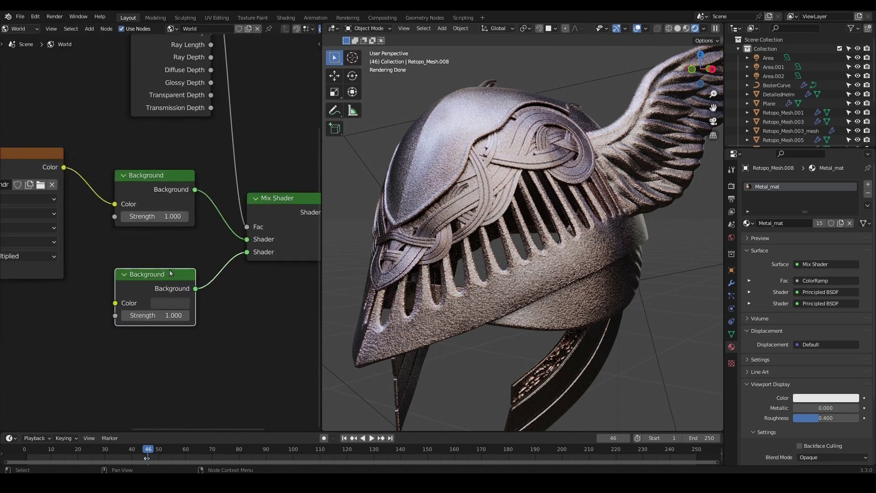
{"action": "left_click", "coordinate": [168, 269]}
- Try bright green and dark red 380902 as the duplicate Background node's color
{"action": "left_click", "coordinate": [166, 303]}
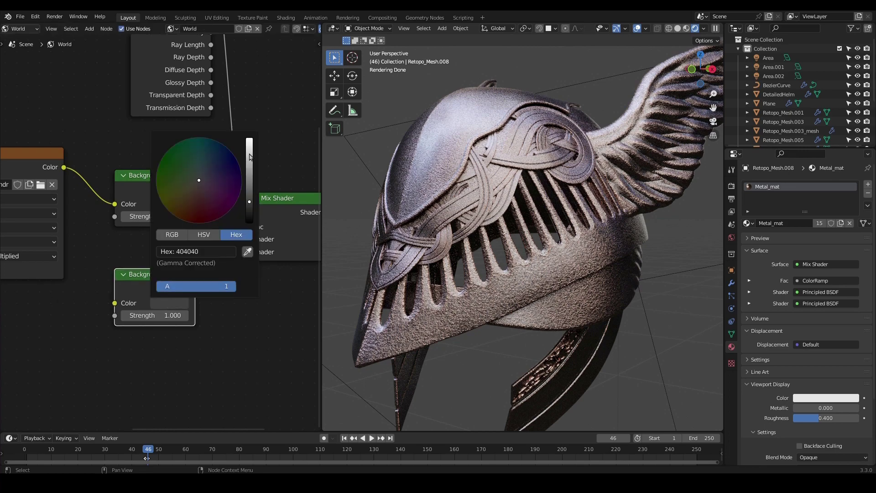
{"action": "left_click_drag", "start_coordinate": [249, 157], "coordinate": [249, 138]}
{"action": "left_click_drag", "start_coordinate": [188, 212], "coordinate": [159, 163]}
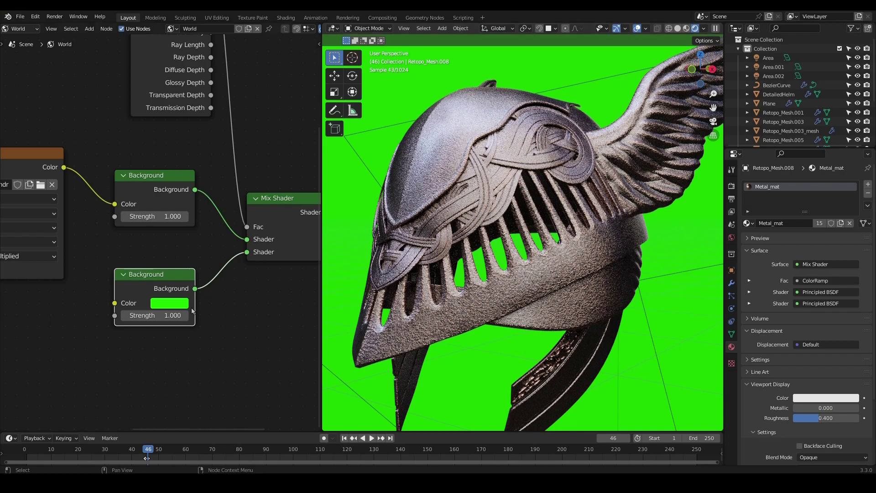
{"action": "left_click", "coordinate": [179, 304]}
{"action": "left_click_drag", "start_coordinate": [198, 208], "coordinate": [193, 221]}
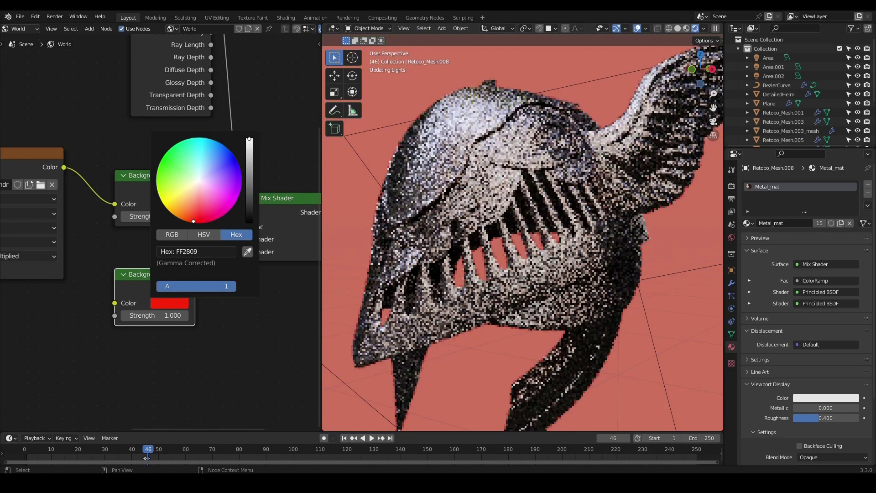
{"action": "left_click_drag", "start_coordinate": [246, 193], "coordinate": [250, 204]}
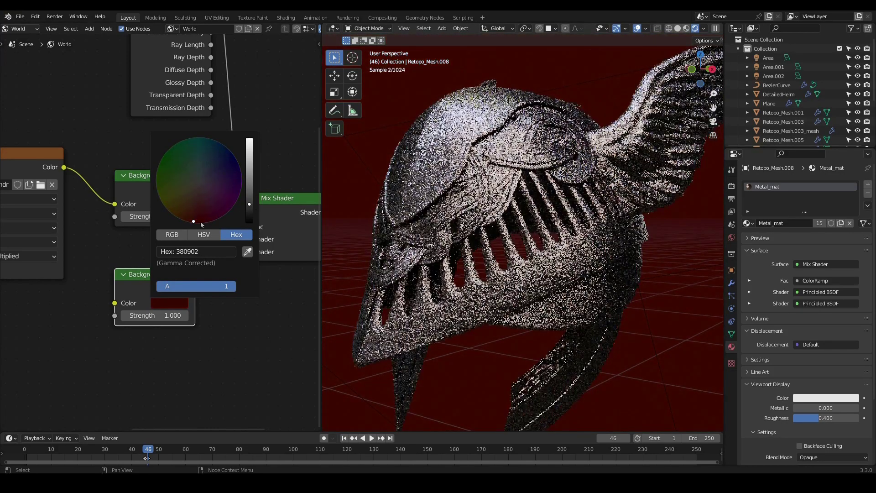
- Try the hex colors FFFF0F yellow and FFFFFF white on the duplicate Background node
{"action": "left_click", "coordinate": [192, 252]}
{"action": "type", "text": "FFFF0E"}
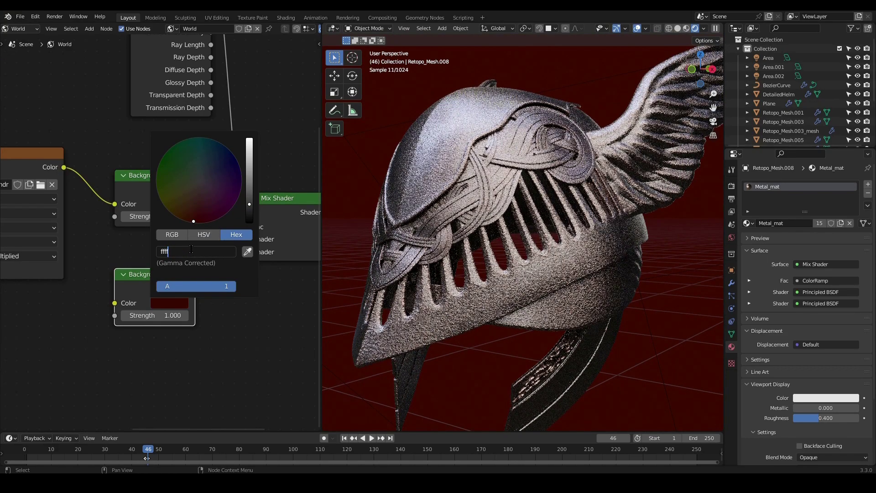
{"action": "key", "text": "Return"}
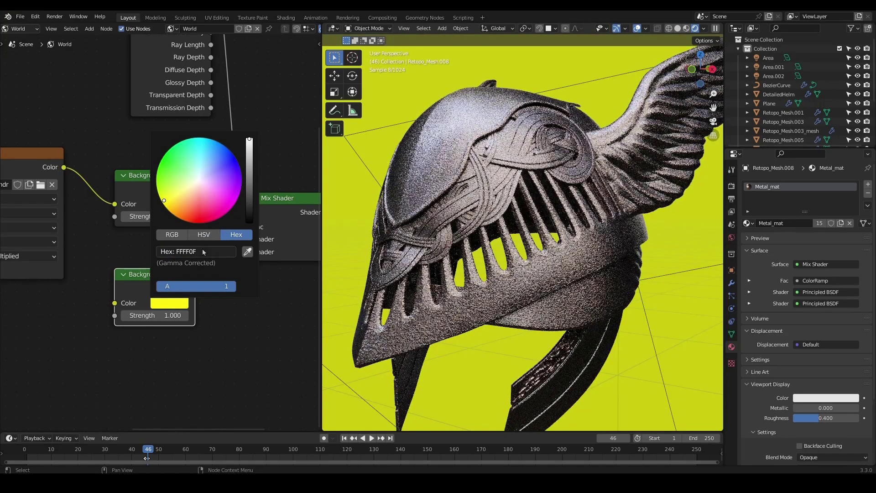
{"action": "left_click", "coordinate": [198, 249]}
{"action": "type", "text": "ffffff"}
{"action": "key", "text": "Return"}
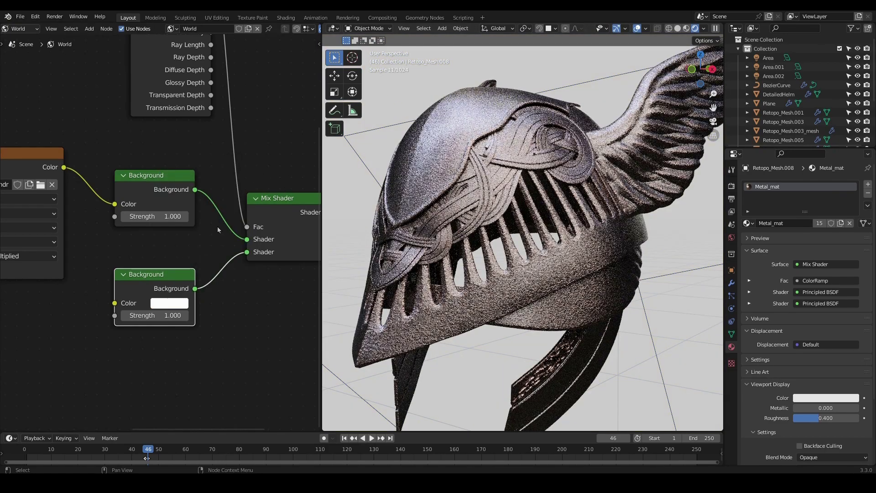
- Set the duplicate Background node's color to a near-black grey and widen the 3D viewport around the helmet
{"action": "left_click", "coordinate": [169, 304]}
{"action": "left_click", "coordinate": [183, 304]}
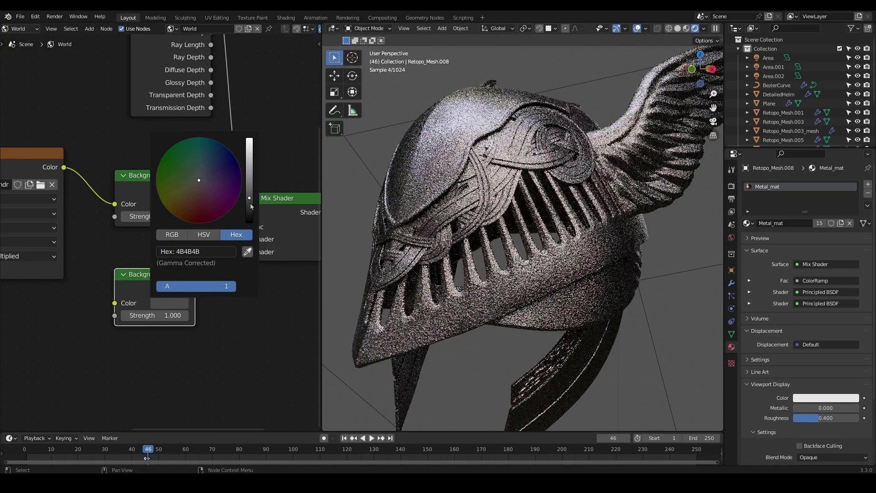
{"action": "left_click", "coordinate": [250, 207]}
{"action": "left_click", "coordinate": [249, 213]}
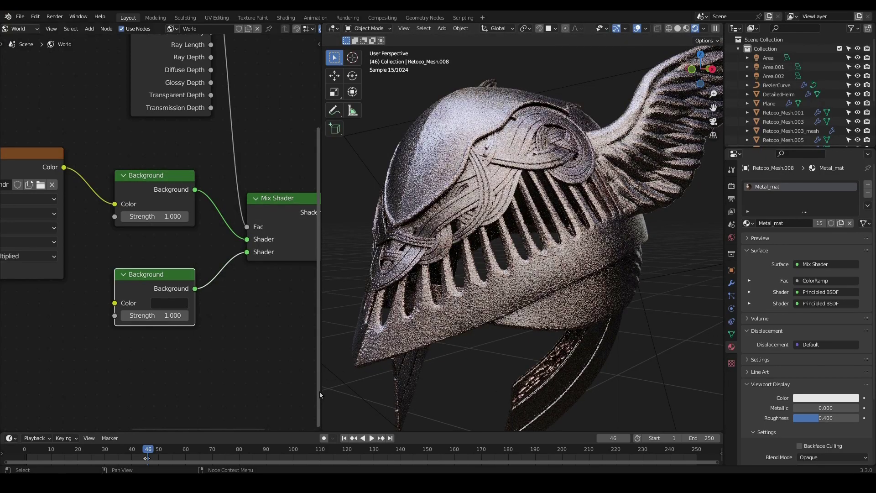
{"action": "left_click_drag", "start_coordinate": [320, 390], "coordinate": [146, 391]}
{"action": "scroll", "coordinate": [603, 282], "scroll_direction": "down", "scroll_amount": 3}
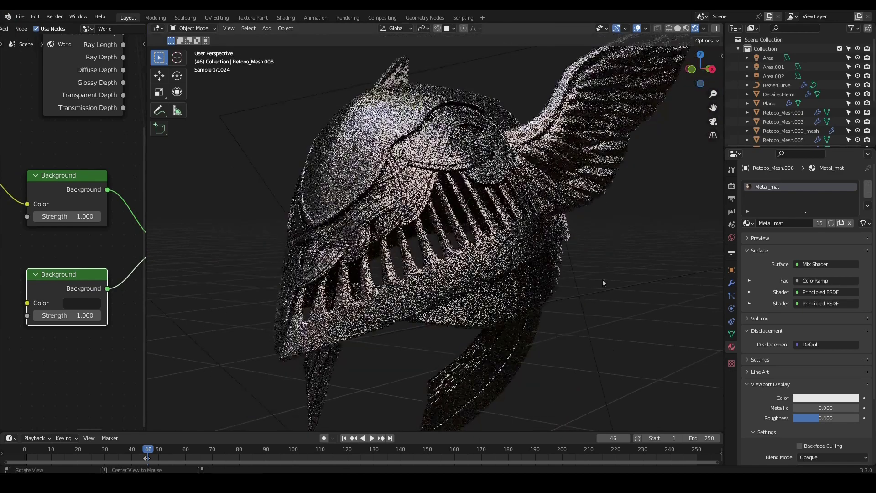
{"action": "middle_click_drag", "start_coordinate": [657, 298], "coordinate": [629, 301], "text": "shift"}
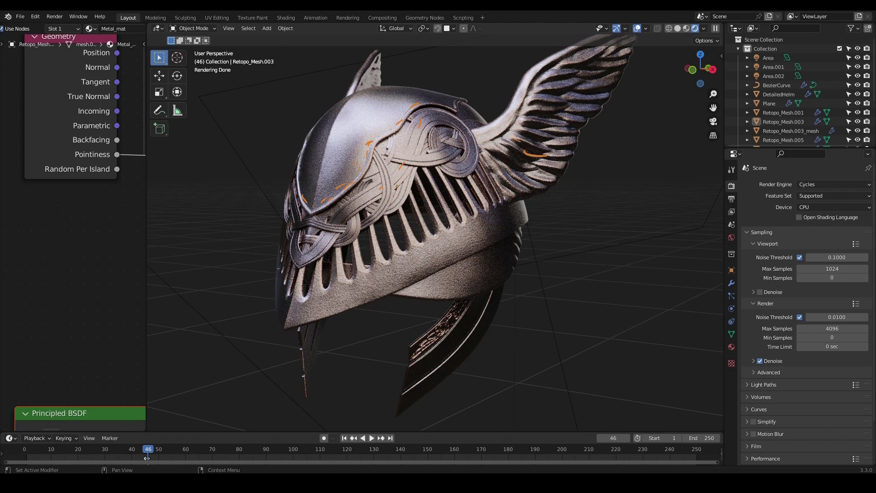
- Switch the 3D viewport to solid shading and widen the node editor around the Metal_mat nodes
{"action": "left_click", "coordinate": [678, 29]}
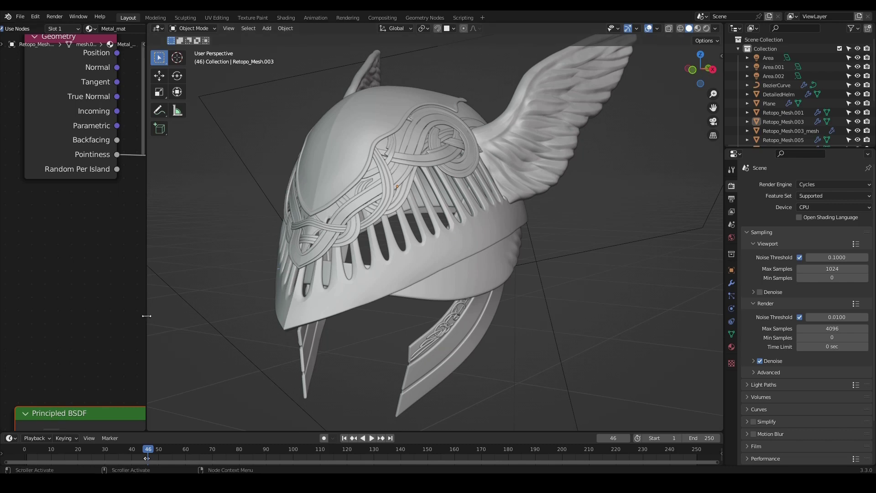
{"action": "left_click_drag", "start_coordinate": [146, 316], "coordinate": [493, 307]}
{"action": "scroll", "coordinate": [363, 300], "scroll_direction": "down", "scroll_amount": 14}
{"action": "middle_click_drag", "start_coordinate": [316, 260], "coordinate": [275, 154]}
{"action": "scroll", "coordinate": [106, 172], "scroll_direction": "up", "scroll_amount": 2}
{"action": "middle_click_drag", "start_coordinate": [139, 113], "coordinate": [178, 282]}
{"action": "scroll", "coordinate": [213, 224], "scroll_direction": "up", "scroll_amount": 3}
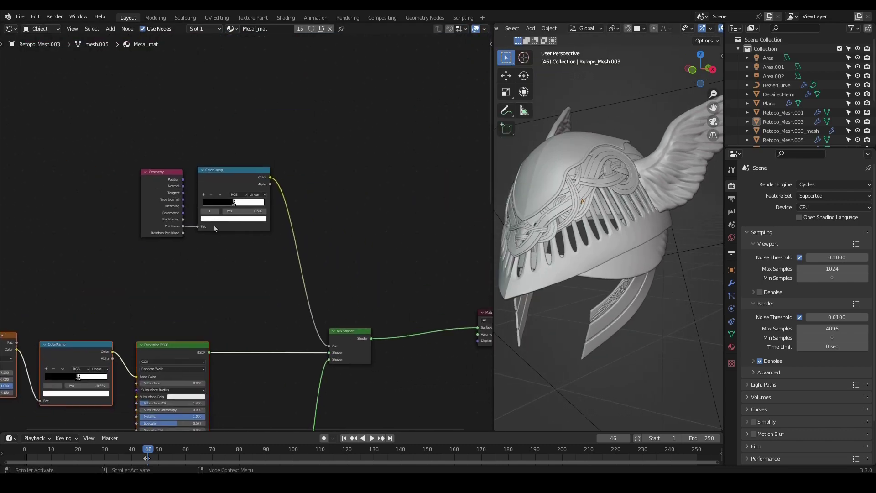
- Move the Geometry and ColorRamp pair closer to the main nodes and adjust the Mix Shader's placement
{"action": "left_click_drag", "start_coordinate": [239, 177], "coordinate": [222, 233]}
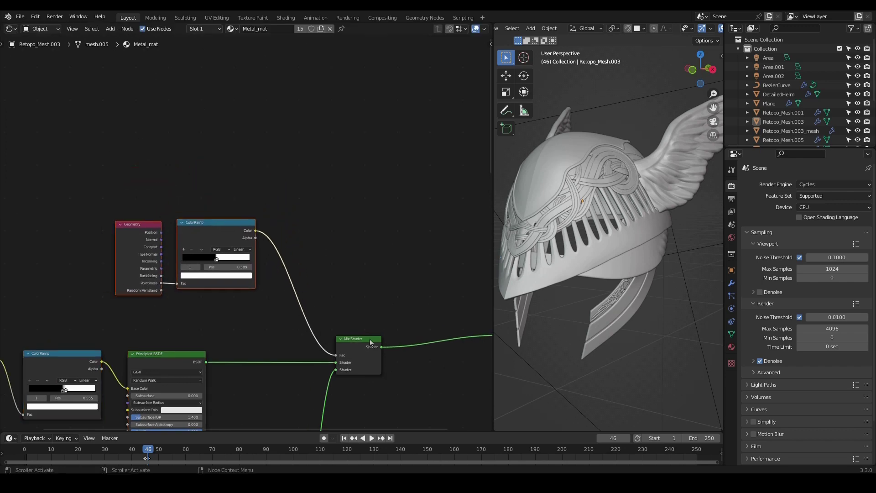
{"action": "middle_click_drag", "start_coordinate": [366, 341], "coordinate": [270, 87]}
{"action": "scroll", "coordinate": [265, 86], "scroll_direction": "up", "scroll_amount": 2}
{"action": "left_click_drag", "start_coordinate": [258, 58], "coordinate": [268, 58]}
{"action": "middle_click_drag", "start_coordinate": [192, 208], "coordinate": [379, 278]}
{"action": "scroll", "coordinate": [379, 278], "scroll_direction": "down", "scroll_amount": 2}
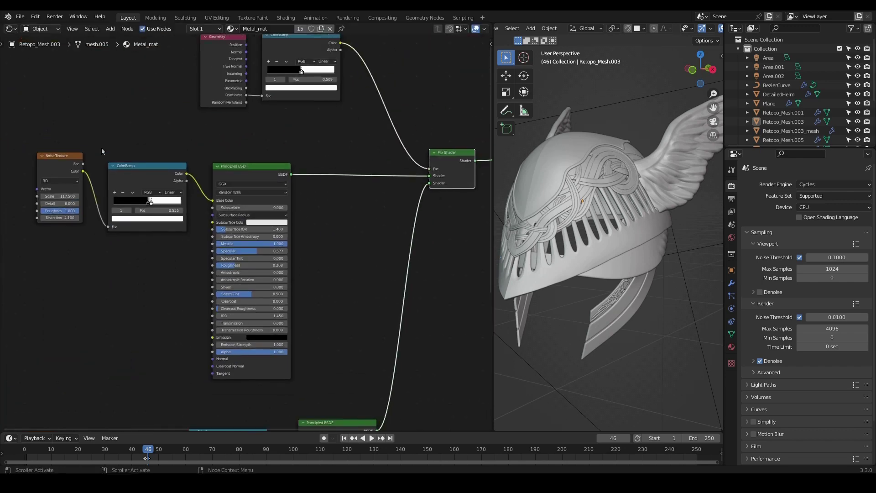
- Reposition the upper and lower groups of Noise Texture, ColorRamp and Principled BSDF nodes to tidy the layout
{"action": "left_click_drag", "start_coordinate": [31, 143], "coordinate": [273, 279]}
{"action": "mouse_move", "coordinate": [261, 176]}
{"action": "left_mouse_down"}
{"action": "mouse_move", "coordinate": [286, 171]}
{"action": "mouse_move", "coordinate": [266, 166]}
{"action": "left_mouse_up"}
{"action": "scroll", "coordinate": [287, 233], "scroll_direction": "down", "scroll_amount": 3}
{"action": "middle_click_drag", "start_coordinate": [347, 349], "coordinate": [322, 209]}
{"action": "left_click_drag", "start_coordinate": [68, 225], "coordinate": [363, 430]}
{"action": "left_click_drag", "start_coordinate": [298, 236], "coordinate": [300, 236]}
{"action": "middle_click_drag", "start_coordinate": [347, 155], "coordinate": [285, 297]}
{"action": "scroll", "coordinate": [350, 181], "scroll_direction": "up", "scroll_amount": 3}
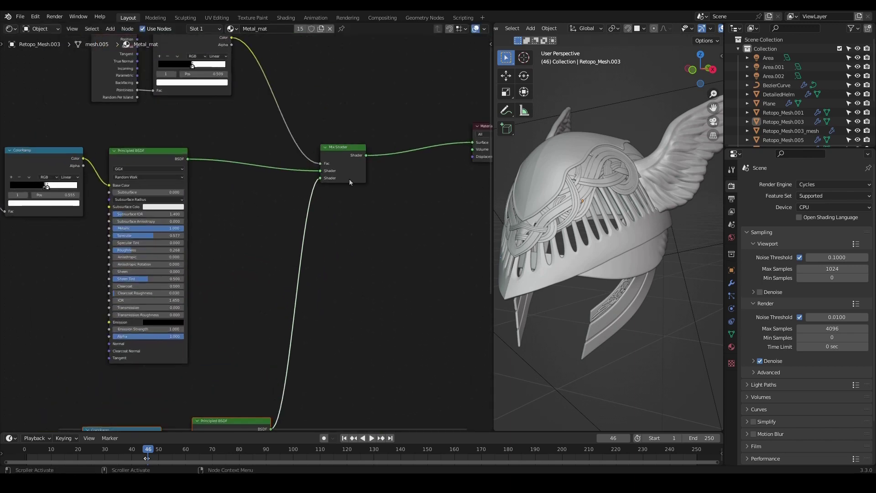
- Add a second Mix Shader on the link between the existing Mix Shader and the Material Output
{"action": "scroll", "coordinate": [348, 238], "scroll_direction": "up", "scroll_amount": 2}
{"action": "middle_click_drag", "start_coordinate": [385, 209], "coordinate": [303, 327]}
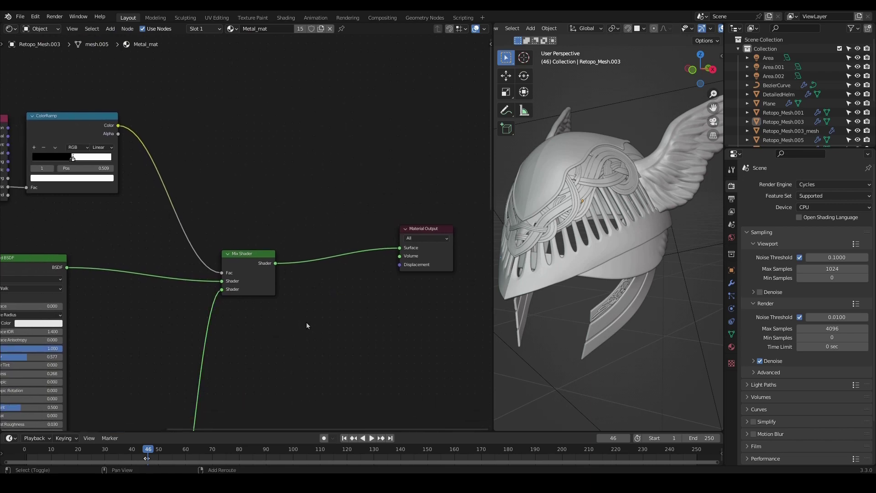
{"action": "key", "text": "shift+a"}
{"action": "left_click", "coordinate": [306, 321]}
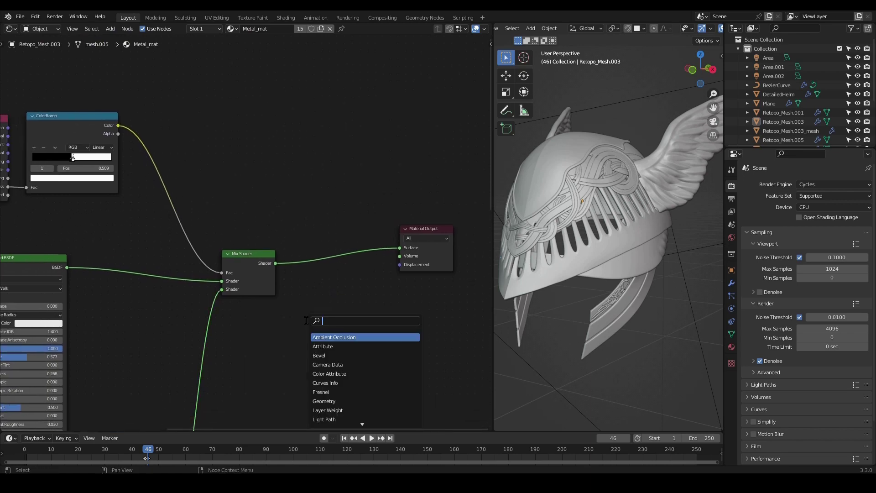
{"action": "type", "text": "mmix"}
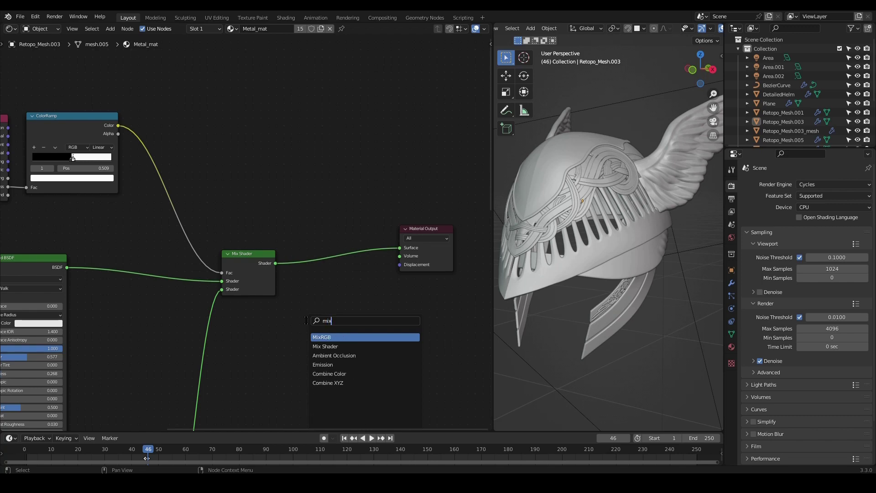
{"action": "key", "text": "Down"}
{"action": "key", "text": "Return"}
{"action": "left_click", "coordinate": [314, 241]}
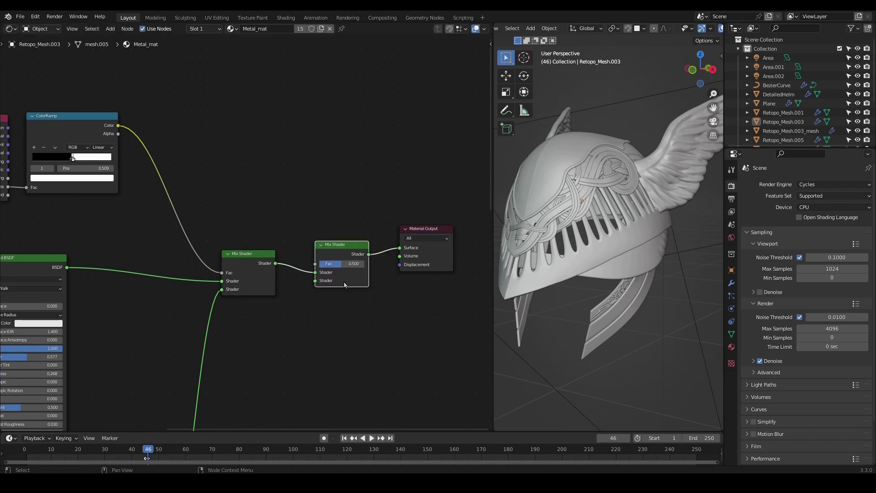
- Space out the first Mix Shader and the Material Output around the new Mix Shader
{"action": "scroll", "coordinate": [345, 285], "scroll_direction": "up", "scroll_amount": 2}
{"action": "middle_click_drag", "start_coordinate": [341, 304], "coordinate": [282, 340]}
{"action": "left_click_drag", "start_coordinate": [177, 287], "coordinate": [166, 270]}
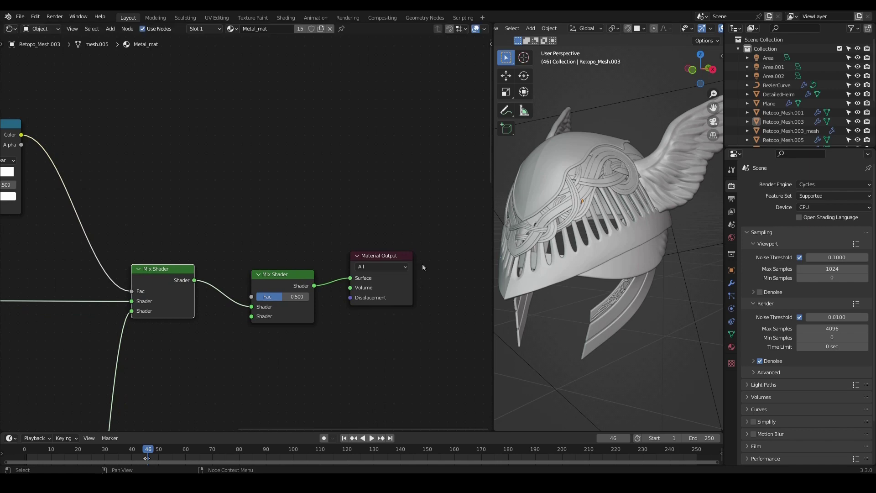
{"action": "left_click_drag", "start_coordinate": [390, 262], "coordinate": [394, 261]}
{"action": "middle_click_drag", "start_coordinate": [278, 253], "coordinate": [323, 277]}
{"action": "middle_click_drag", "start_coordinate": [218, 237], "coordinate": [305, 249]}
{"action": "scroll", "coordinate": [305, 249], "scroll_direction": "down", "scroll_amount": 2}
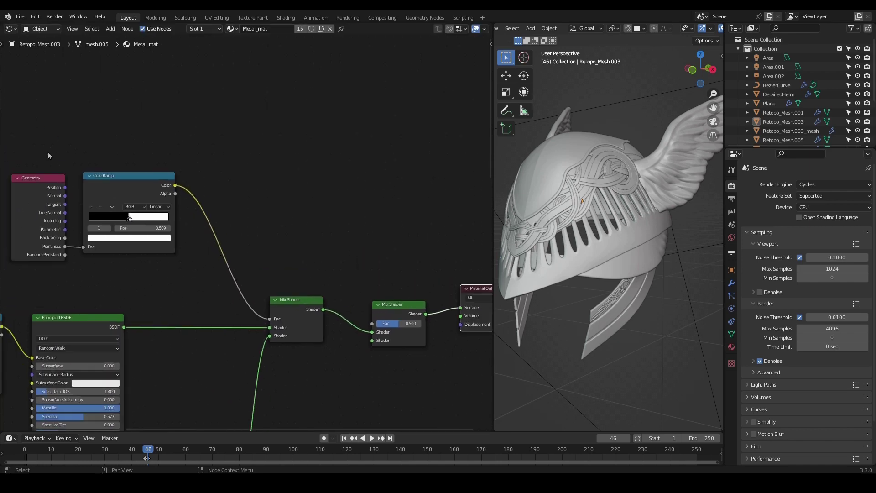
- Duplicate the Geometry and ColorRamp pair and place the copy above the new Mix Shader
{"action": "left_click_drag", "start_coordinate": [34, 155], "coordinate": [132, 222]}
{"action": "middle_click_drag", "start_coordinate": [121, 206], "coordinate": [158, 202]}
{"action": "left_click_drag", "start_coordinate": [151, 170], "coordinate": [156, 152]}
{"action": "middle_click_drag", "start_coordinate": [267, 181], "coordinate": [246, 181]}
{"action": "key", "text": "shift+d"}
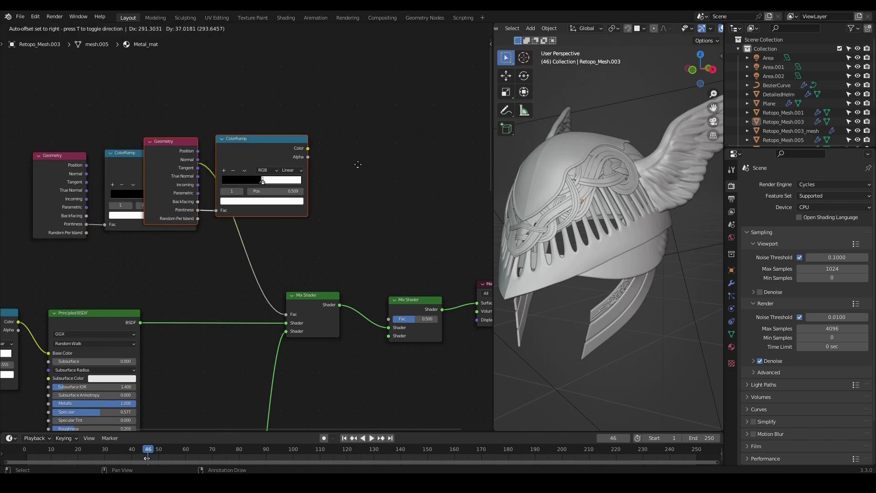
{"action": "left_click", "coordinate": [473, 170]}
- Connect the duplicate ColorRamp's Color output to the new Mix Shader's Fac input
{"action": "scroll", "coordinate": [443, 206], "scroll_direction": "up", "scroll_amount": 3}
{"action": "middle_click_drag", "start_coordinate": [442, 206], "coordinate": [290, 207]}
{"action": "scroll", "coordinate": [291, 209], "scroll_direction": "up", "scroll_amount": 1}
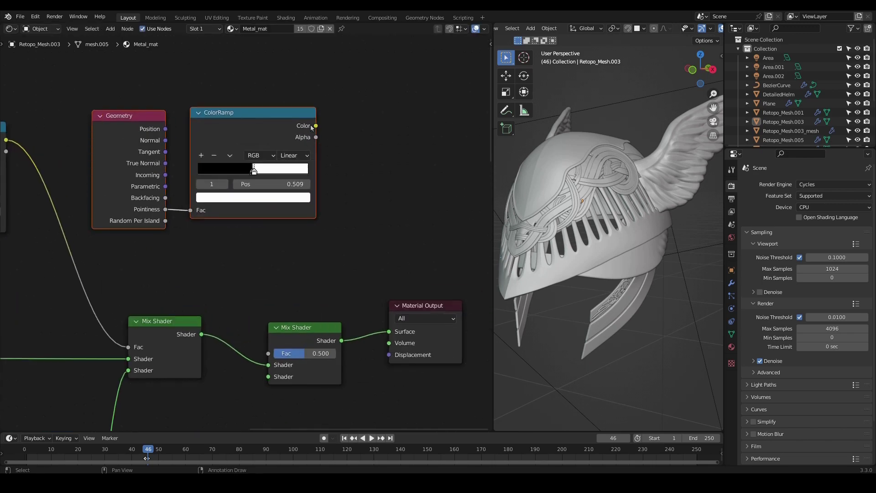
{"action": "left_click_drag", "start_coordinate": [265, 355], "coordinate": [267, 355]}
{"action": "middle_click_drag", "start_coordinate": [244, 420], "coordinate": [252, 283]}
{"action": "left_click", "coordinate": [265, 324]}
{"action": "scroll", "coordinate": [255, 326], "scroll_direction": "down", "scroll_amount": 8}
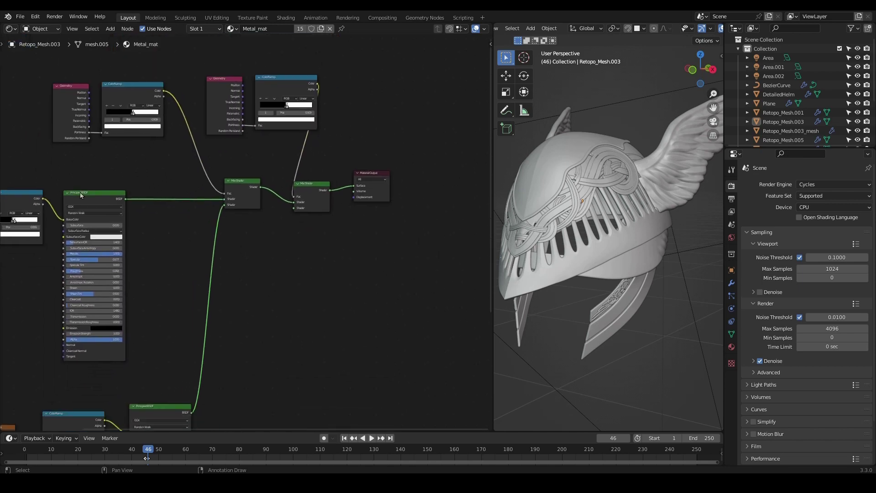
- Duplicate the upper Principled BSDF below the new Mix Shader and connect its BSDF output to the free Shader input
{"action": "scroll", "coordinate": [81, 192], "scroll_direction": "up", "scroll_amount": 1}
{"action": "key", "text": "shift+d"}
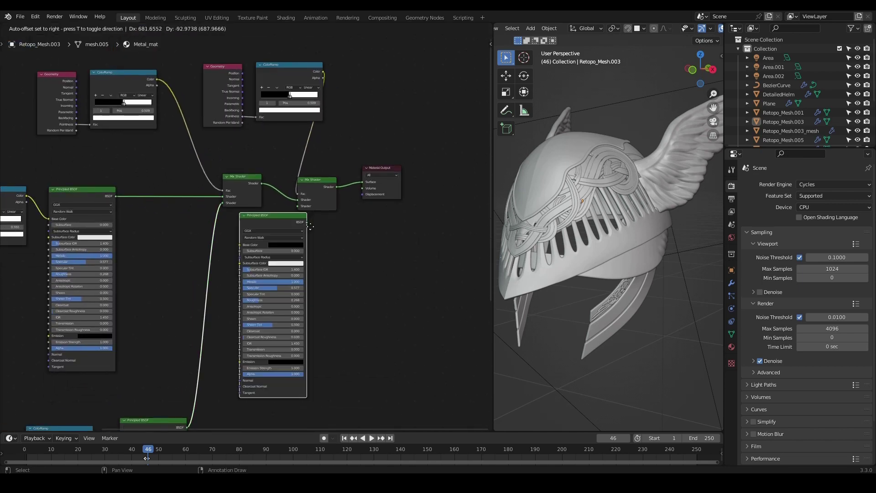
{"action": "left_click", "coordinate": [304, 238]}
{"action": "scroll", "coordinate": [322, 237], "scroll_direction": "up", "scroll_amount": 3}
{"action": "left_click_drag", "start_coordinate": [366, 261], "coordinate": [352, 262]}
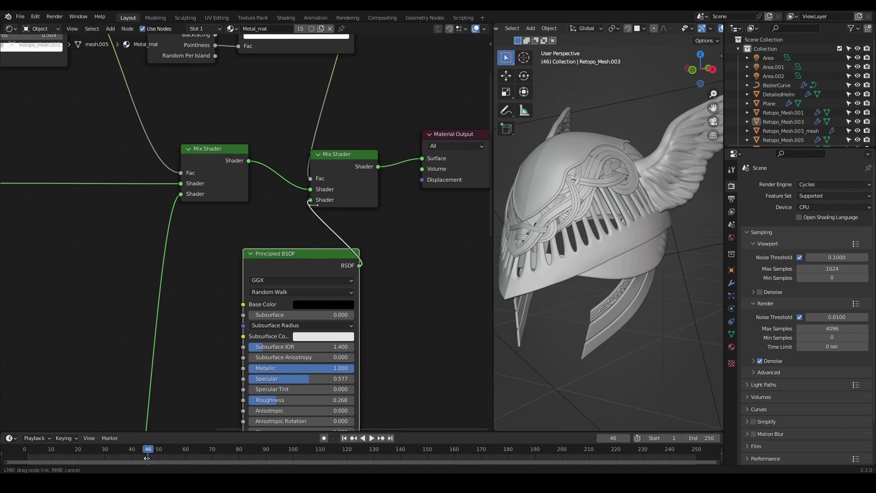
{"action": "left_click_drag", "start_coordinate": [313, 204], "coordinate": [311, 201]}
{"action": "middle_click_drag", "start_coordinate": [325, 304], "coordinate": [327, 278]}
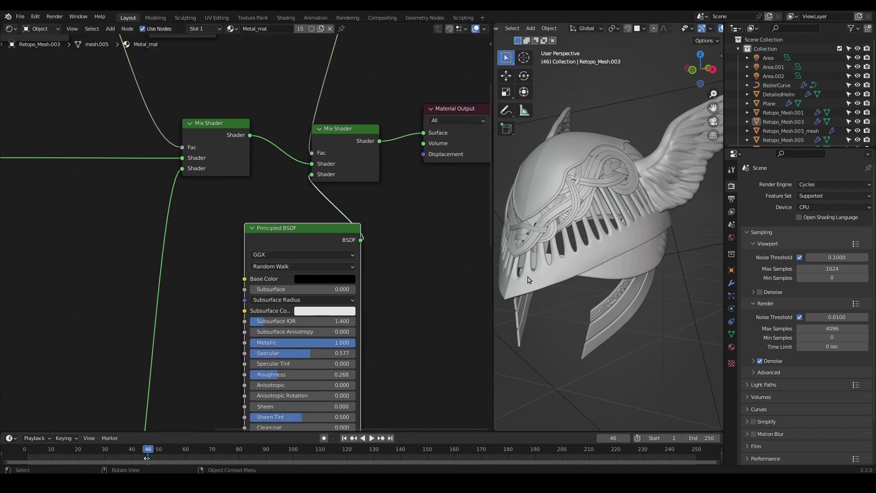
- Widen the 3D viewport, set a render region over the helmet's dome and knotwork, and switch to rendered shading
{"action": "left_click_drag", "start_coordinate": [492, 320], "coordinate": [273, 319]}
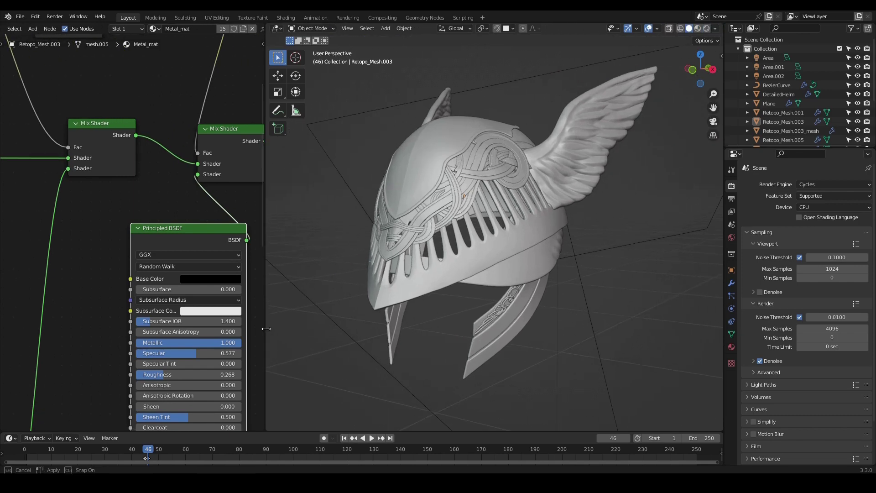
{"action": "middle_click_drag", "start_coordinate": [603, 237], "coordinate": [558, 293]}
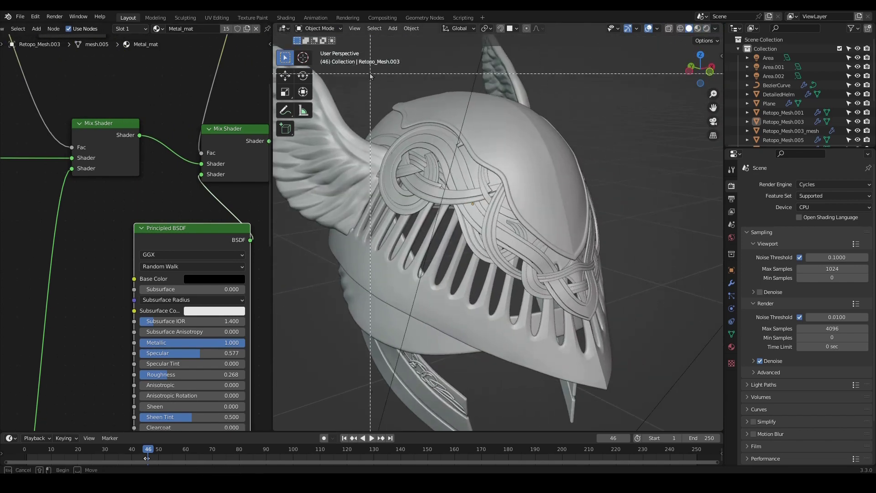
{"action": "left_click_drag", "start_coordinate": [370, 73], "coordinate": [587, 282]}
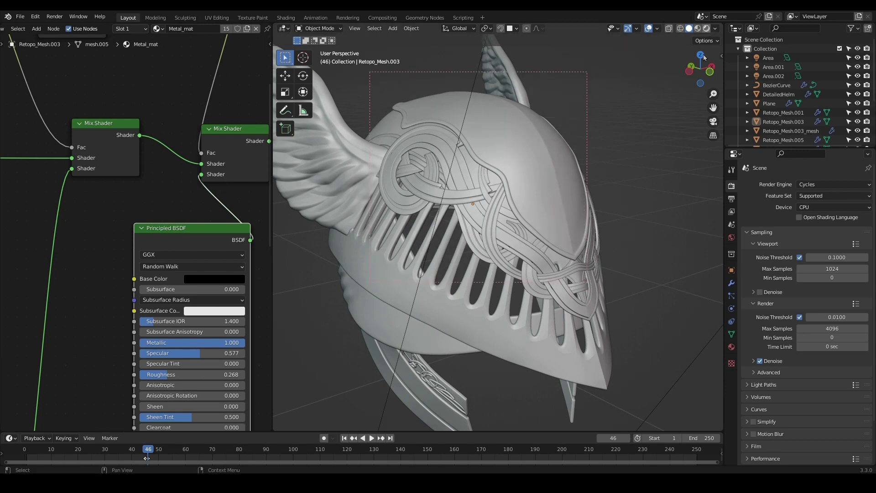
{"action": "left_click", "coordinate": [706, 28]}
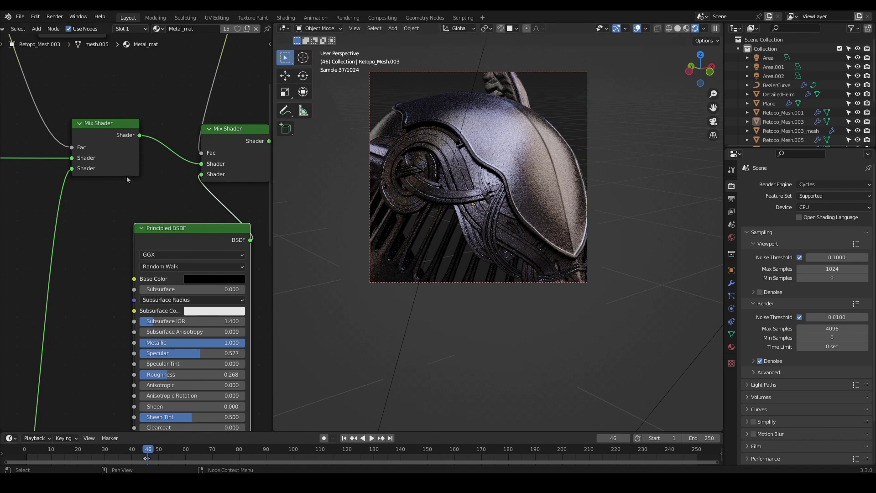
- Reverse the duplicate ColorRamp so it runs from white to black, with the white stop at position 0.491
{"action": "middle_click_drag", "start_coordinate": [179, 121], "coordinate": [179, 259]}
{"action": "scroll", "coordinate": [178, 251], "scroll_direction": "down", "scroll_amount": 2}
{"action": "middle_click_drag", "start_coordinate": [173, 193], "coordinate": [163, 234]}
{"action": "scroll", "coordinate": [163, 234], "scroll_direction": "up", "scroll_amount": 6}
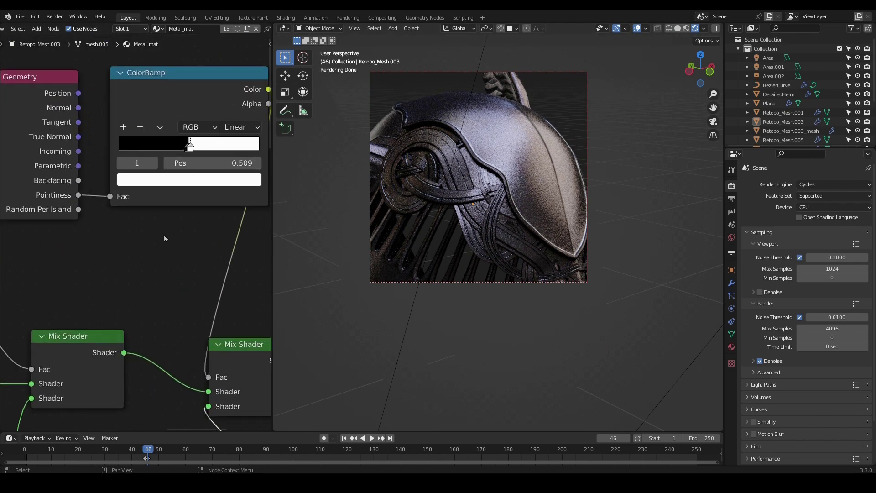
{"action": "scroll", "coordinate": [164, 237], "scroll_direction": "down", "scroll_amount": 8}
{"action": "middle_click_drag", "start_coordinate": [209, 293], "coordinate": [169, 229]}
{"action": "scroll", "coordinate": [168, 226], "scroll_direction": "down", "scroll_amount": 3}
{"action": "scroll", "coordinate": [166, 204], "scroll_direction": "up", "scroll_amount": 3}
{"action": "middle_click_drag", "start_coordinate": [151, 192], "coordinate": [155, 306]}
{"action": "scroll", "coordinate": [192, 224], "scroll_direction": "up", "scroll_amount": 6}
{"action": "scroll", "coordinate": [176, 193], "scroll_direction": "up", "scroll_amount": 8}
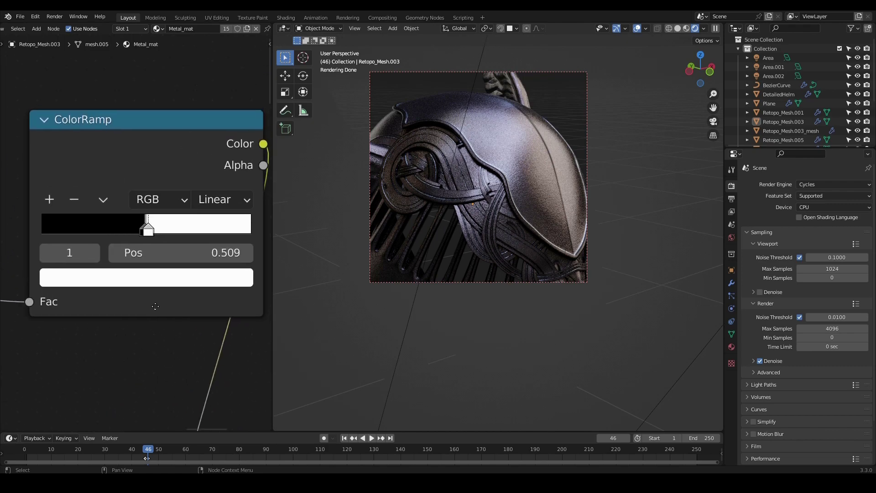
{"action": "scroll", "coordinate": [149, 236], "scroll_direction": "up", "scroll_amount": 1}
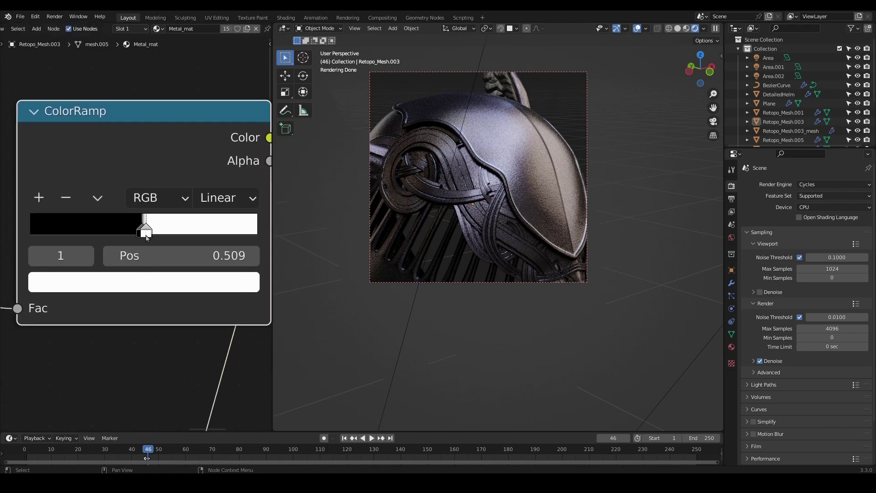
{"action": "left_click_drag", "start_coordinate": [141, 231], "coordinate": [141, 236]}
- Examine the rendered knotwork, wing and visor edges up close to judge the reversed pointiness mask
{"action": "scroll", "coordinate": [547, 209], "scroll_direction": "up", "scroll_amount": 5}
{"action": "scroll", "coordinate": [546, 210], "scroll_direction": "up", "scroll_amount": 2}
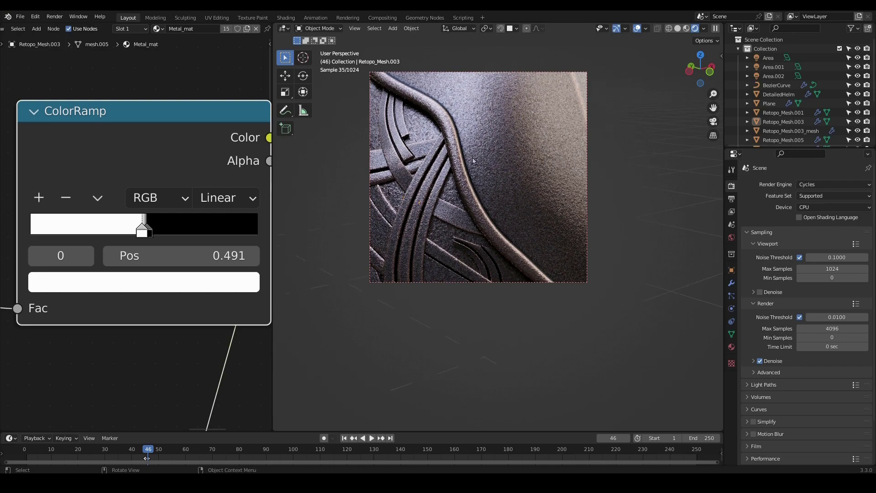
{"action": "mouse_move", "coordinate": [472, 157]}
{"action": "middle_mouse_down"}
{"action": "mouse_move", "coordinate": [483, 195]}
{"action": "mouse_move", "coordinate": [471, 161]}
{"action": "middle_mouse_up"}
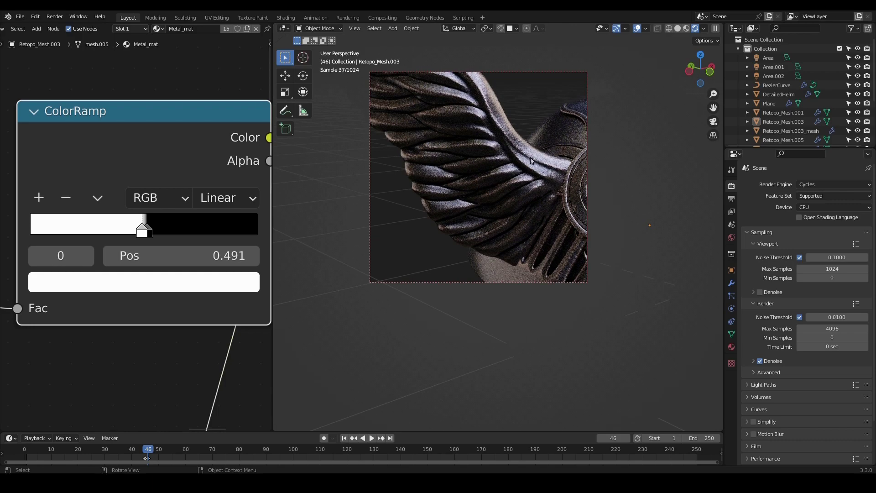
{"action": "middle_click_drag", "start_coordinate": [530, 161], "coordinate": [504, 221]}
{"action": "scroll", "coordinate": [511, 215], "scroll_direction": "up", "scroll_amount": 1}
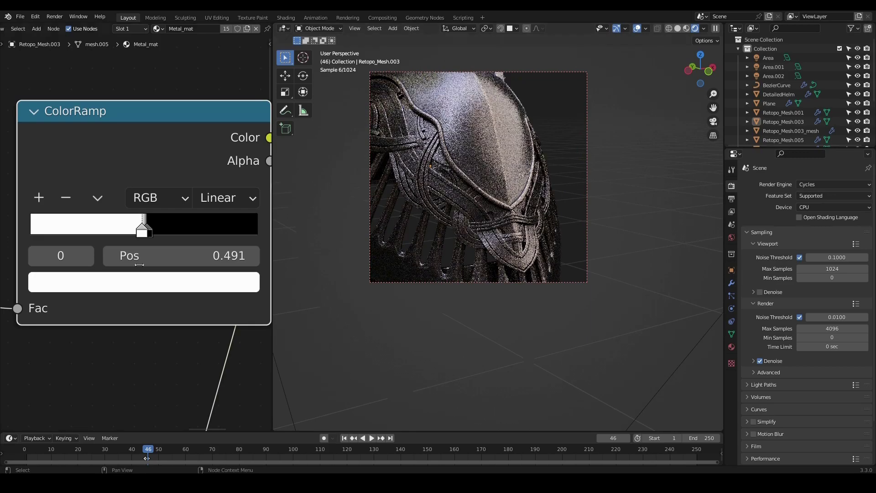
{"action": "scroll", "coordinate": [139, 265], "scroll_direction": "down", "scroll_amount": 2}
{"action": "scroll", "coordinate": [569, 238], "scroll_direction": "up", "scroll_amount": 3}
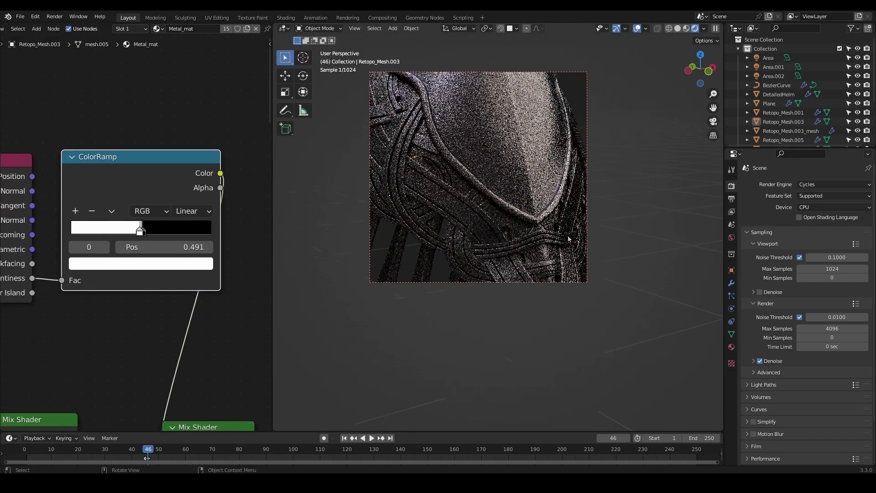
{"action": "middle_click_drag", "start_coordinate": [569, 239], "coordinate": [525, 196]}
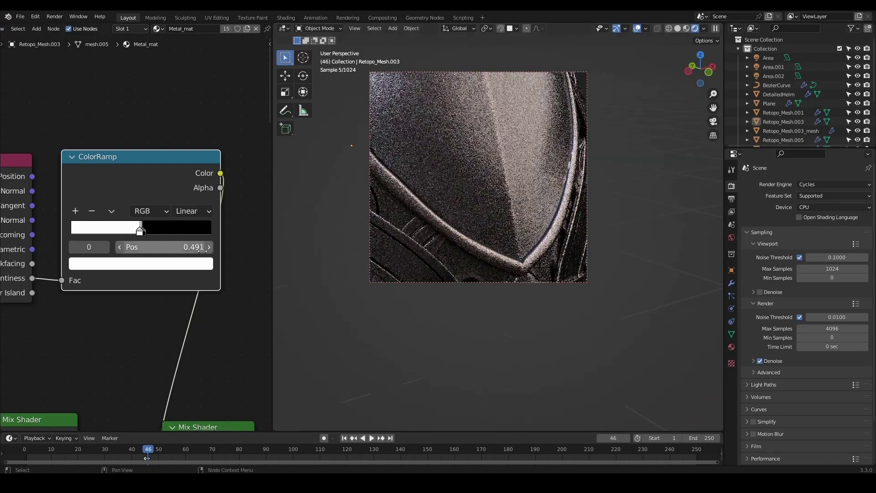
- Set the black stop of the duplicate ColorRamp to position 0.505 and check the effect on the helmet
{"action": "scroll", "coordinate": [182, 255], "scroll_direction": "up", "scroll_amount": 1}
{"action": "left_click_drag", "start_coordinate": [144, 232], "coordinate": [138, 229]}
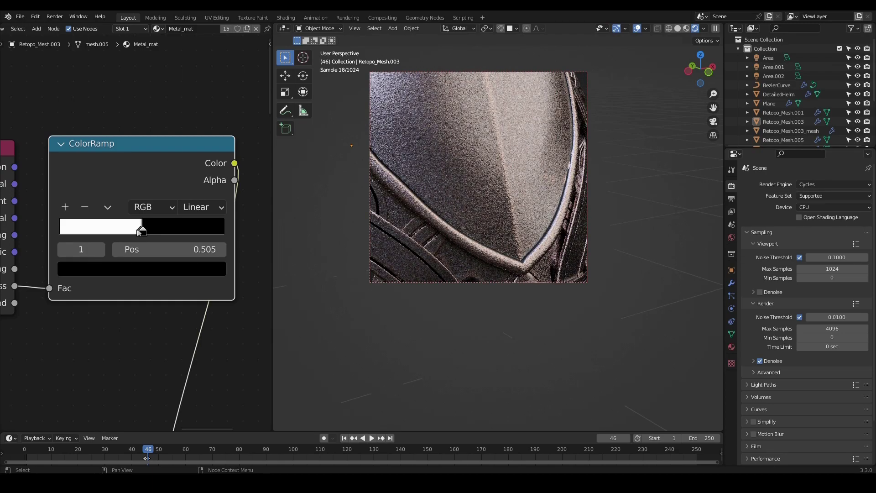
{"action": "middle_click_drag", "start_coordinate": [576, 227], "coordinate": [523, 202]}
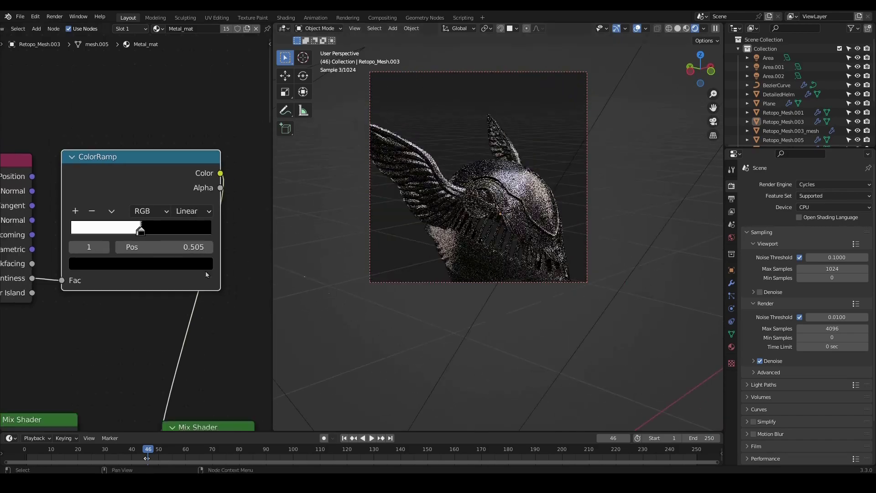
{"action": "scroll", "coordinate": [508, 200], "scroll_direction": "up", "scroll_amount": 4}
{"action": "middle_click_drag", "start_coordinate": [504, 207], "coordinate": [443, 234], "text": "shift"}
{"action": "scroll", "coordinate": [193, 329], "scroll_direction": "down", "scroll_amount": 7}
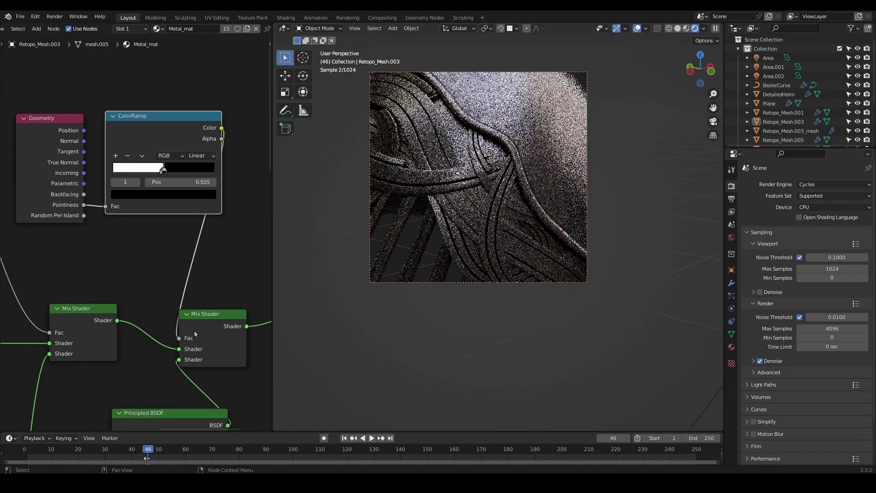
- Widen the node editor and adjust the duplicate Principled BSDF's placement beneath the second Mix Shader
{"action": "middle_click_drag", "start_coordinate": [193, 330], "coordinate": [194, 208]}
{"action": "scroll", "coordinate": [117, 304], "scroll_direction": "up", "scroll_amount": 3}
{"action": "middle_click_drag", "start_coordinate": [116, 305], "coordinate": [173, 212]}
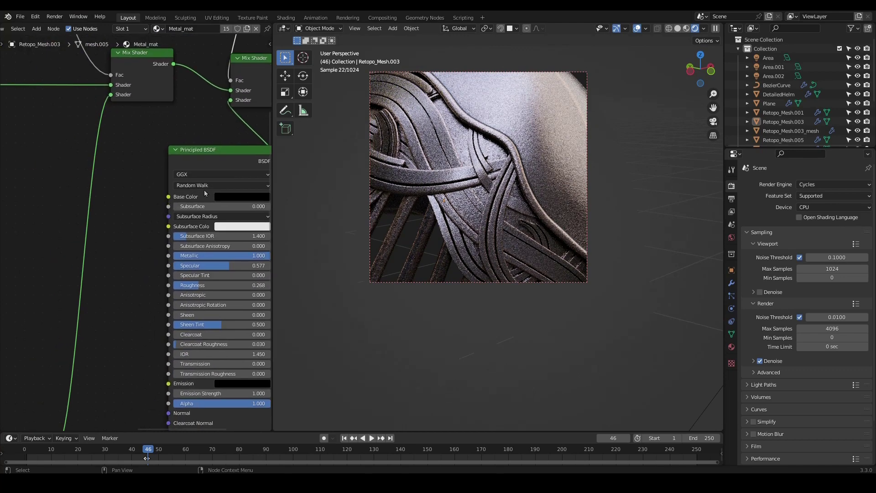
{"action": "left_click_drag", "start_coordinate": [274, 233], "coordinate": [391, 233]}
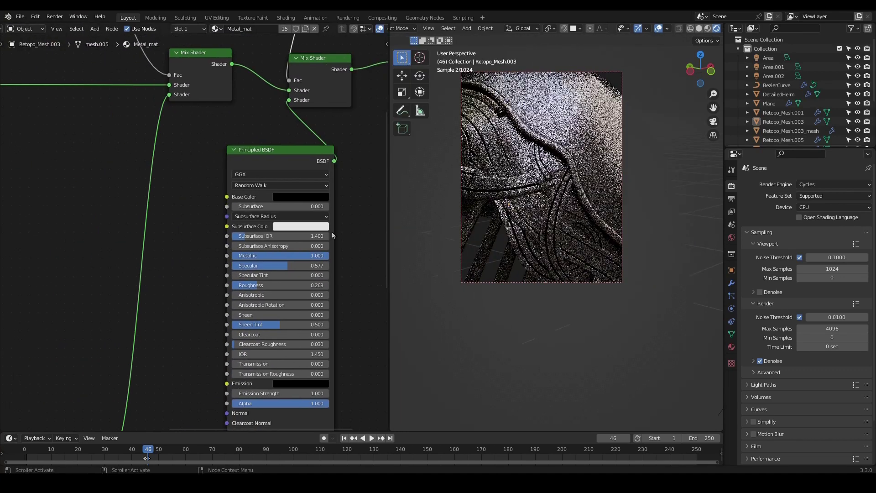
{"action": "scroll", "coordinate": [333, 230], "scroll_direction": "down", "scroll_amount": 3}
{"action": "middle_click_drag", "start_coordinate": [339, 226], "coordinate": [277, 293]}
{"action": "left_click_drag", "start_coordinate": [218, 249], "coordinate": [224, 249]}
{"action": "scroll", "coordinate": [224, 248], "scroll_direction": "up", "scroll_amount": 1}
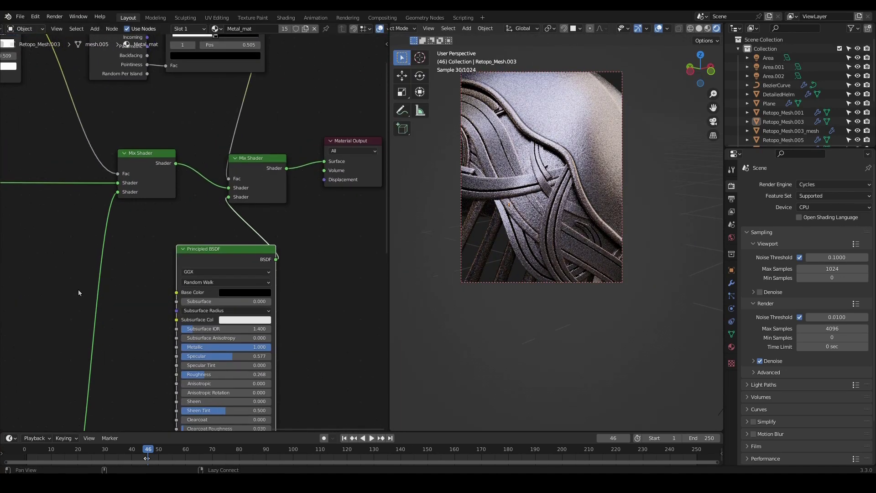
- Add a Noise Texture node beside the duplicate Principled BSDF, in the empty area beneath the first Mix Shader
{"action": "middle_click_drag", "start_coordinate": [78, 290], "coordinate": [119, 276]}
{"action": "key", "text": "shift+a"}
{"action": "left_click", "coordinate": [105, 275]}
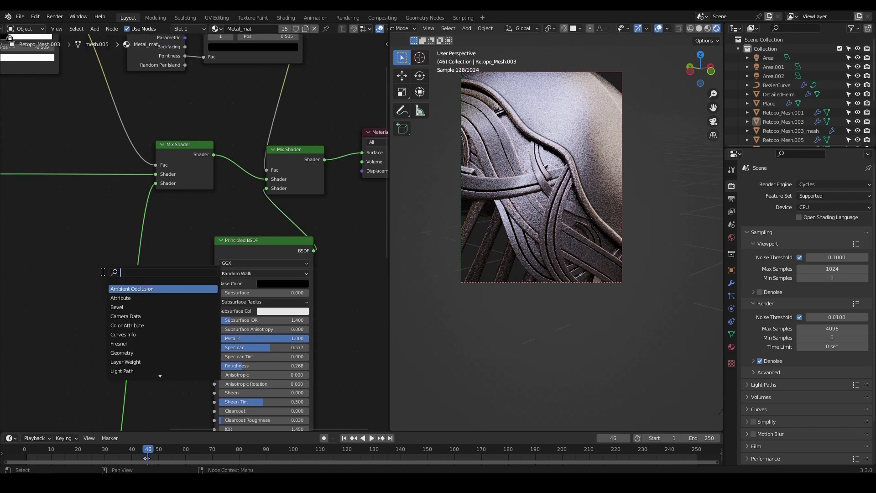
{"action": "key", "text": "Down"}
{"action": "key", "text": "Return"}
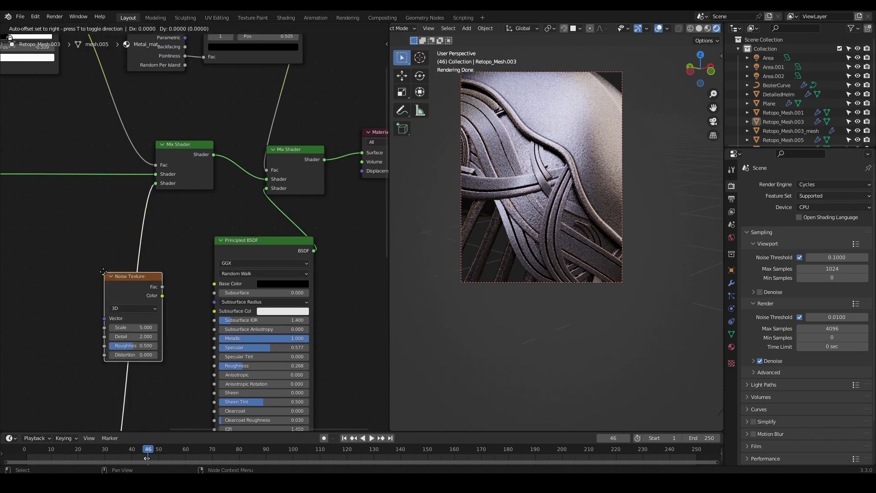
{"action": "left_click", "coordinate": [41, 236]}
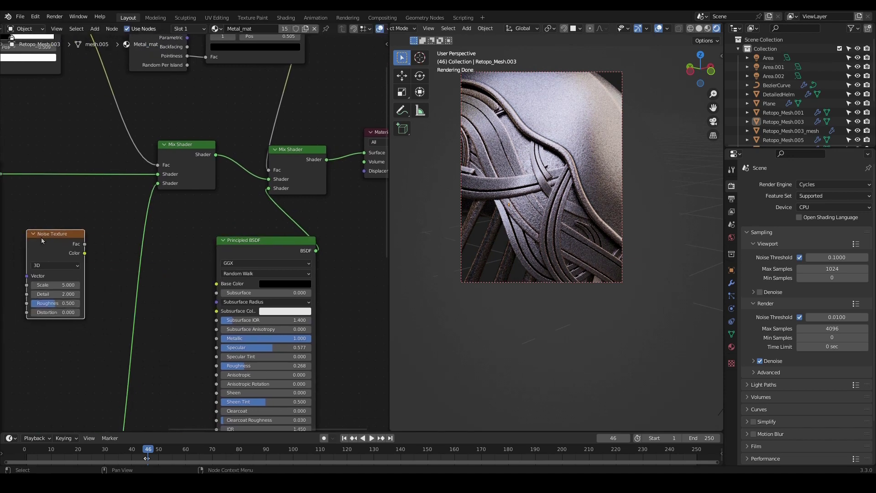
- Add a new ColorRamp node and place it just beneath the Noise Texture
{"action": "key", "text": "shift+a"}
{"action": "left_click", "coordinate": [168, 287]}
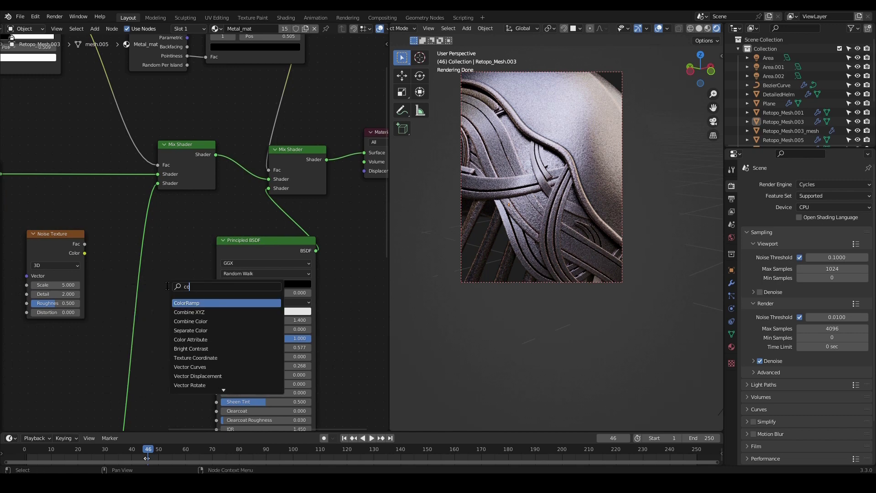
{"action": "key", "text": "Return"}
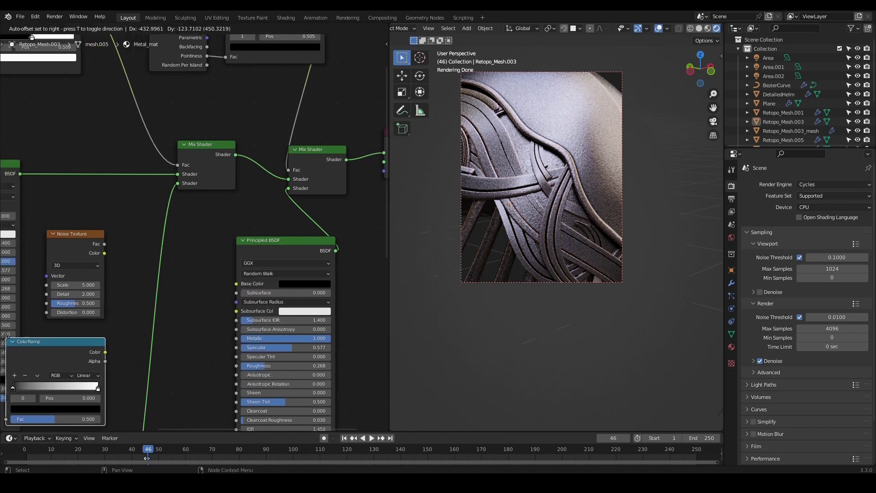
{"action": "left_click", "coordinate": [6, 338]}
{"action": "middle_click_drag", "start_coordinate": [143, 332], "coordinate": [229, 293]}
{"action": "left_click_drag", "start_coordinate": [176, 305], "coordinate": [210, 292]}
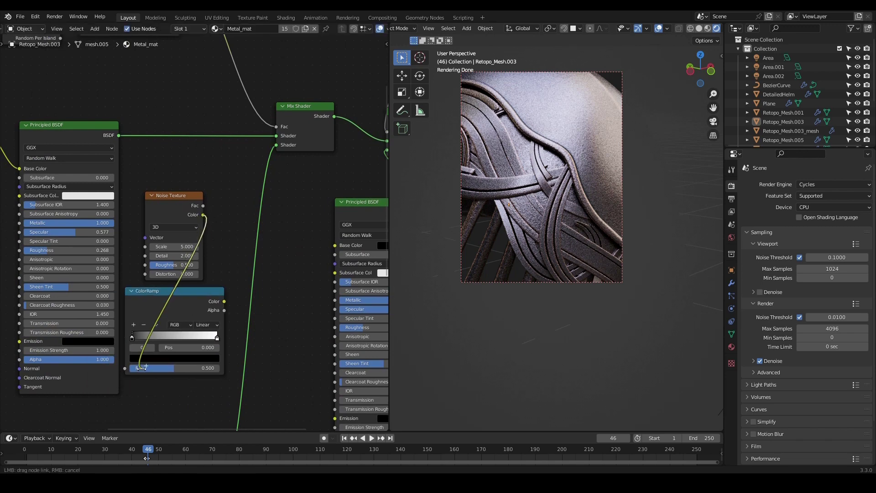
- Spread out the Noise Texture, the new ColorRamp and the duplicate Principled BSDF so they line up in connection order
{"action": "left_click_drag", "start_coordinate": [122, 369], "coordinate": [130, 362]}
{"action": "left_click", "coordinate": [327, 277]}
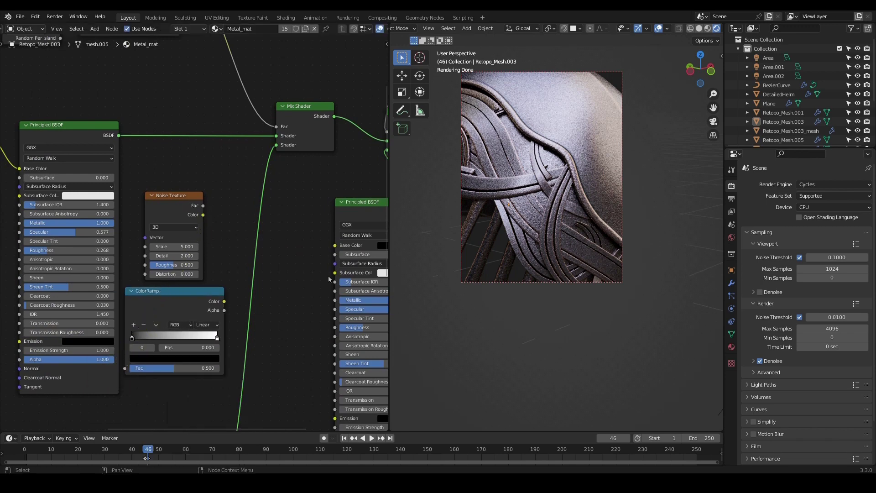
{"action": "middle_click_drag", "start_coordinate": [325, 290], "coordinate": [194, 304]}
{"action": "scroll", "coordinate": [214, 244], "scroll_direction": "down", "scroll_amount": 1}
{"action": "left_click_drag", "start_coordinate": [237, 239], "coordinate": [311, 299]}
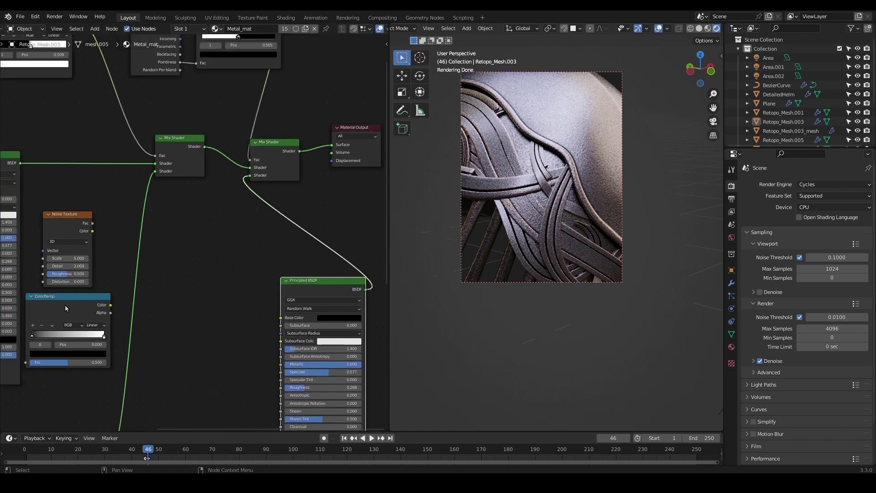
{"action": "left_click_drag", "start_coordinate": [64, 305], "coordinate": [199, 266]}
{"action": "left_click_drag", "start_coordinate": [64, 213], "coordinate": [79, 239]}
{"action": "scroll", "coordinate": [189, 234], "scroll_direction": "up", "scroll_amount": 2}
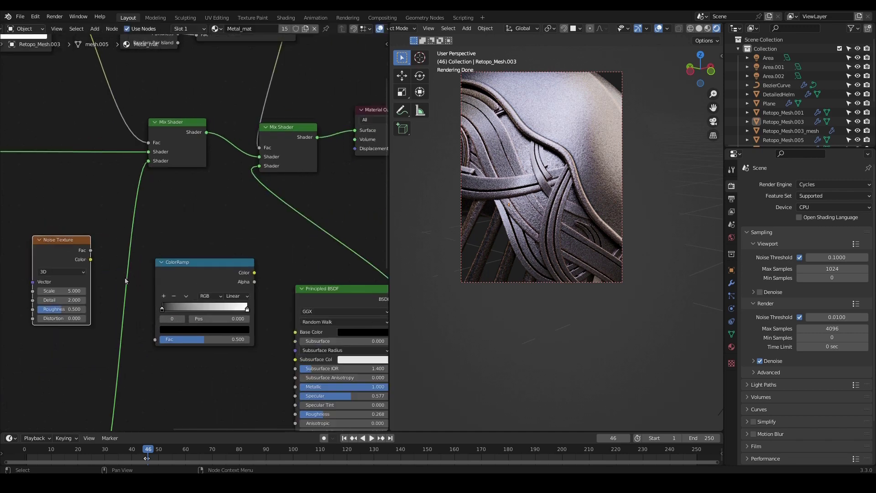
- Connect the Noise Texture's Color to the new ColorRamp's Fac, and the ramp's Color to the duplicate Principled BSDF's Base Color
{"action": "middle_click_drag", "start_coordinate": [171, 260], "coordinate": [132, 219]}
{"action": "middle_click_drag", "start_coordinate": [54, 222], "coordinate": [81, 209]}
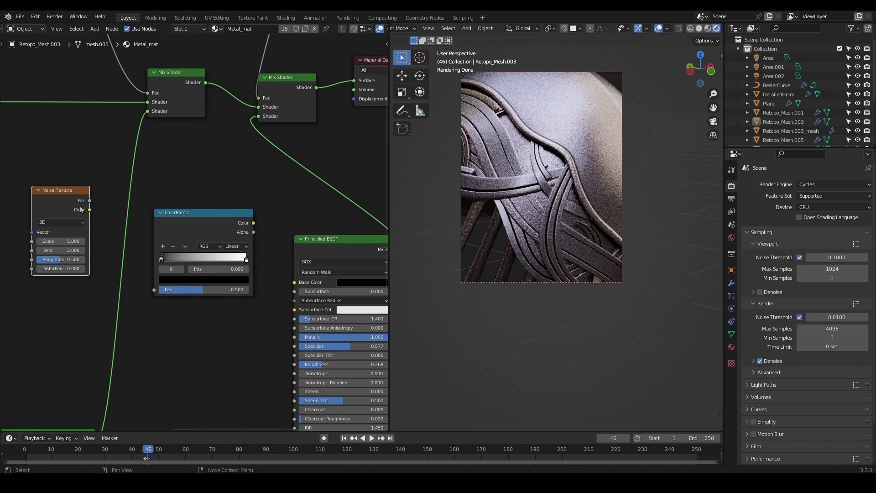
{"action": "left_click_drag", "start_coordinate": [153, 289], "coordinate": [154, 289]}
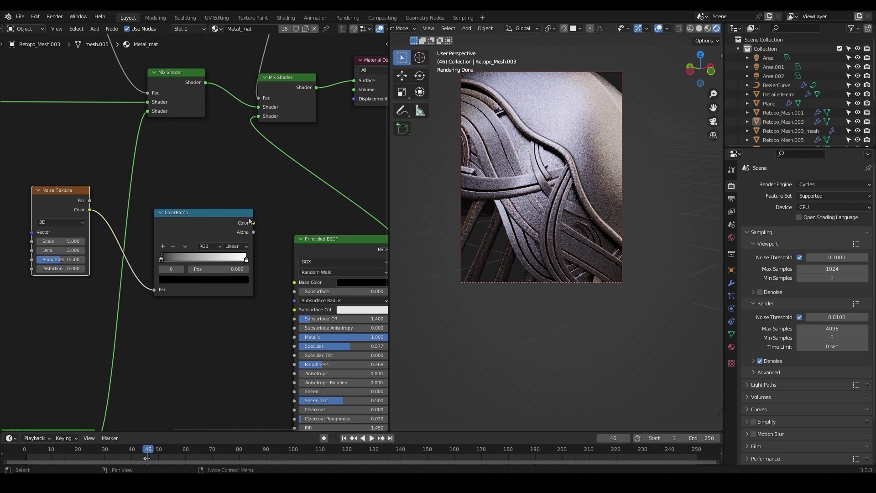
{"action": "left_click_drag", "start_coordinate": [295, 286], "coordinate": [295, 282]}
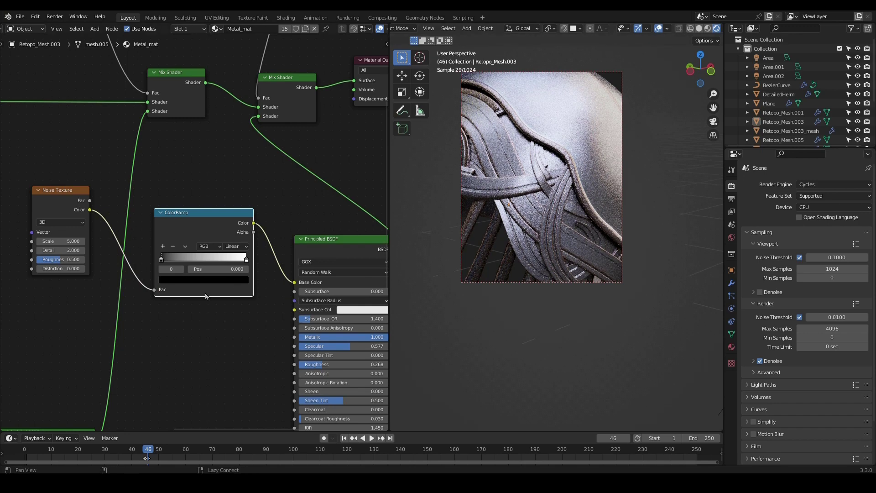
- Examine the Noise Texture's settings and its effect on the rendered knotwork
{"action": "middle_click_drag", "start_coordinate": [188, 321], "coordinate": [325, 363]}
{"action": "scroll", "coordinate": [214, 315], "scroll_direction": "up", "scroll_amount": 9}
{"action": "middle_click_drag", "start_coordinate": [273, 301], "coordinate": [272, 264]}
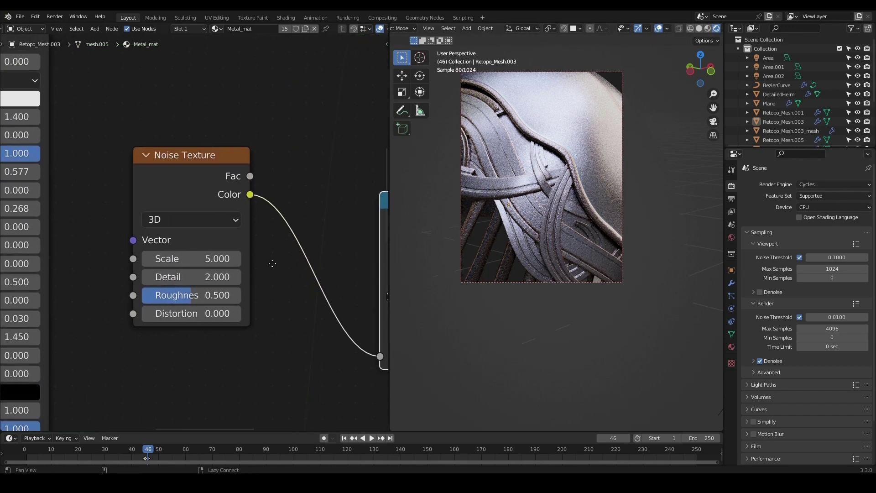
{"action": "scroll", "coordinate": [270, 264], "scroll_direction": "down", "scroll_amount": 1}
{"action": "left_click_drag", "start_coordinate": [267, 264], "coordinate": [226, 251], "text": "alt"}
{"action": "scroll", "coordinate": [187, 276], "scroll_direction": "up", "scroll_amount": 1}
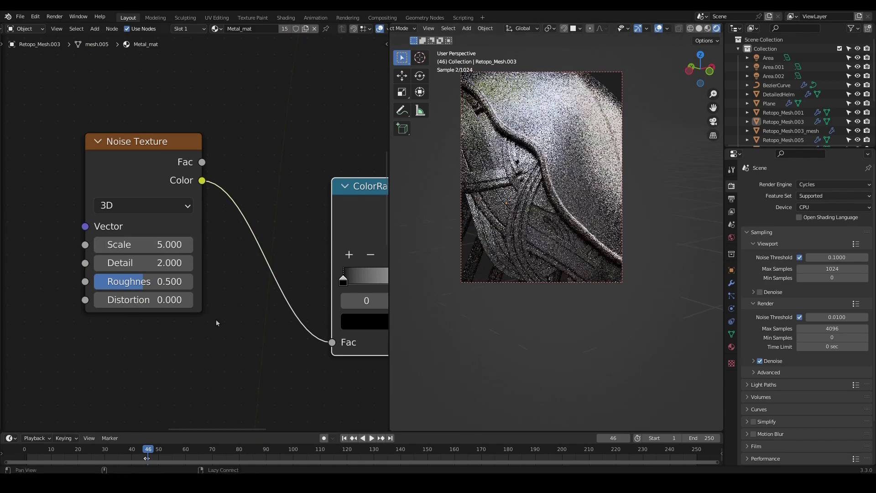
{"action": "left_click_drag", "start_coordinate": [256, 323], "coordinate": [139, 312], "text": "alt"}
{"action": "scroll", "coordinate": [139, 312], "scroll_direction": "down", "scroll_amount": 3}
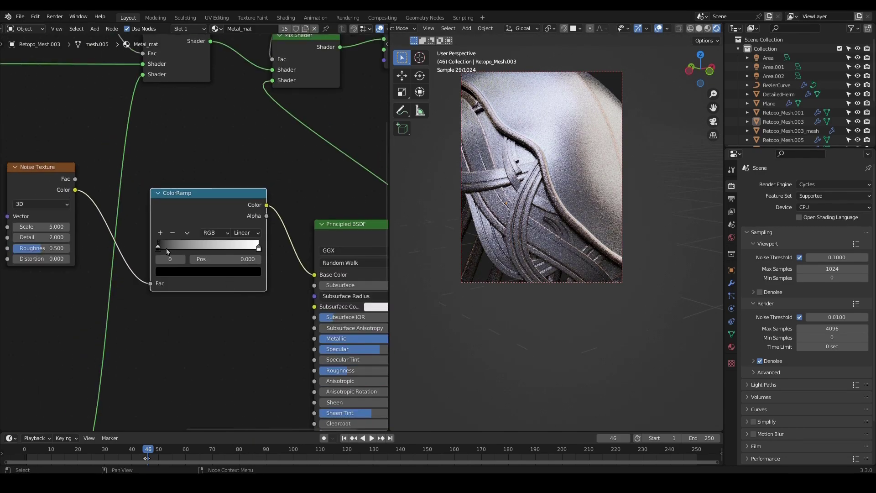
- Tighten the noise ColorRamp's contrast, with the black stop at position 0.541 and the white stop at 0.686
{"action": "left_click_drag", "start_coordinate": [158, 250], "coordinate": [203, 250]}
{"action": "scroll", "coordinate": [212, 250], "scroll_direction": "up", "scroll_amount": 1}
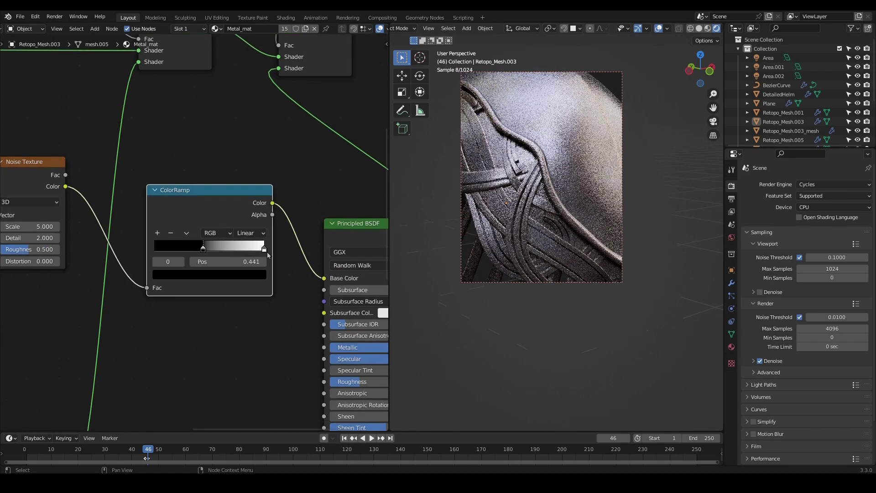
{"action": "left_click", "coordinate": [262, 250]}
{"action": "left_click_drag", "start_coordinate": [262, 249], "coordinate": [226, 252]}
{"action": "scroll", "coordinate": [541, 272], "scroll_direction": "down", "scroll_amount": 3}
{"action": "middle_click_drag", "start_coordinate": [540, 272], "coordinate": [528, 273]}
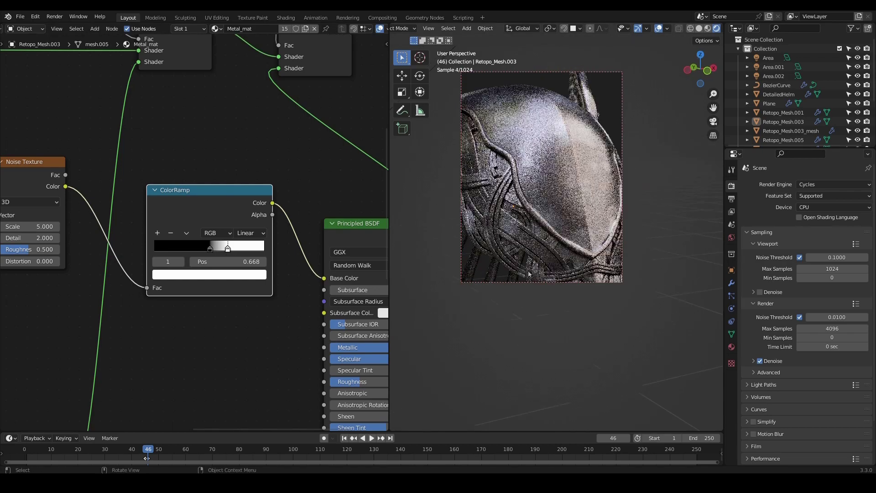
{"action": "left_click", "coordinate": [209, 249]}
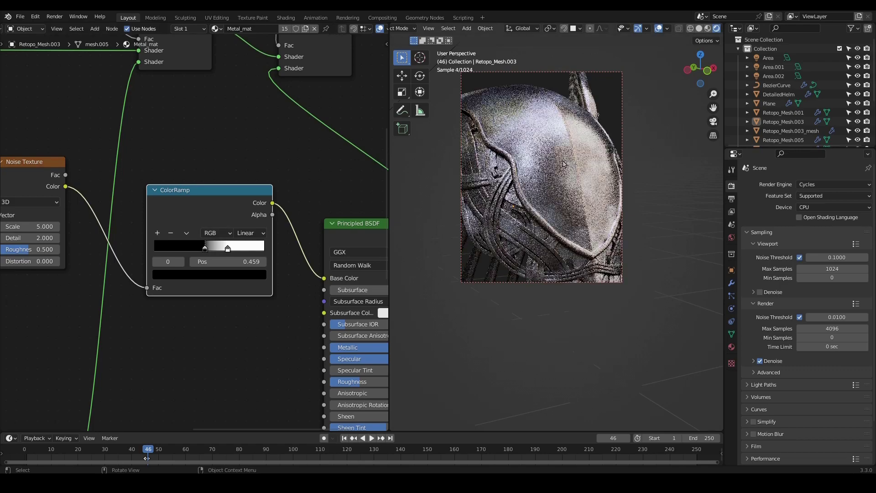
{"action": "middle_click_drag", "start_coordinate": [564, 164], "coordinate": [571, 181]}
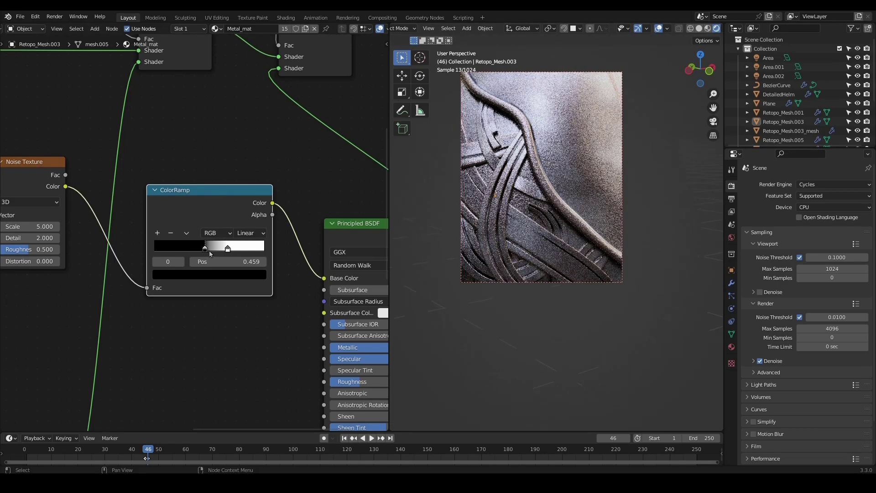
{"action": "mouse_move", "coordinate": [209, 250]}
{"action": "left_mouse_down"}
{"action": "mouse_move", "coordinate": [231, 251]}
{"action": "mouse_move", "coordinate": [215, 249]}
{"action": "left_mouse_up"}
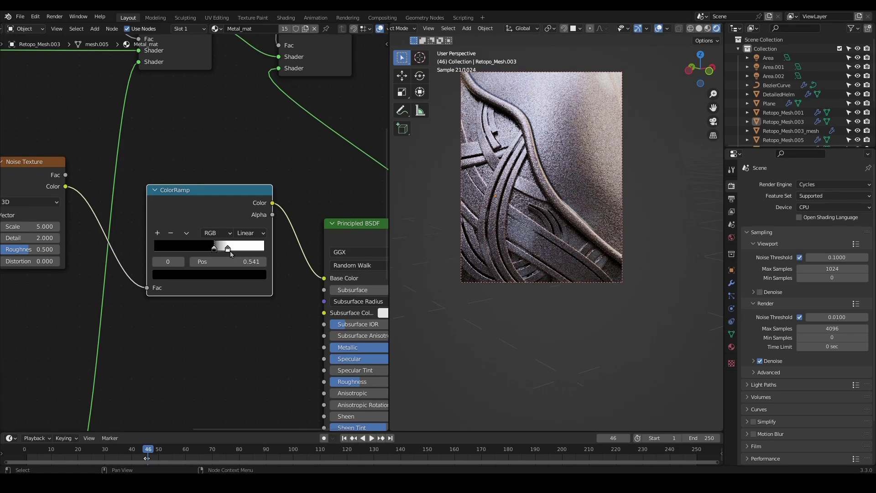
{"action": "mouse_move", "coordinate": [229, 250]}
{"action": "left_mouse_down"}
{"action": "mouse_move", "coordinate": [213, 251]}
{"action": "mouse_move", "coordinate": [231, 250]}
{"action": "left_mouse_up"}
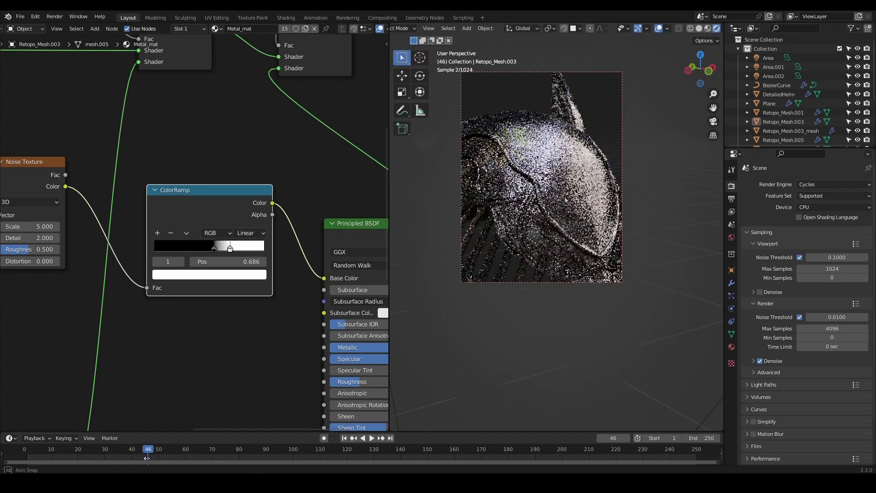
- Set the Noise Texture's Detail to 9.200 and Roughness to 1.000, and check the surface grain up close
{"action": "scroll", "coordinate": [101, 350], "scroll_direction": "up", "scroll_amount": 1}
{"action": "scroll", "coordinate": [100, 349], "scroll_direction": "down", "scroll_amount": 1}
{"action": "middle_click_drag", "start_coordinate": [101, 350], "coordinate": [353, 330]}
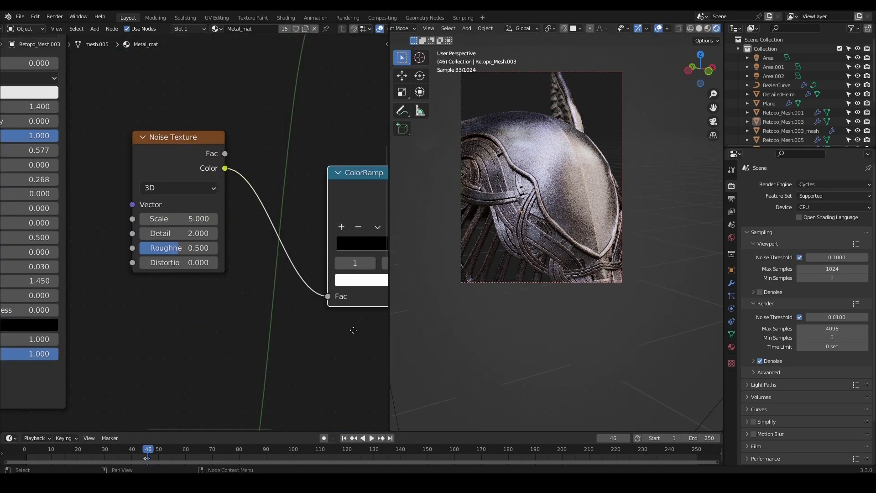
{"action": "scroll", "coordinate": [353, 330], "scroll_direction": "up", "scroll_amount": 4}
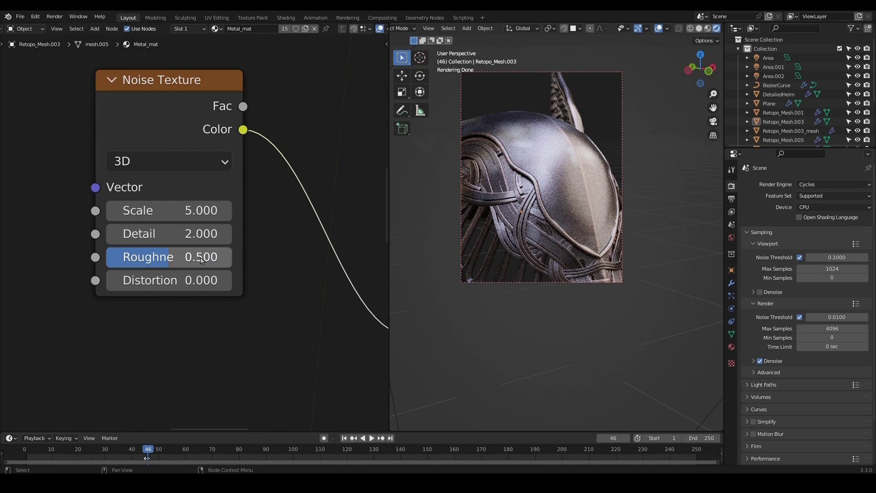
{"action": "scroll", "coordinate": [538, 222], "scroll_direction": "up", "scroll_amount": 5}
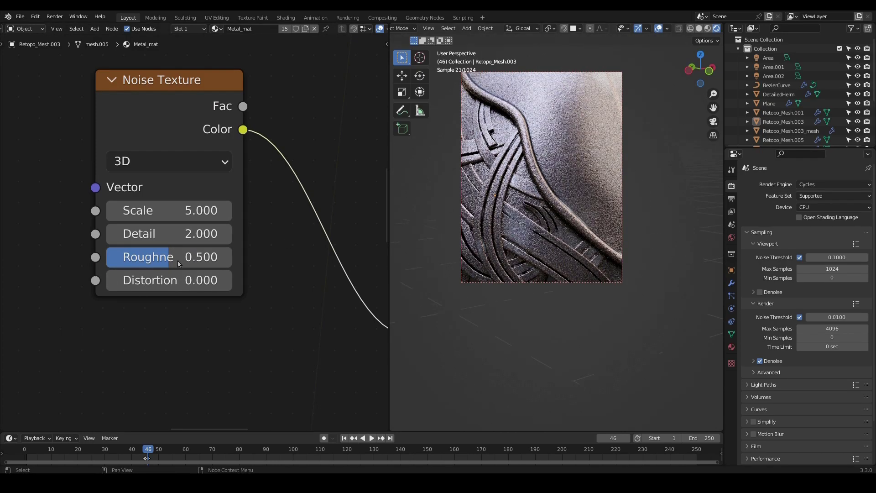
{"action": "left_click_drag", "start_coordinate": [199, 233], "coordinate": [274, 258]}
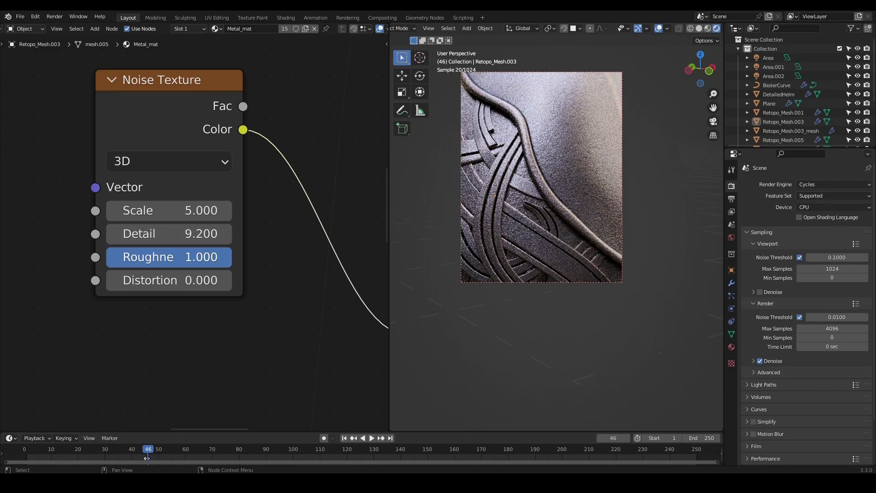
{"action": "scroll", "coordinate": [565, 192], "scroll_direction": "up", "scroll_amount": 3}
{"action": "scroll", "coordinate": [555, 168], "scroll_direction": "up", "scroll_amount": 2}
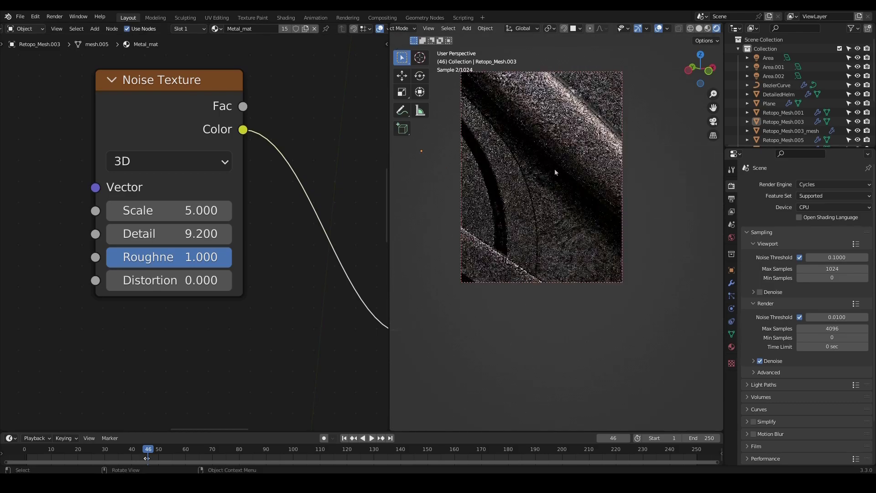
{"action": "scroll", "coordinate": [554, 158], "scroll_direction": "up", "scroll_amount": 2}
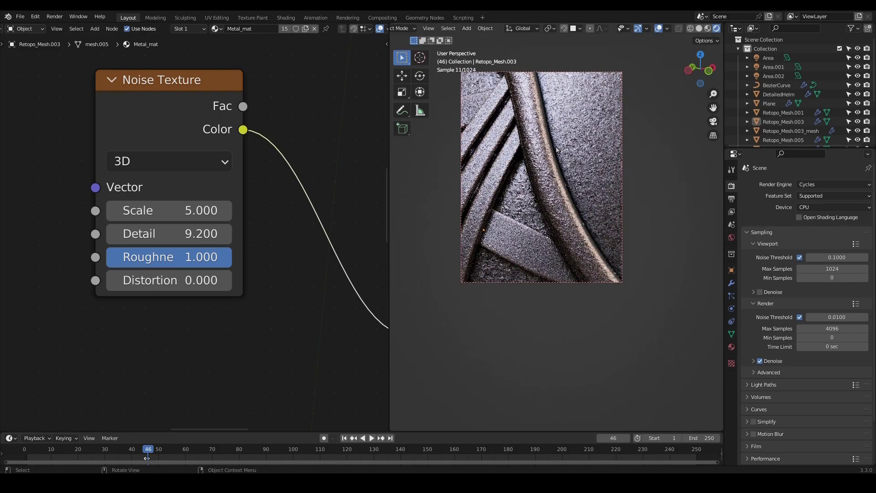
{"action": "scroll", "coordinate": [552, 146], "scroll_direction": "down", "scroll_amount": 4}
{"action": "scroll", "coordinate": [535, 175], "scroll_direction": "down", "scroll_amount": 2}
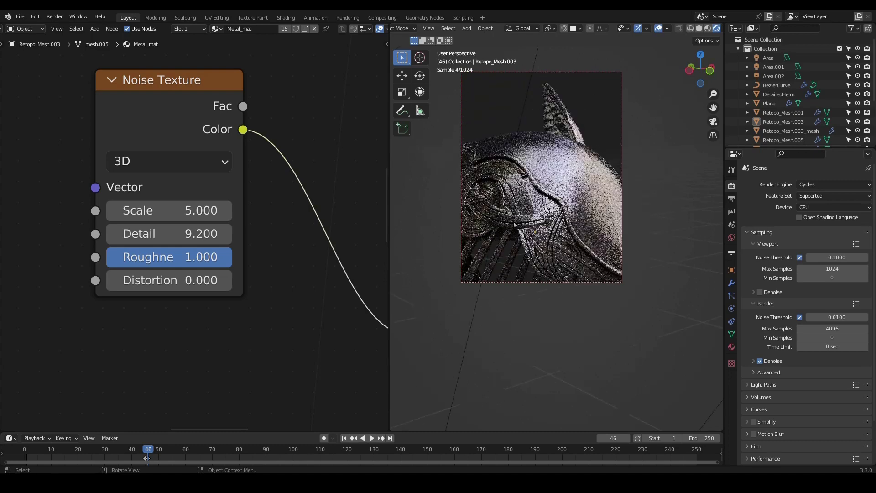
- Display the model in solid shading and widen the 3D viewport over the node editor to frame the whole helmet
{"action": "left_click", "coordinate": [699, 30]}
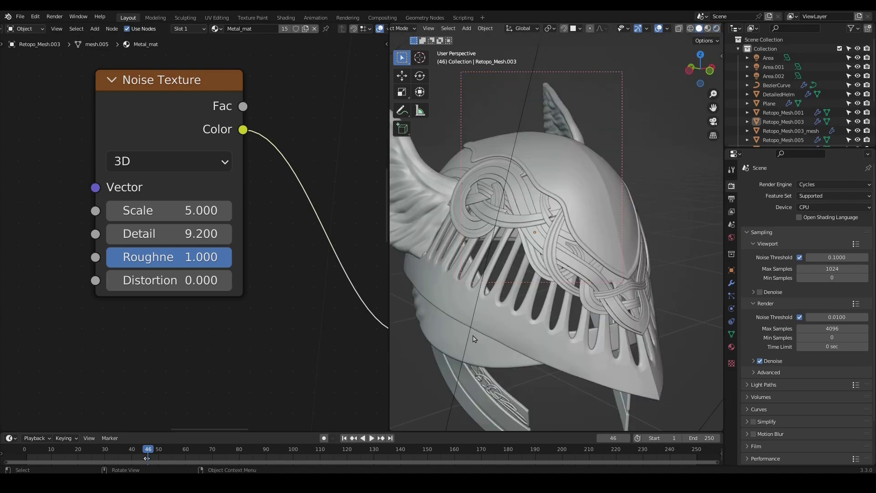
{"action": "left_click_drag", "start_coordinate": [388, 288], "coordinate": [59, 288]}
{"action": "scroll", "coordinate": [392, 288], "scroll_direction": "down", "scroll_amount": 5}
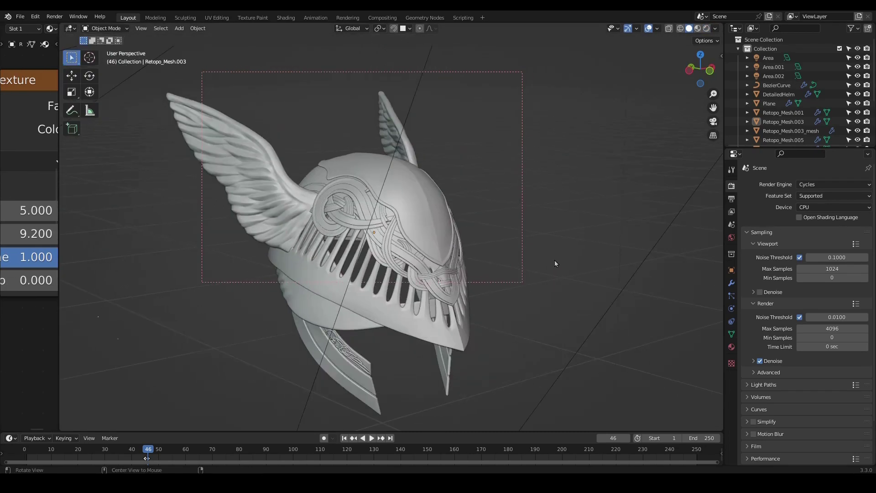
{"action": "scroll", "coordinate": [489, 262], "scroll_direction": "up", "scroll_amount": 3}
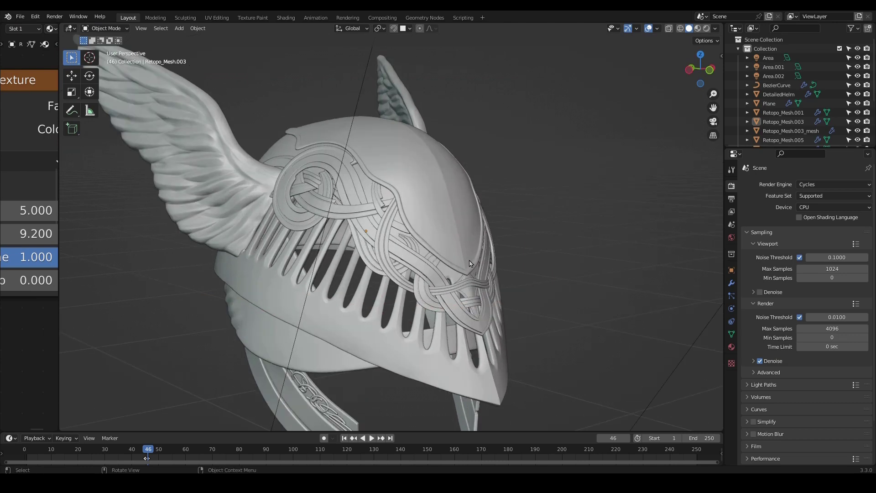
{"action": "scroll", "coordinate": [561, 241], "scroll_direction": "down", "scroll_amount": 1}
{"action": "scroll", "coordinate": [606, 289], "scroll_direction": "up", "scroll_amount": 2}
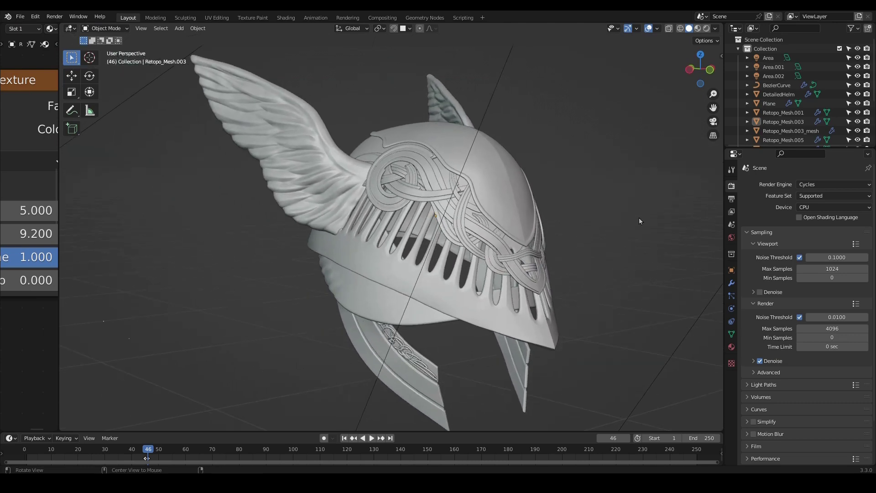
- Return the viewport to rendered shading and inspect the whole helmet's metal material from the front and both sides
{"action": "left_click", "coordinate": [706, 29]}
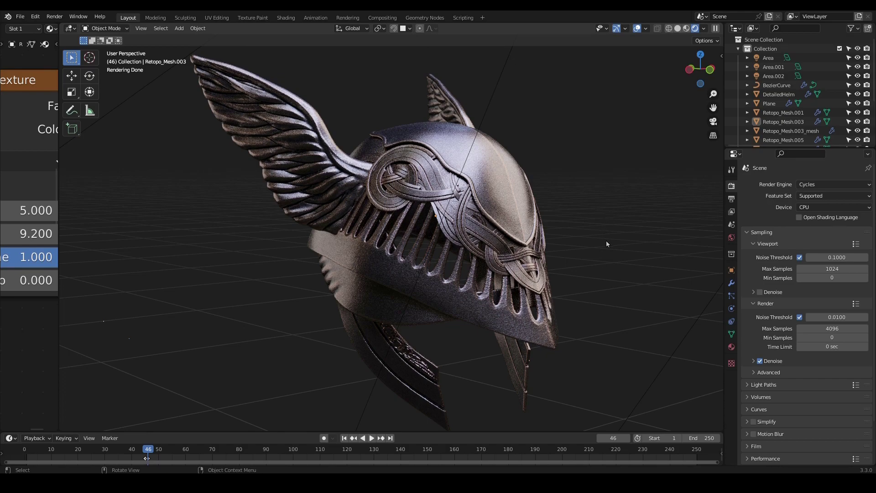
{"action": "middle_click_drag", "start_coordinate": [605, 244], "coordinate": [639, 288]}
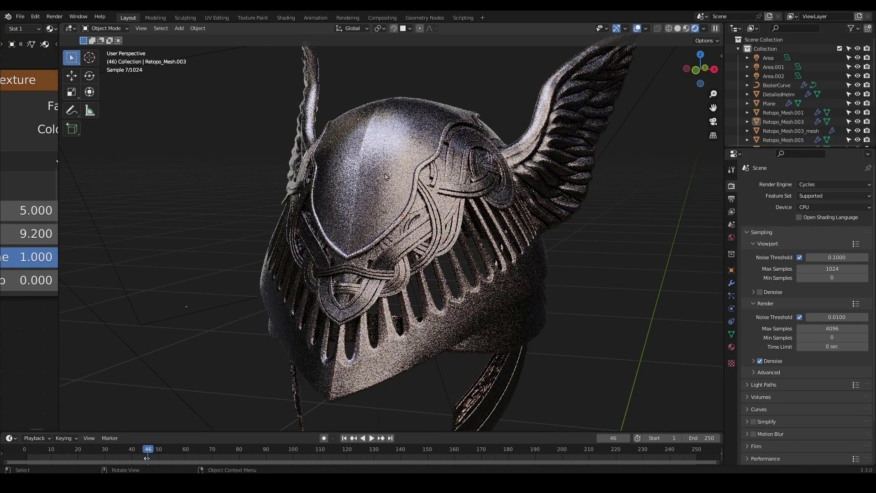
{"action": "middle_click_drag", "start_coordinate": [385, 176], "coordinate": [567, 226]}
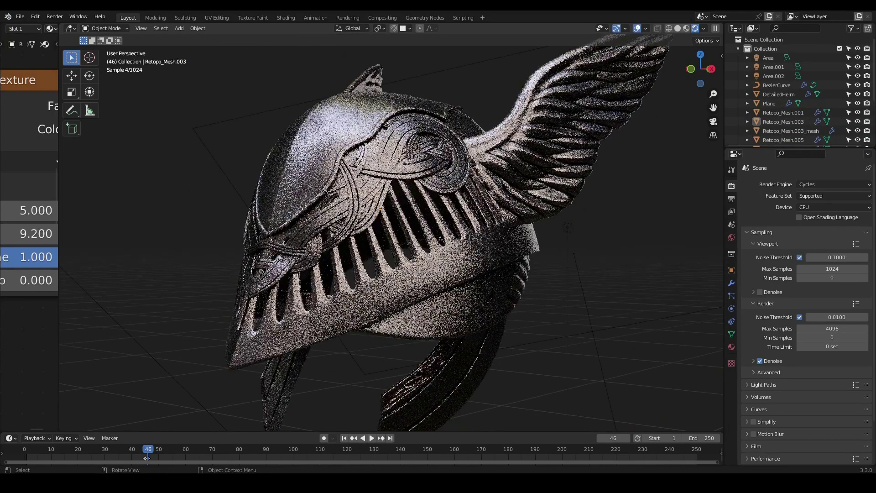
- Check the rendered helmet from the side, and switch to solid shading with the node editor widened again
{"action": "middle_click_drag", "start_coordinate": [592, 297], "coordinate": [551, 280]}
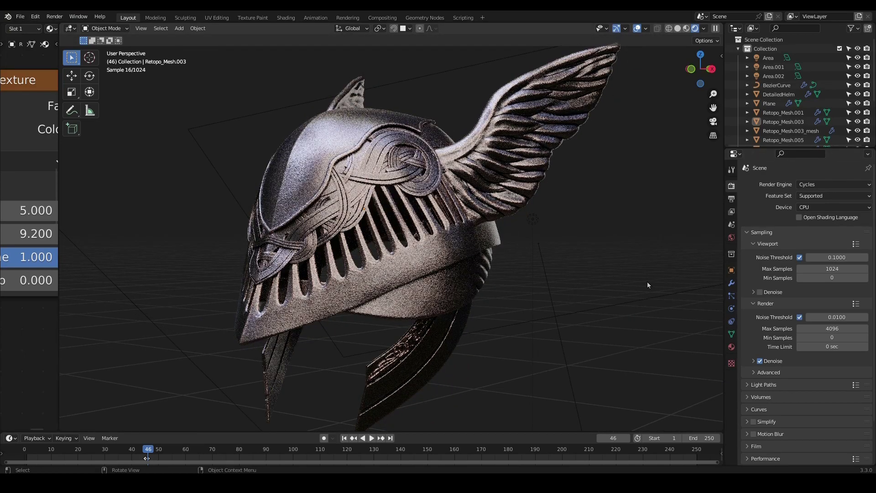
{"action": "mouse_move", "coordinate": [592, 296]}
{"action": "middle_mouse_down"}
{"action": "mouse_move", "coordinate": [598, 305]}
{"action": "mouse_move", "coordinate": [602, 277]}
{"action": "mouse_move", "coordinate": [593, 296]}
{"action": "middle_mouse_up"}
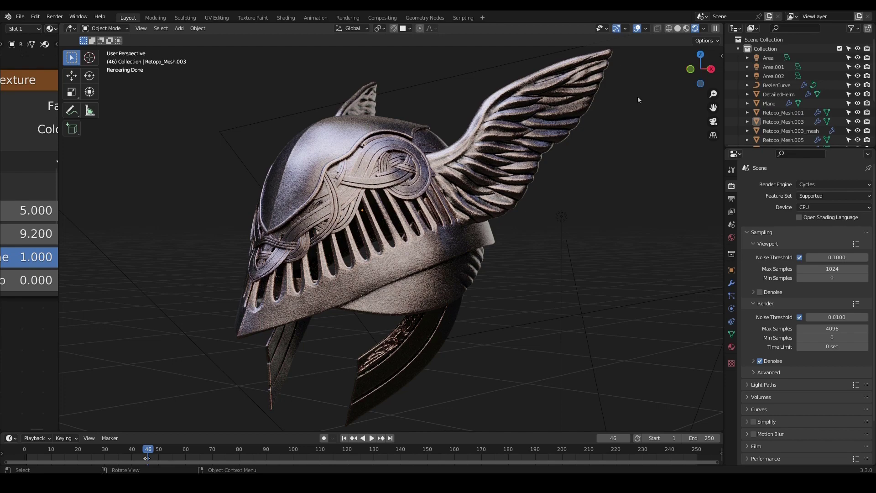
{"action": "left_click", "coordinate": [677, 28]}
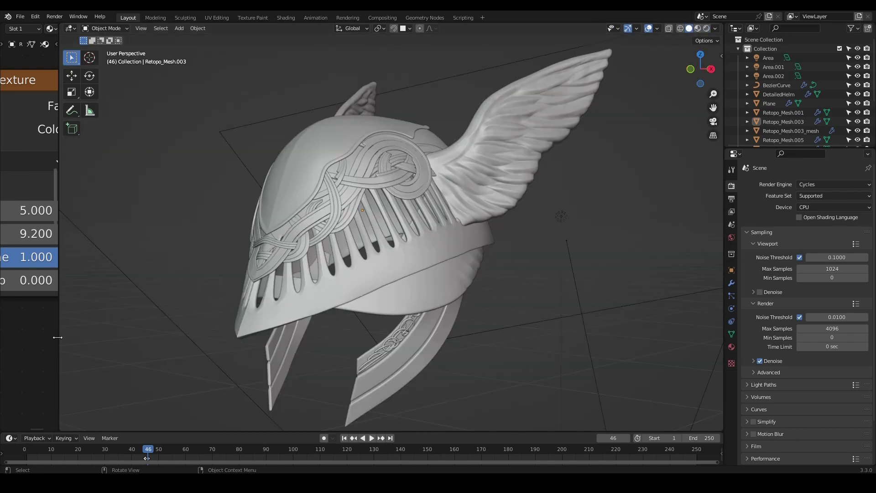
{"action": "left_click_drag", "start_coordinate": [57, 337], "coordinate": [474, 338]}
- Examine the Noise Texture, ColorRamp and Bump nodes that feed the lower Principled BSDF's base color and normal in Metal_mat
{"action": "scroll", "coordinate": [203, 313], "scroll_direction": "down", "scroll_amount": 4}
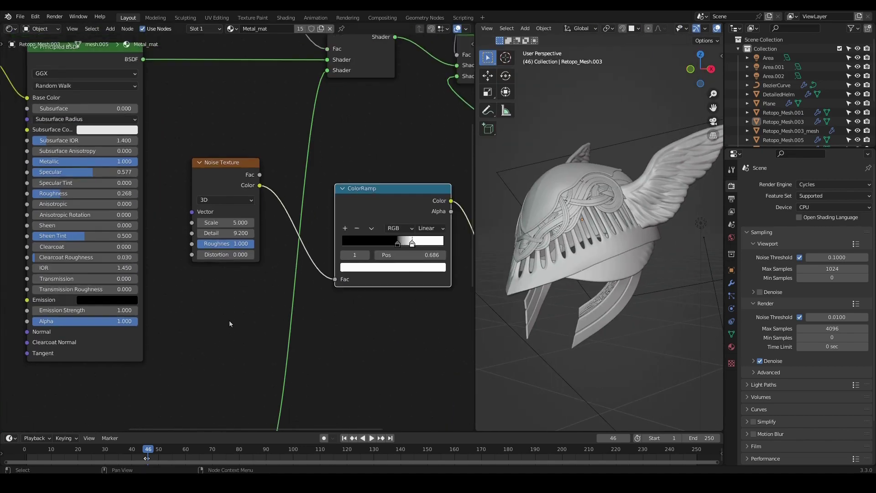
{"action": "scroll", "coordinate": [224, 319], "scroll_direction": "down", "scroll_amount": 8}
{"action": "middle_click_drag", "start_coordinate": [224, 318], "coordinate": [342, 222]}
{"action": "middle_click_drag", "start_coordinate": [405, 276], "coordinate": [356, 192]}
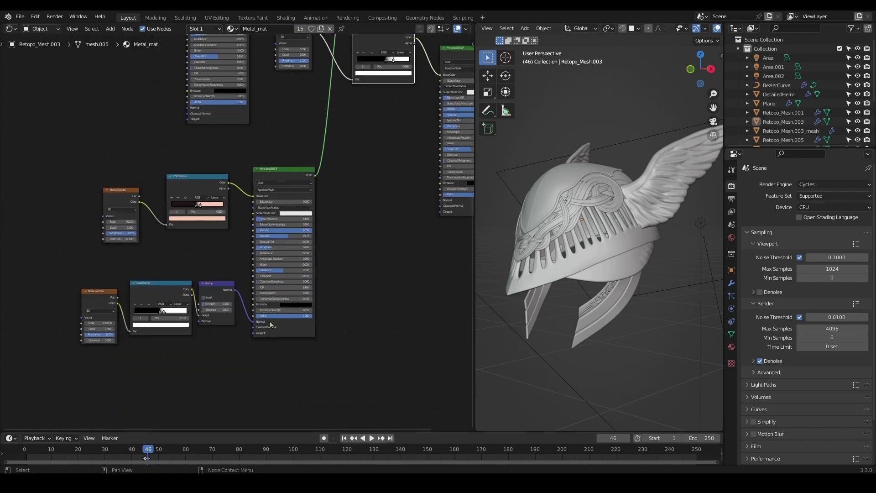
{"action": "scroll", "coordinate": [270, 324], "scroll_direction": "up", "scroll_amount": 2}
{"action": "middle_click_drag", "start_coordinate": [392, 168], "coordinate": [402, 149]}
{"action": "scroll", "coordinate": [340, 315], "scroll_direction": "down", "scroll_amount": 2}
{"action": "scroll", "coordinate": [320, 269], "scroll_direction": "up", "scroll_amount": 4}
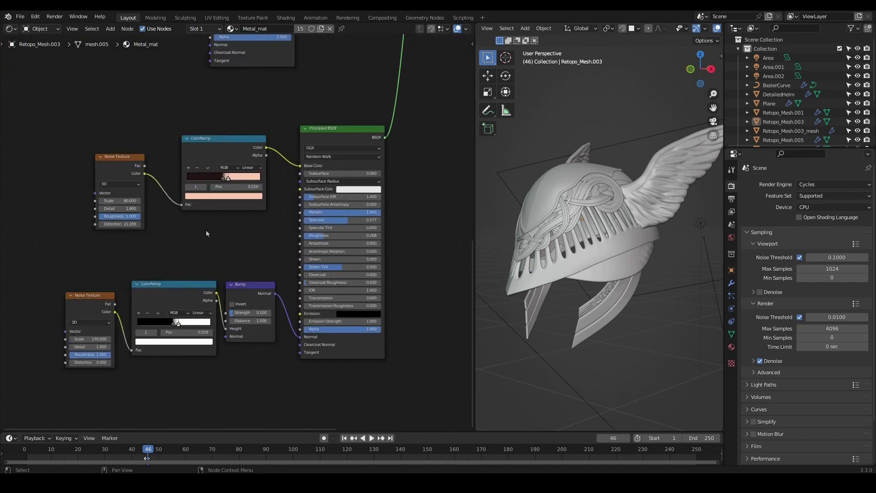
{"action": "middle_click_drag", "start_coordinate": [206, 229], "coordinate": [286, 196]}
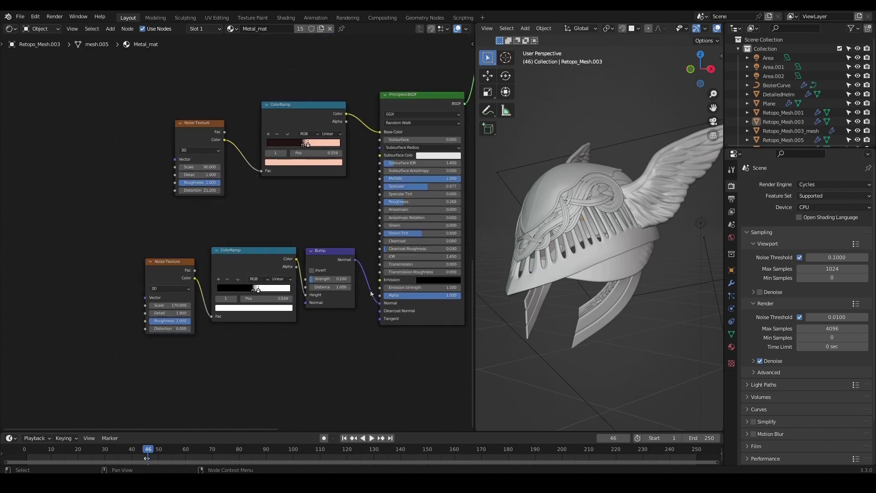
{"action": "scroll", "coordinate": [379, 303], "scroll_direction": "up", "scroll_amount": 1}
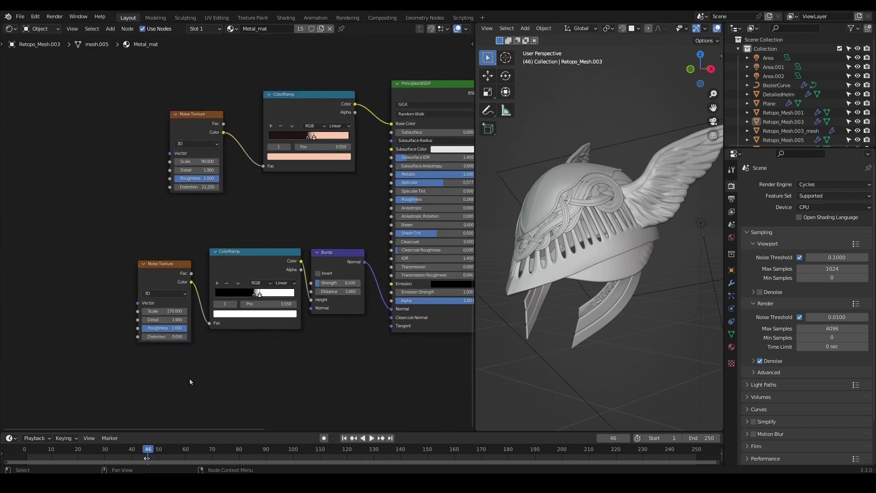
{"action": "middle_click_drag", "start_coordinate": [389, 347], "coordinate": [176, 381]}
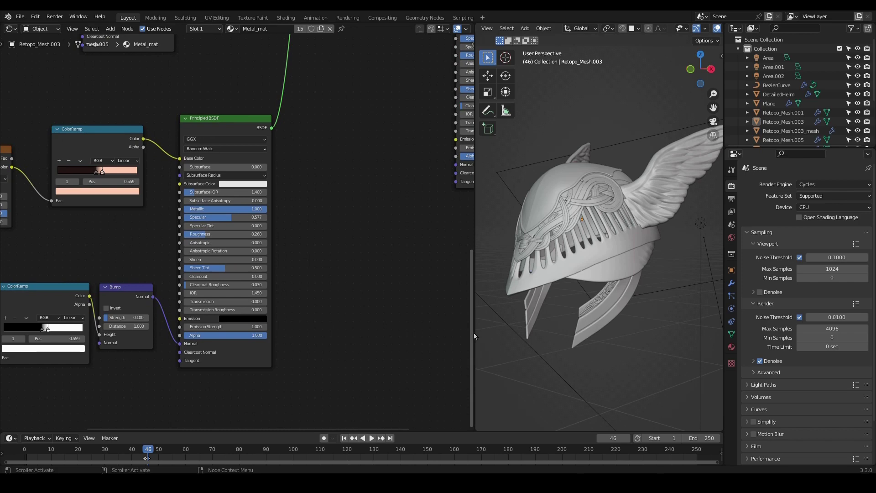
- Enlarge the 3D viewport over the node editor, restore rendered shading and inspect the helmet's metal from both sides
{"action": "left_click_drag", "start_coordinate": [474, 334], "coordinate": [70, 324]}
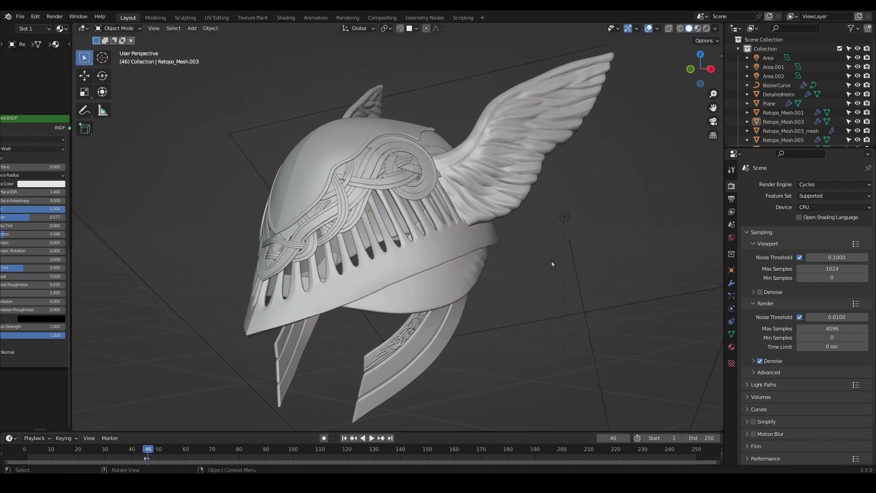
{"action": "middle_click_drag", "start_coordinate": [550, 263], "coordinate": [585, 261]}
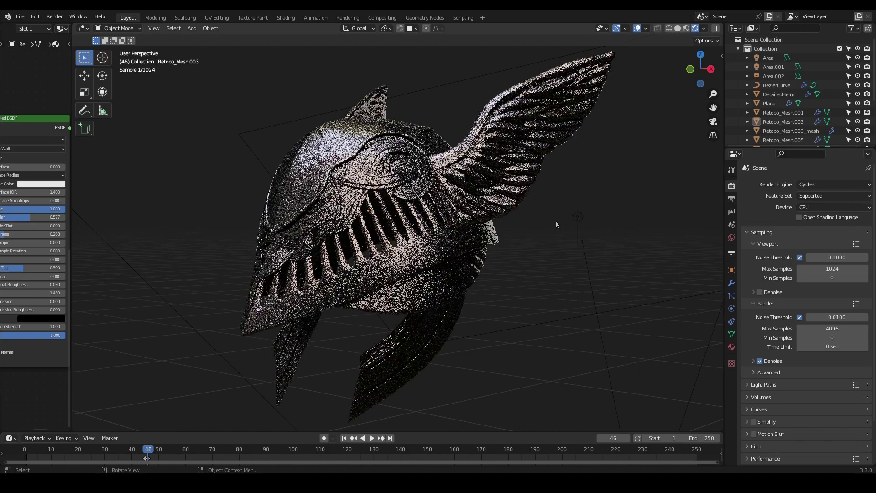
{"action": "middle_click_drag", "start_coordinate": [556, 222], "coordinate": [557, 297]}
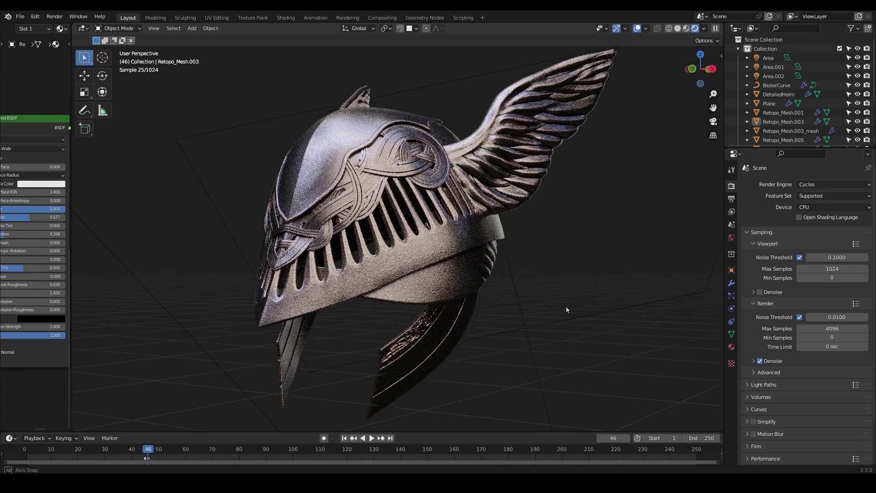
{"action": "middle_click_drag", "start_coordinate": [566, 306], "coordinate": [615, 310]}
{"action": "middle_click_drag", "start_coordinate": [652, 232], "coordinate": [639, 240]}
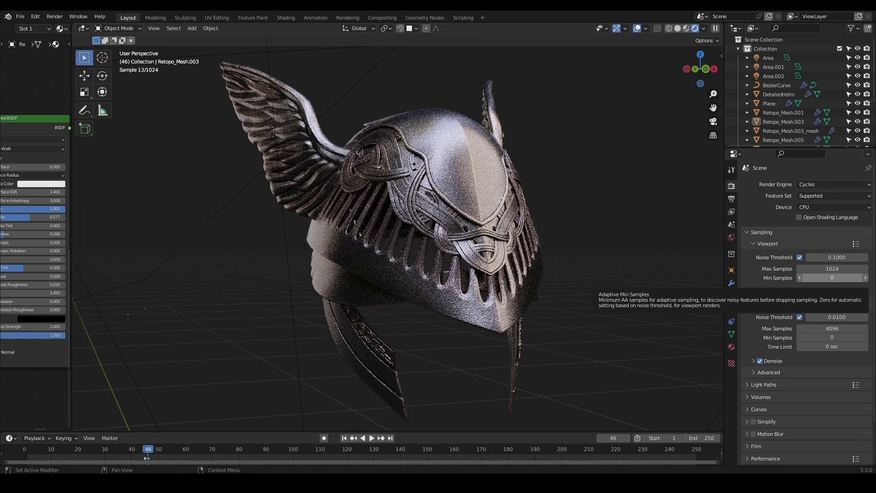